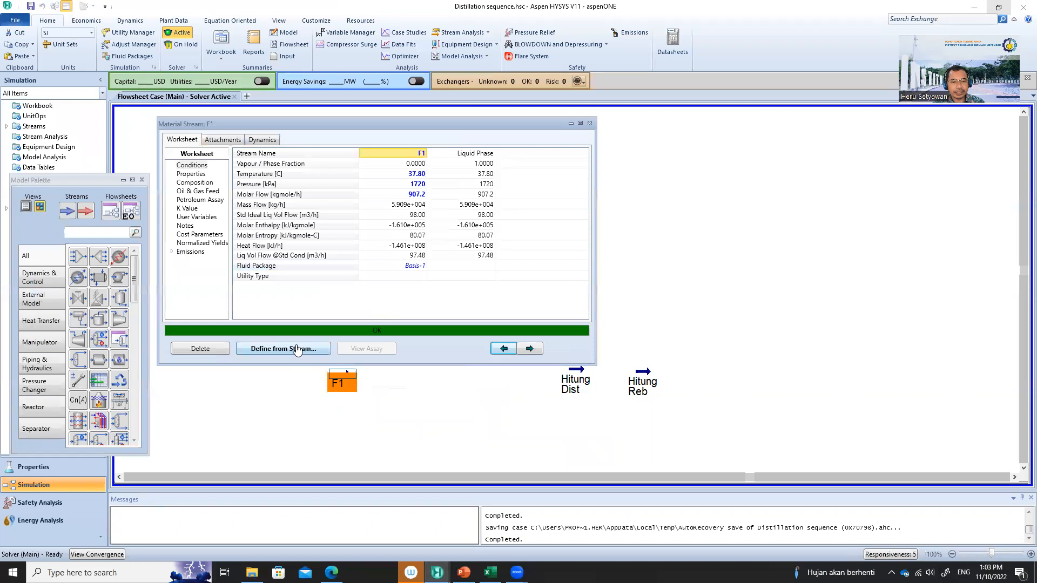
Define material stream F1 from stream 1, copying its temperature, pressure, composition and molar flow, and close the stream's property view.
click(297, 348)
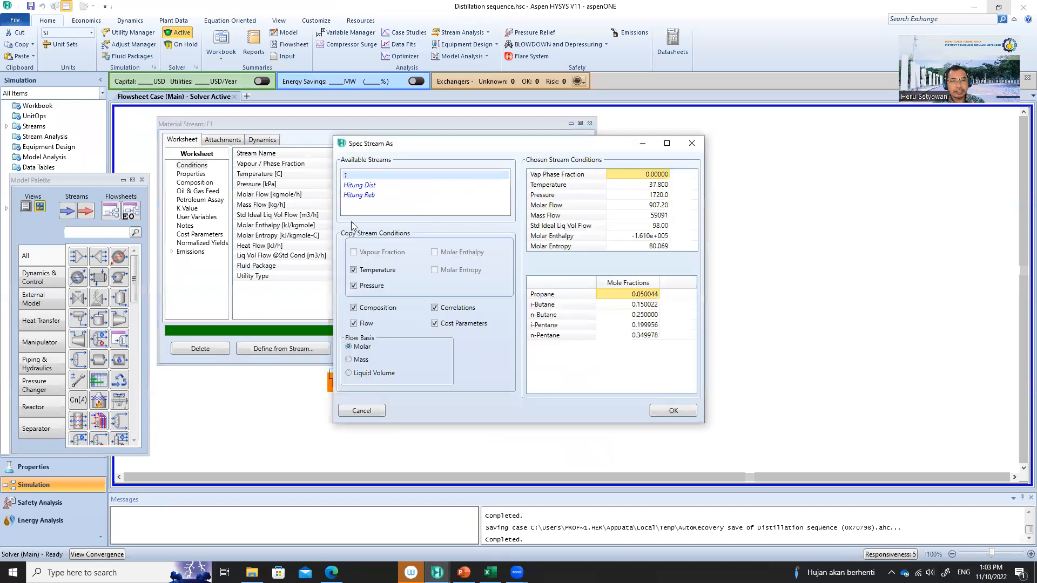
click(671, 412)
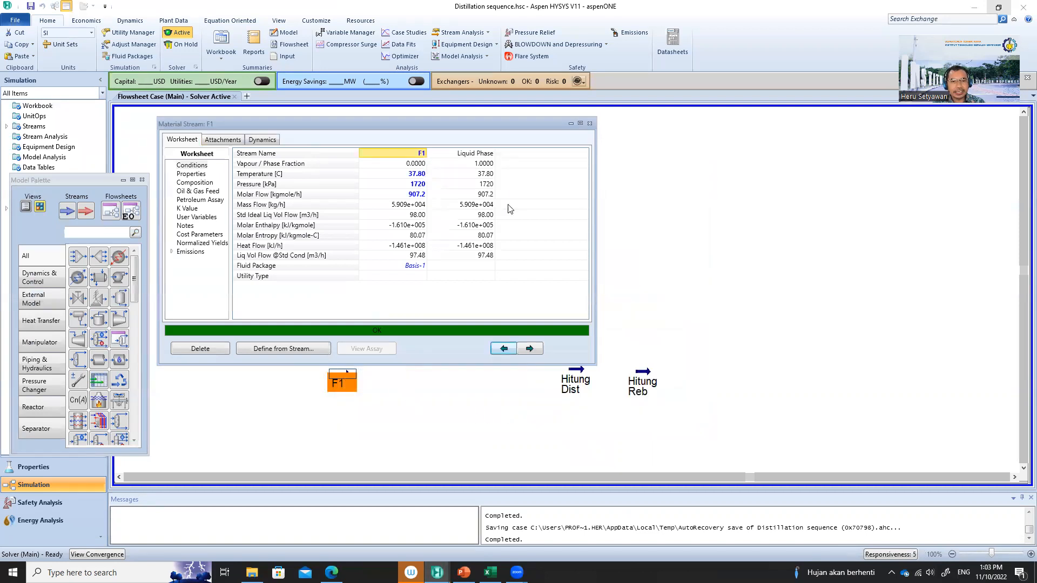
click(590, 125)
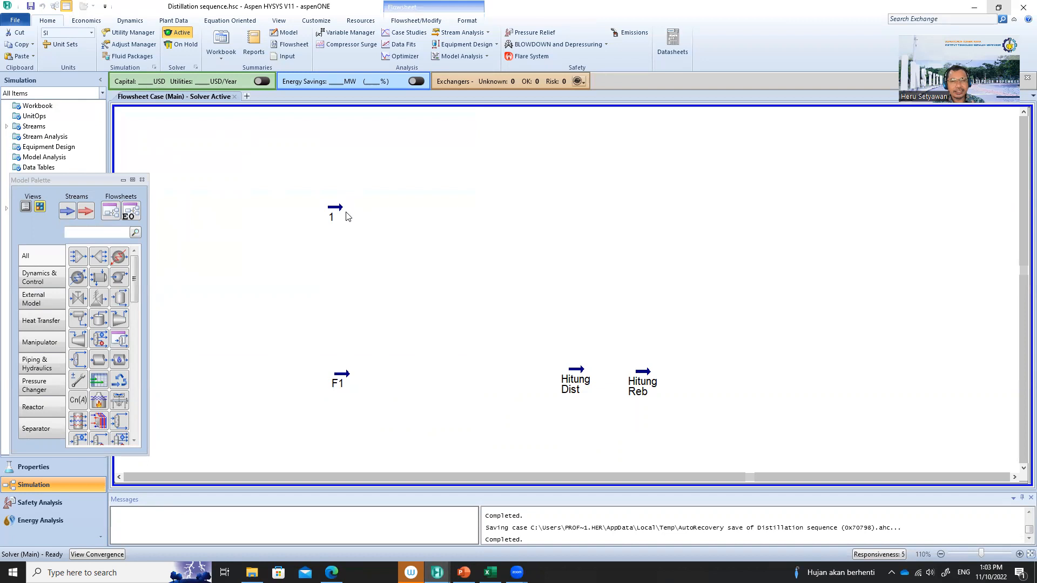
Place a shortcut column on the flowsheet just downstream of stream F1.
mouse_move(342, 377)
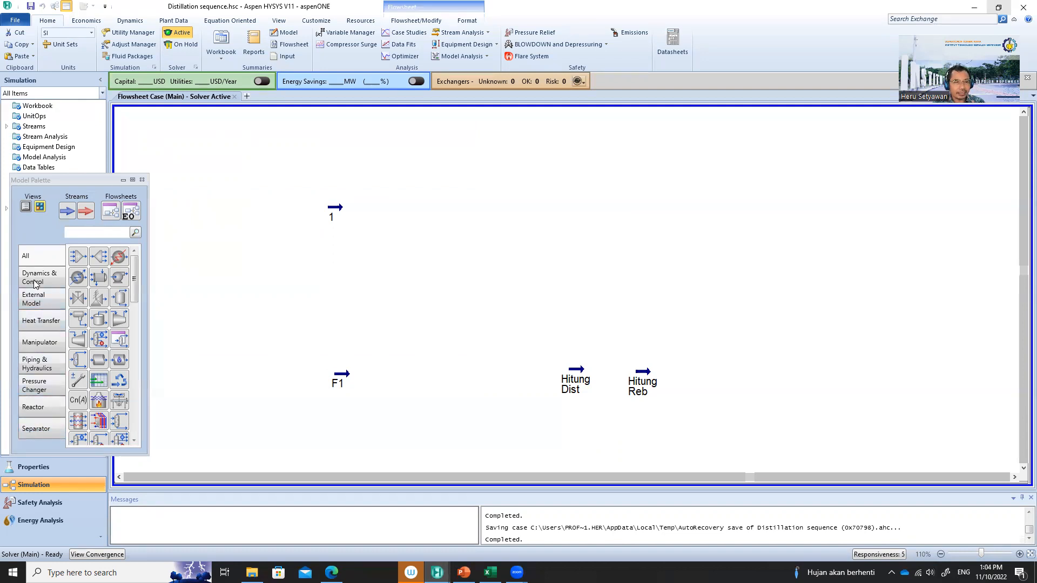
click(31, 432)
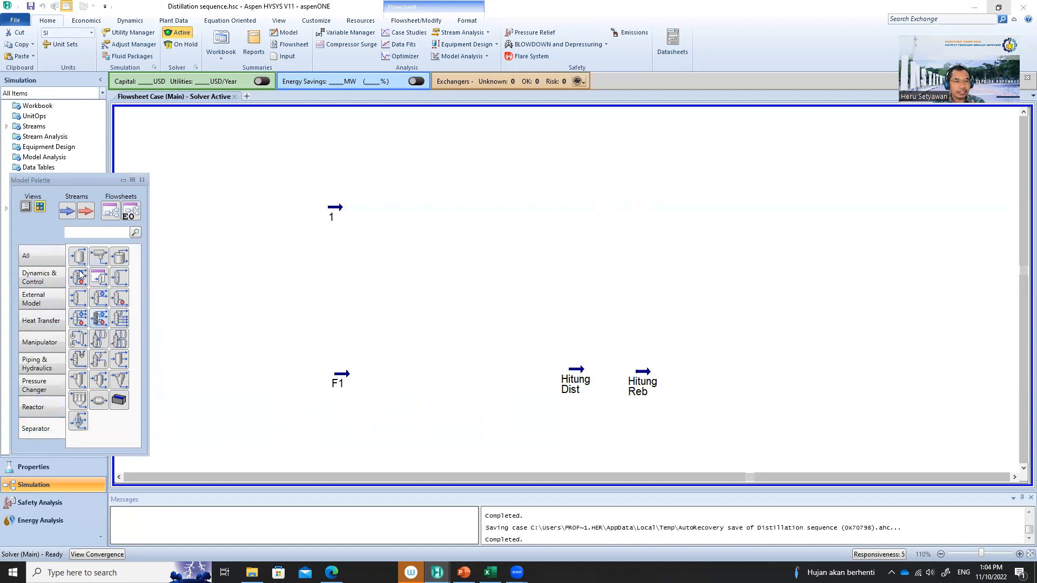
drag(98, 321, 378, 411)
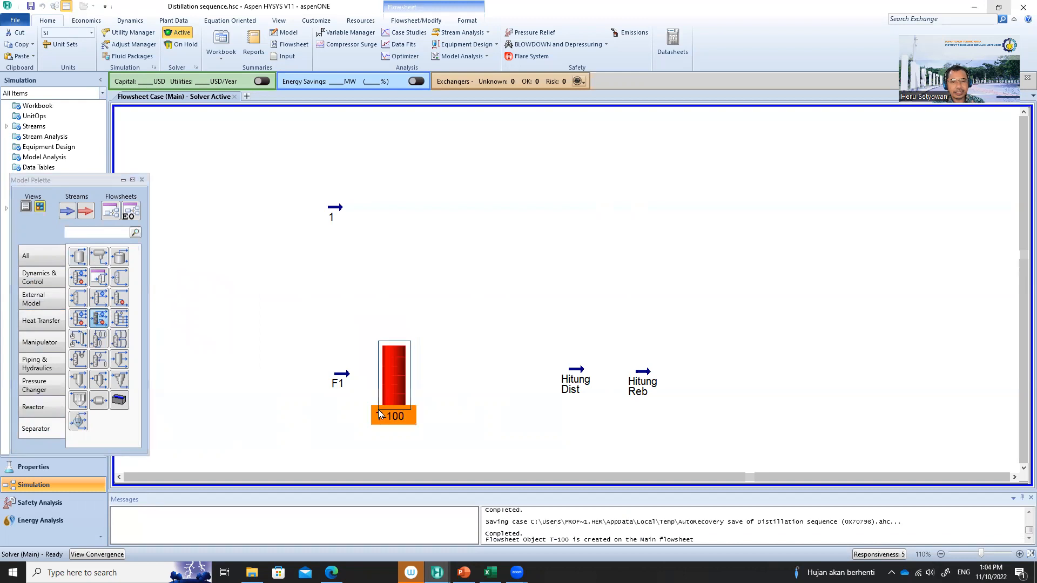
Connect F1 as the shortcut column's inlet and create product streams D1 for the distillate and B1 for the bottoms.
double_click(391, 374)
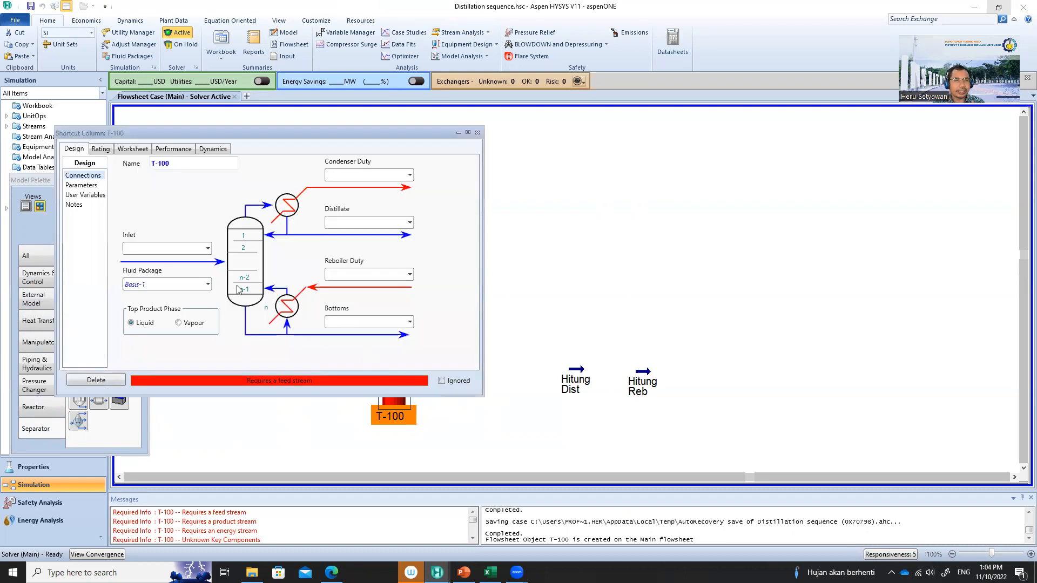
click(207, 248)
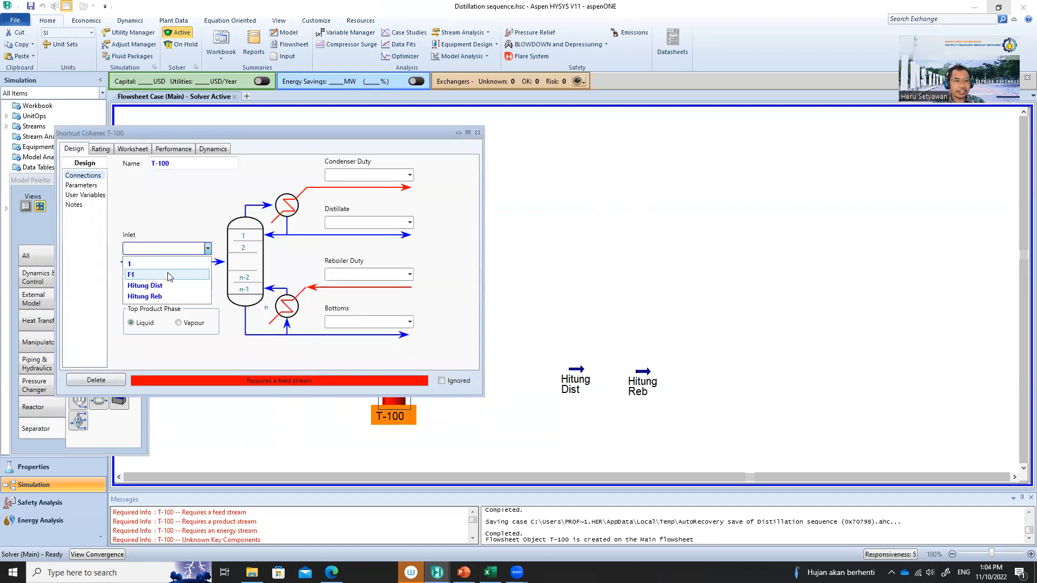
click(169, 275)
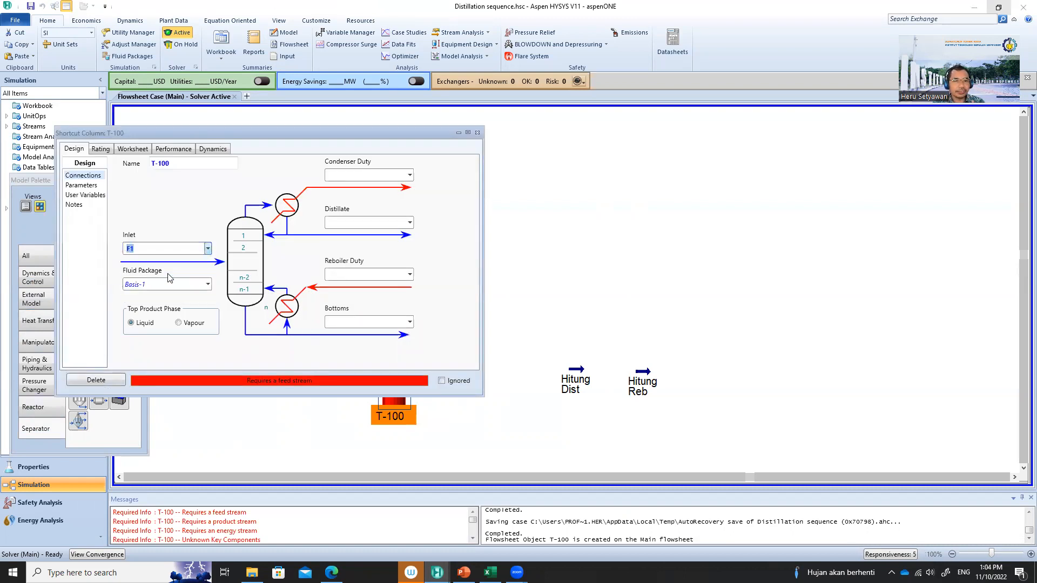
click(410, 223)
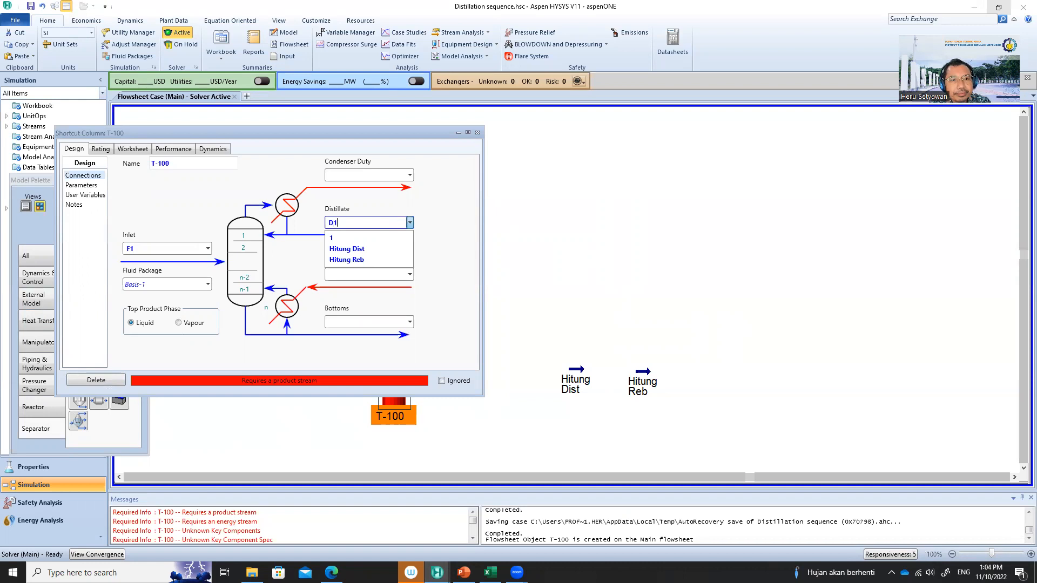
text(D1)
key(Return)
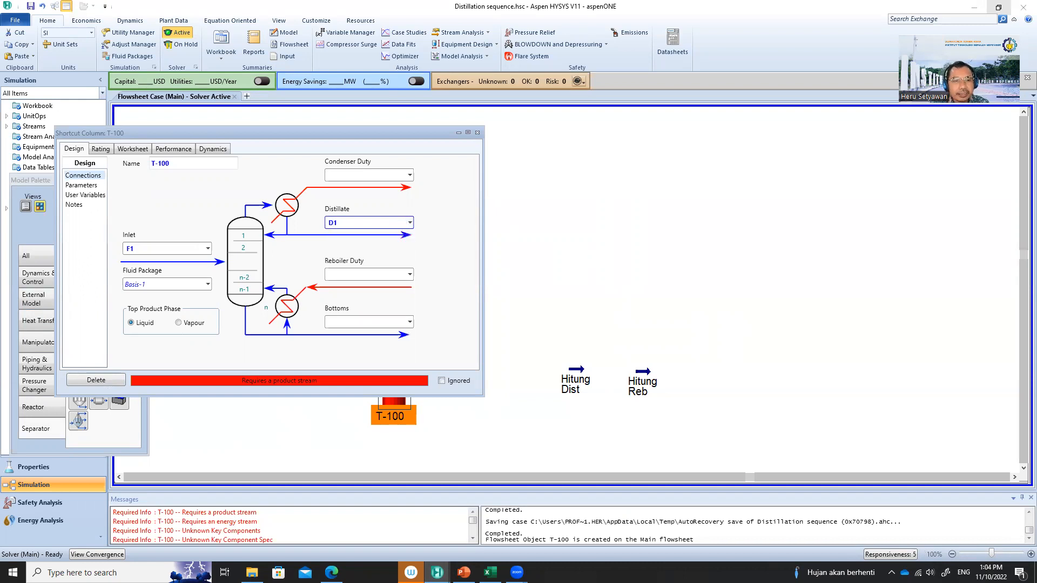
click(343, 321)
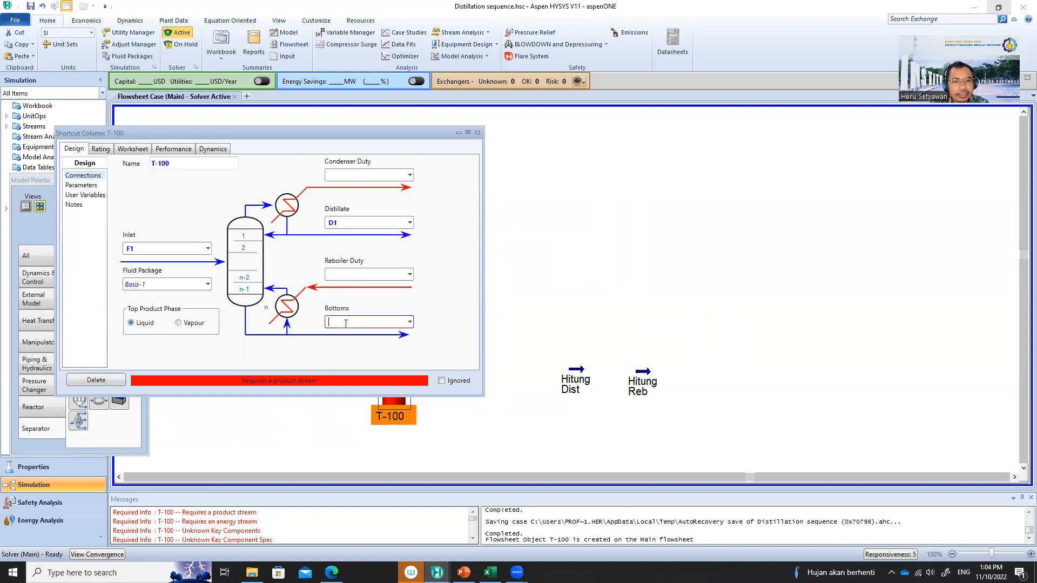
text(B1)
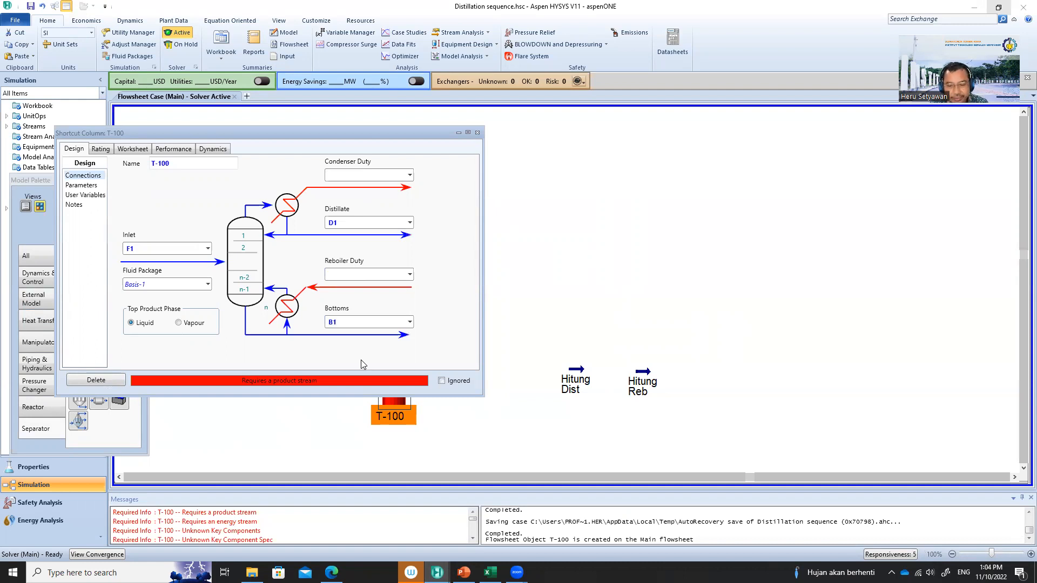
key(Return)
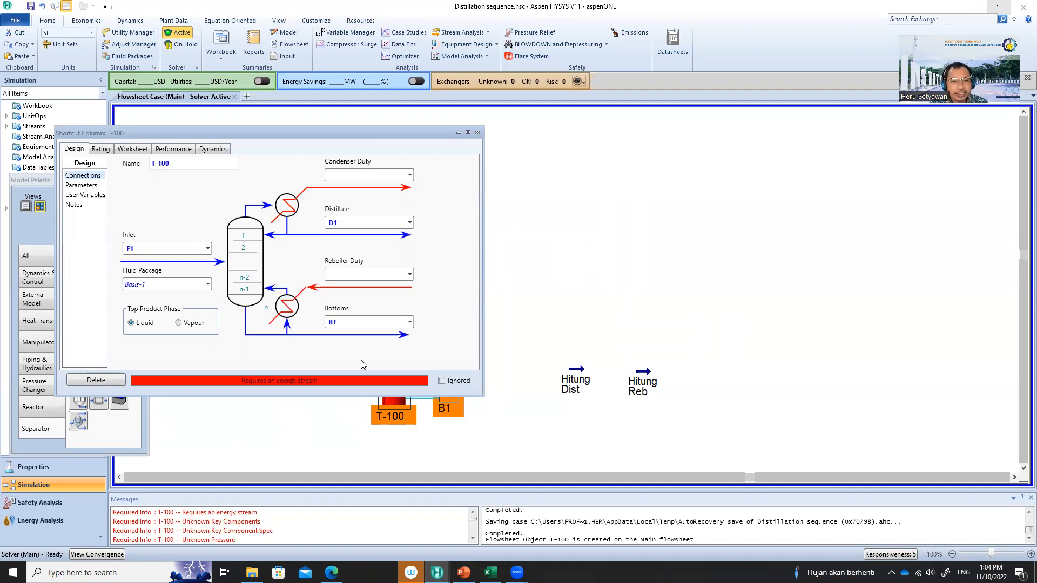
Create the column's energy streams, CD1 for the condenser duty and RD1 for the reboiler duty.
click(349, 172)
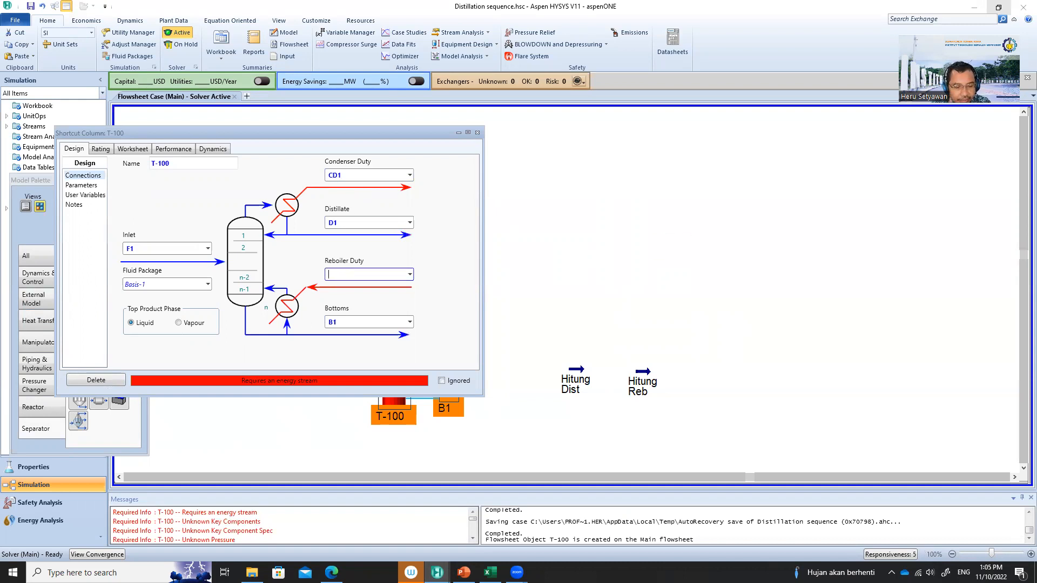
key(Return)
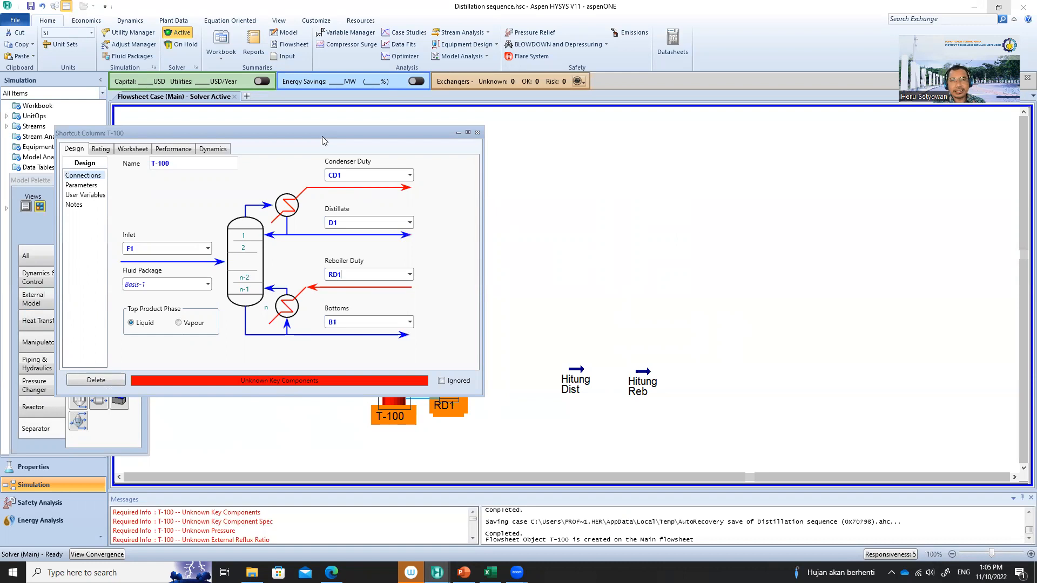
drag(322, 136, 584, 131)
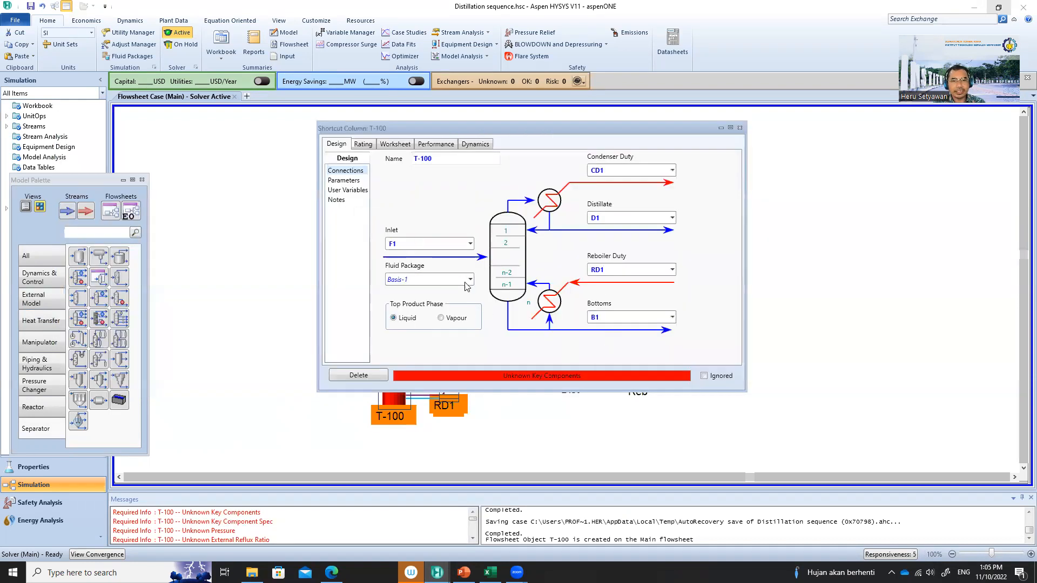
Open the column's parameters and switch to the Shortcut column workbook in Excel to examine the component balance table at 230% zoom.
click(342, 180)
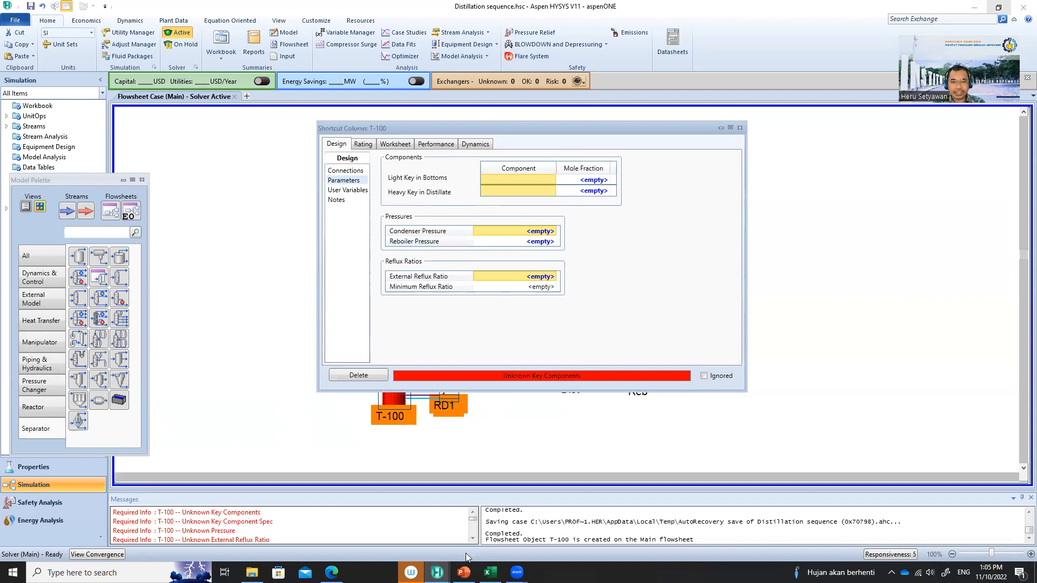
mouse_move(489, 571)
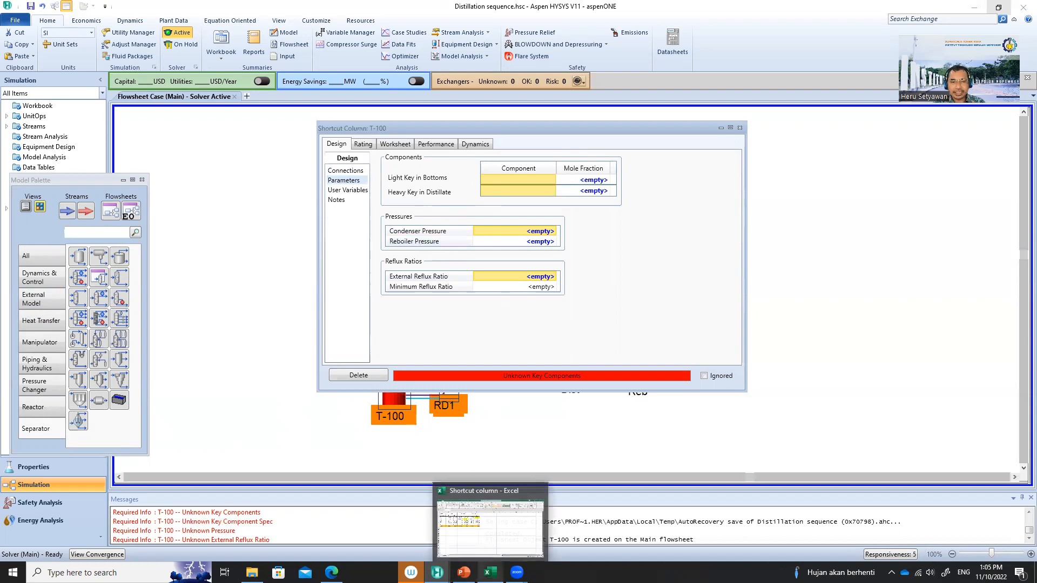
click(488, 537)
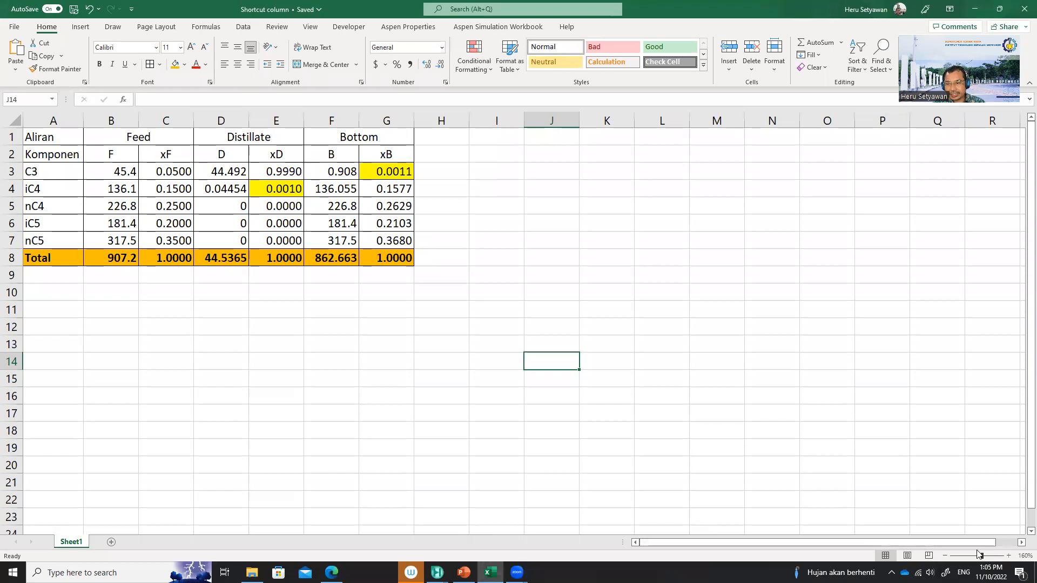
click(1008, 556)
click(1008, 556)
click(1009, 556)
click(1008, 556)
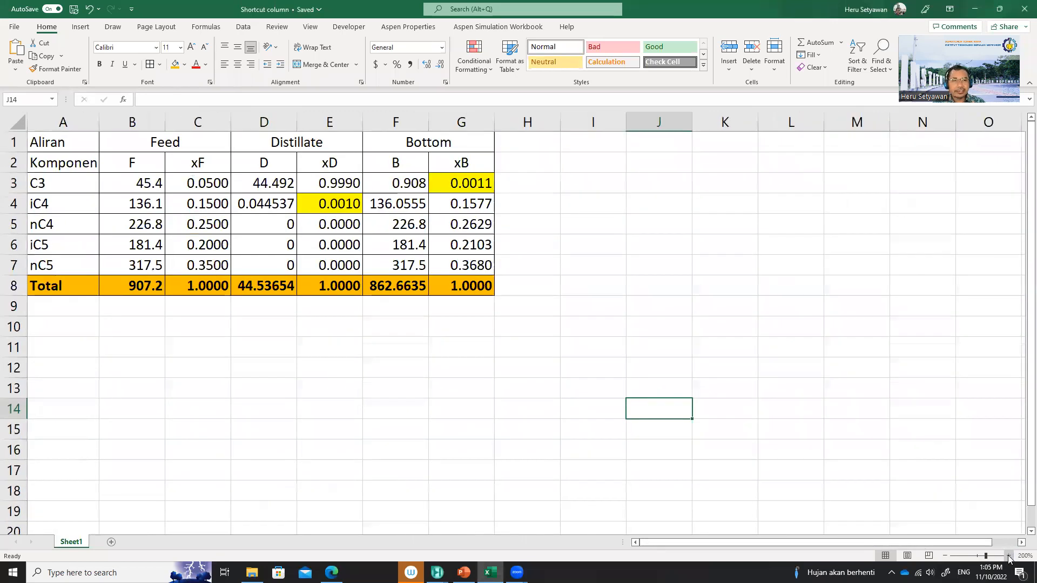
click(1008, 556)
click(1009, 556)
click(1009, 556)
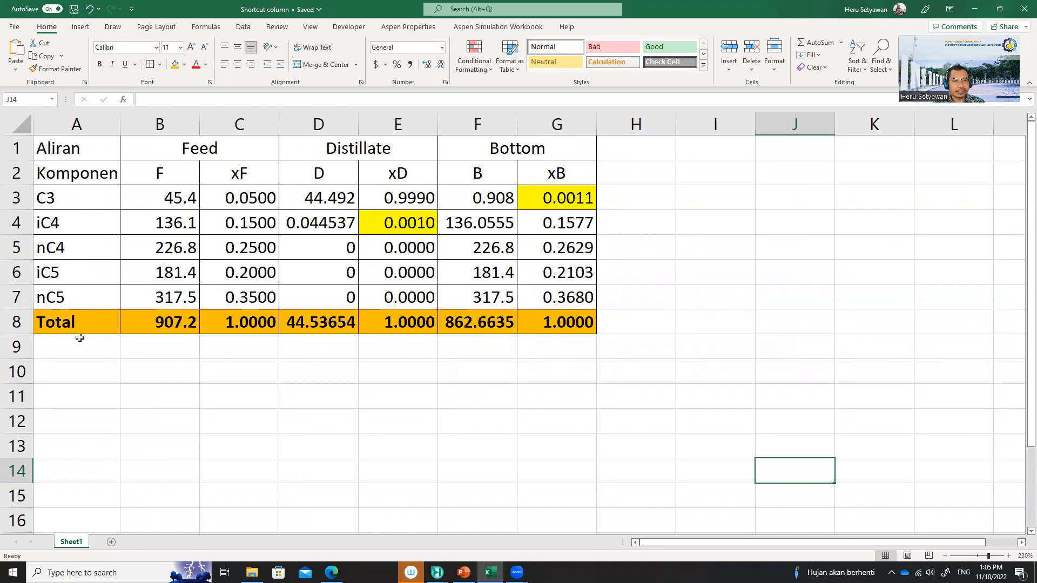
Add the unit to the feed flow header in cell B2 so it reads F (kmol/h).
click(178, 174)
click(168, 101)
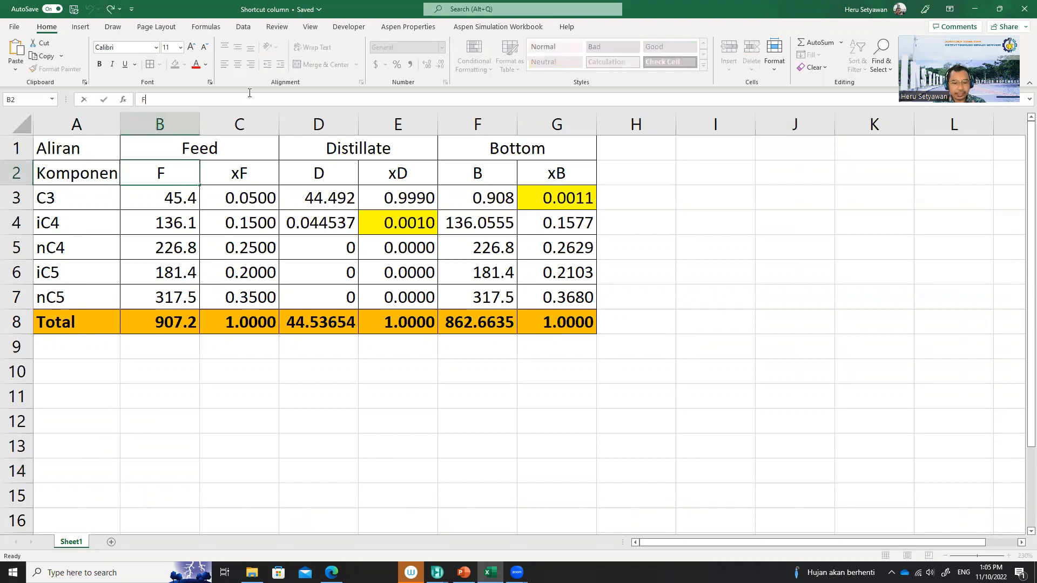
text((kmol))
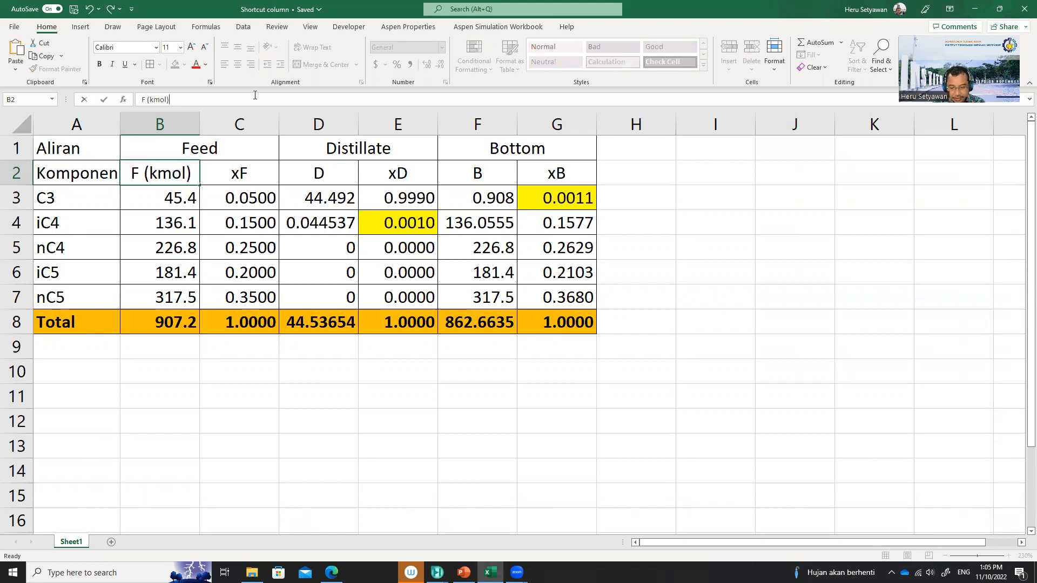
key(BackSpace)
text(/h))
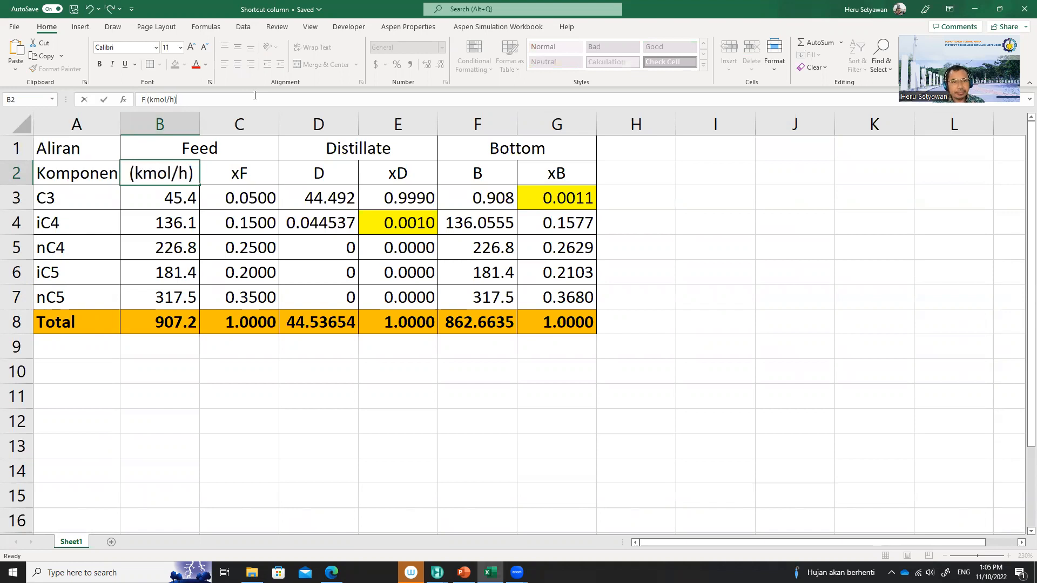
key(Return)
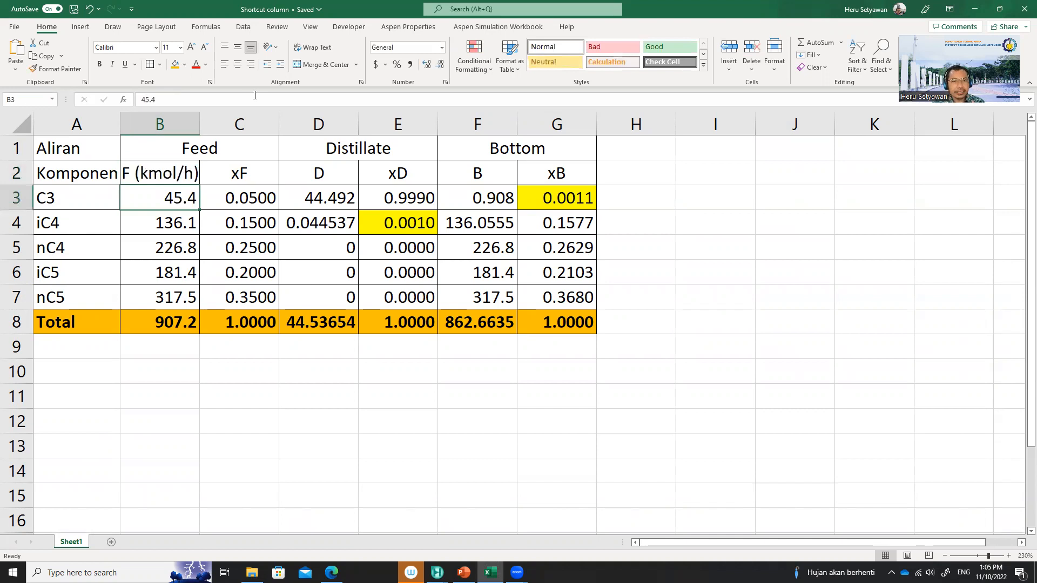
Add the unit to the distillate flow header in cell D2 so it reads D (kmol/h).
key(Up)
key(Right)
key(Right)
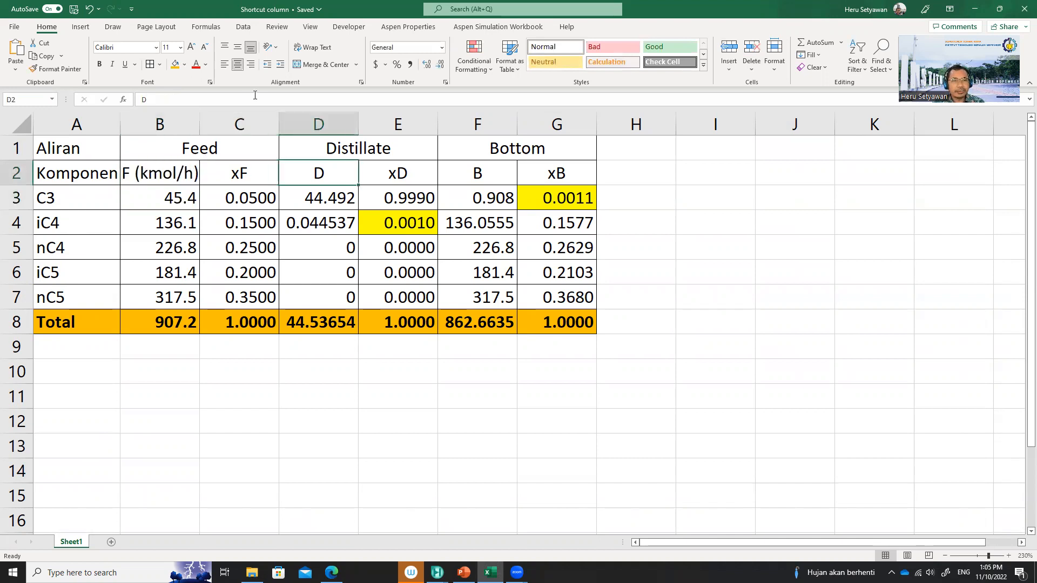
click(150, 96)
text((kmol)
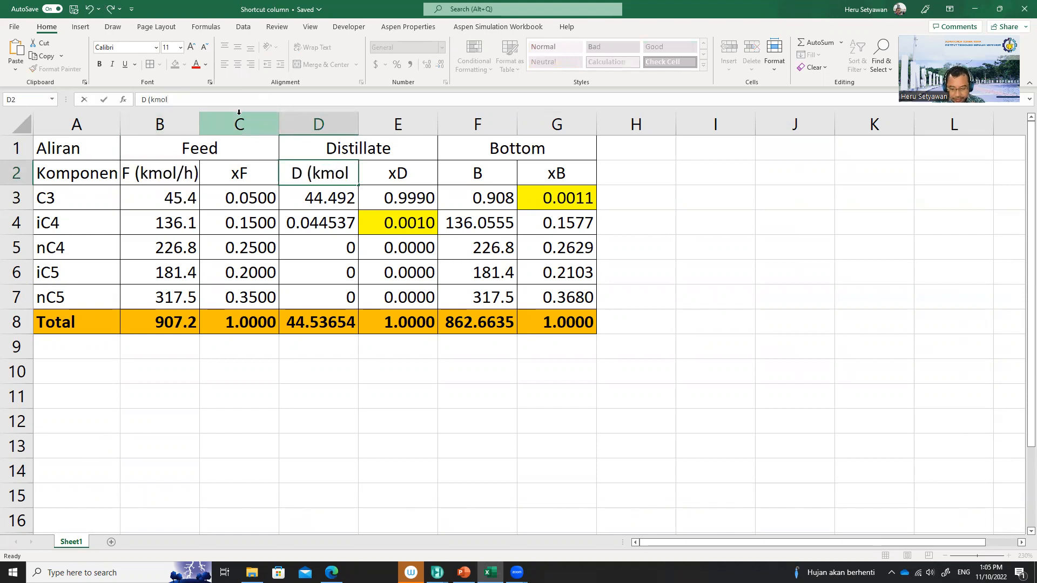
text(/h))
key(Return)
Add the unit to the bottoms flow header in cell F2 so it reads B (kmol/h).
key(Up)
key(Right)
key(Right)
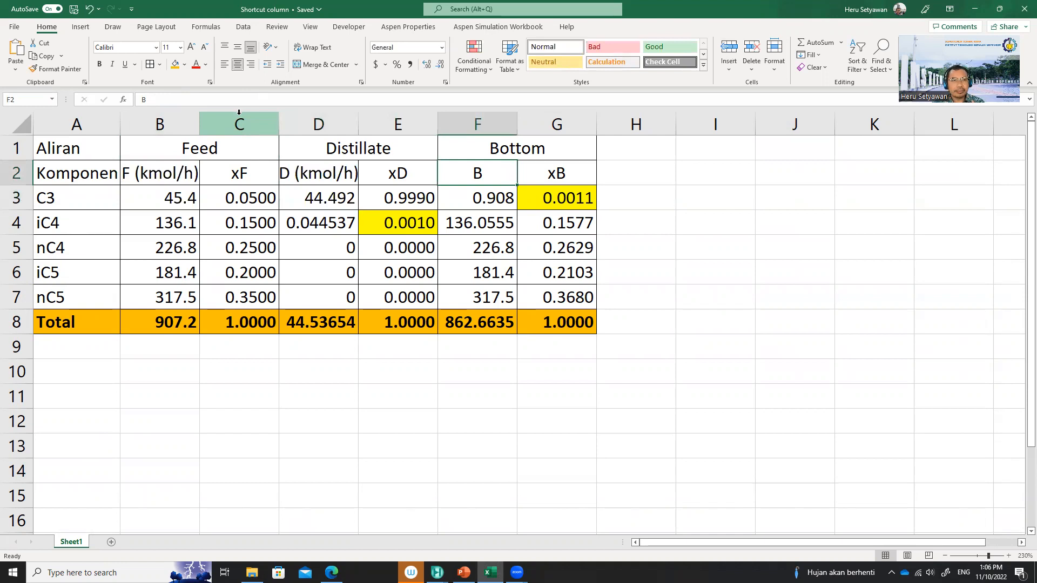
click(159, 101)
text((kmol/h))
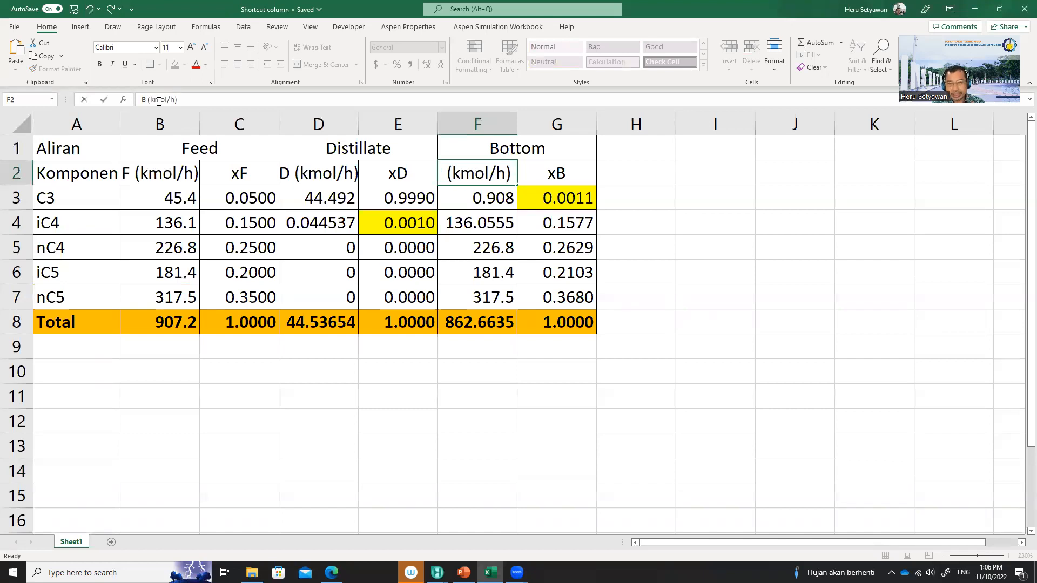
key(Return)
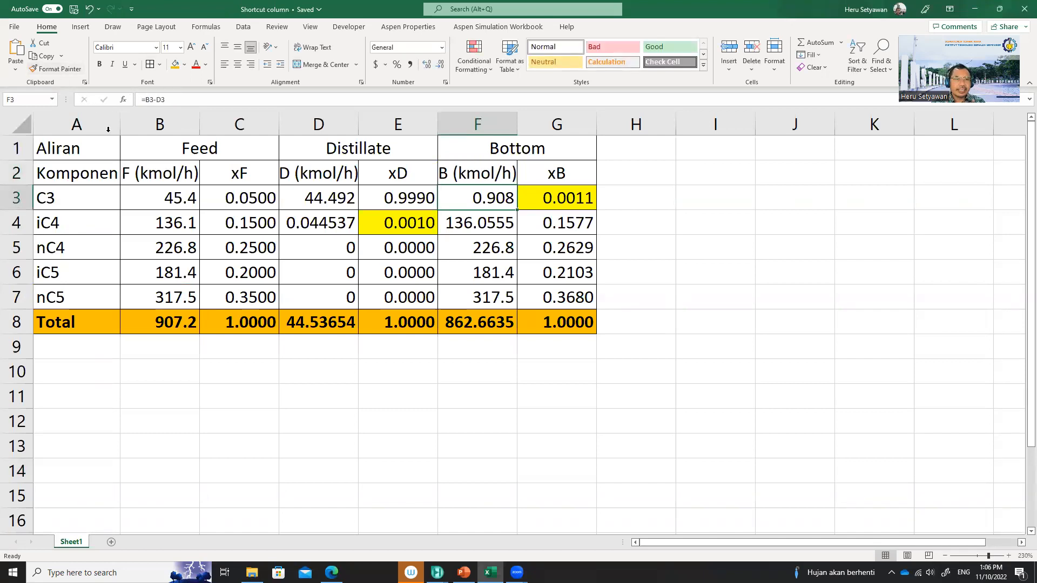
Switch to the Sequence Distillation Column presentation in PowerPoint and examine the feed specifications on the first slide.
click(178, 197)
key(alt+Tab)
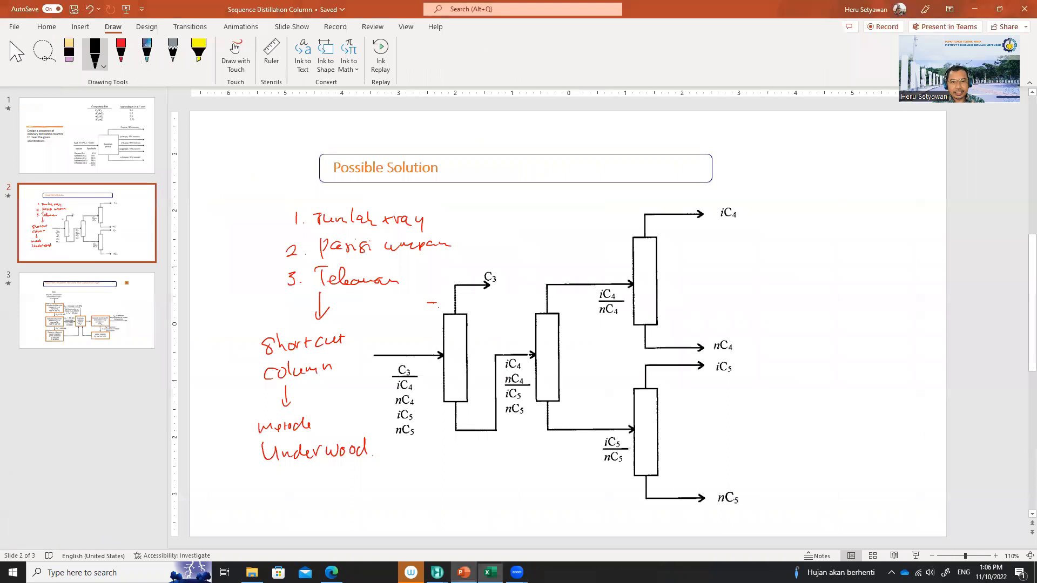
scroll(514, 373, up, 3)
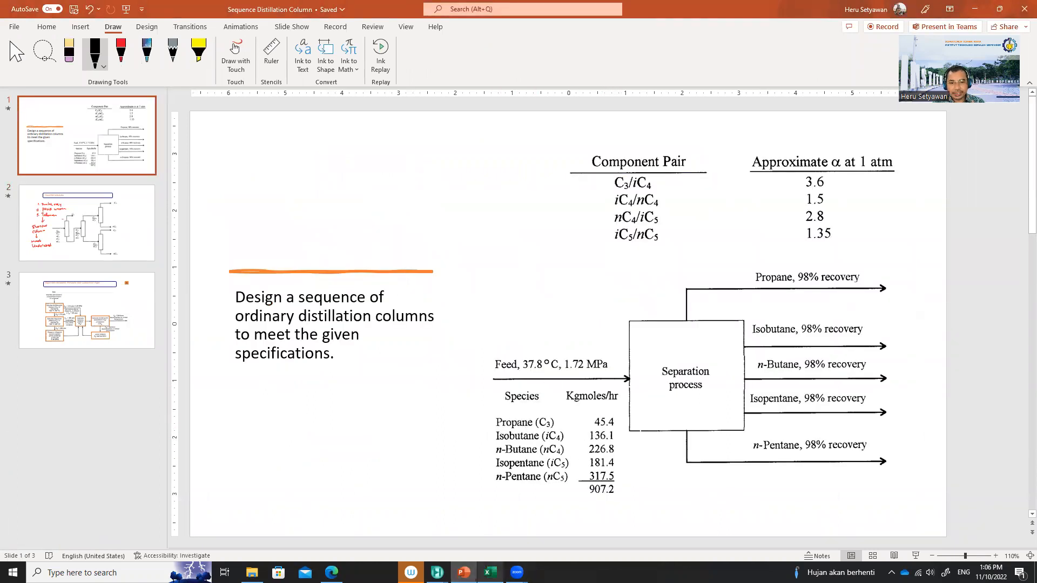
Return to the Excel workbook and review the component feed flows down to the total in cell B8.
mouse_move(490, 572)
click(492, 540)
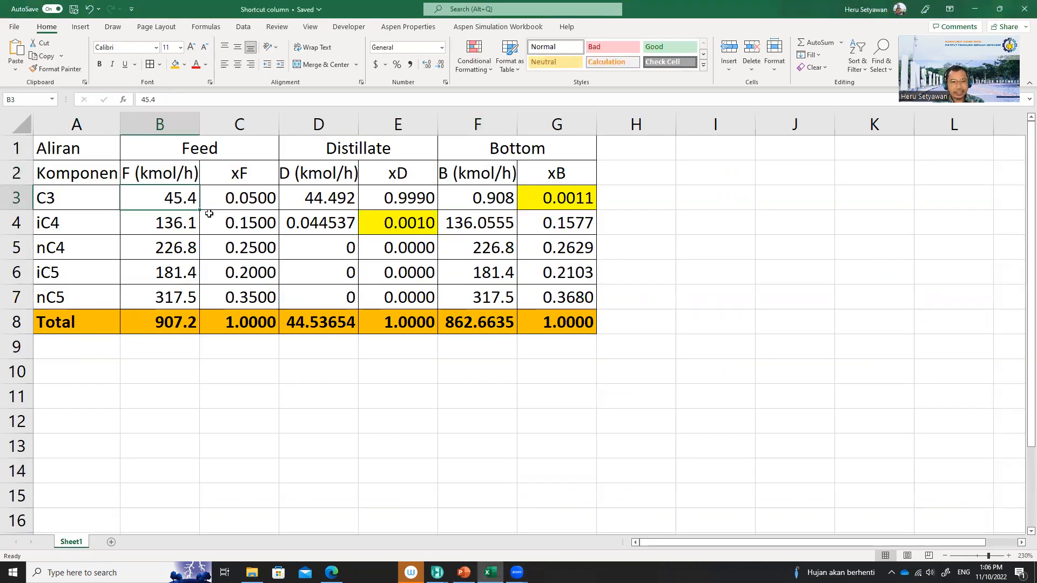
key(Down)
key(Down)
key(Down)
key(Down)
key(Down)
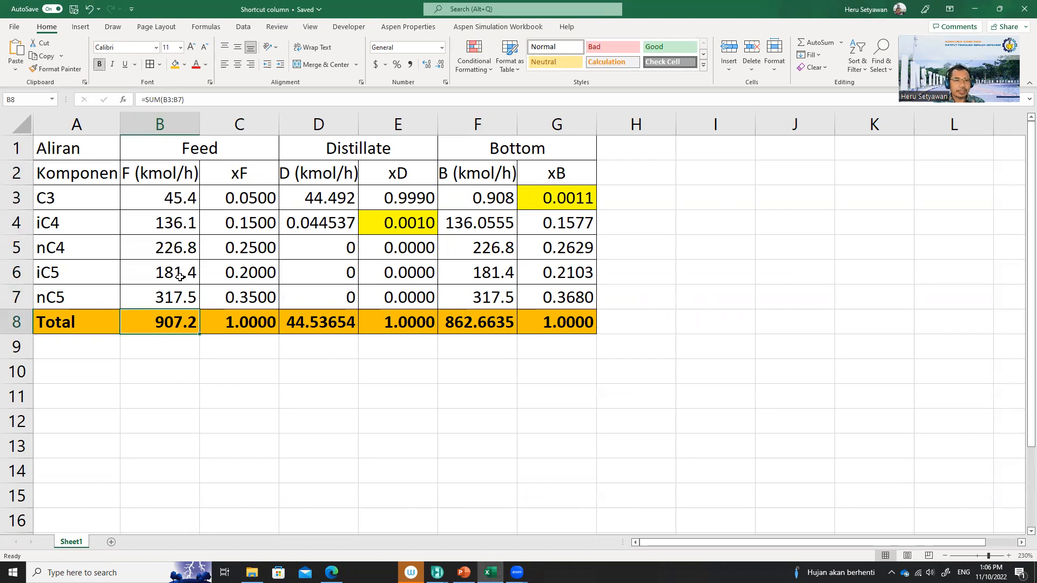
Fill the feed mole fraction formula =B3/$B$8 from C3 down through C7.
click(245, 203)
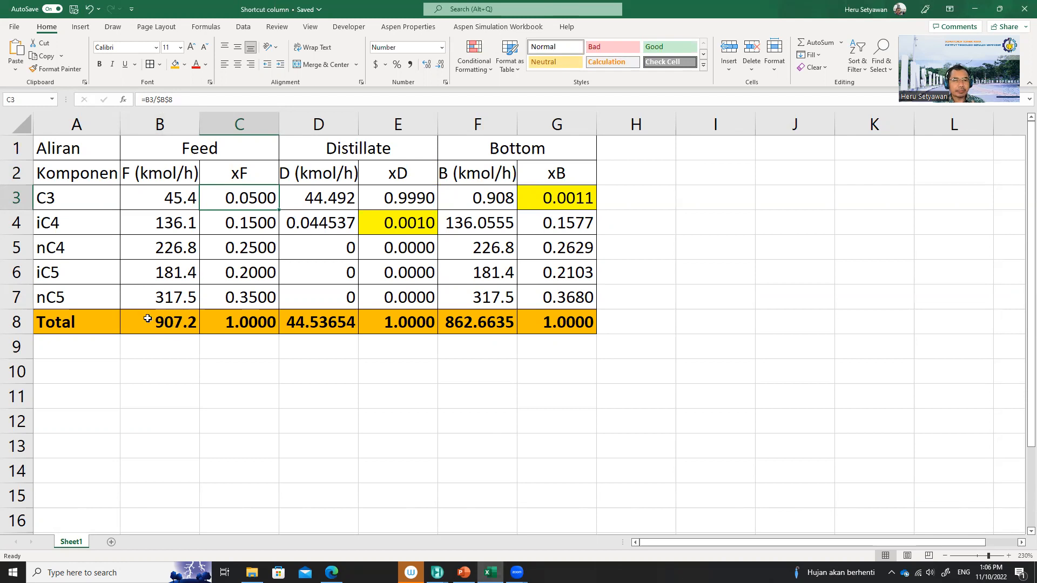
drag(279, 209, 279, 307)
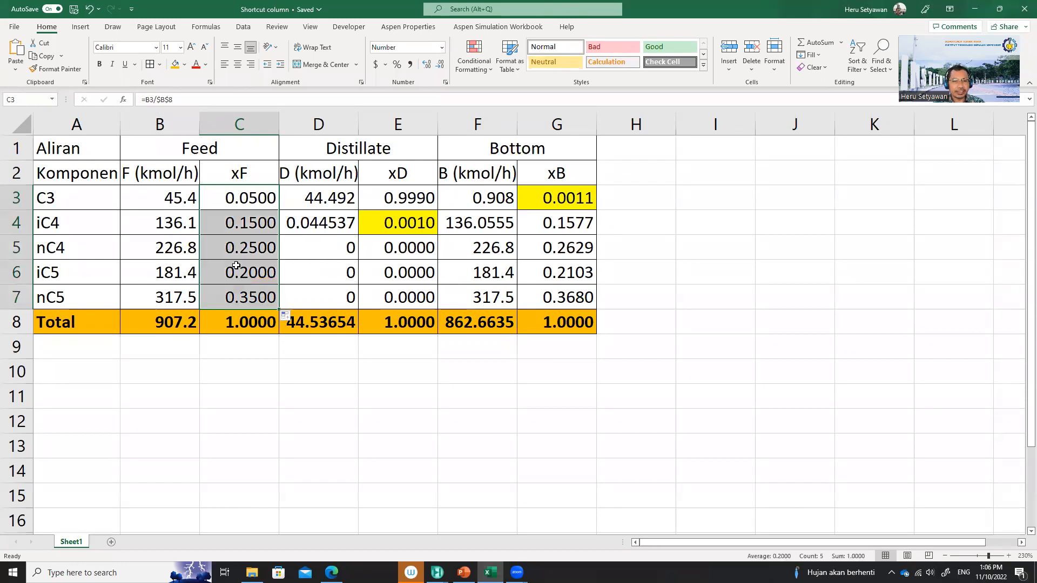
Switch to PowerPoint to check the propane recovery specification for the C3 distillate flow, and return to the Excel workbook.
click(337, 198)
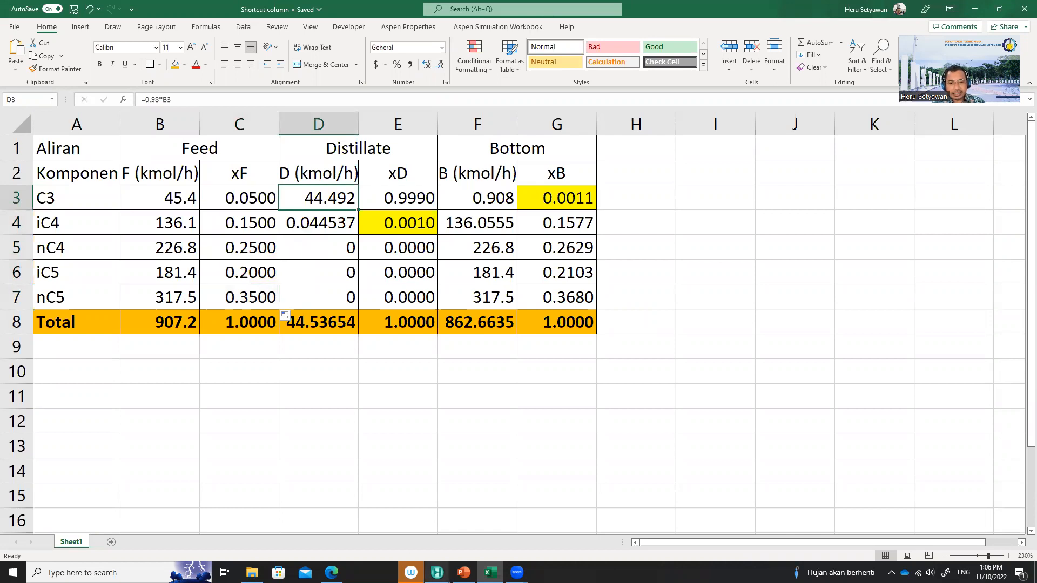
click(464, 573)
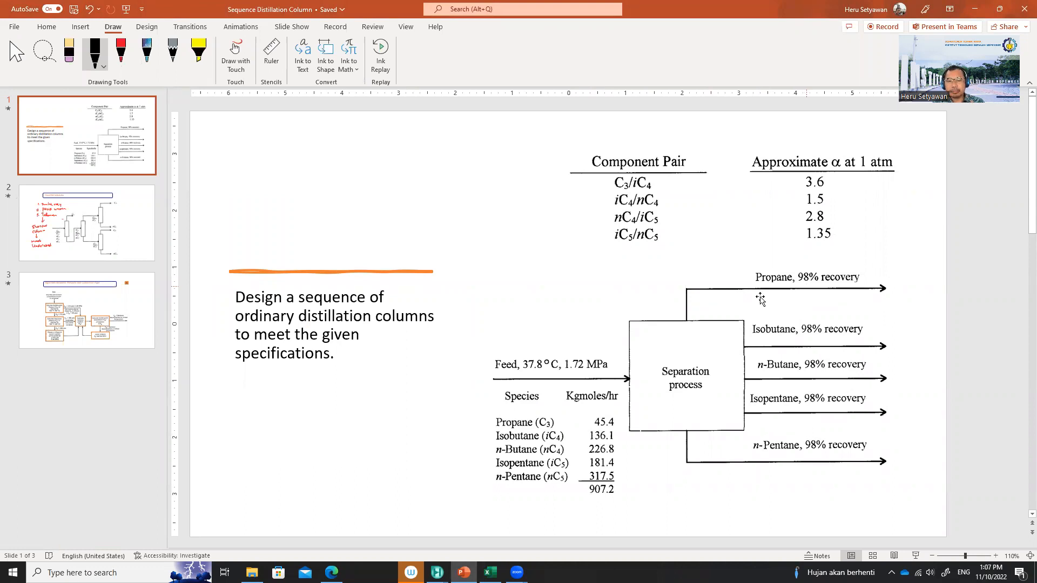
click(490, 572)
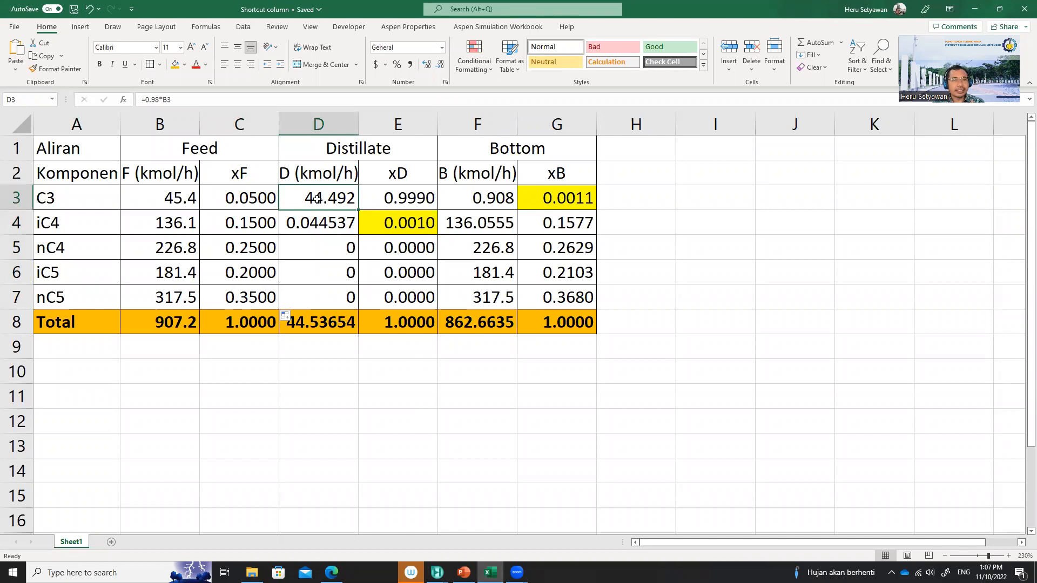
Enter the formula =0.98*B3 for the C3 distillate flow in cell D3.
text(=0.98)
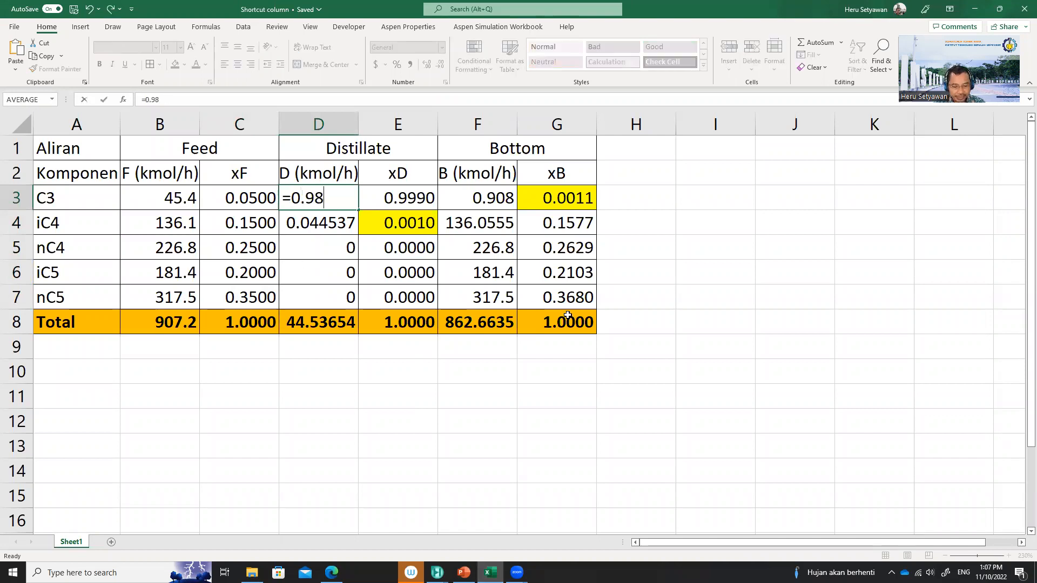
text(*)
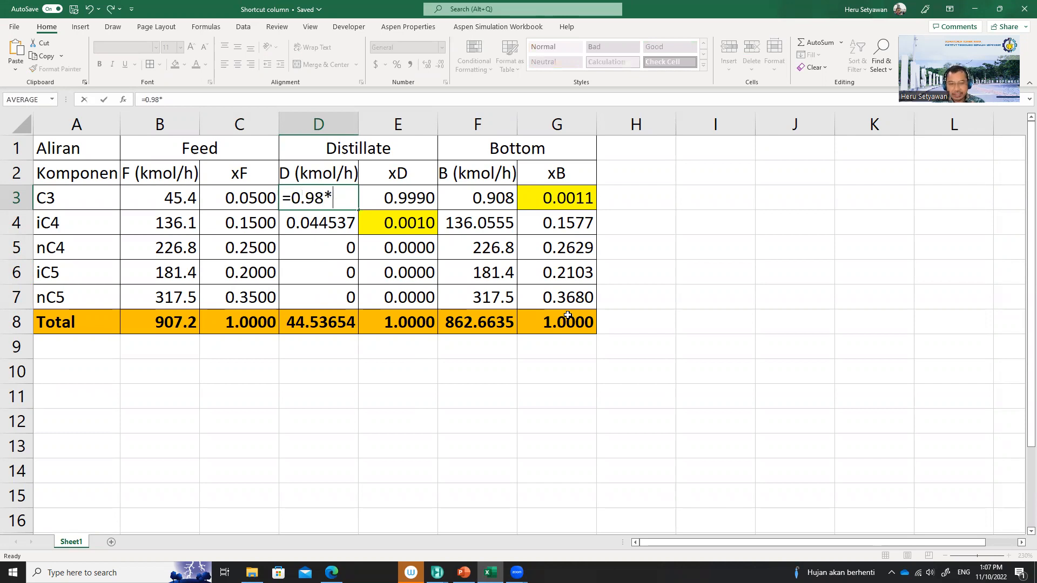
key(Left)
key(Left)
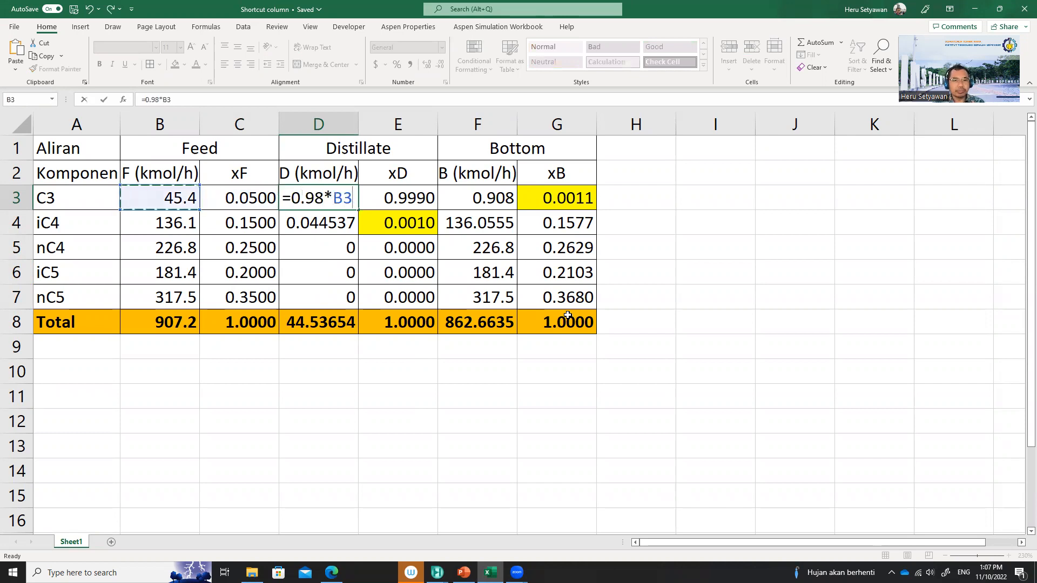
key(Return)
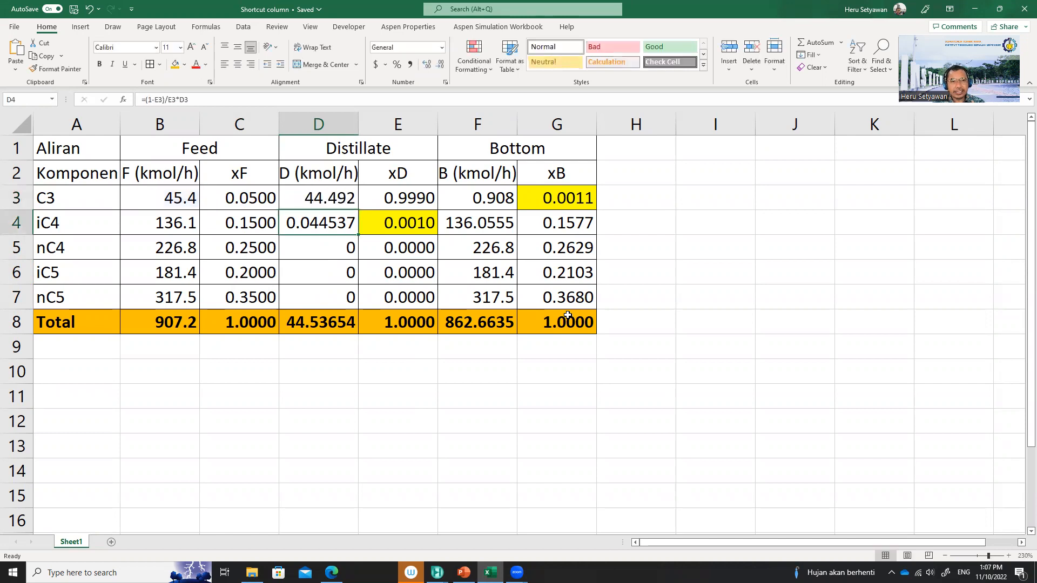
Enter the formula =B3-D3 for the C3 bottoms flow in cell F3.
key(Up)
key(Right)
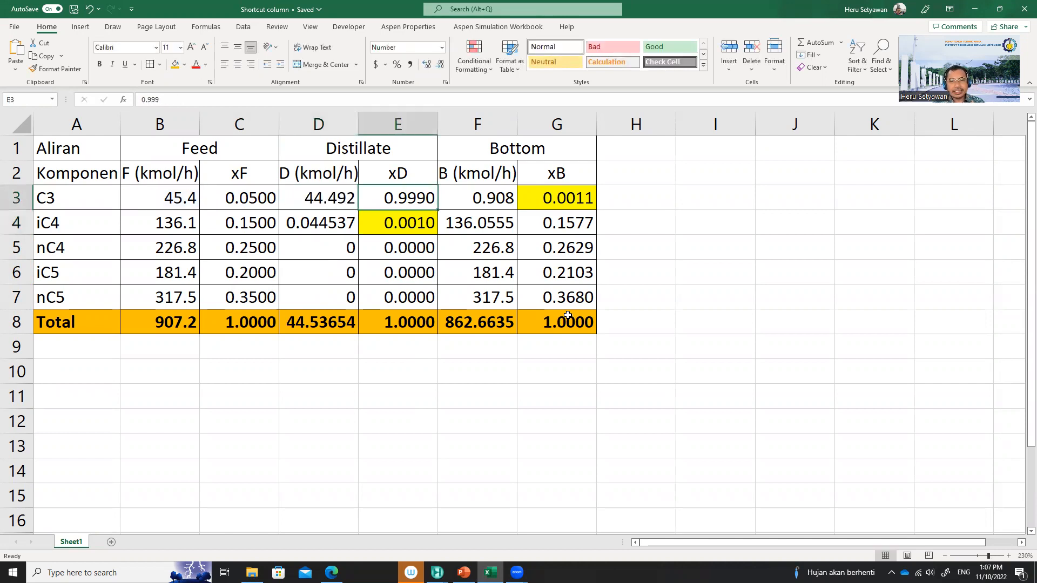
key(Right)
text(=)
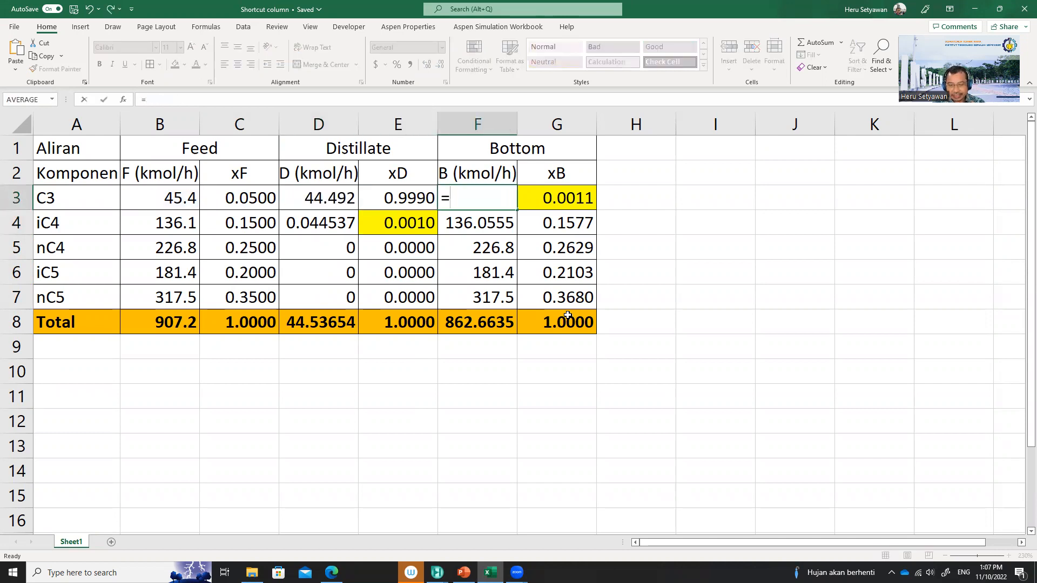
key(Left)
key(Left)
key(Left)
key(Left)
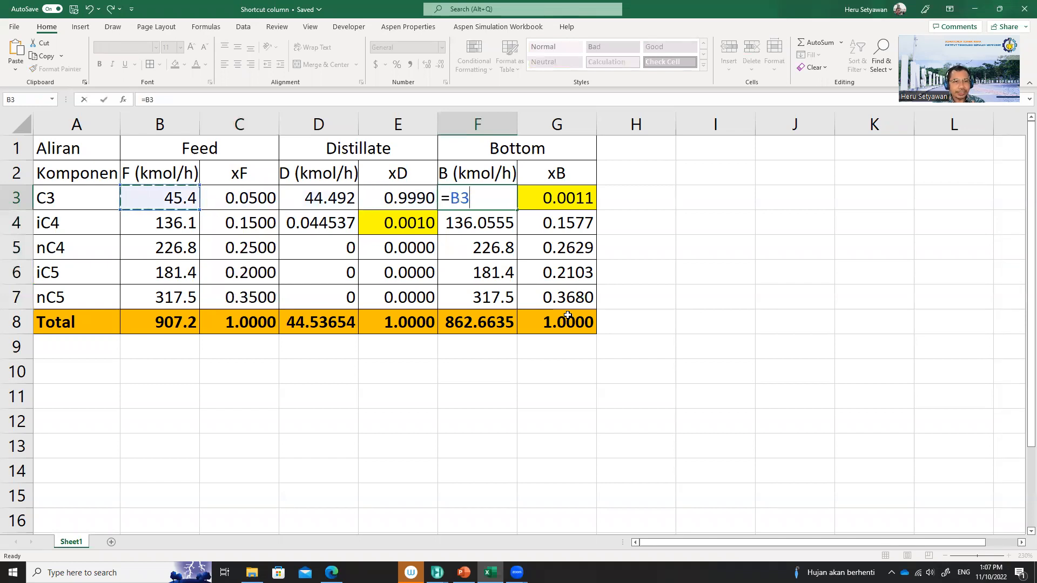
text(-)
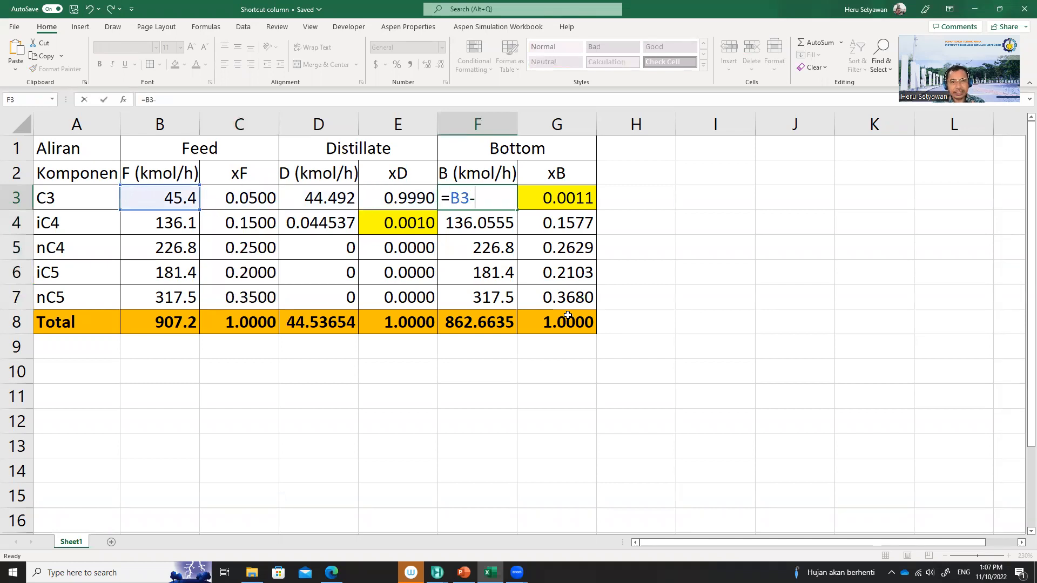
key(Left)
key(Left)
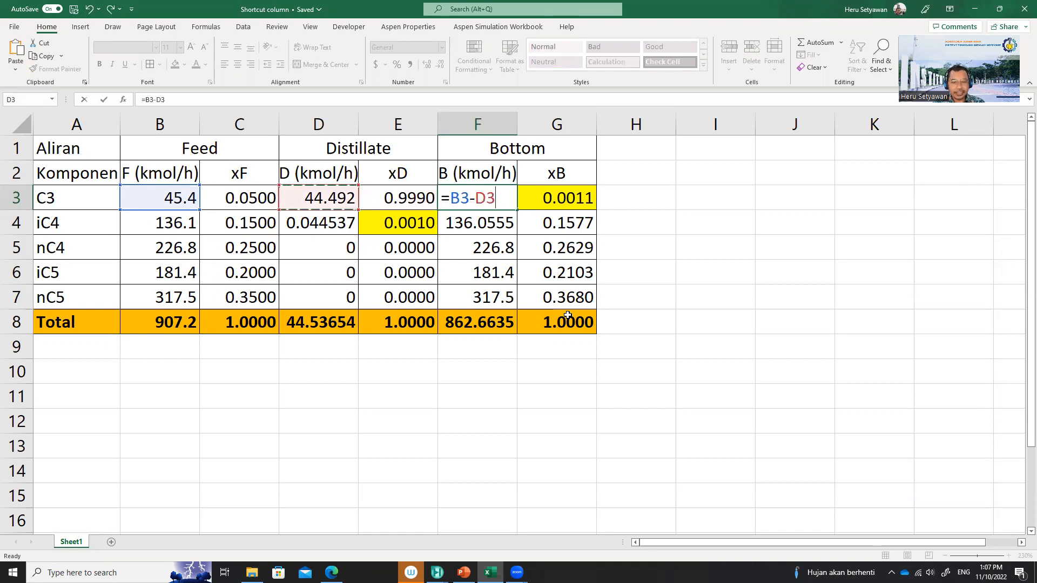
key(Return)
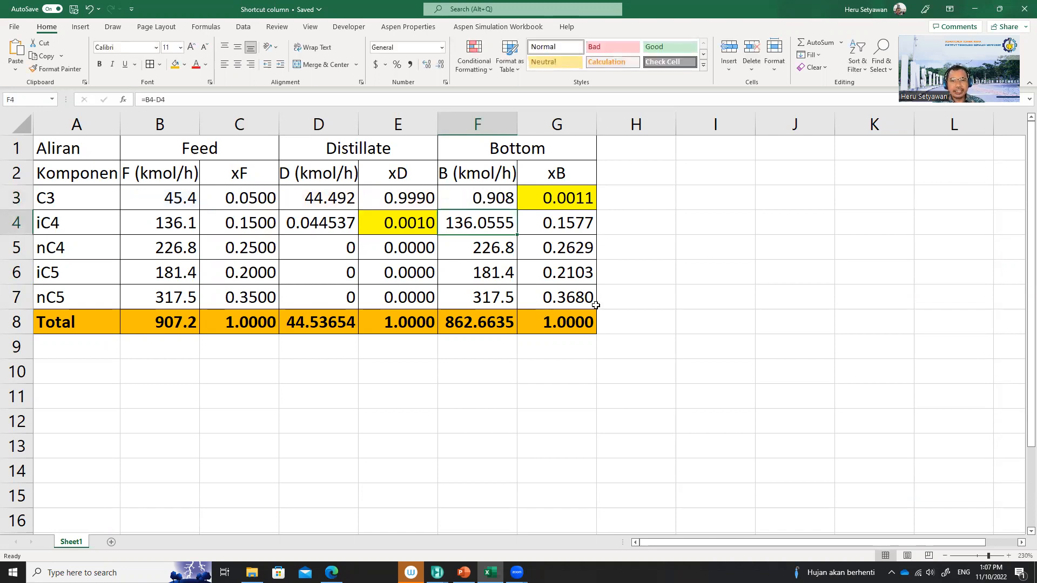
Review the C3 row's bottoms flow in F3, distillate flow in D3 and distillate mole fraction in E3.
click(494, 201)
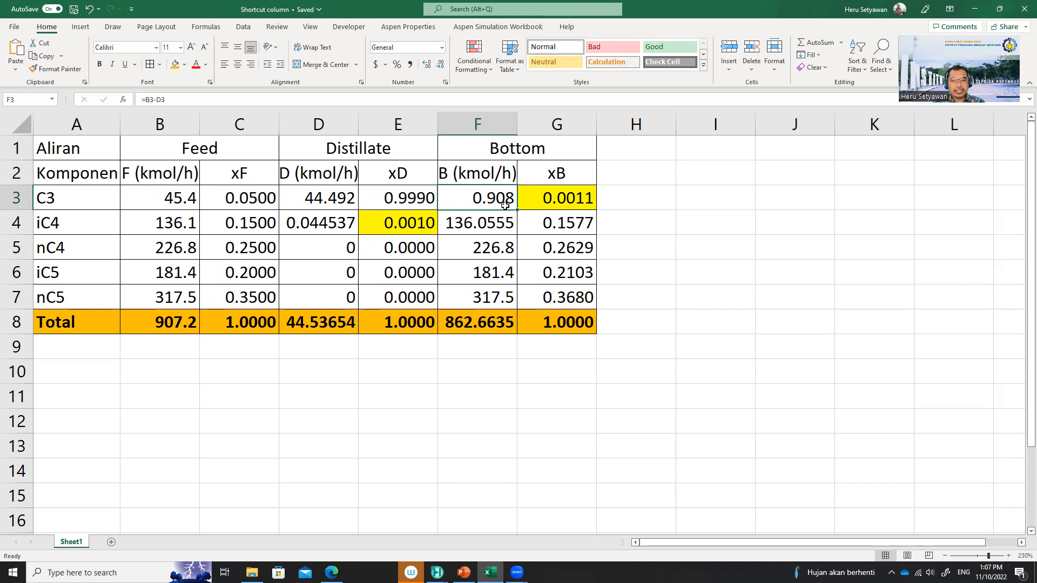
click(337, 199)
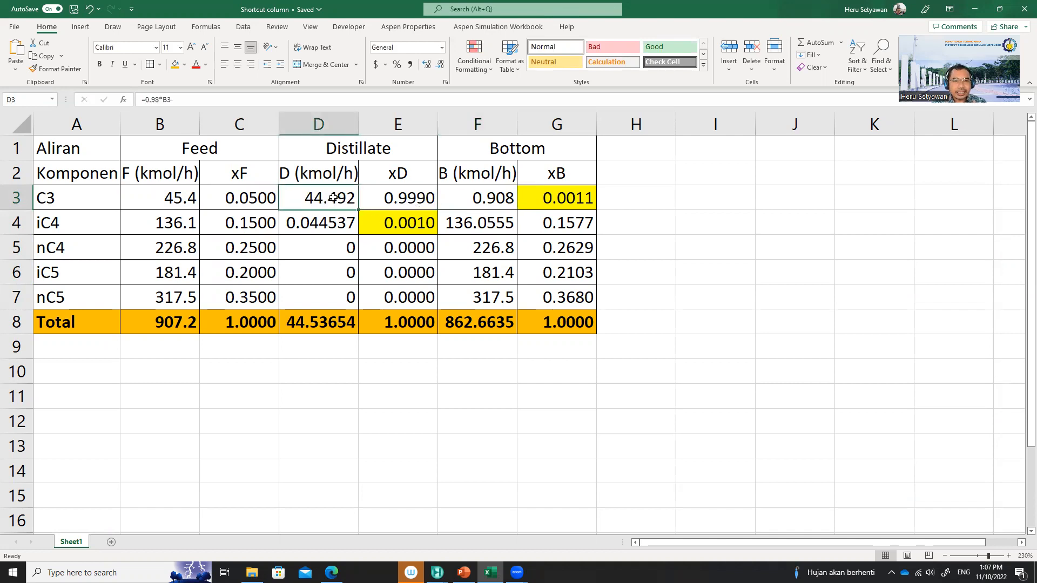
click(496, 199)
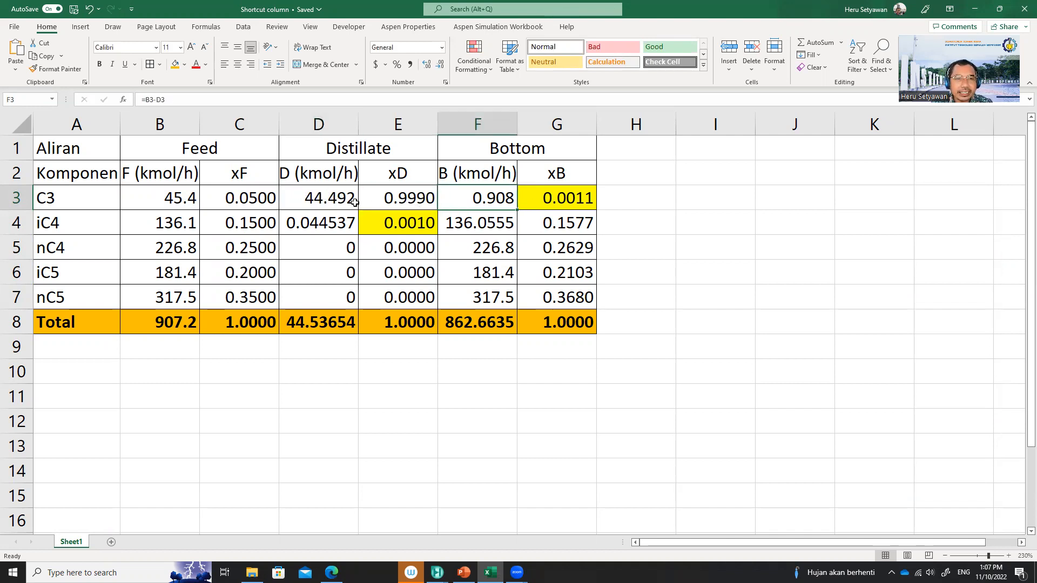
click(339, 200)
click(395, 200)
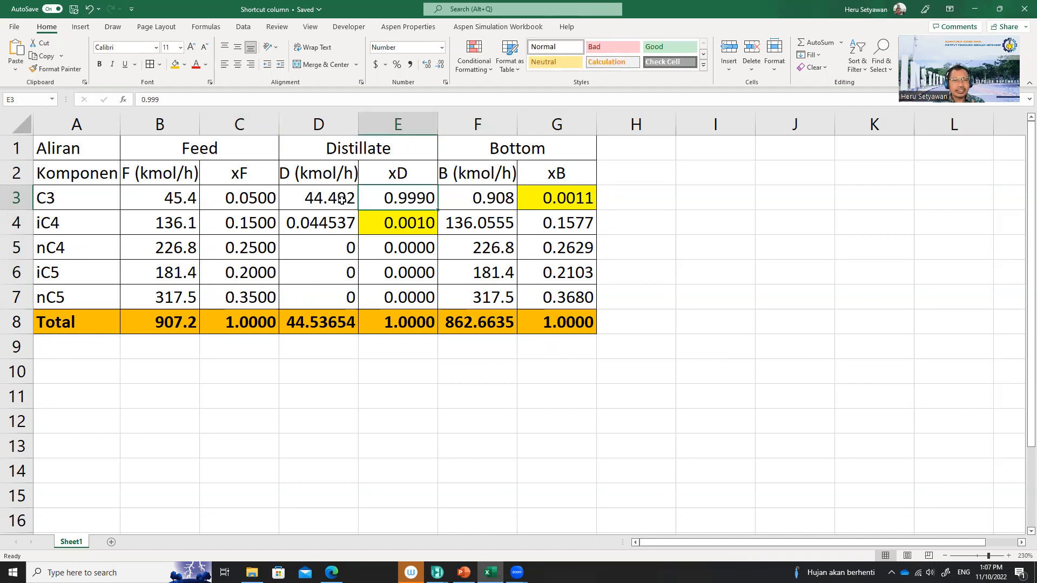
click(315, 199)
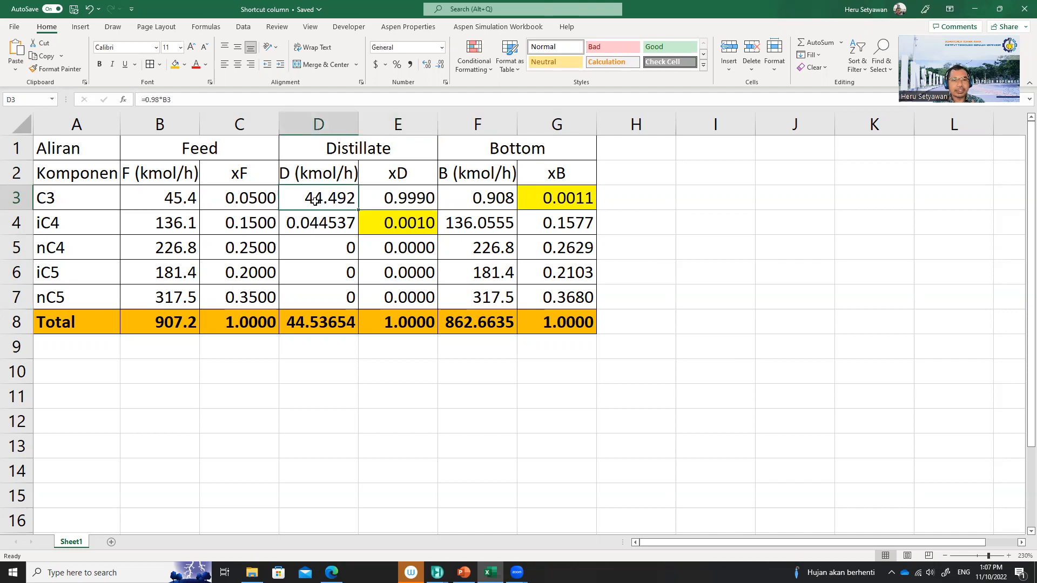
click(428, 199)
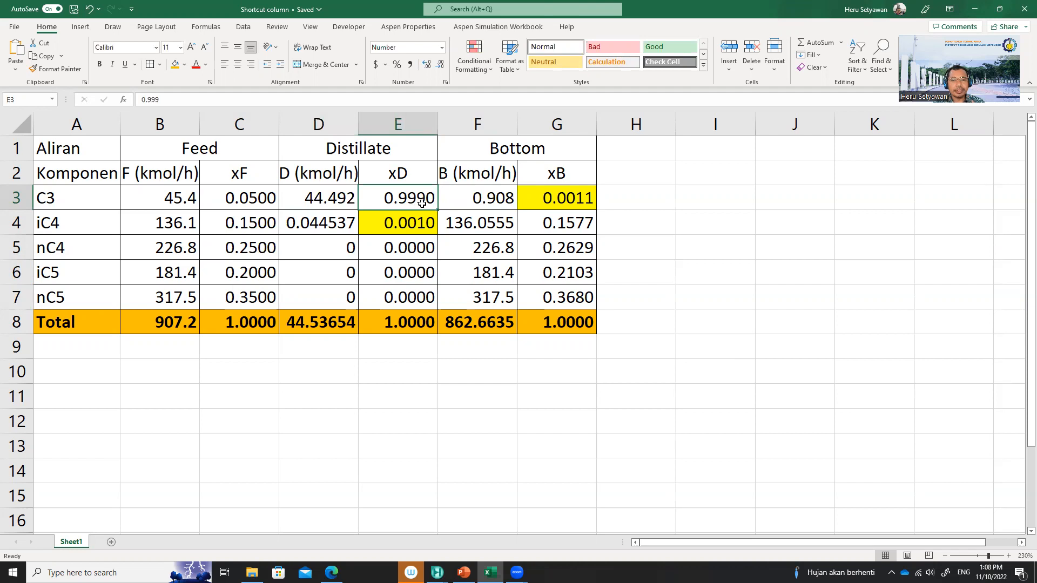
Enter the formula =(1-E3)/E3*D3 for the iC4 distillate flow in cell D4.
click(318, 225)
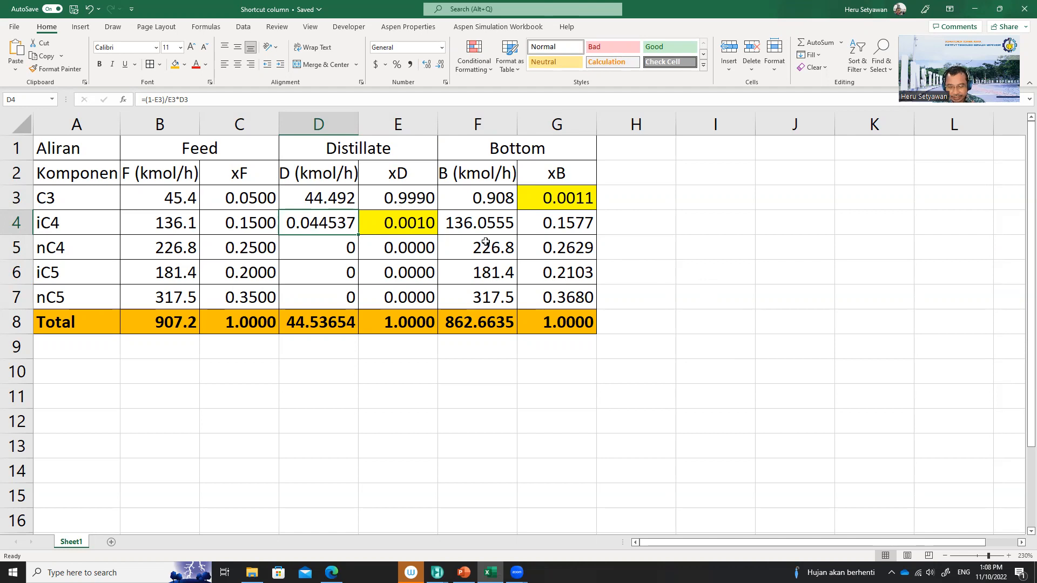
text(=()
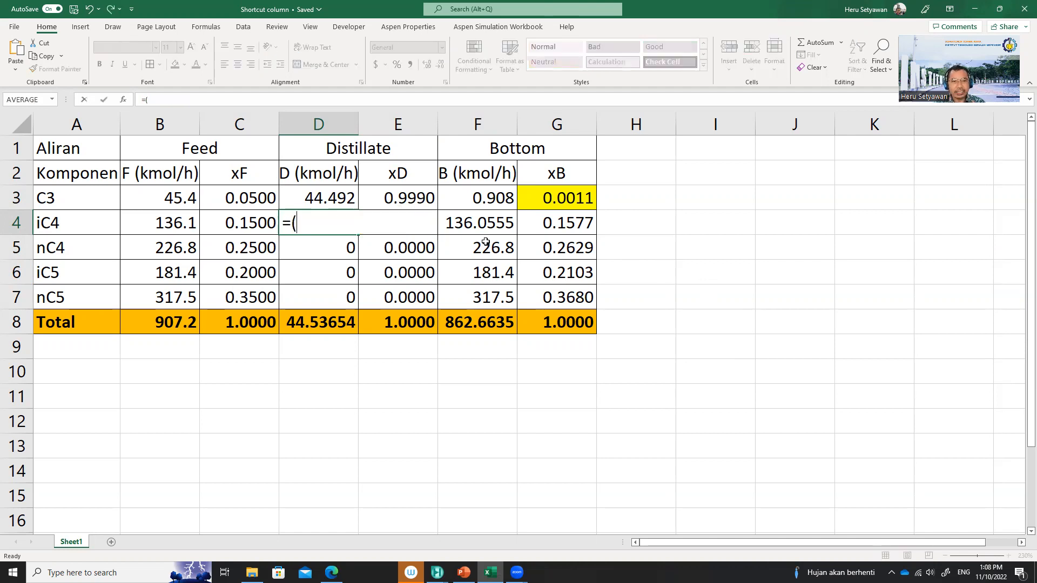
text(1-)
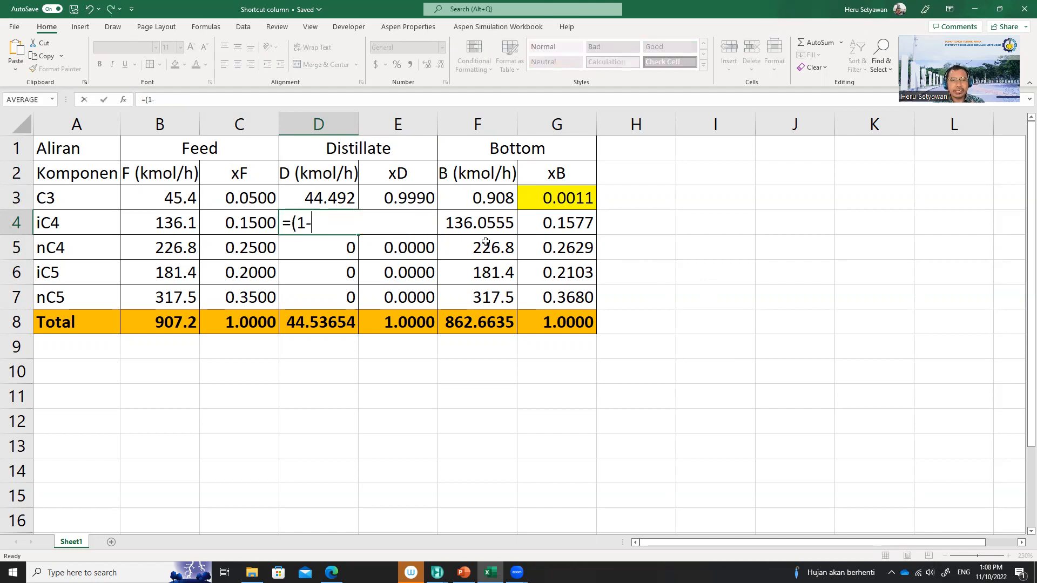
click(410, 196)
text()/)
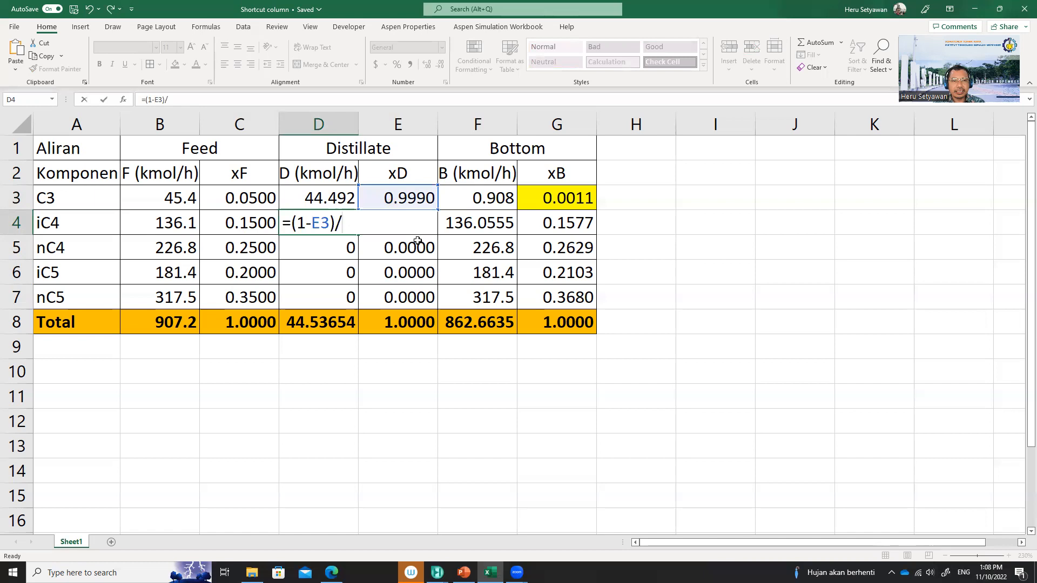
click(403, 196)
text(*)
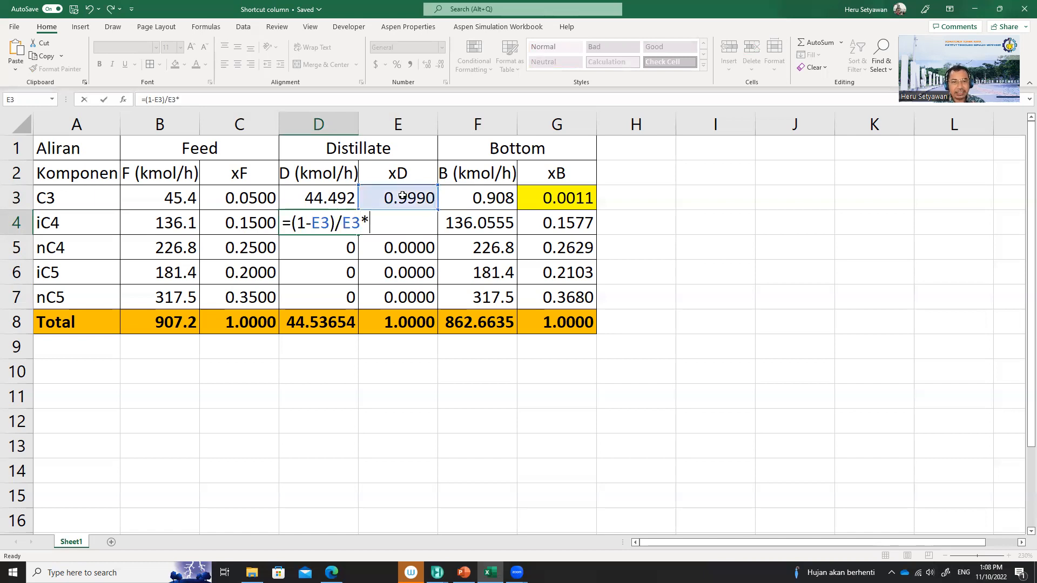
click(326, 198)
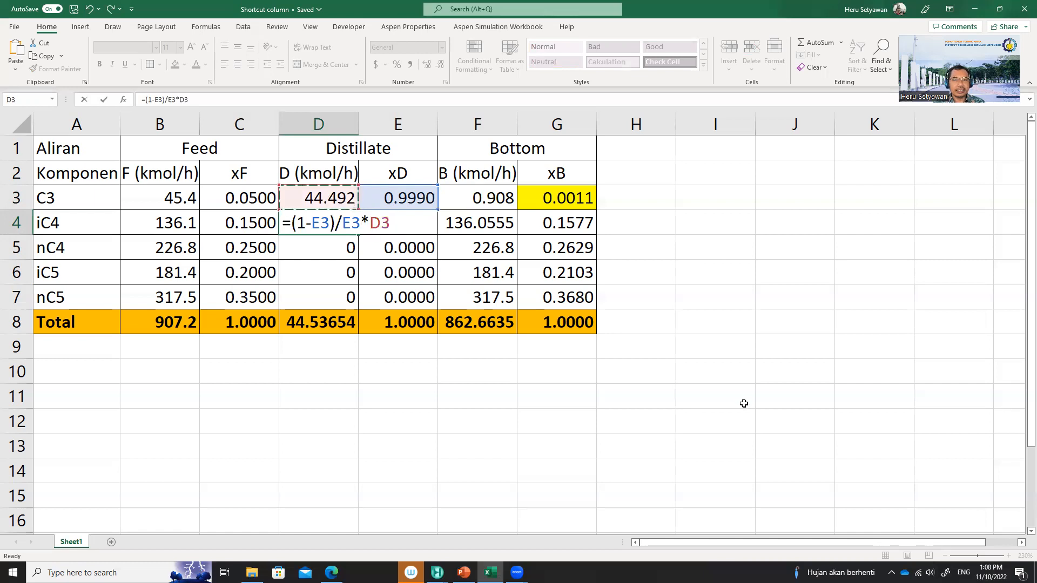
key(Return)
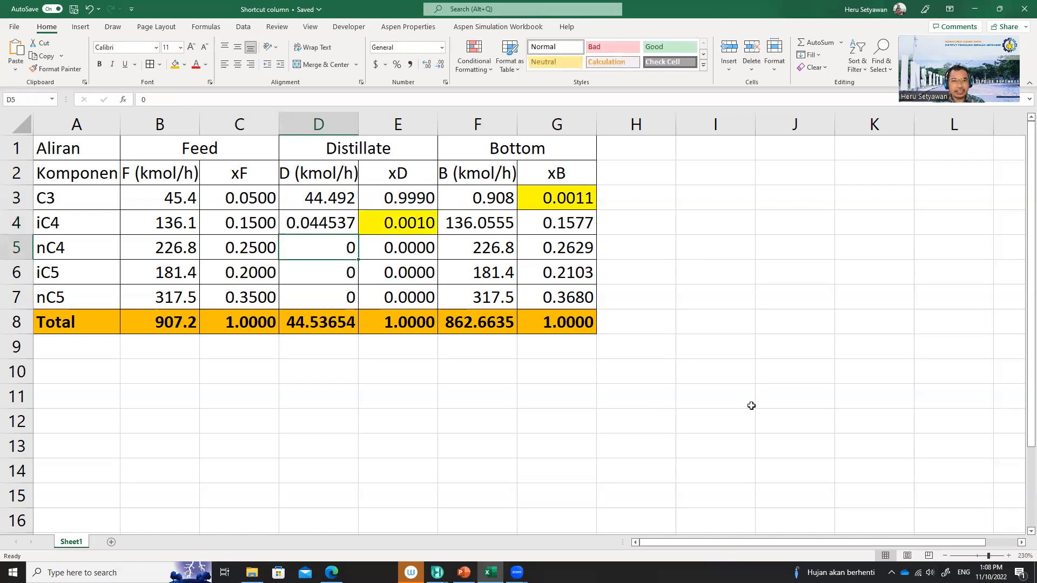
Review the iC4 distillate flow formula in D4 and the distillate flows of the heavier components in D5 to D7.
click(328, 222)
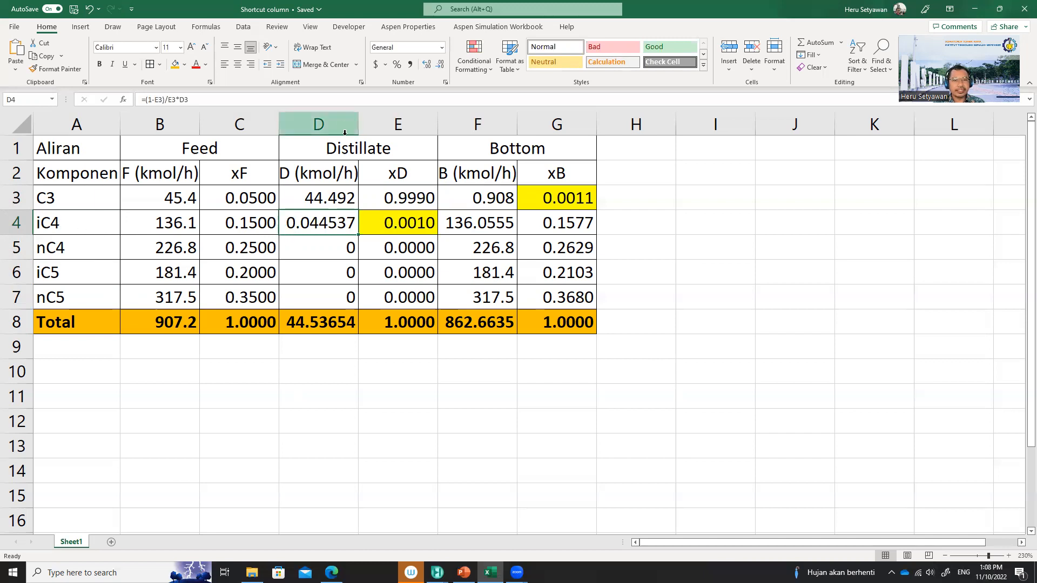
click(334, 243)
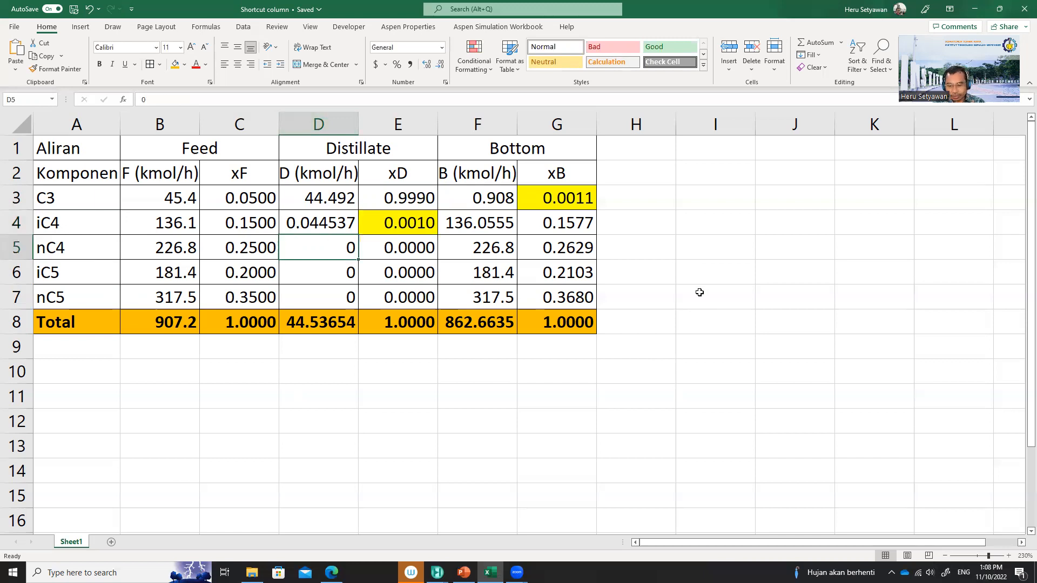
key(Down)
key(Up)
key(Down)
key(Down)
key(Down)
key(Up)
key(Up)
key(Up)
key(Down)
key(Up)
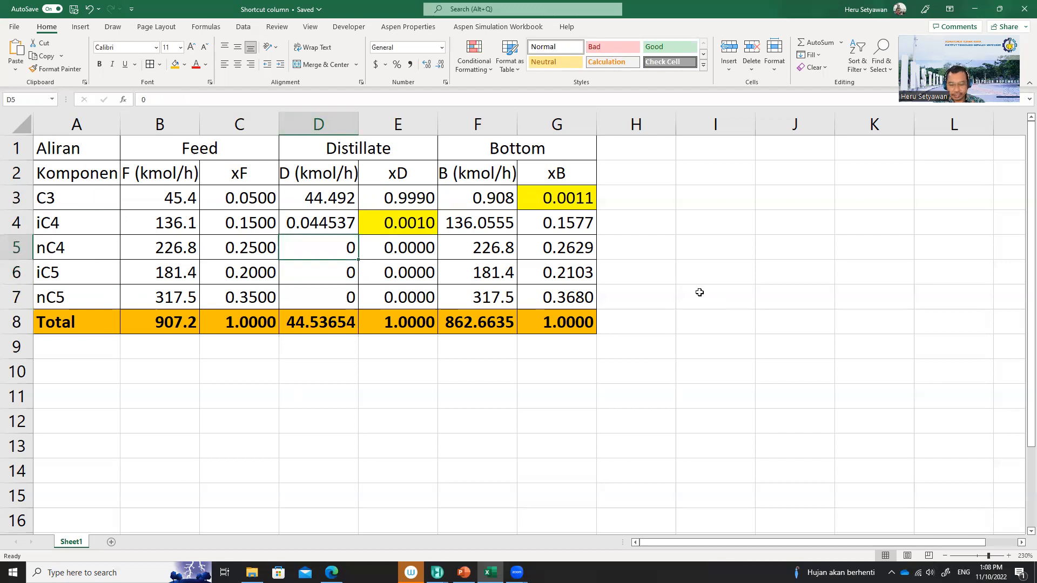
Format the total distillate flow in cell D8 to four decimal places.
key(Down)
key(Down)
key(Down)
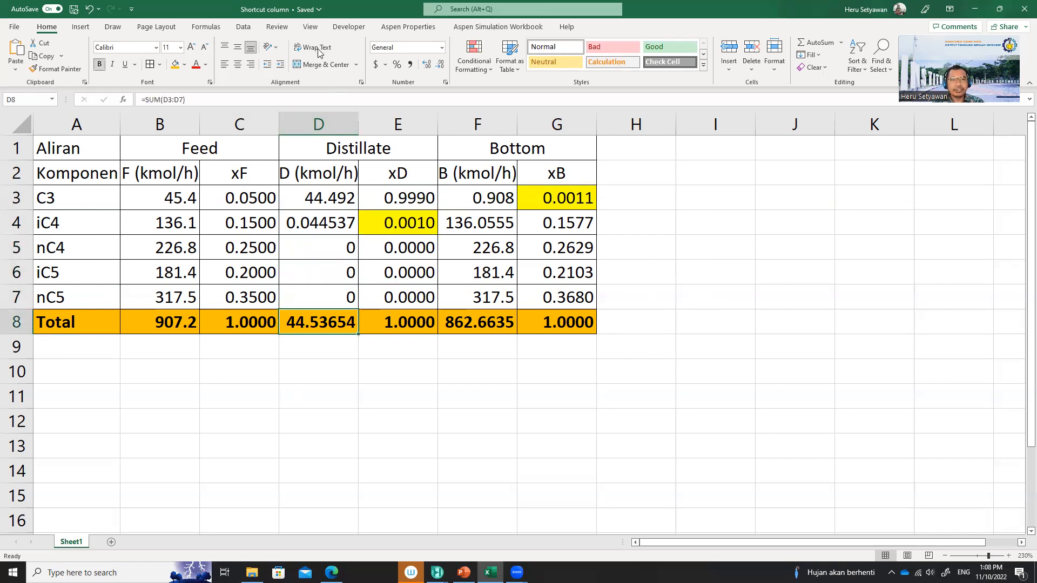
click(442, 68)
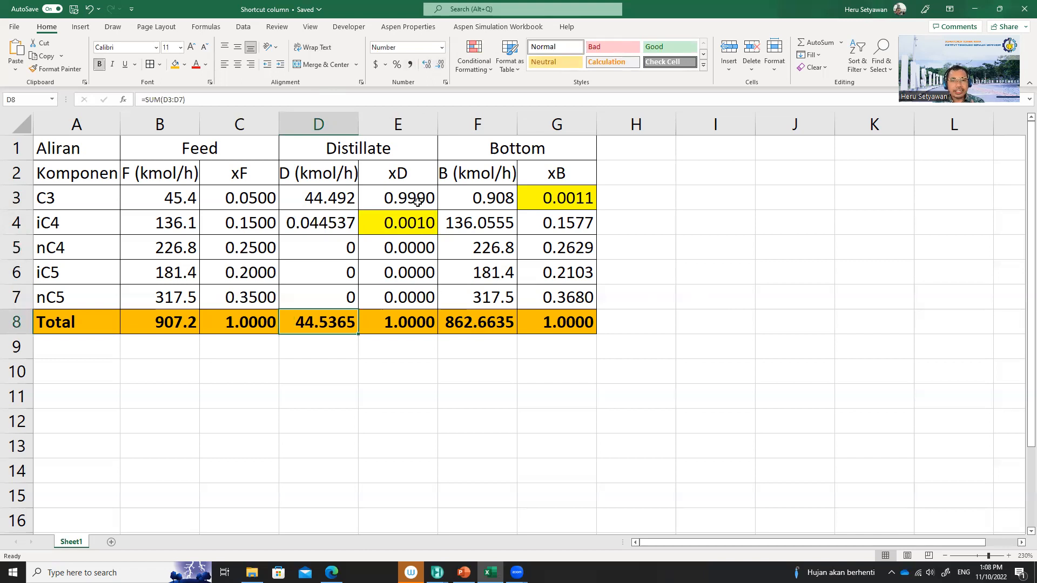
Review the distillate mole fractions of iC4 in E4 and C3 in E3.
click(412, 226)
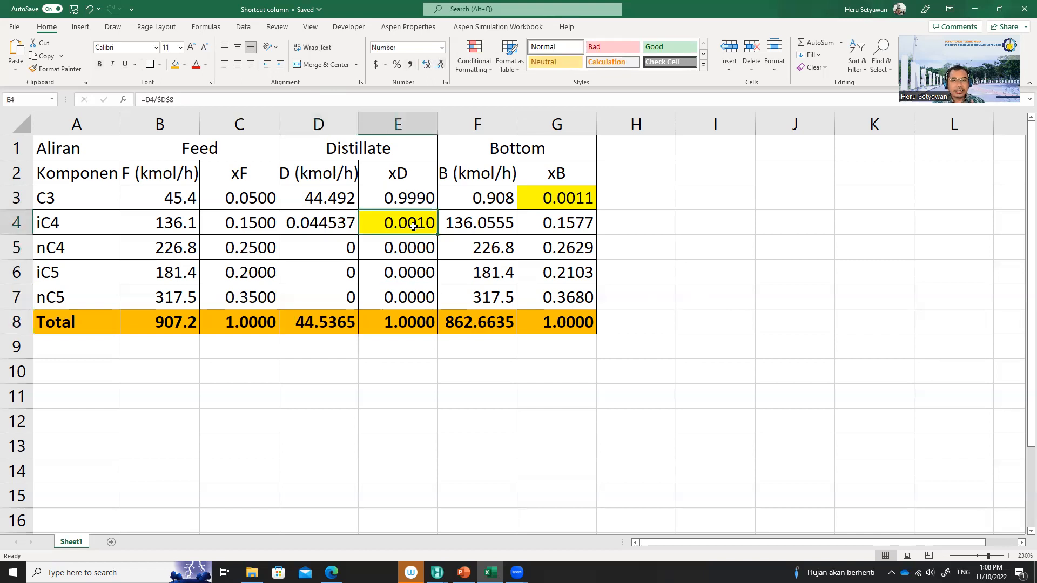
click(412, 195)
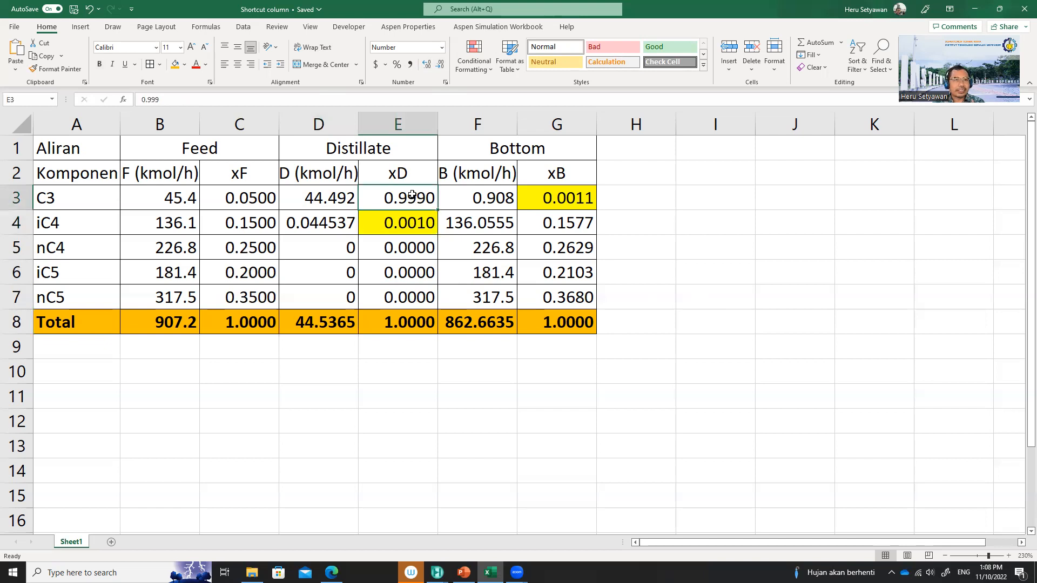
Compare the C3 distillate mole fraction in E3 with the iC4 formula in E4.
click(416, 225)
click(418, 199)
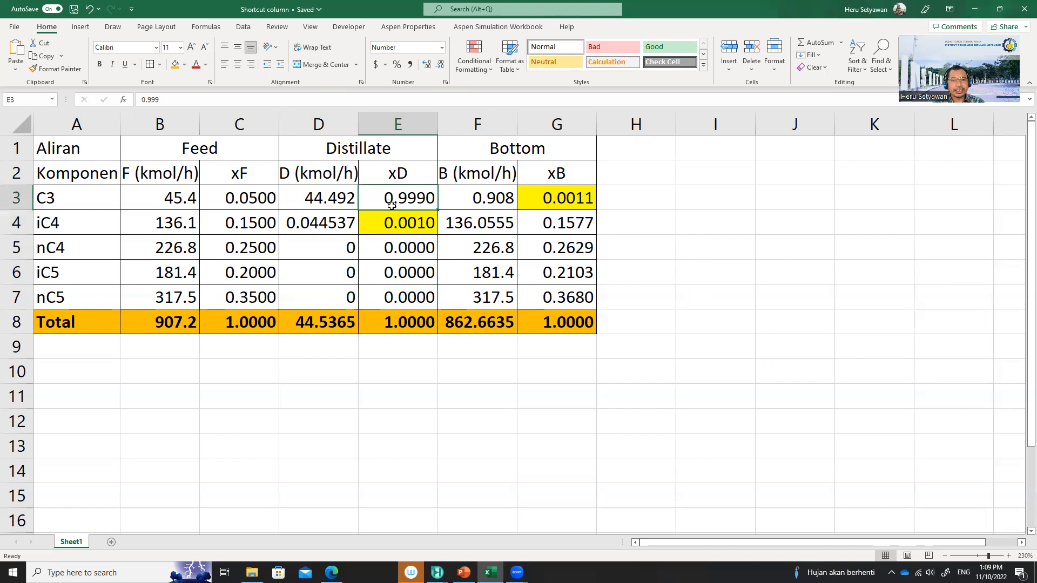
click(397, 223)
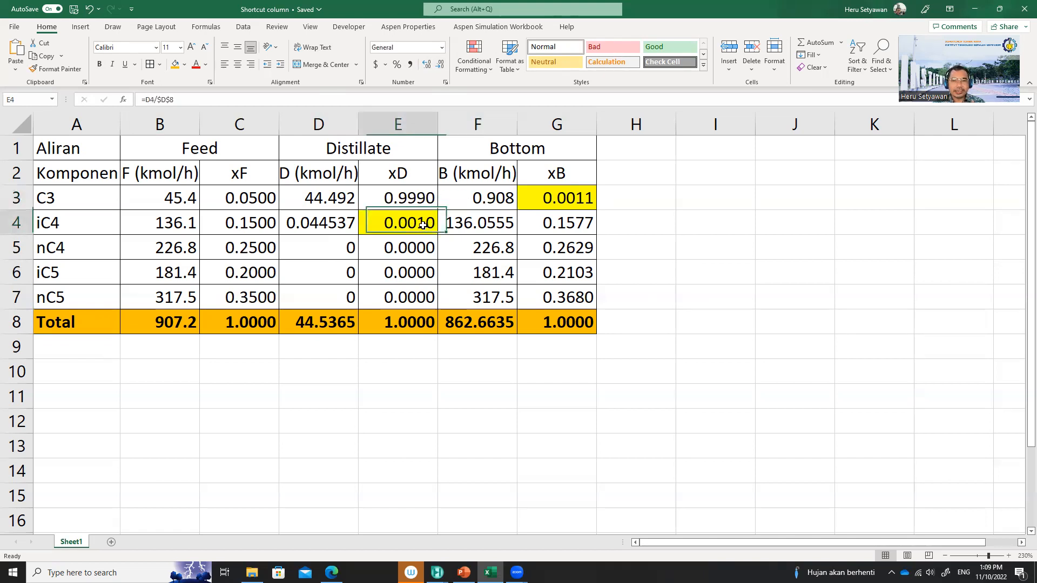
Fill the C3 bottoms flow formula =B3-D3 from cell F3 down to F7 for the heavier components.
click(476, 201)
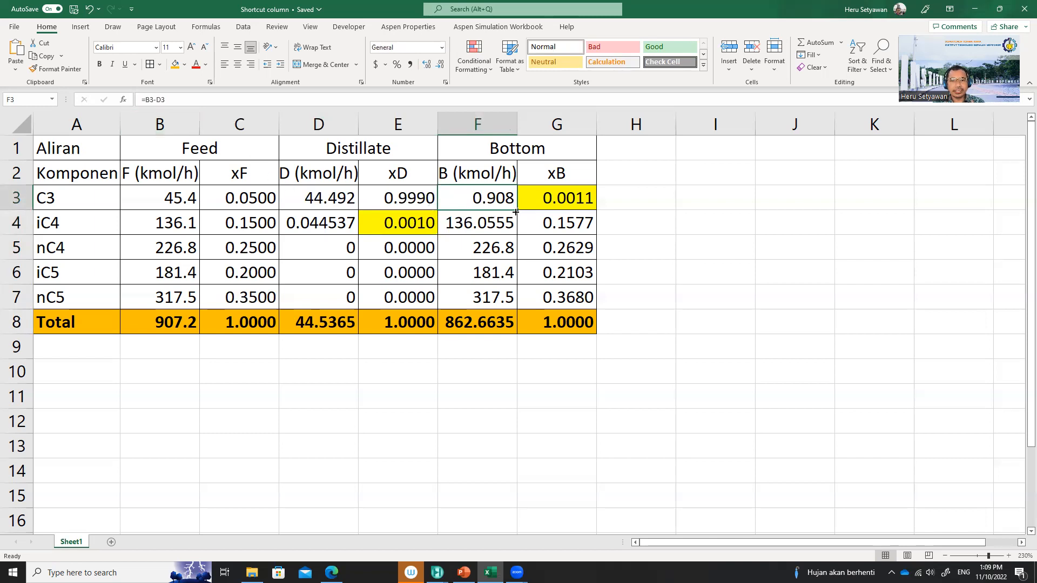
drag(515, 209, 519, 304)
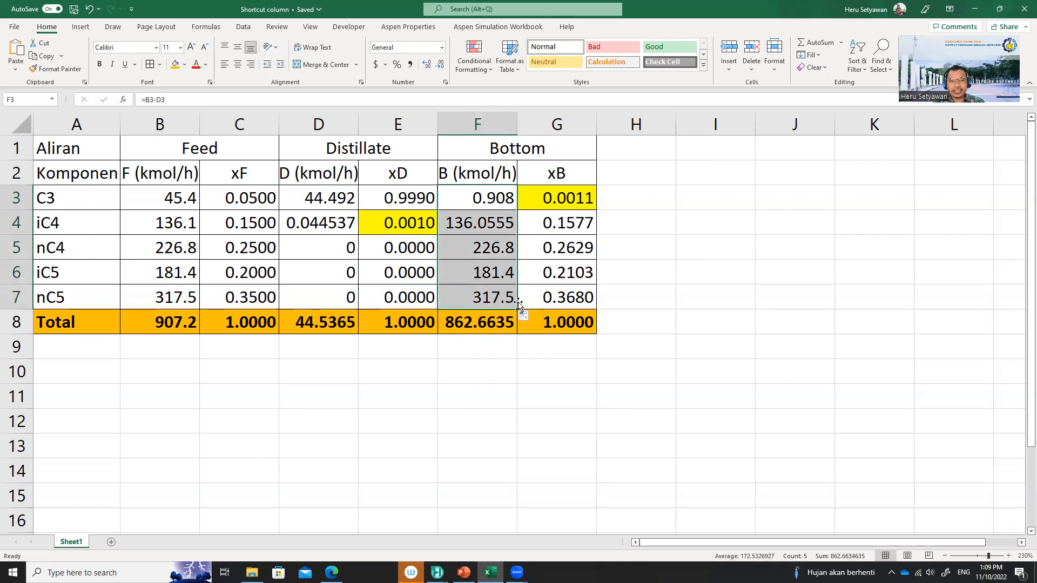
Recheck the distillate mole fractions of the two key components, iC4 and C3, in column E.
click(410, 223)
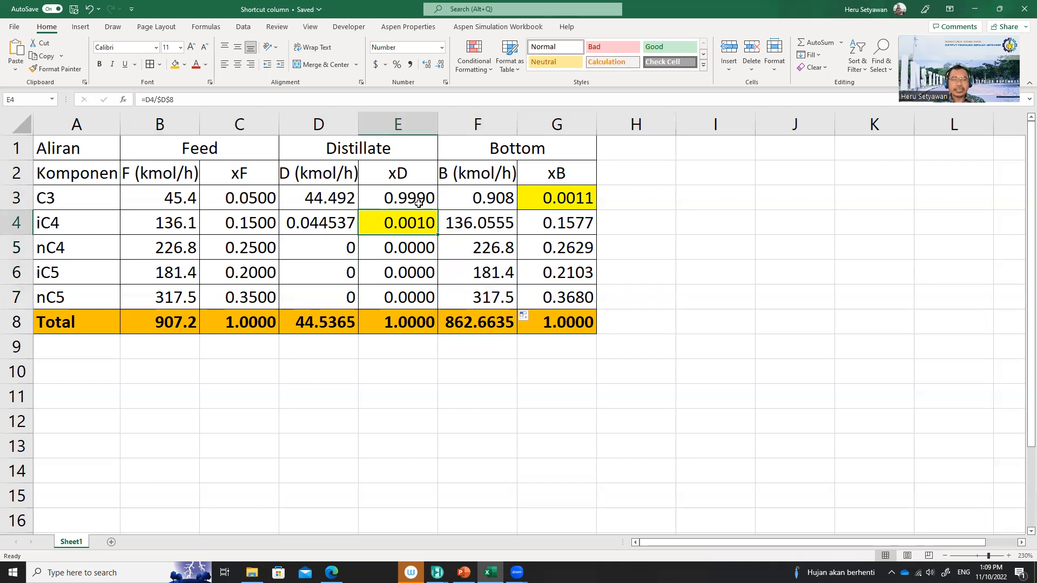
click(423, 199)
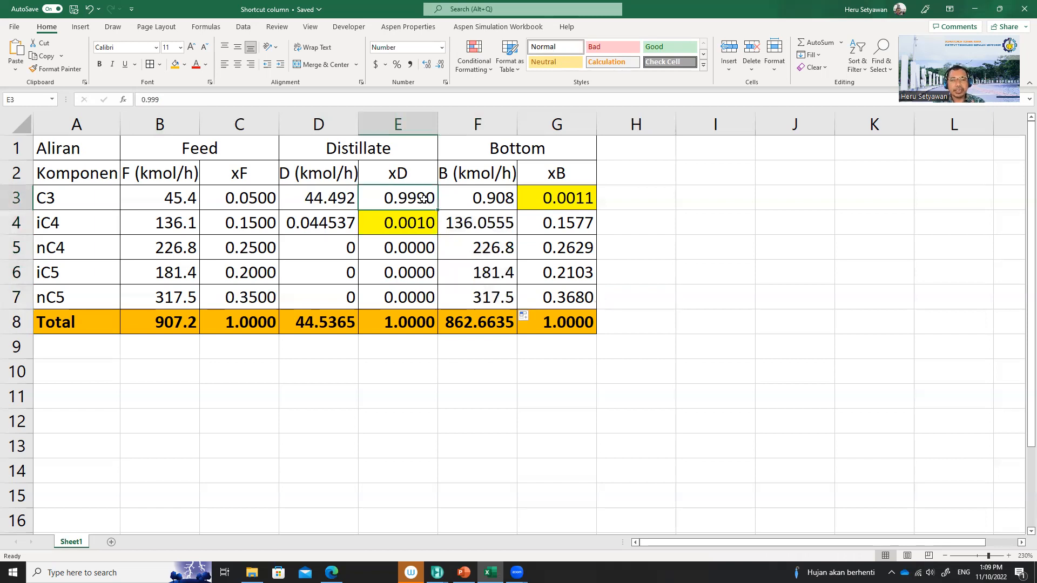
click(413, 226)
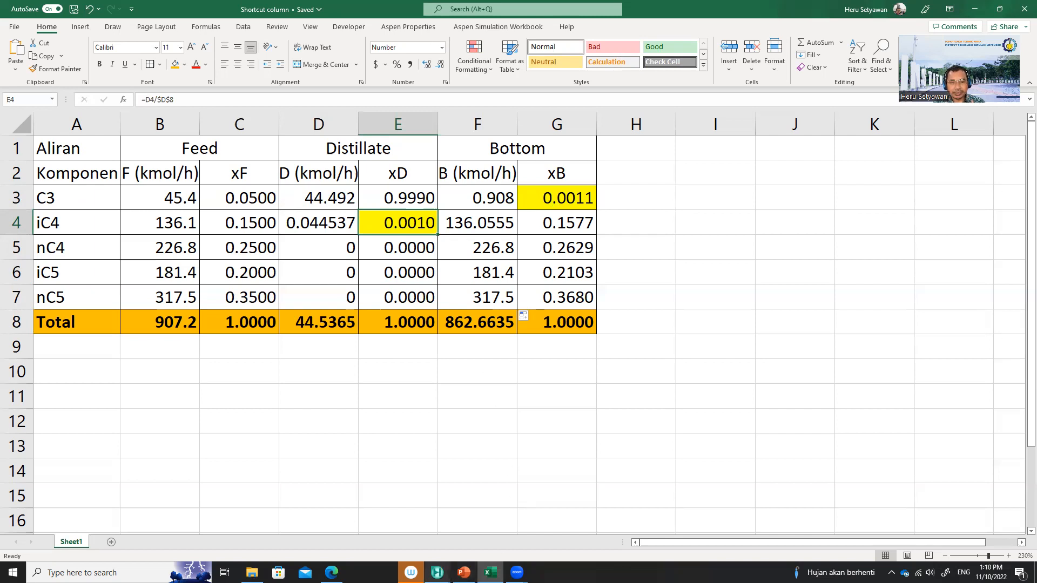
Switch to Aspen HYSYS and choose Propane as column T-100's light key in bottoms and i-Butane as its heavy key in distillate.
mouse_move(437, 572)
click(504, 488)
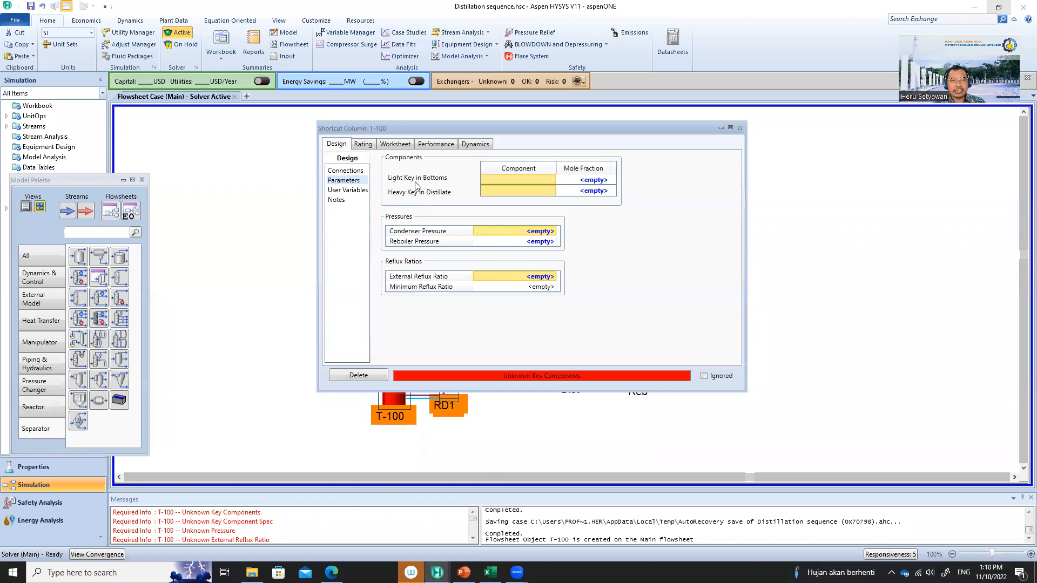
click(537, 179)
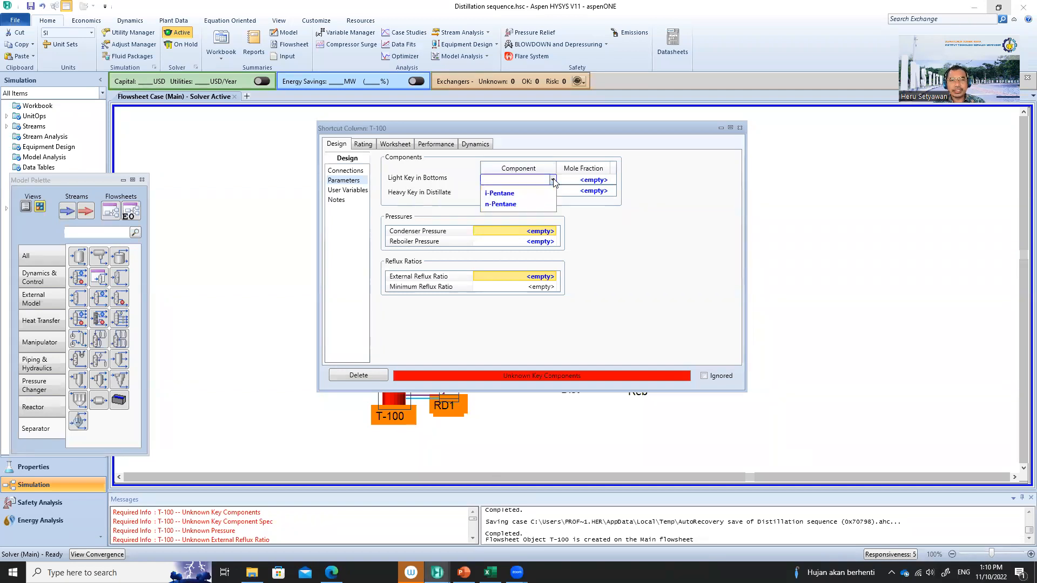
click(553, 180)
click(514, 193)
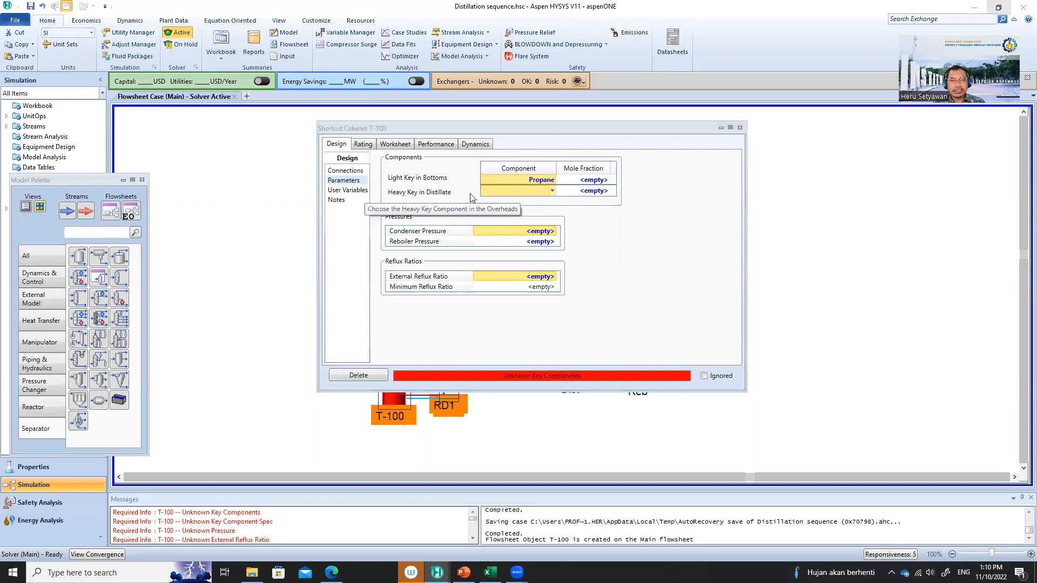
click(544, 192)
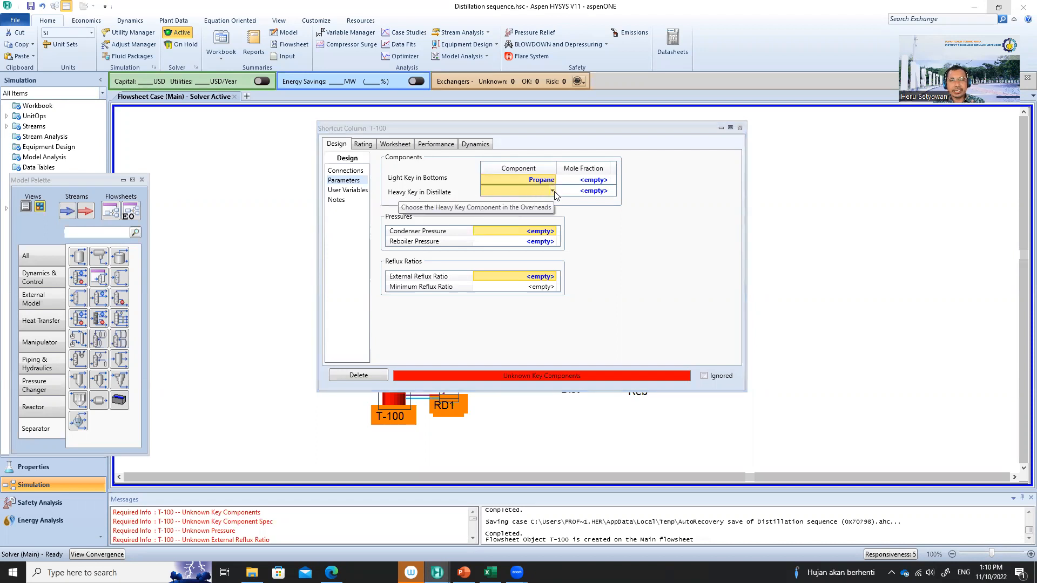
click(553, 192)
click(515, 217)
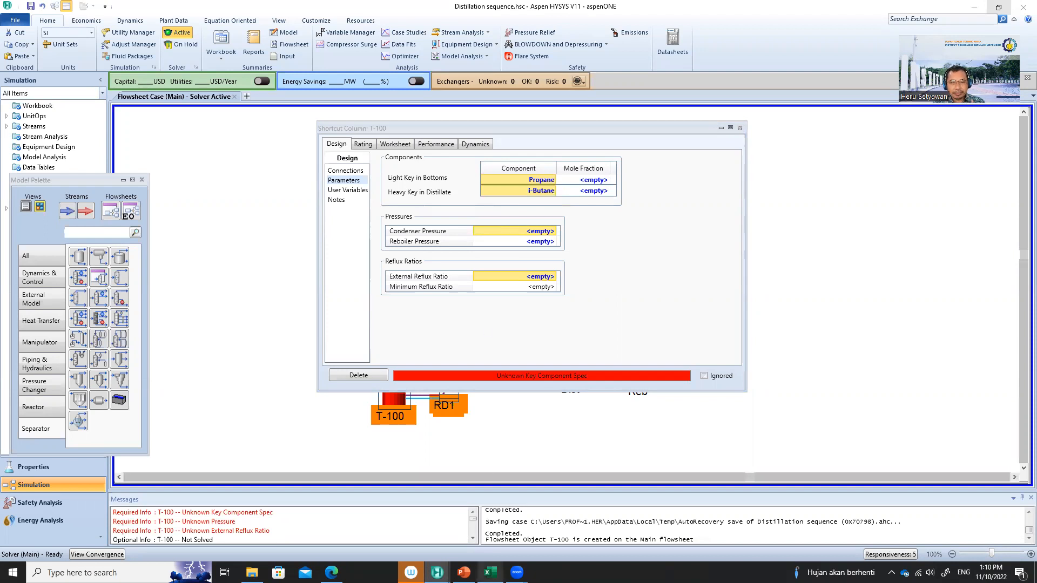
Look up the C3 bottoms mole fraction in Excel cell G3 and set T-100's light key mole fraction in HYSYS to 0.0011.
click(489, 572)
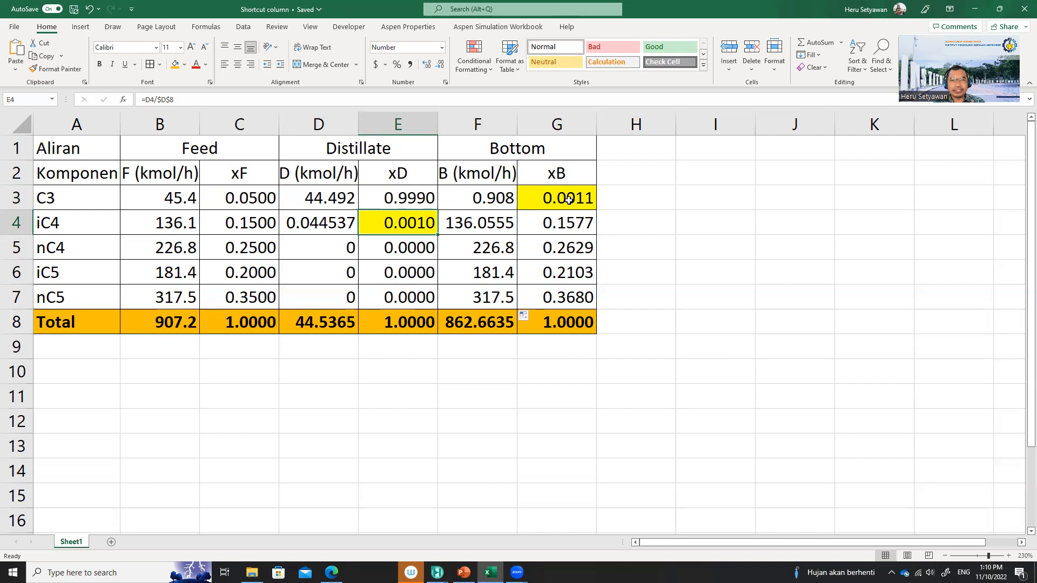
click(569, 200)
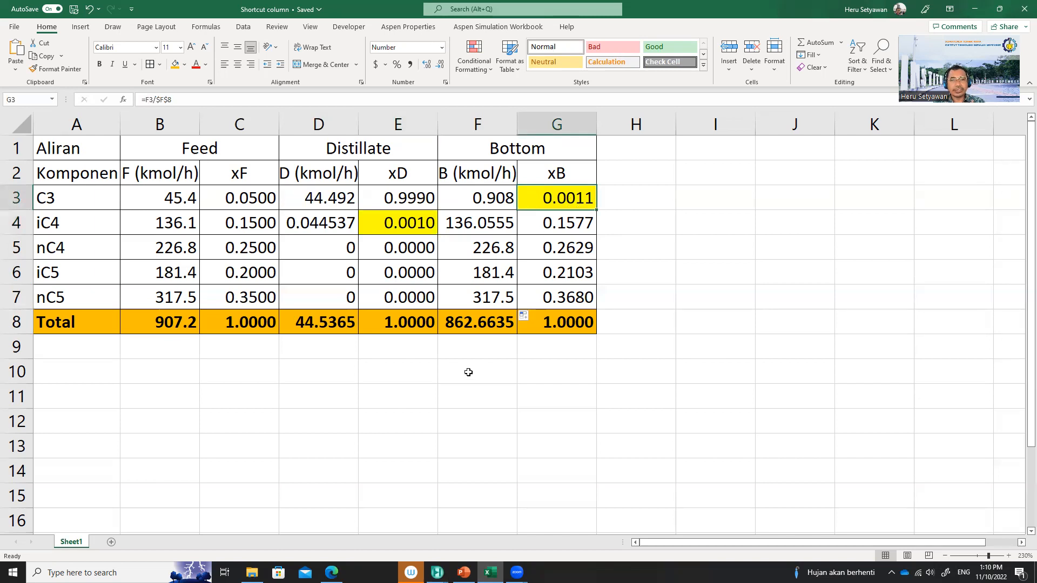
click(506, 512)
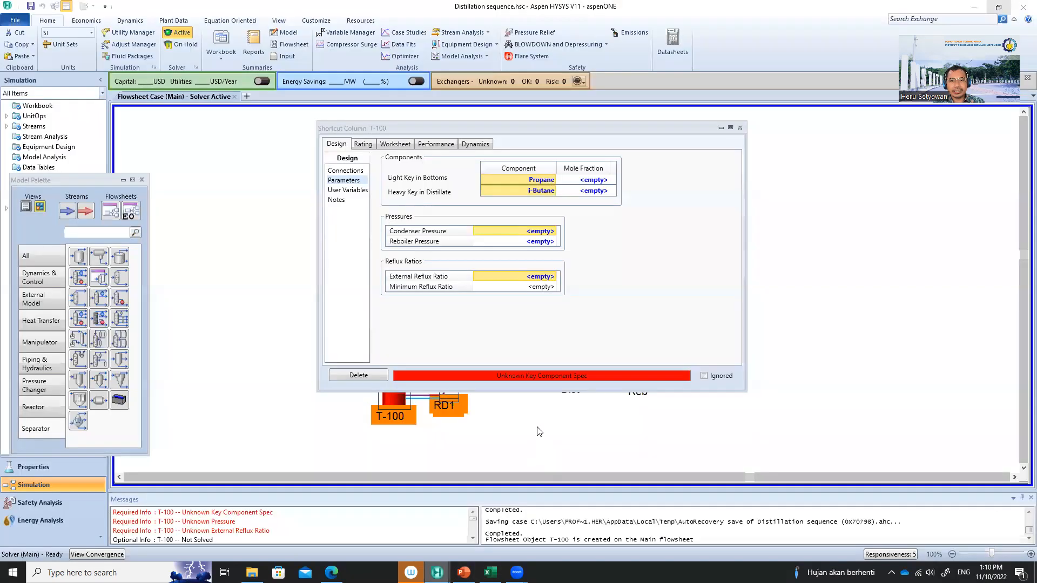
click(586, 181)
text(0.0011)
key(Return)
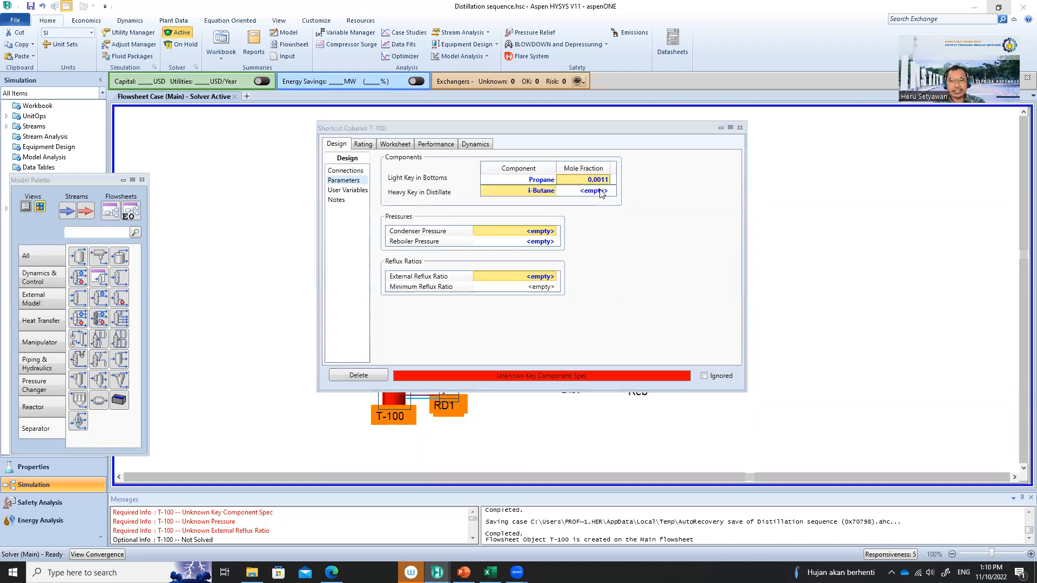
Look up the iC4 distillate mole fraction in Excel and set T-100's heavy key mole fraction in HYSYS to 0.0010.
click(601, 191)
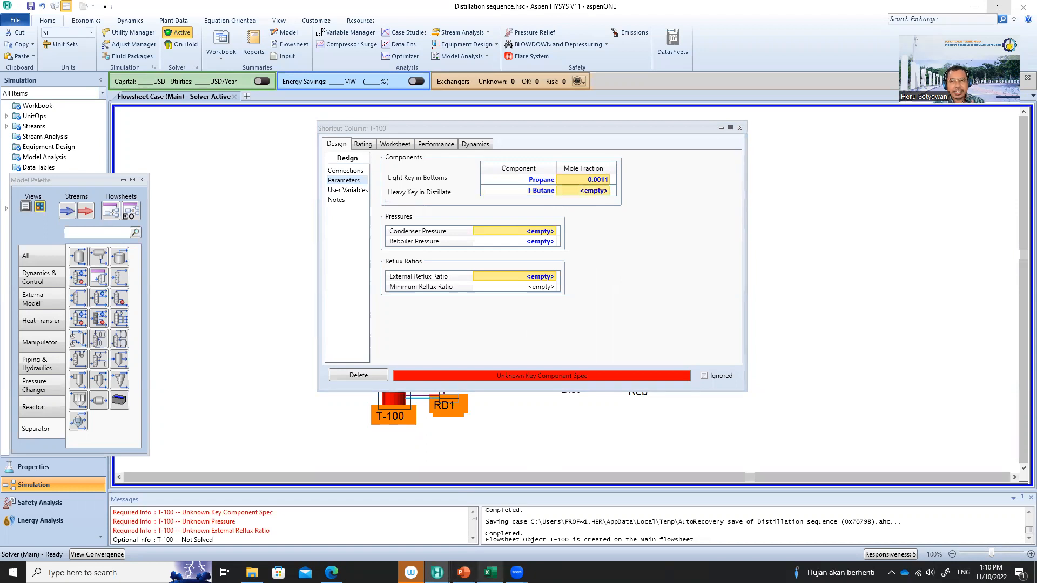
click(483, 573)
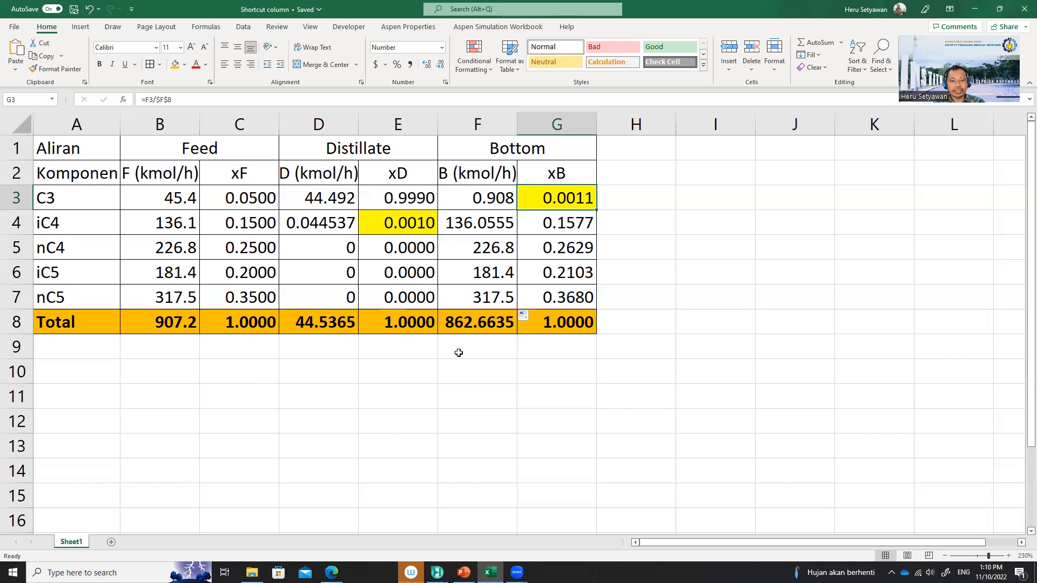
mouse_move(438, 572)
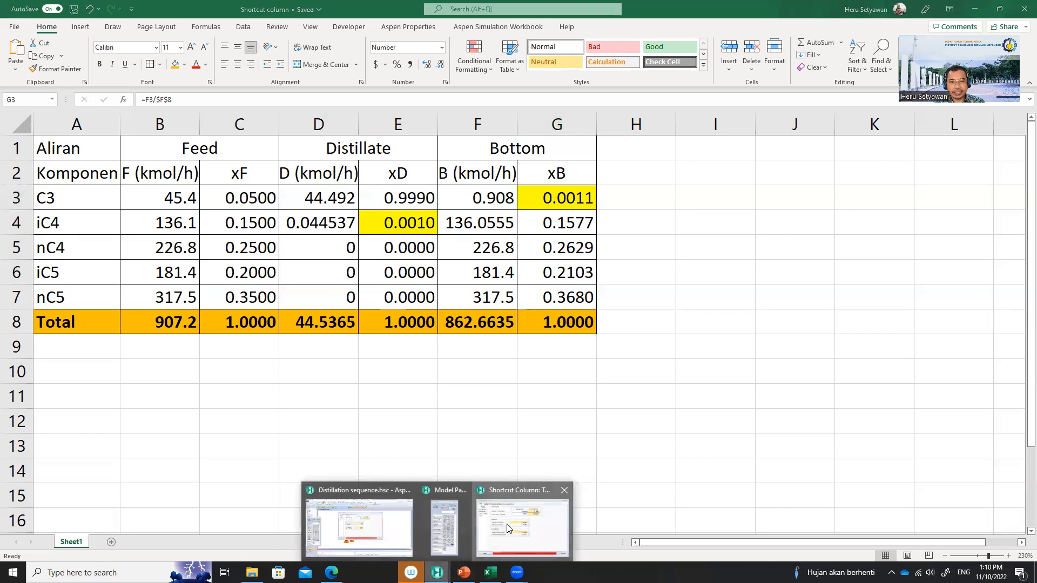
click(535, 518)
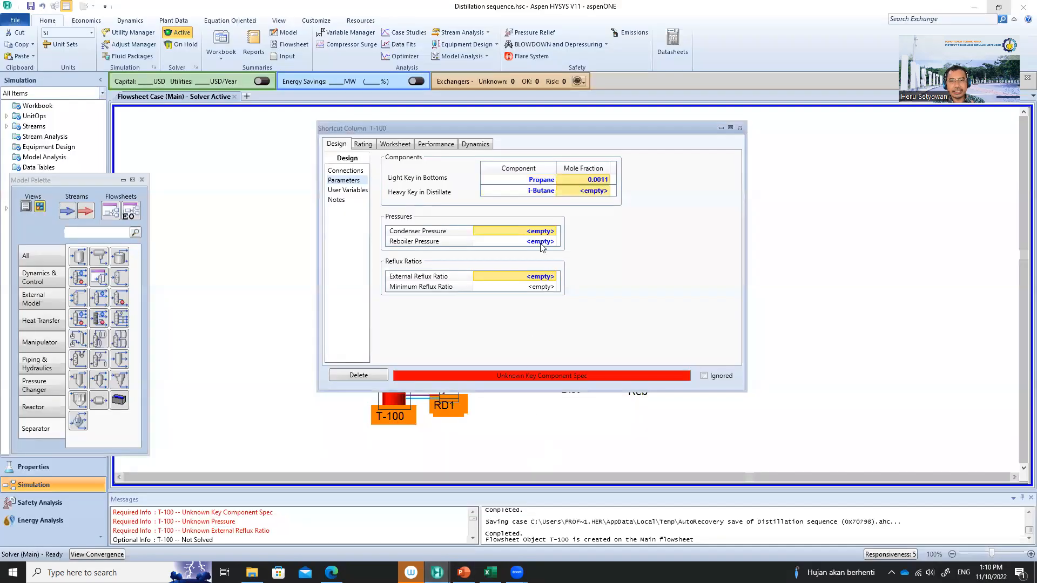
click(601, 192)
text(0.)
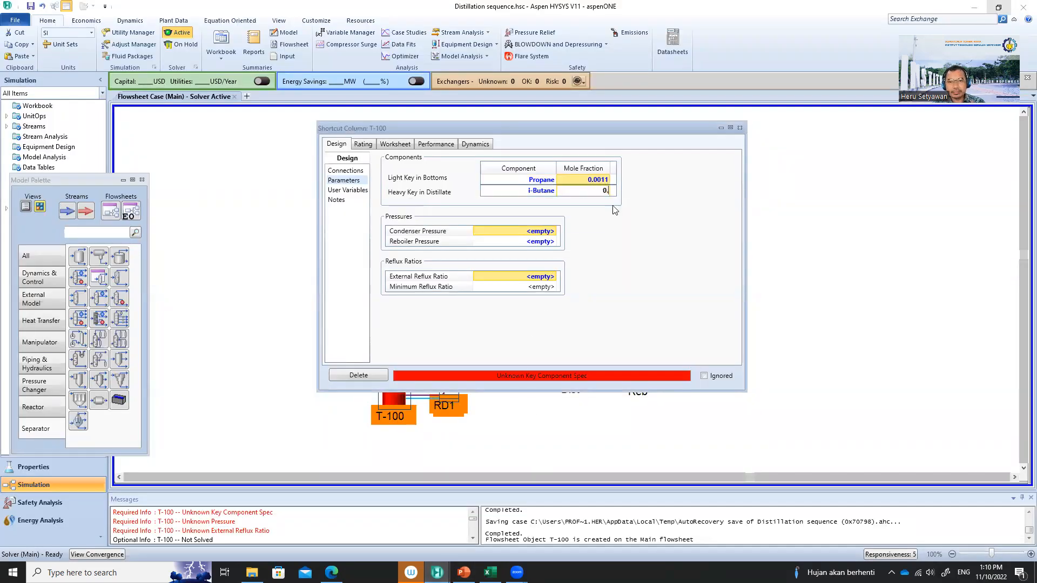
text(0010)
key(Return)
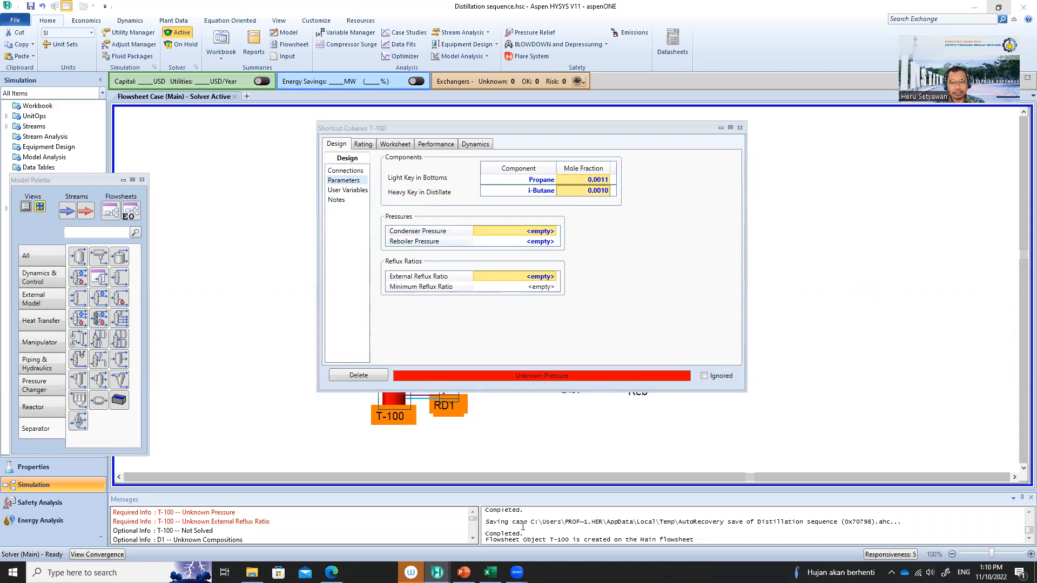
Switch to PowerPoint and present slide 3, the algorithm to select pressure and condenser type.
click(464, 573)
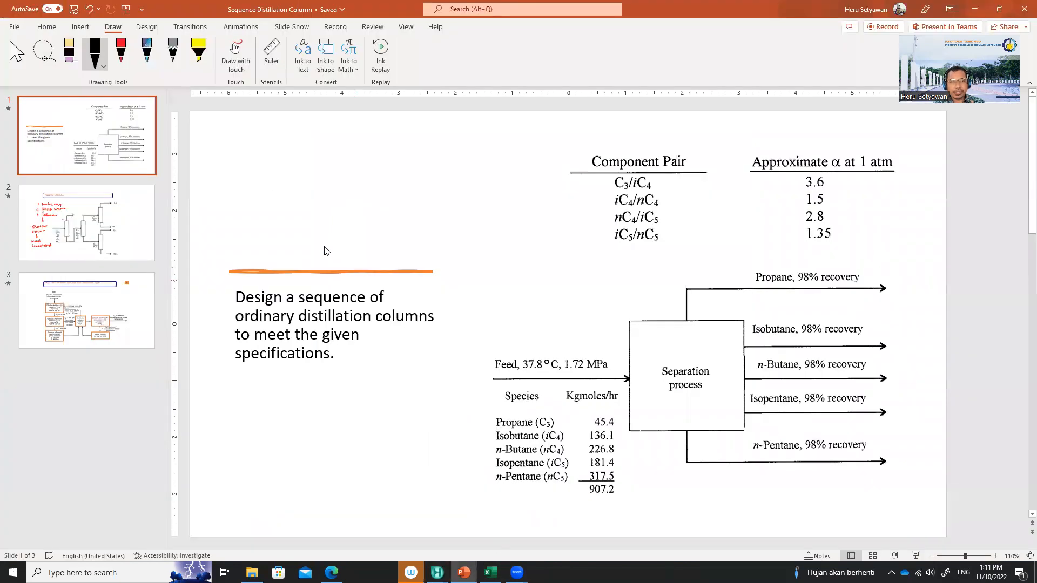
click(114, 331)
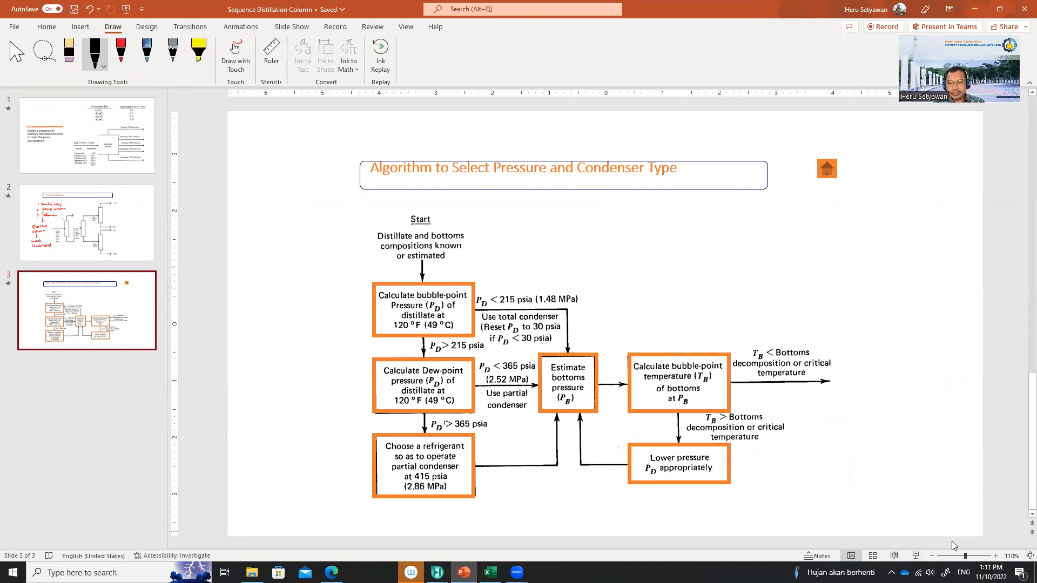
click(918, 561)
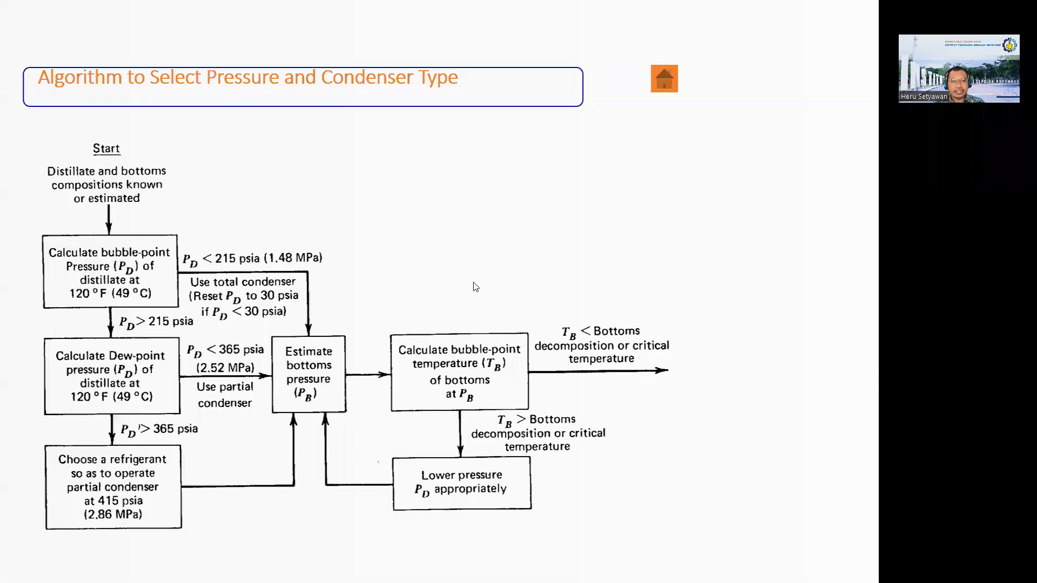
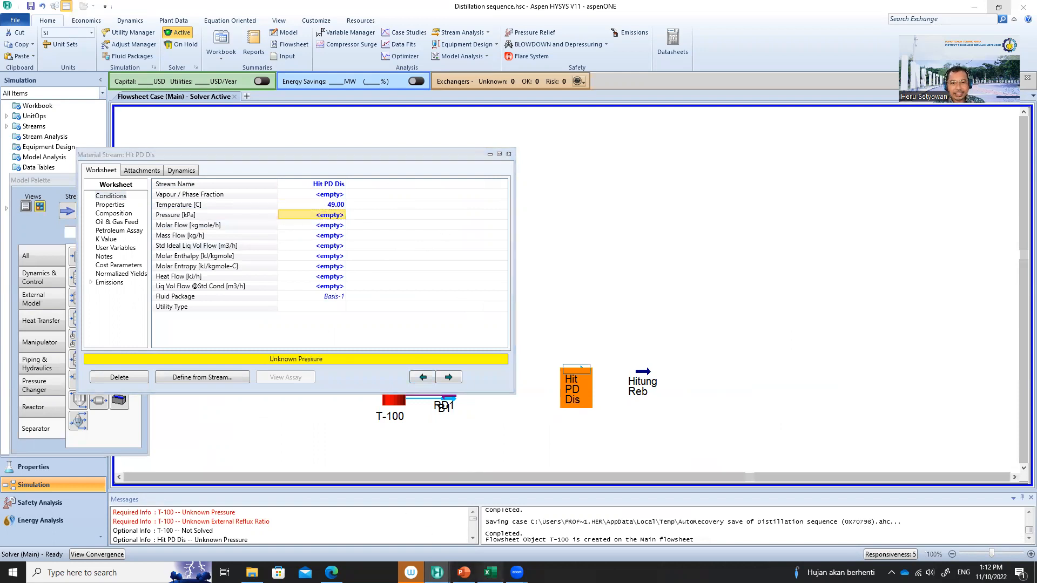
Switch to Excel and check the C3 distillate mole fraction in E3 and distillate flow in D3.
click(490, 572)
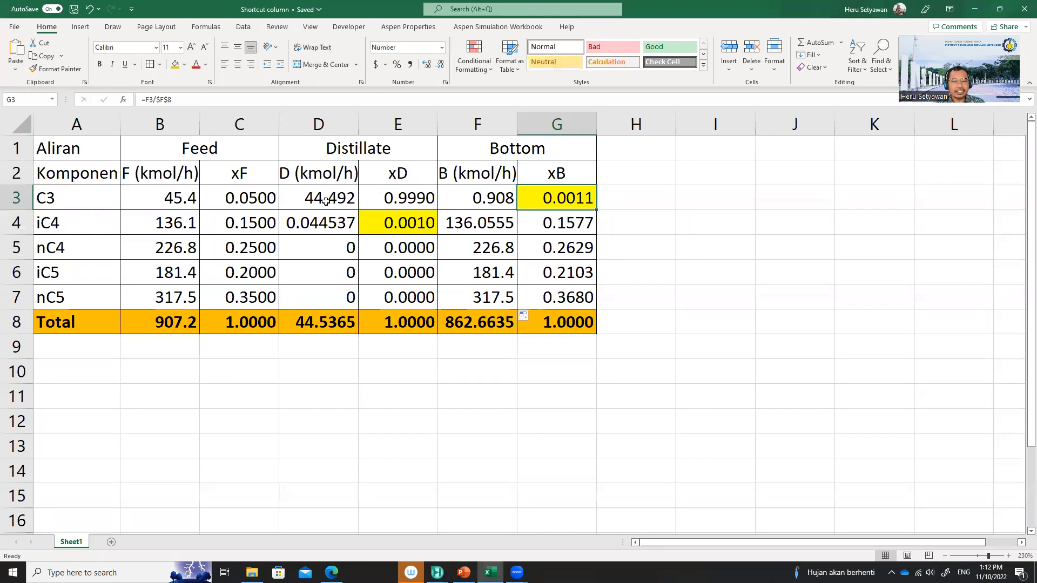
click(399, 199)
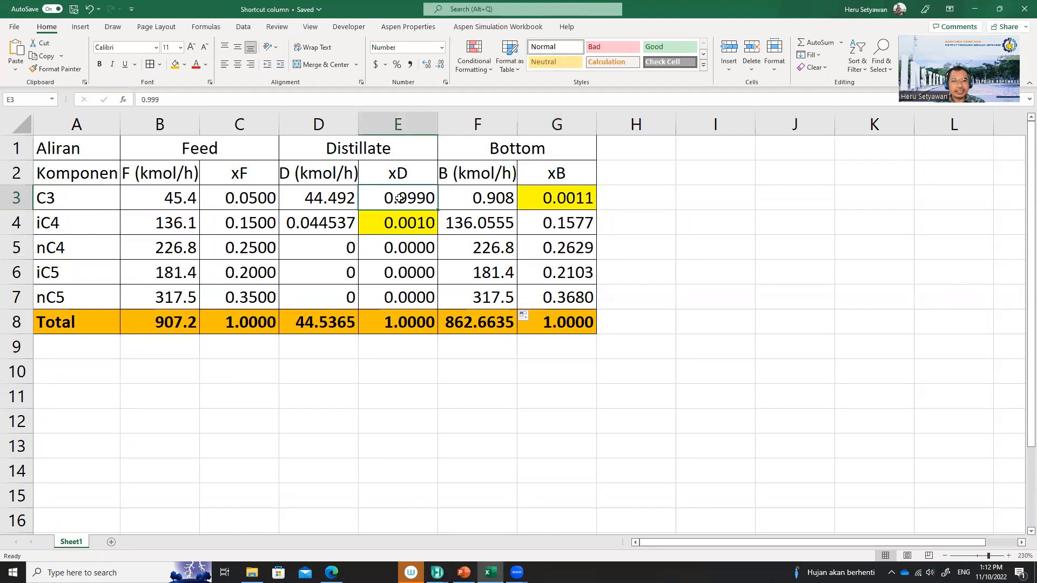
click(323, 199)
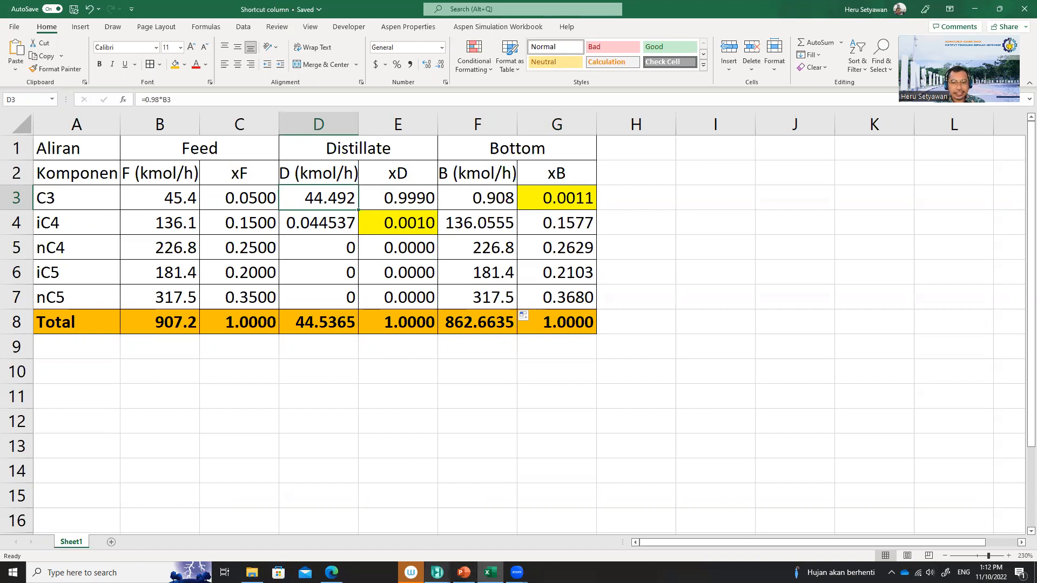
Check the C3 distillate flow in Excel and set the Hit PD Dis stream's propane molar flow in HYSYS to 44.492 kgmole/h.
mouse_move(438, 573)
click(506, 524)
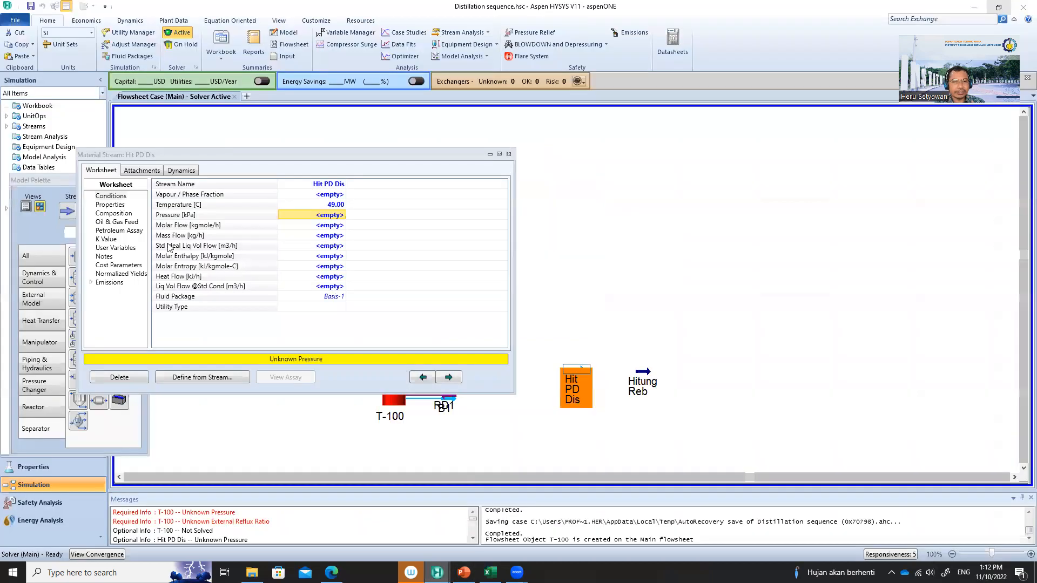
click(120, 214)
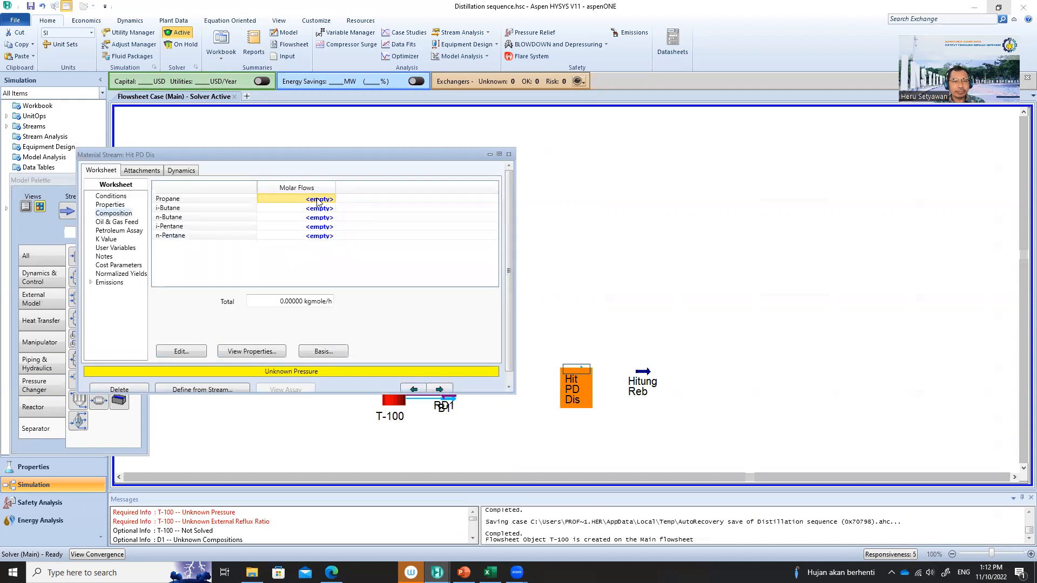
click(506, 524)
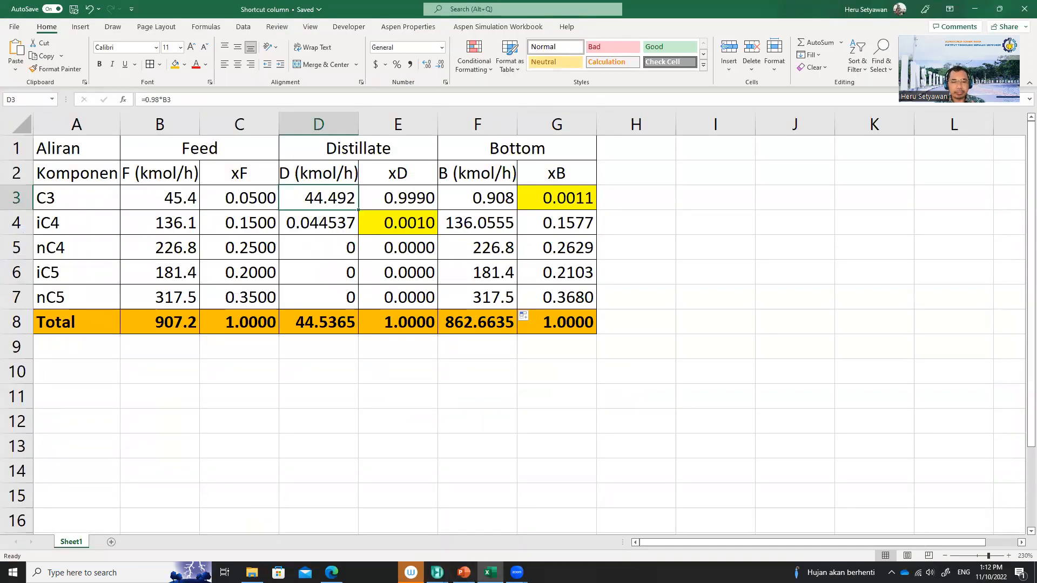
mouse_move(438, 572)
click(520, 520)
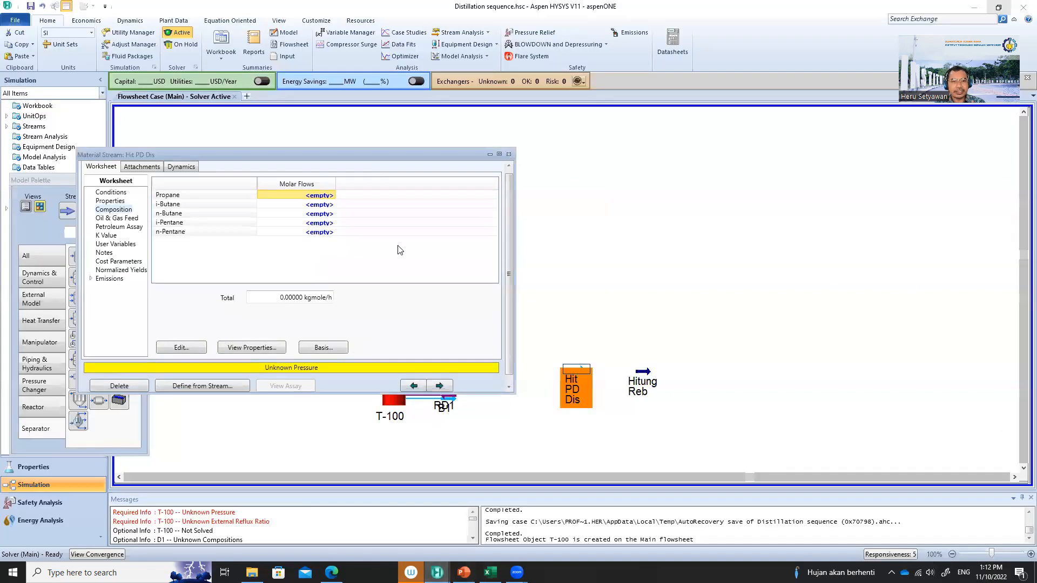
text(44.492)
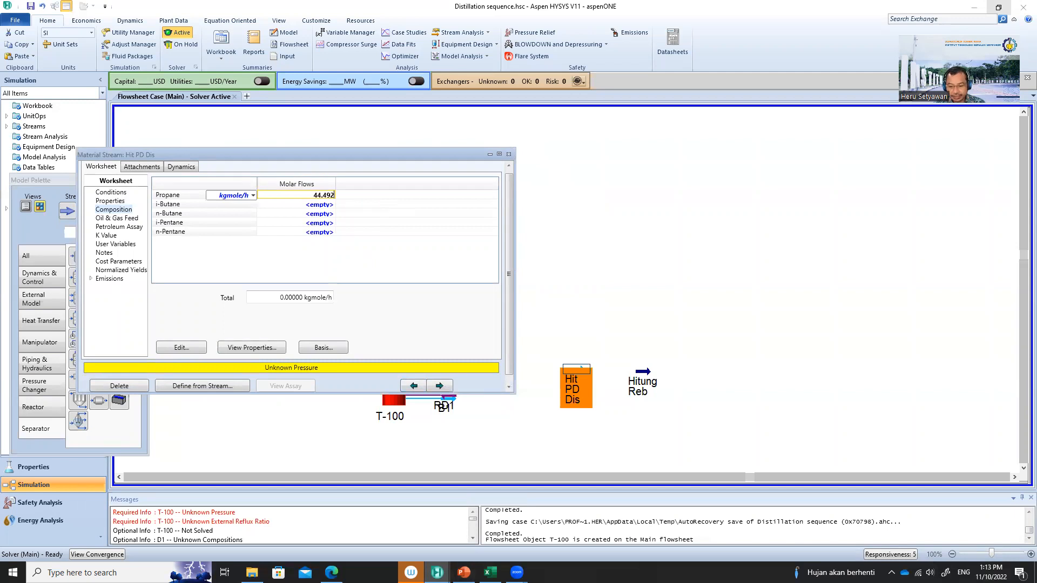
key(Return)
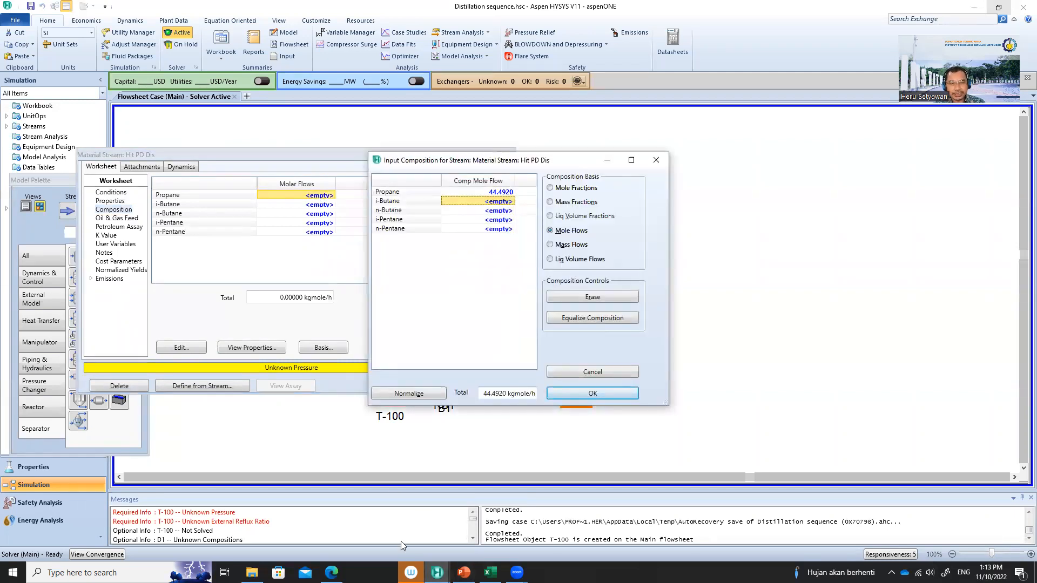
Look up the iC4 distillate flow in Excel cell D4 and enter 0.04454 kgmole/h as the i-Butane mole flow in HYSYS.
click(470, 507)
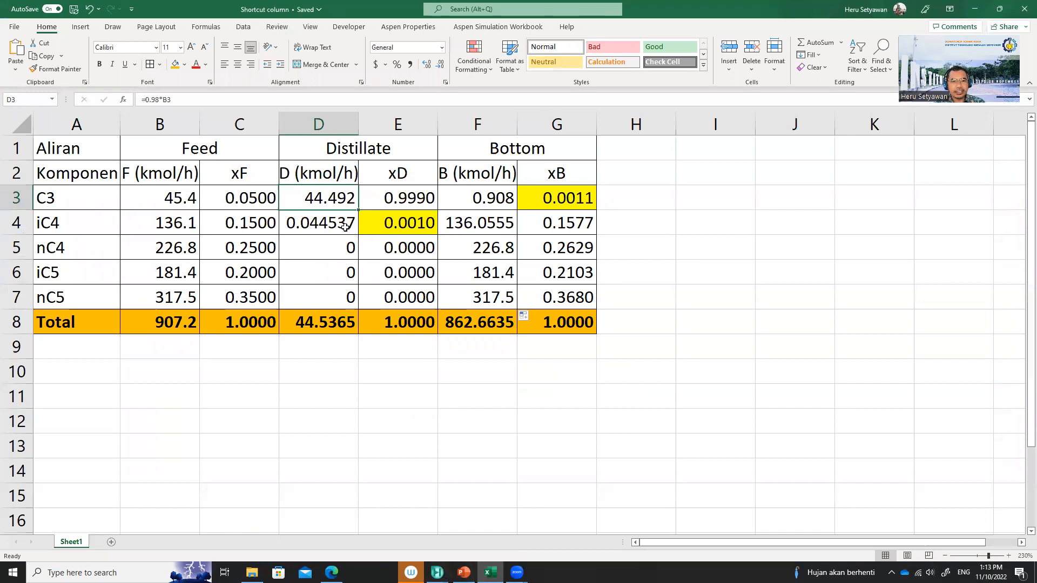
click(316, 226)
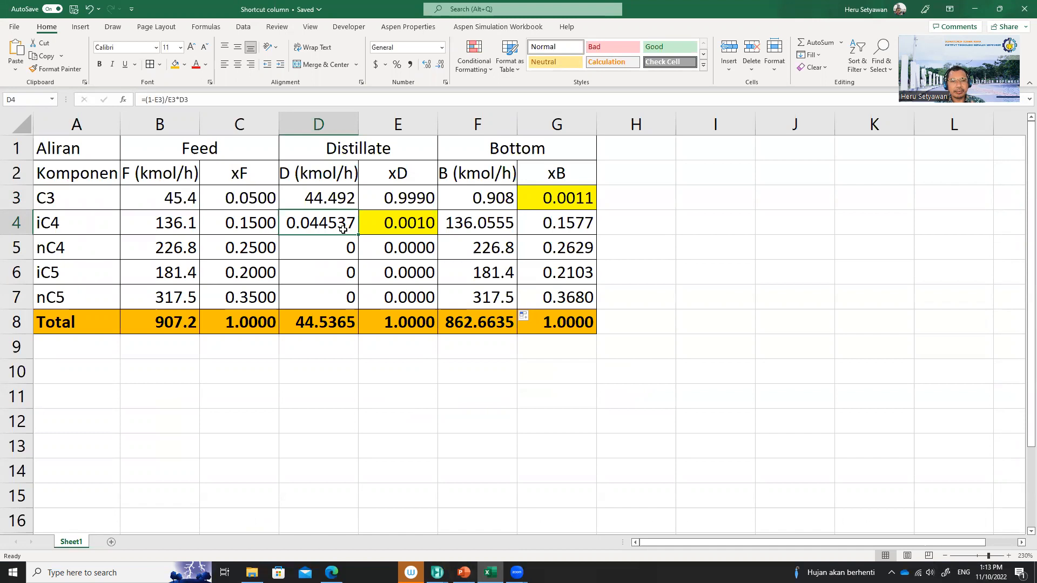
mouse_move(438, 573)
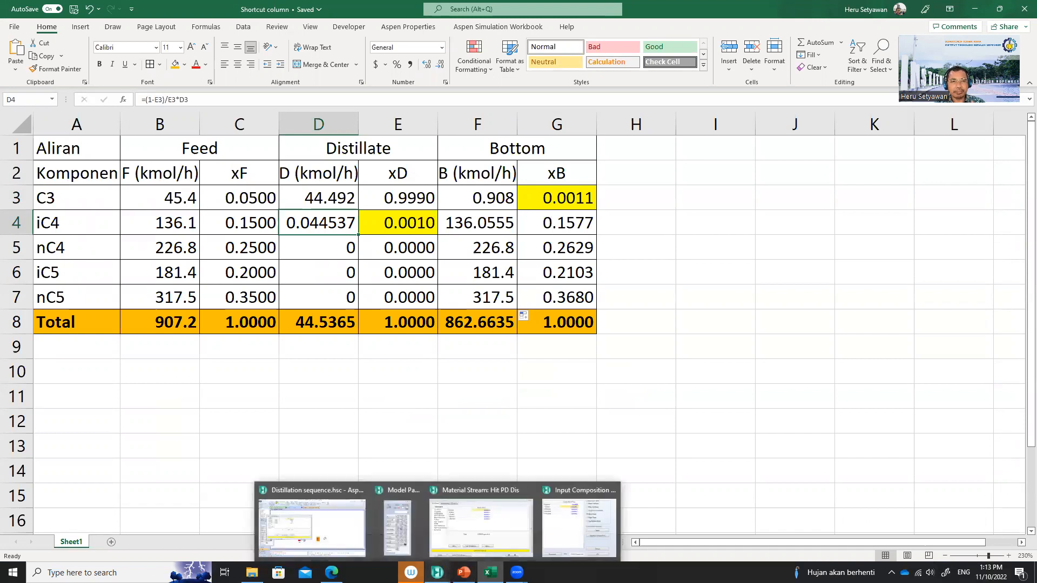
click(578, 537)
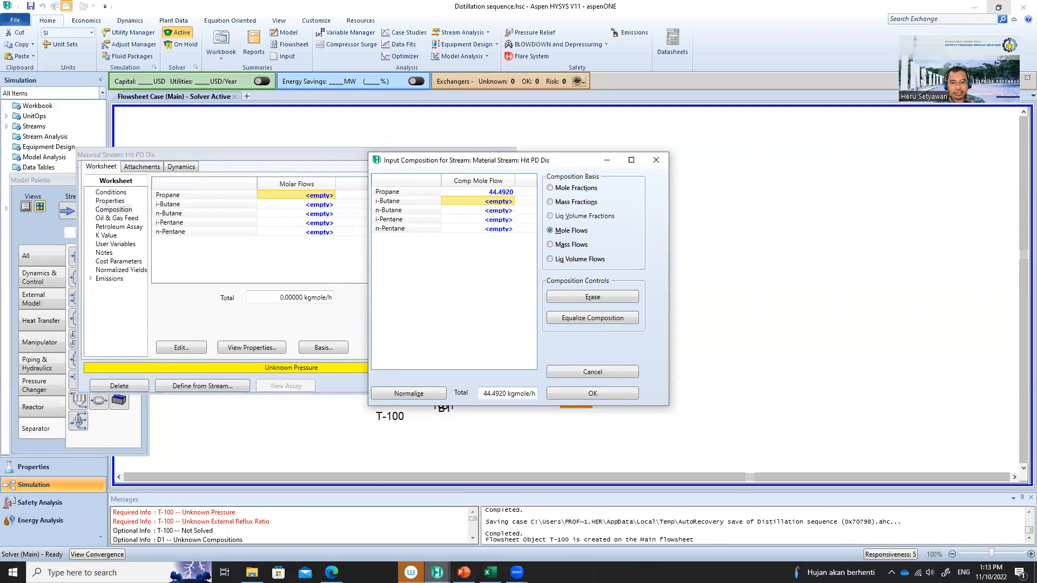
click(490, 572)
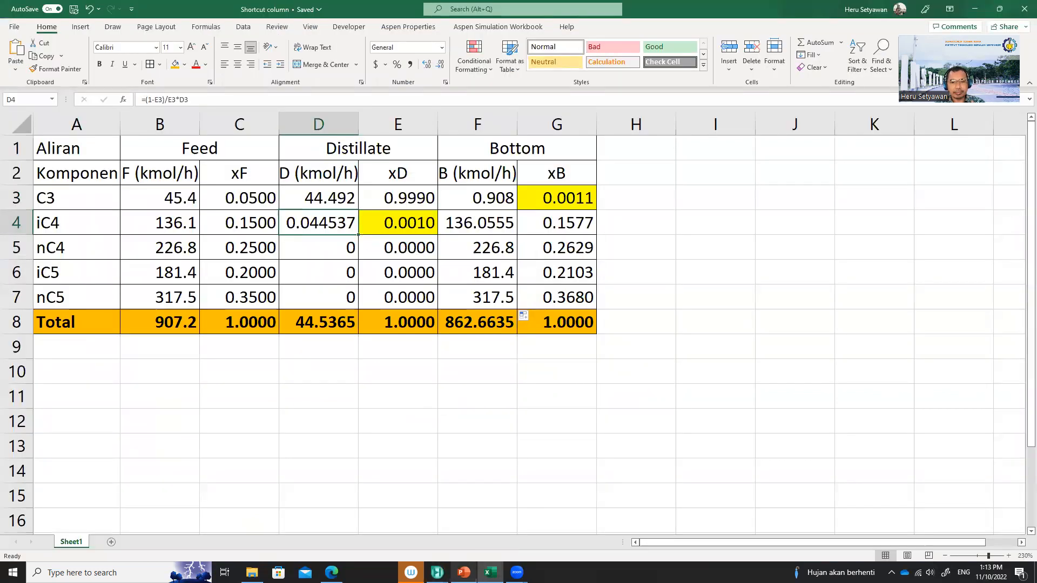
click(438, 573)
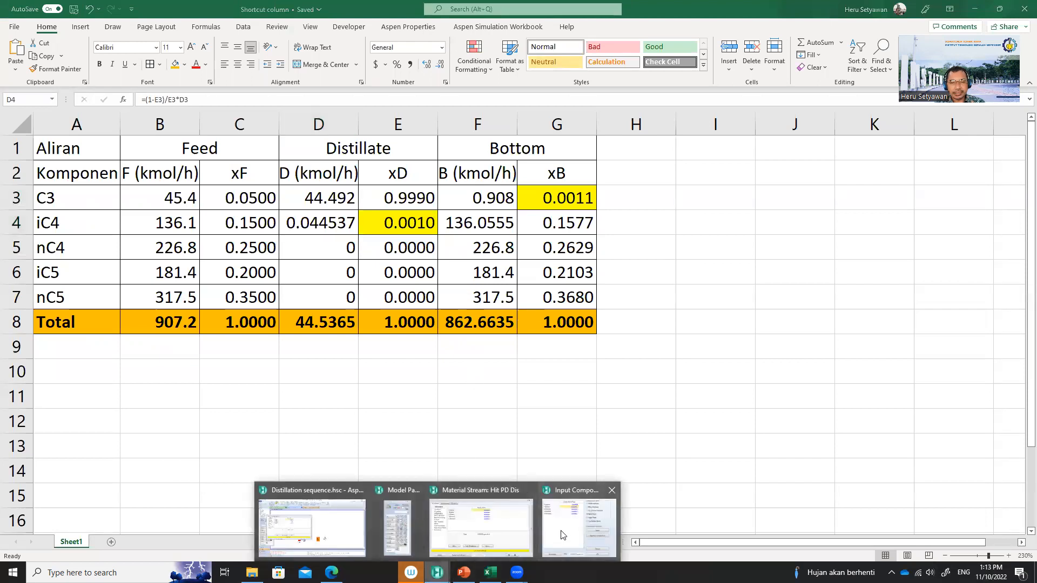
click(578, 521)
click(493, 202)
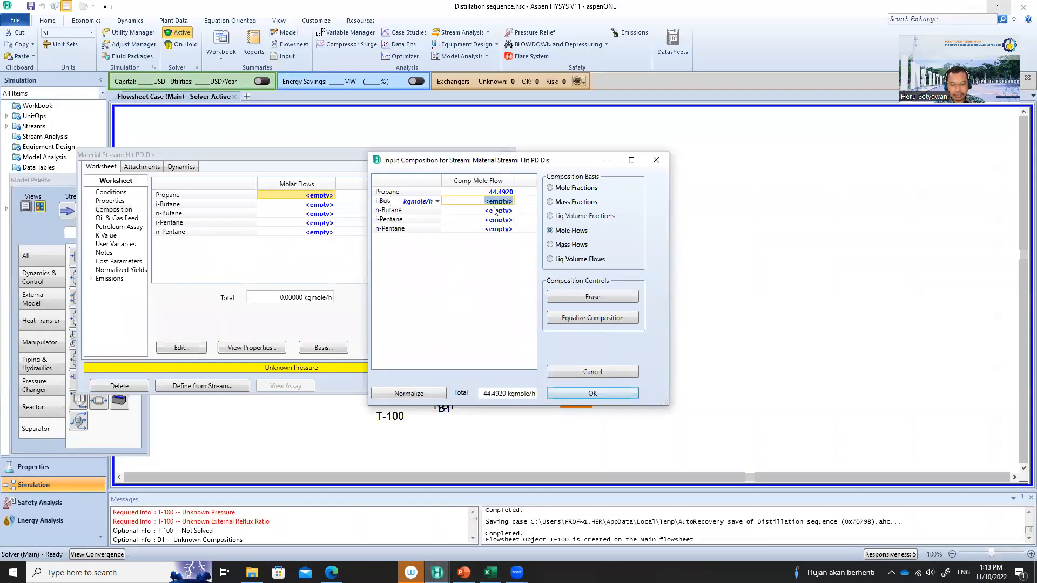
text(0.04454)
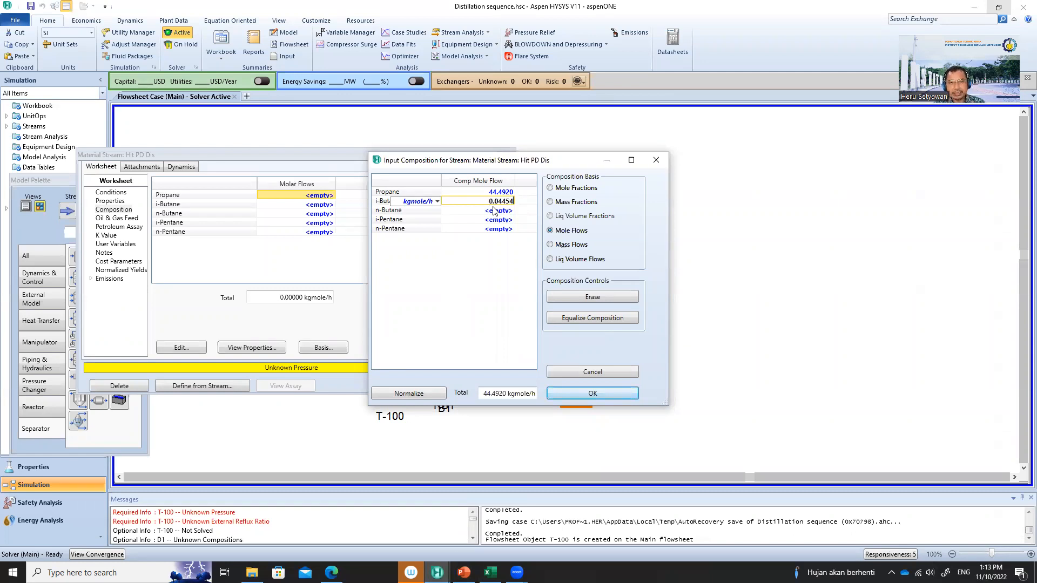
Set the n-Butane, i-Pentane and n-Pentane mole flows to 0, accept the composition, and return to the stream's conditions.
click(493, 210)
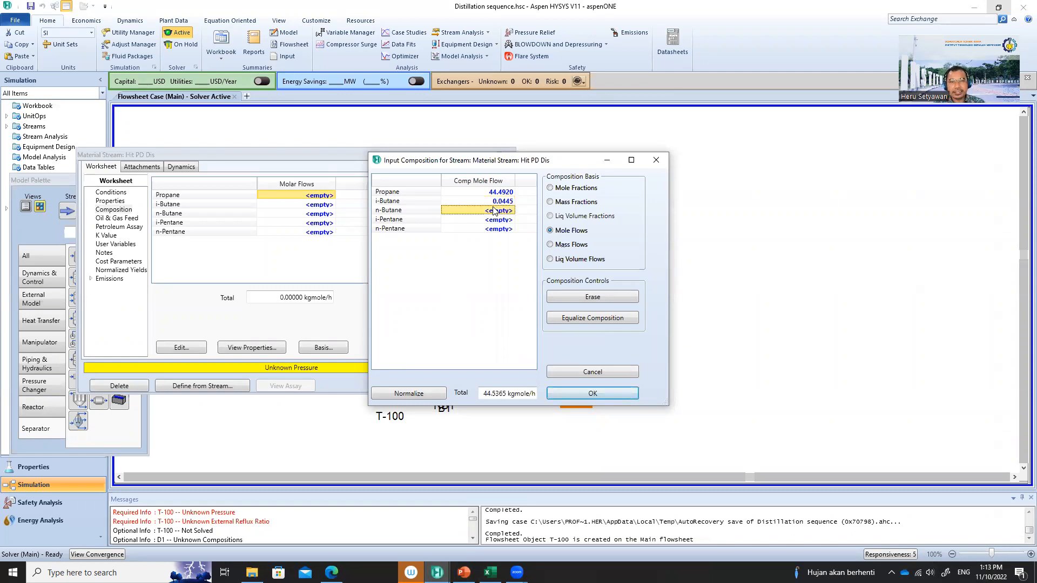
text(0)
key(Return)
text(0)
key(Return)
text(0)
key(Return)
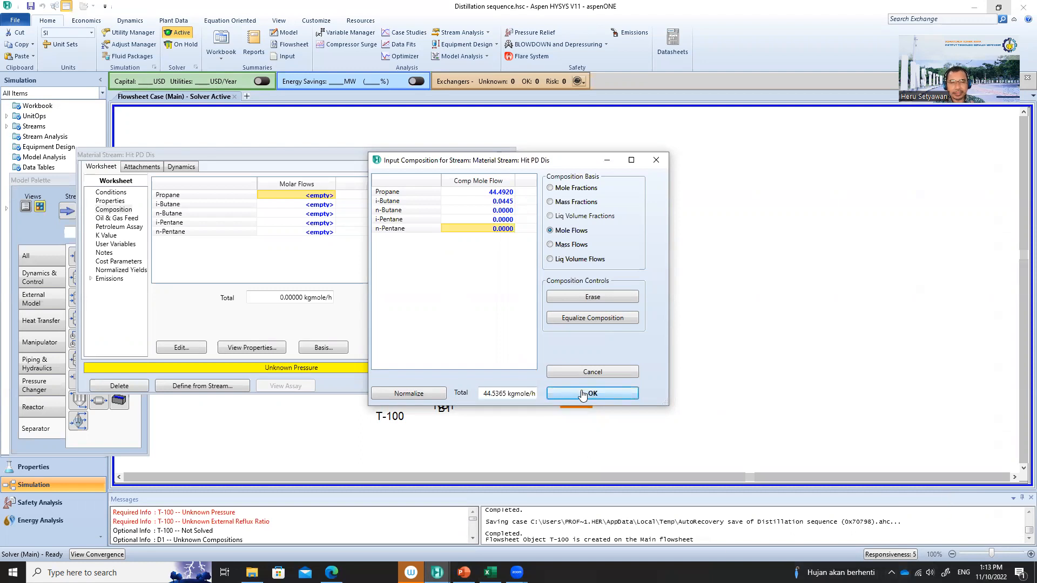
click(582, 393)
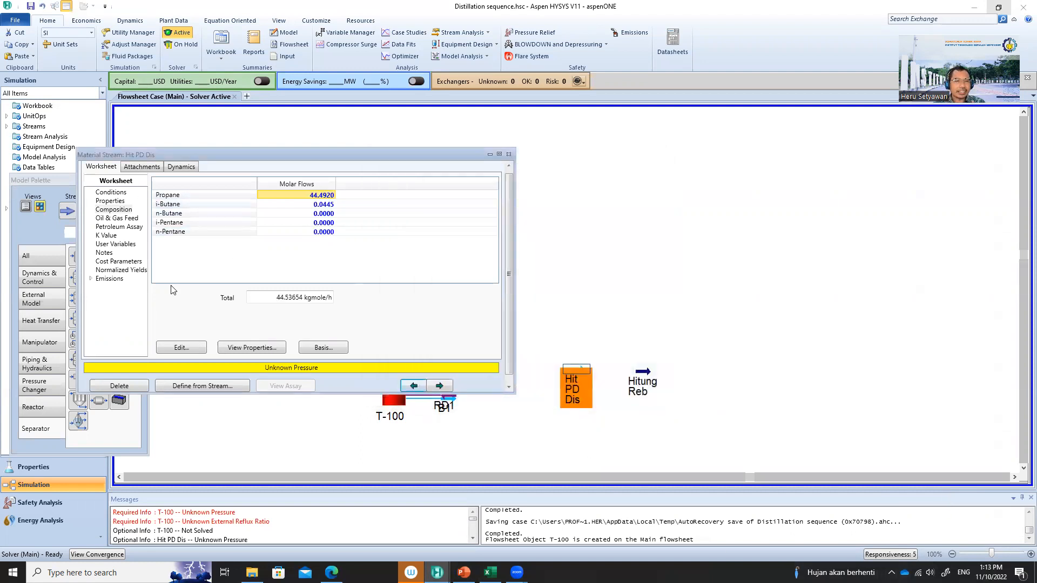
click(122, 193)
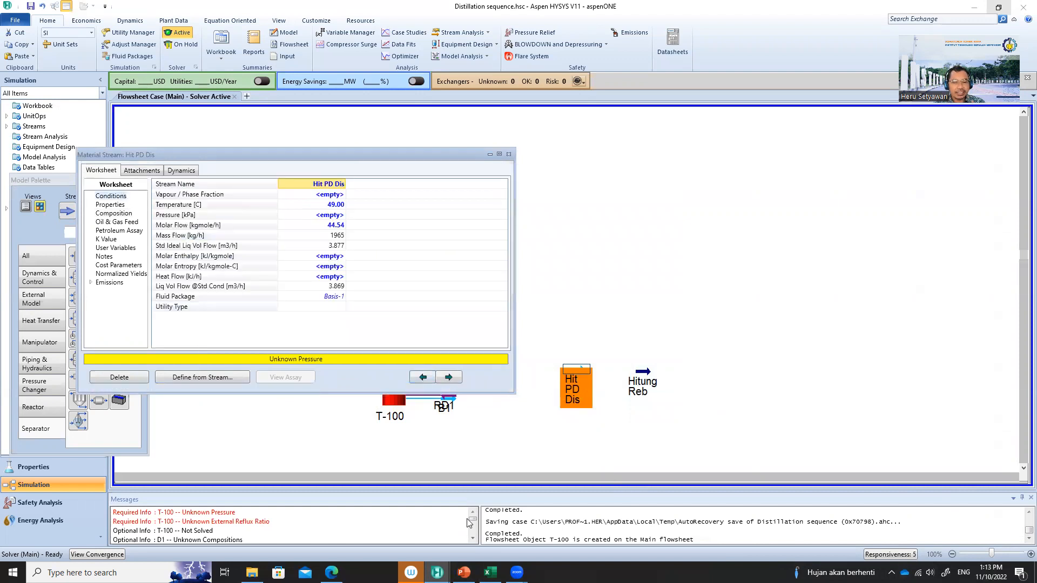
Switch to PowerPoint, present slide 3, and sketch red diagram axes labelled T and x,y in the empty area above the flowchart.
key(alt+Tab)
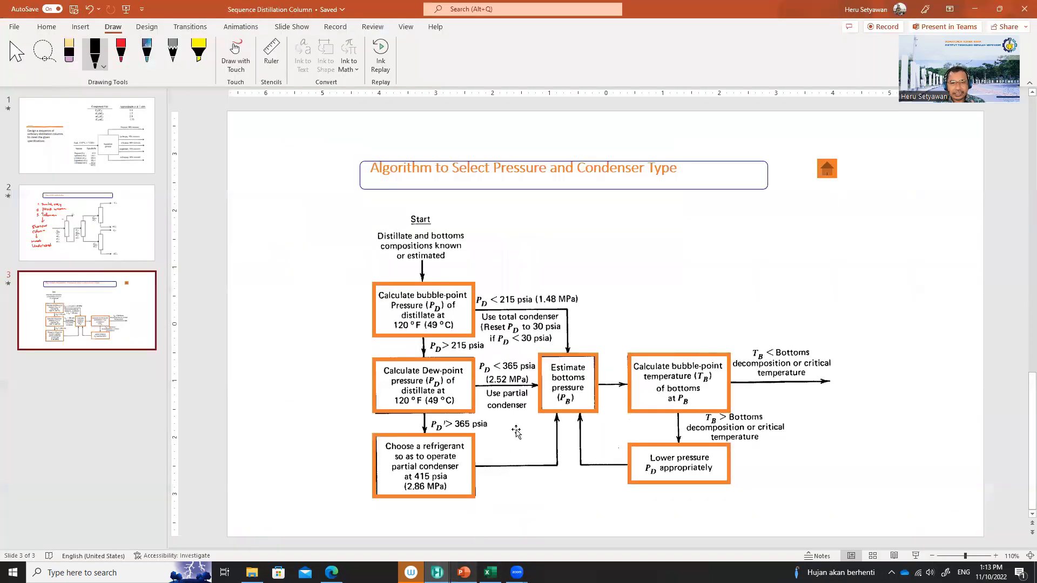
click(916, 557)
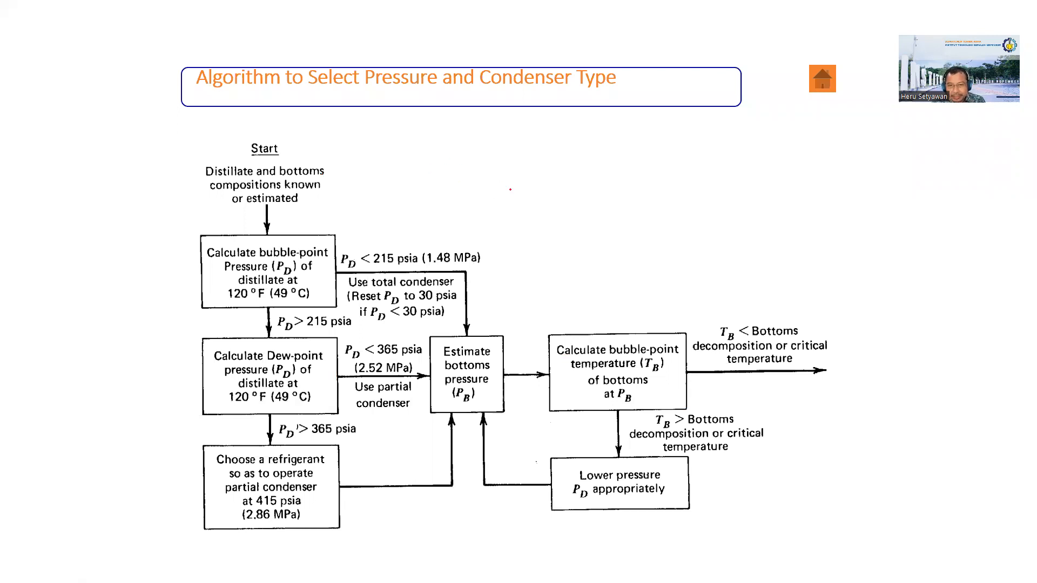
mouse_move(598, 153)
mouse_down()
mouse_move(604, 263)
mouse_move(785, 247)
mouse_up()
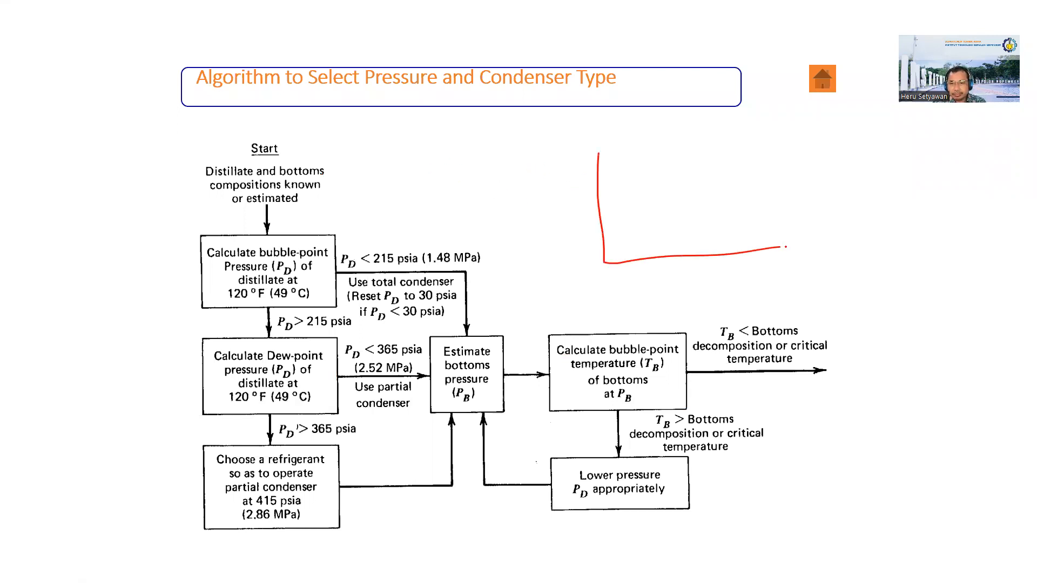
drag(776, 146, 778, 246)
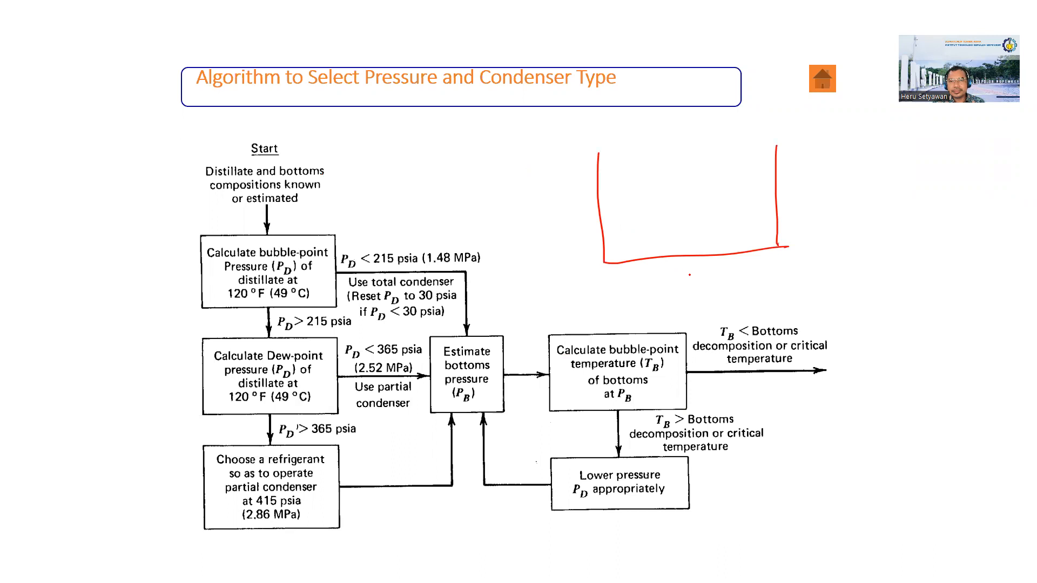
drag(675, 272, 688, 281)
mouse_move(688, 272)
mouse_down()
mouse_move(675, 281)
mouse_move(695, 283)
mouse_up()
drag(703, 273, 708, 281)
drag(711, 271, 709, 289)
drag(543, 190, 577, 185)
drag(555, 197, 556, 211)
Draw the upper and lower equilibrium curves in the T-x,y sketch and underline "bubble-point" in the flowchart's first box.
mouse_move(601, 160)
mouse_down()
mouse_move(718, 181)
mouse_move(771, 218)
mouse_up()
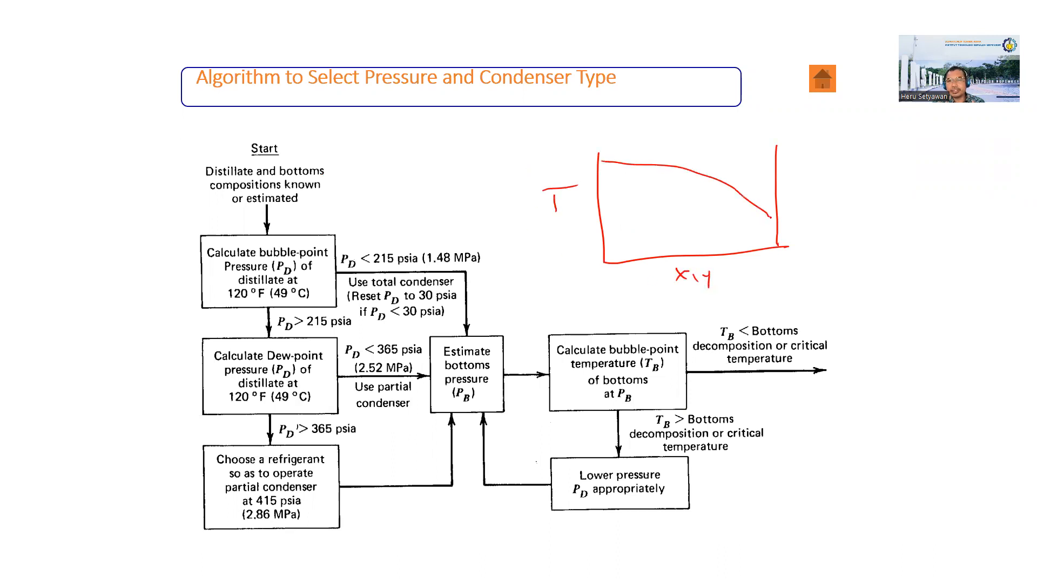
mouse_move(605, 163)
mouse_down()
mouse_move(683, 209)
mouse_move(778, 222)
mouse_up()
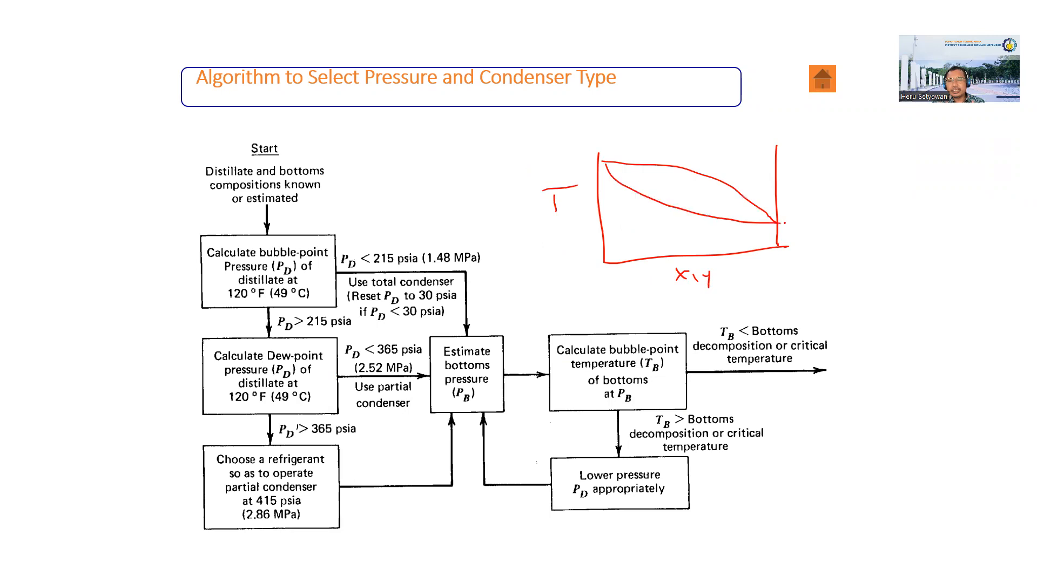
drag(264, 258, 312, 262)
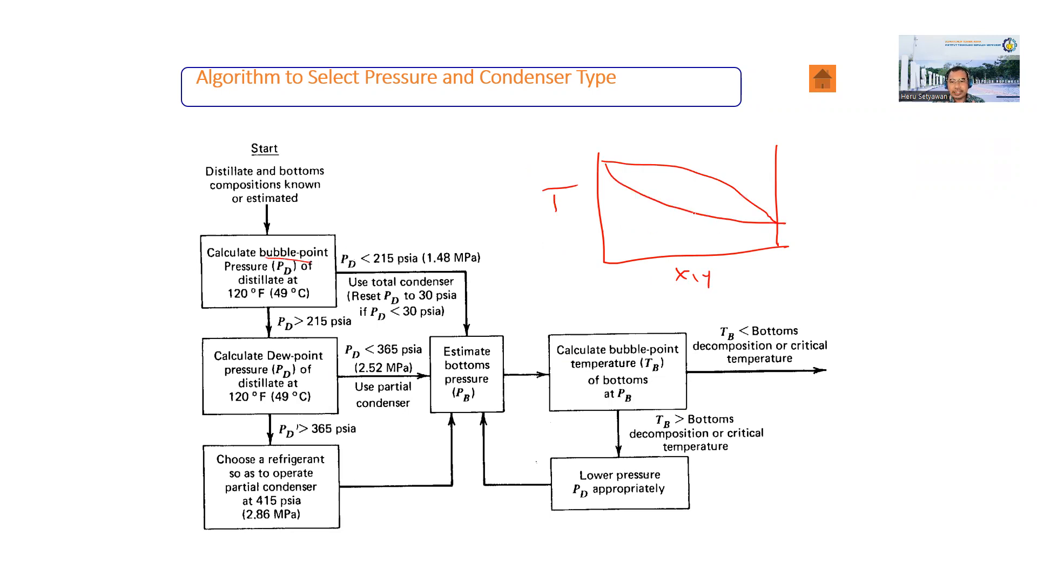
Return the slide show to the pressure and condenser algorithm slide and reveal the orange highlight on the bubble-point pressure box.
right_click(694, 215)
click(668, 239)
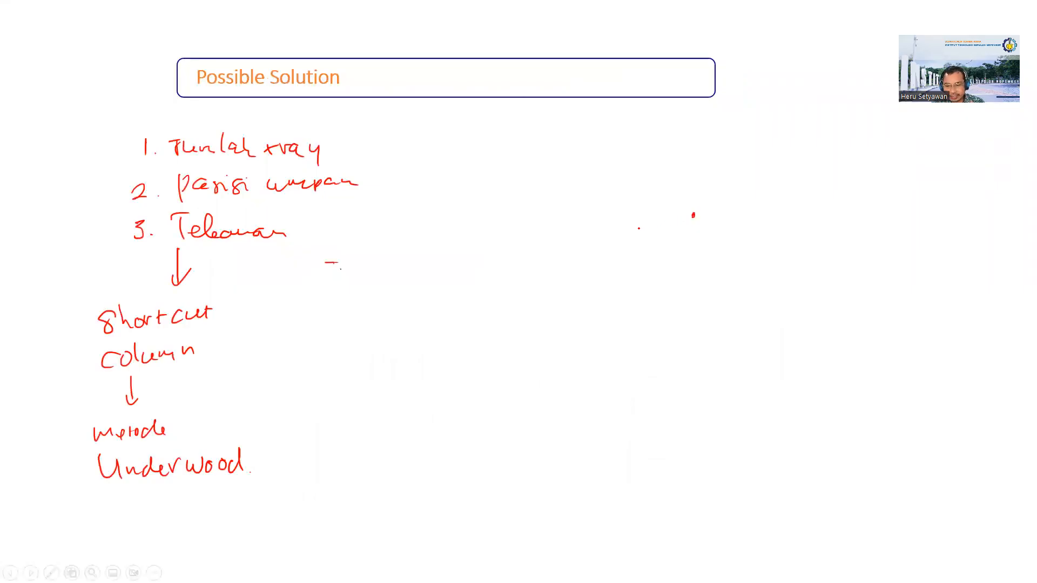
key(Right)
key(Right)
key(Right)
key(Right)
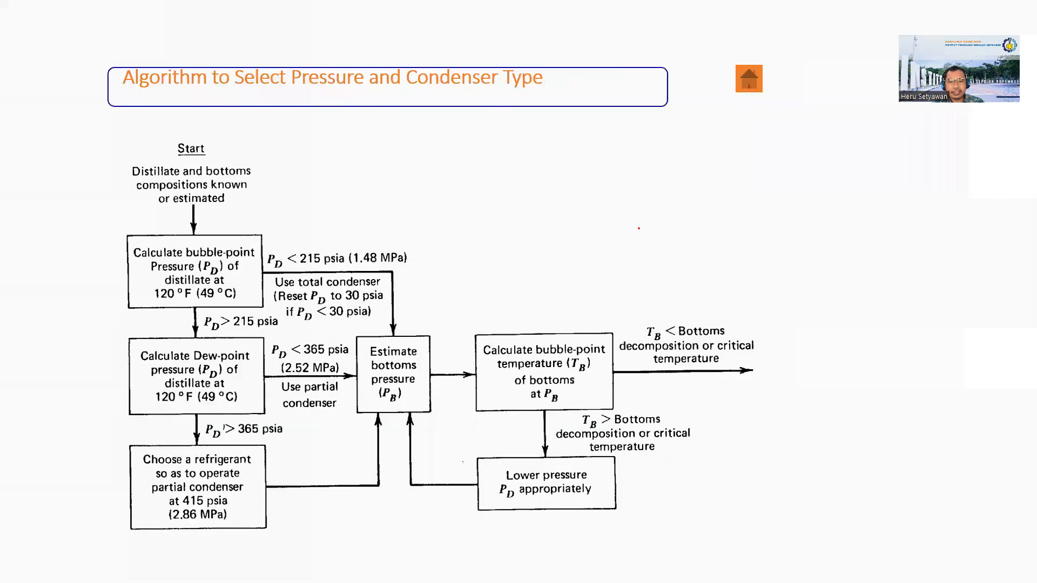
key(Right)
key(Left)
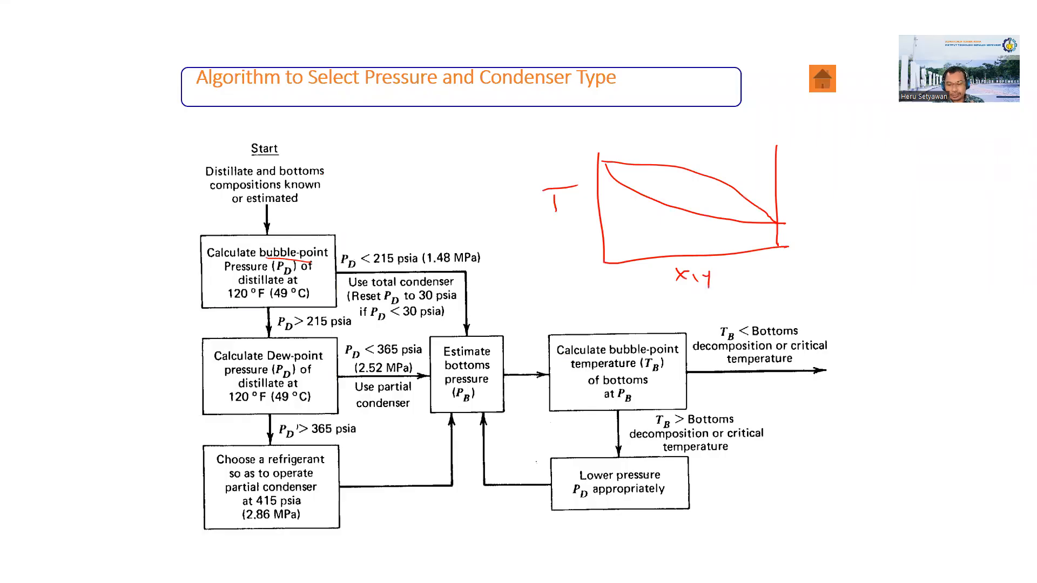
key(Right)
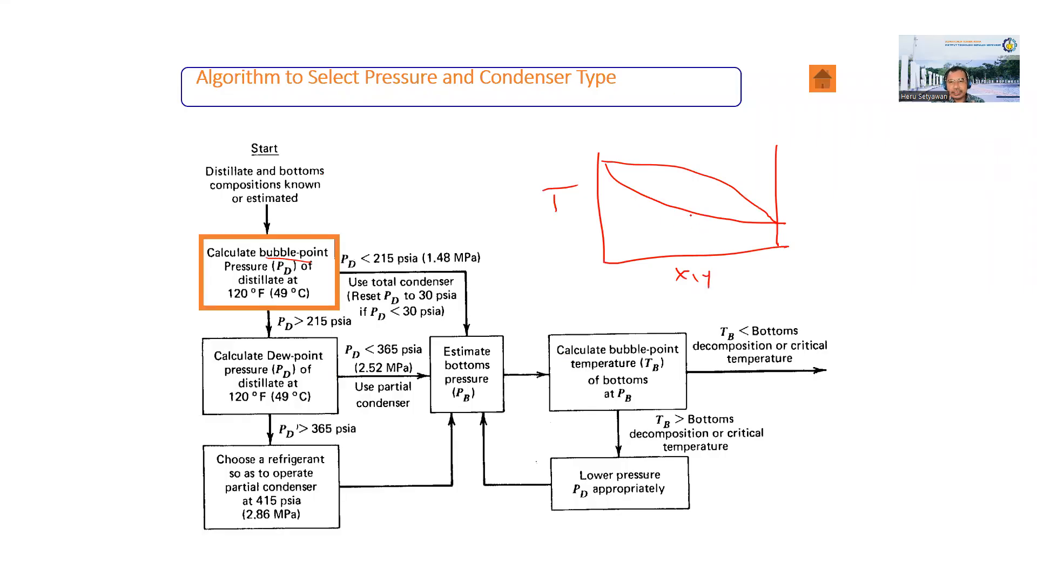
Mark a point on the lower curve of the T-x,y sketch, end the slide show, and keep the ink annotations.
drag(689, 206, 688, 221)
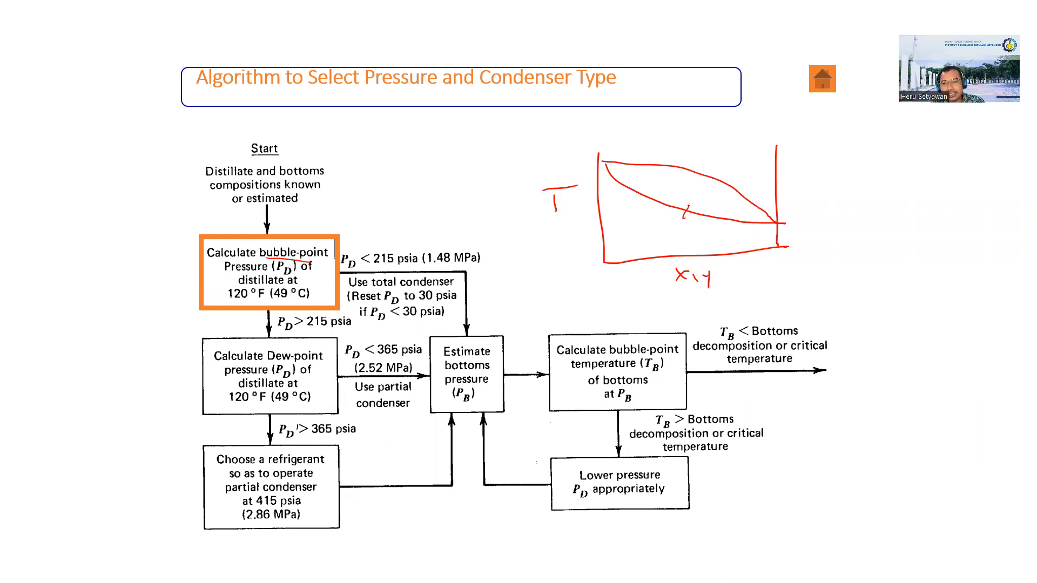
key(Escape)
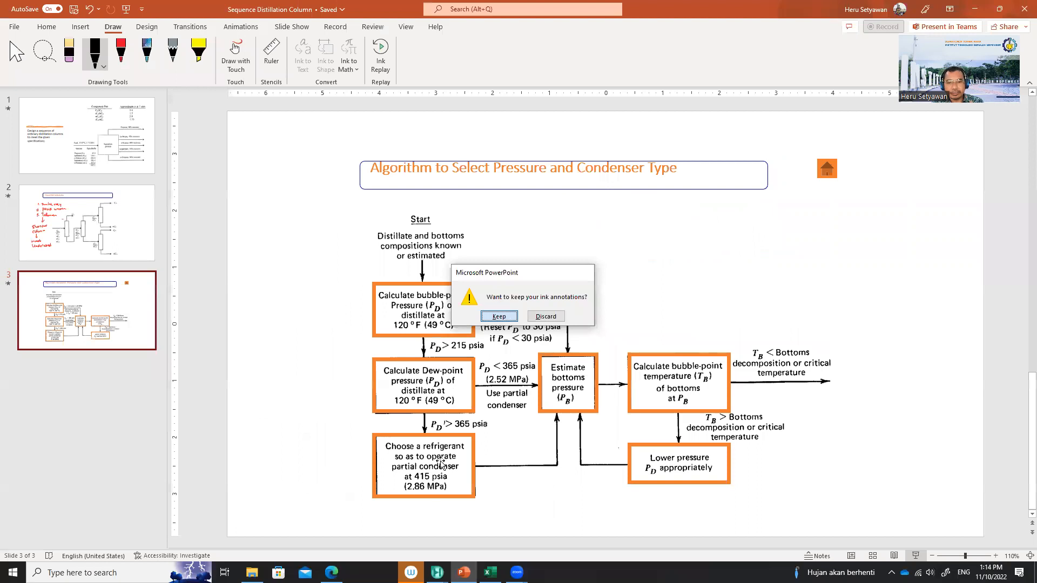
click(499, 317)
Switch to Aspen HYSYS and set the vapour fraction of stream Hit PD Dis to 0.
mouse_move(437, 571)
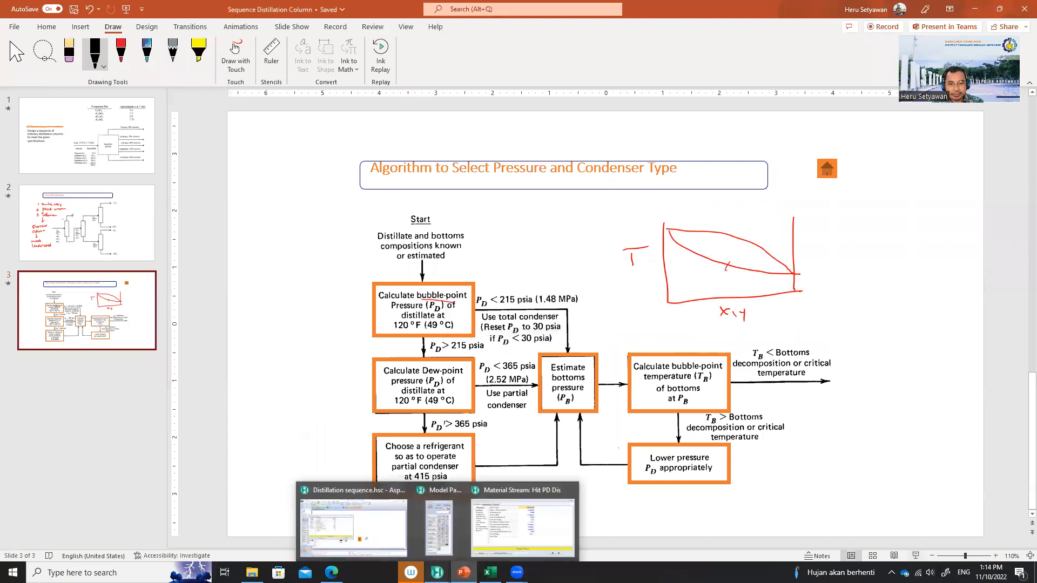
click(523, 521)
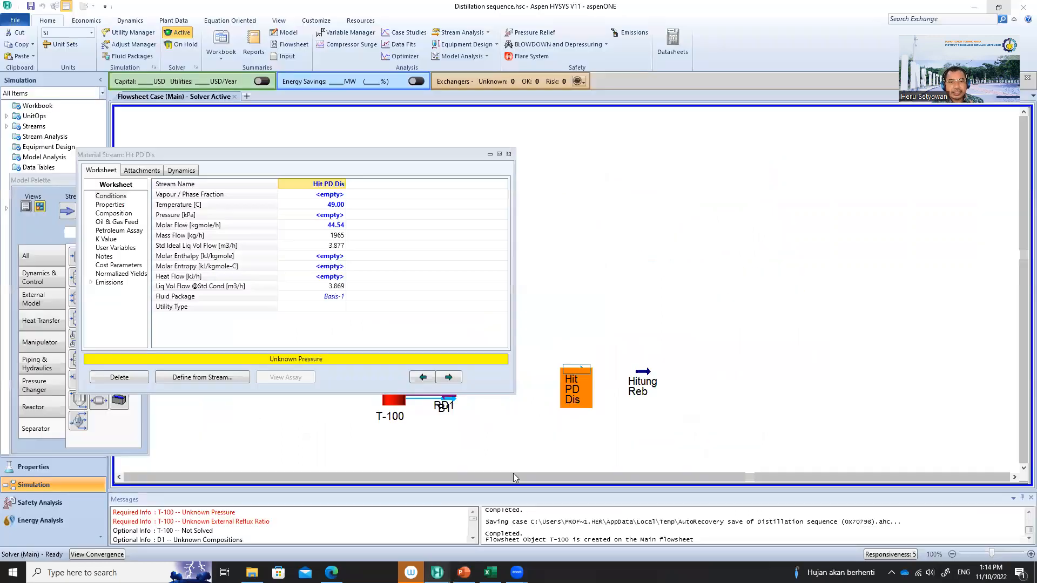
click(335, 195)
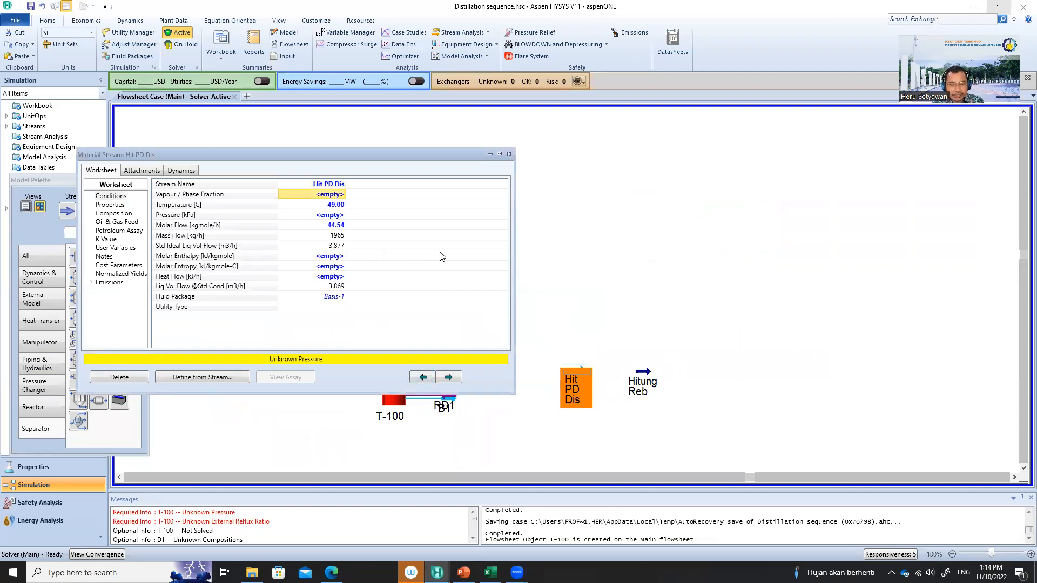
text(0)
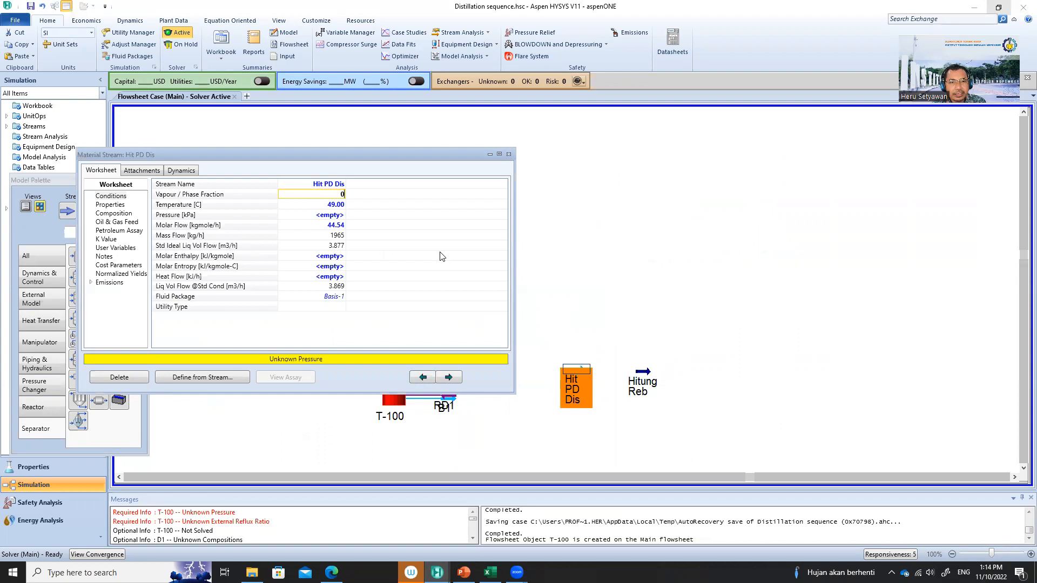
key(Return)
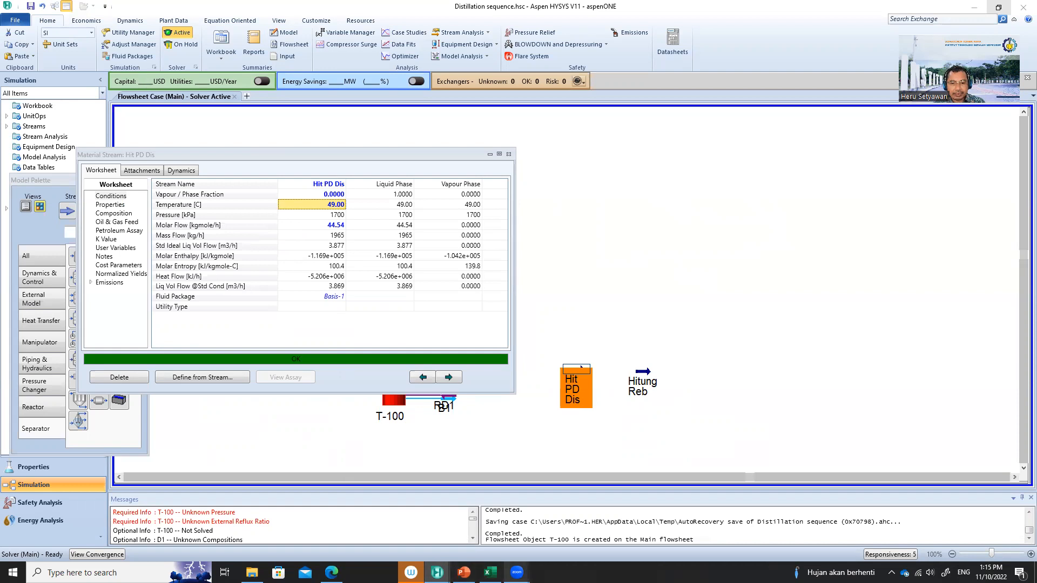
In Excel, record the distillate pressure in row 10 as PD, 246.5, psia, taking the value from stream Hit PD Dis in HYSYS.
click(490, 573)
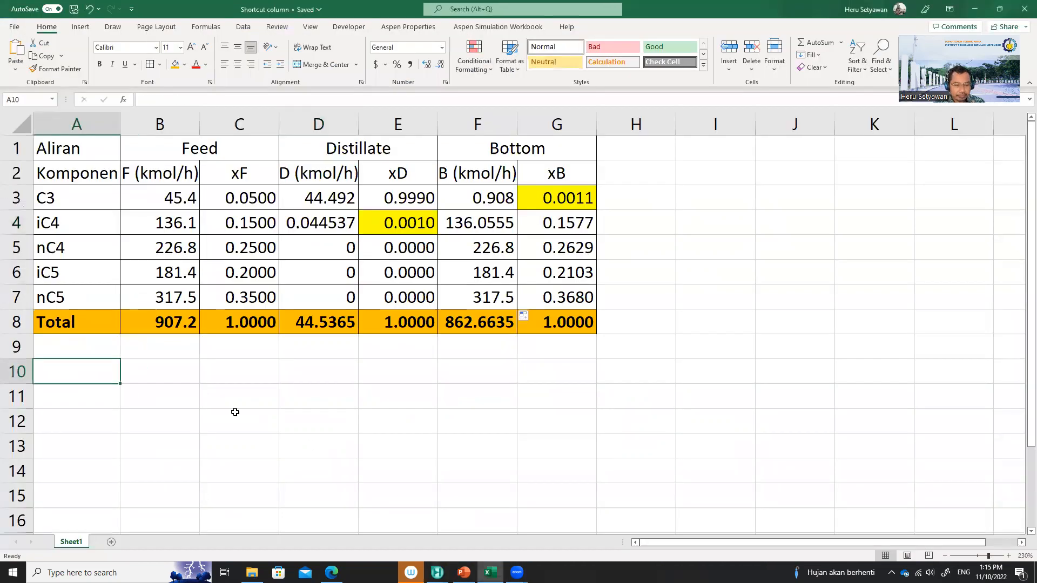
text(P)
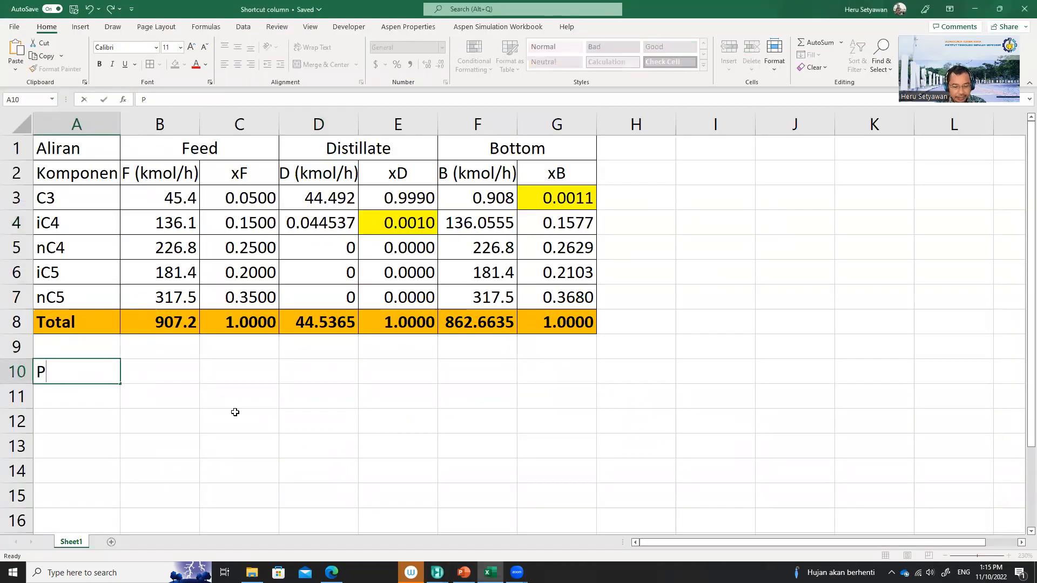
text(D)
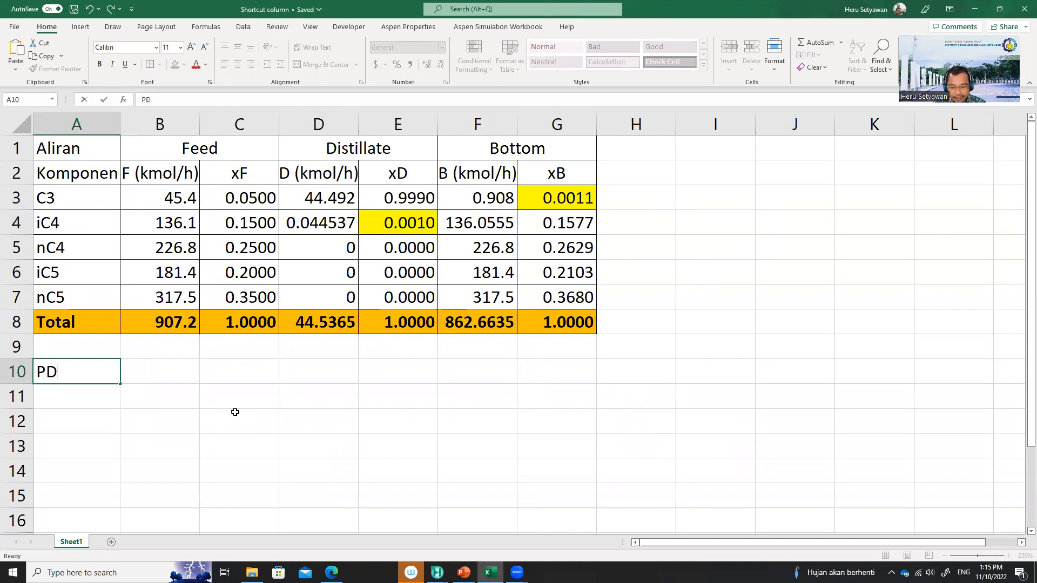
key(Tab)
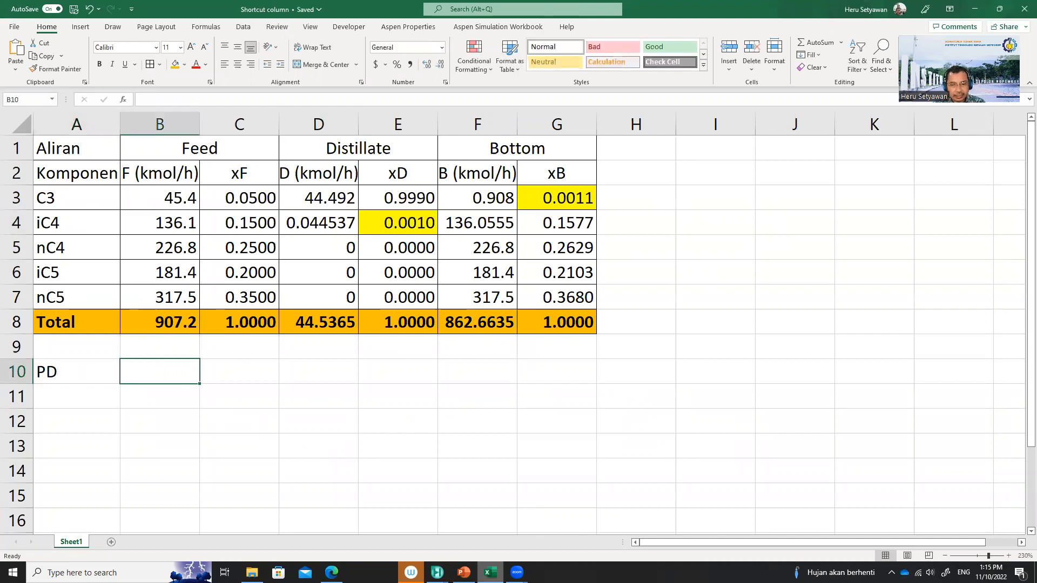
click(519, 526)
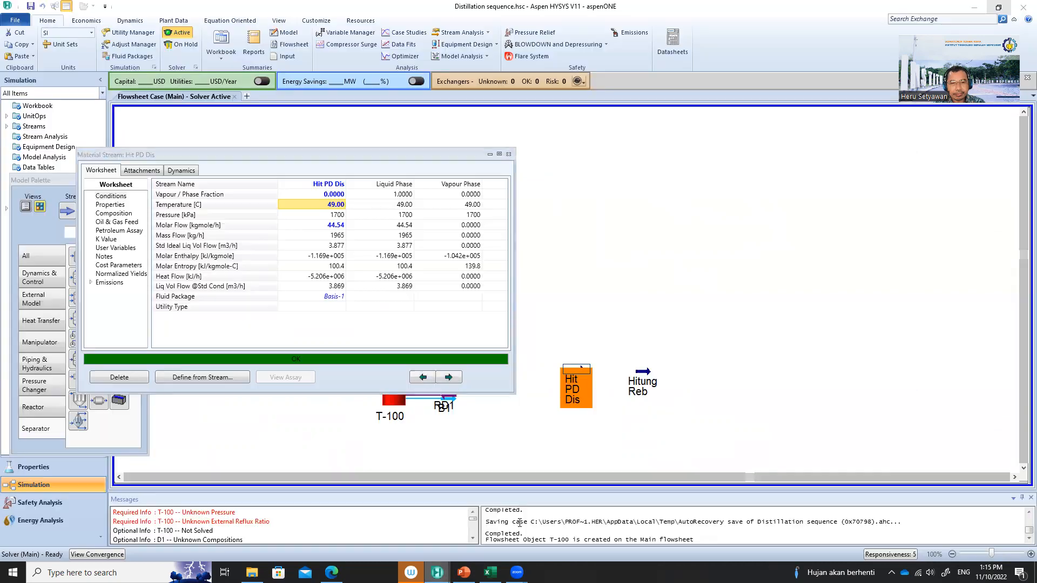
mouse_move(325, 215)
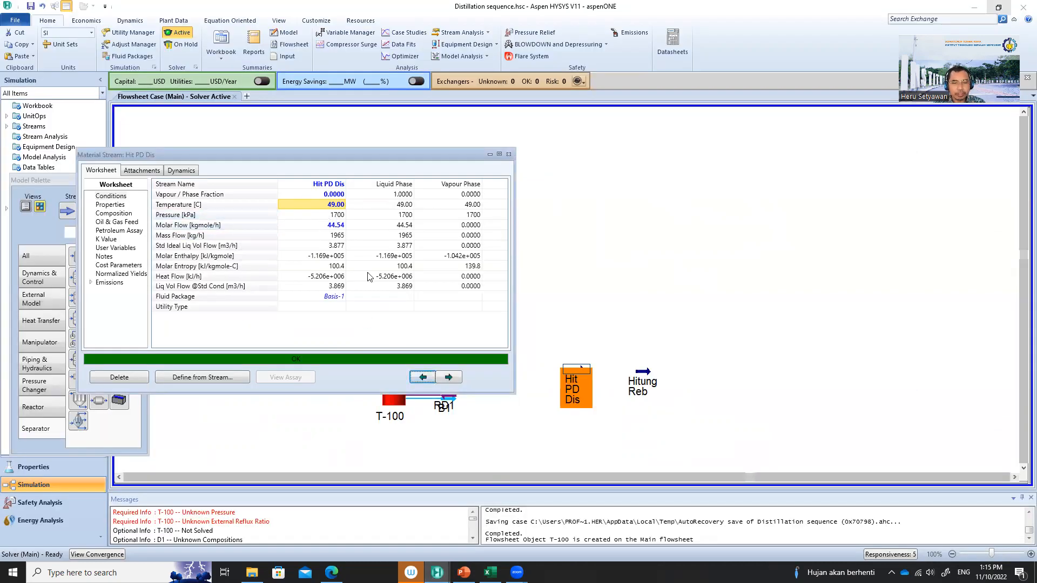
key(alt+Tab)
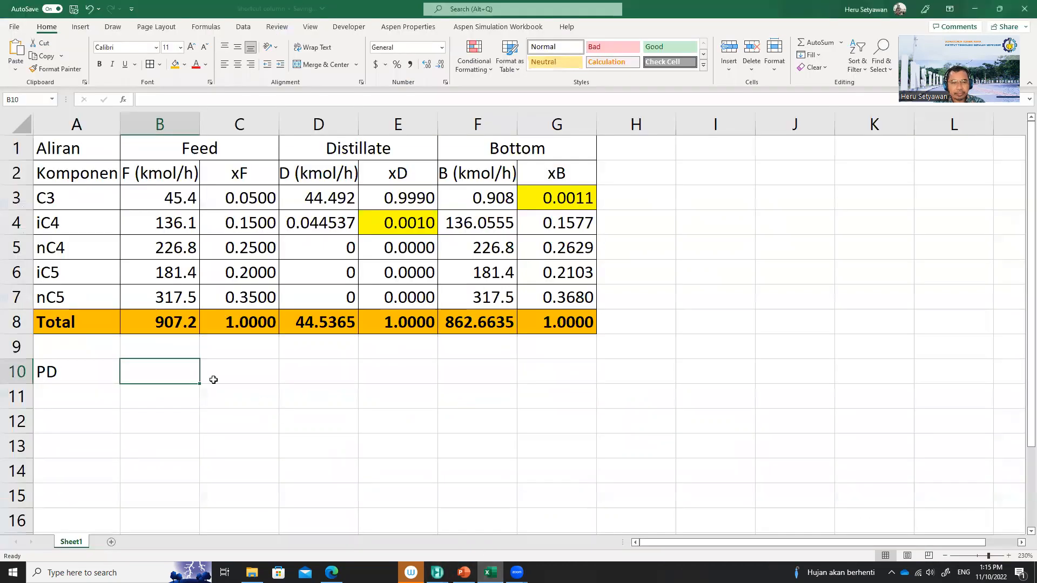
text(24)
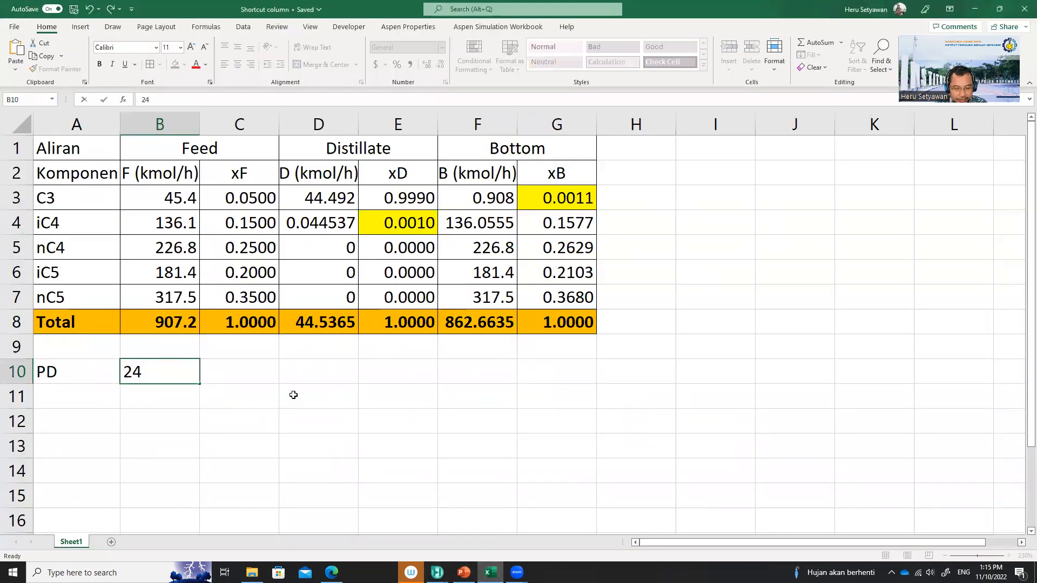
text(6.5)
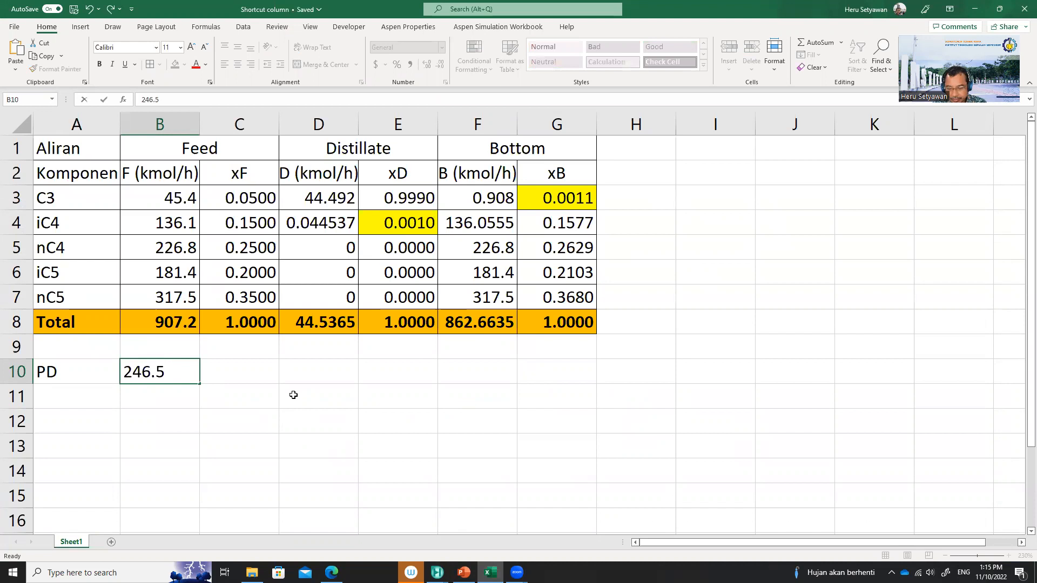
key(Tab)
text(psia)
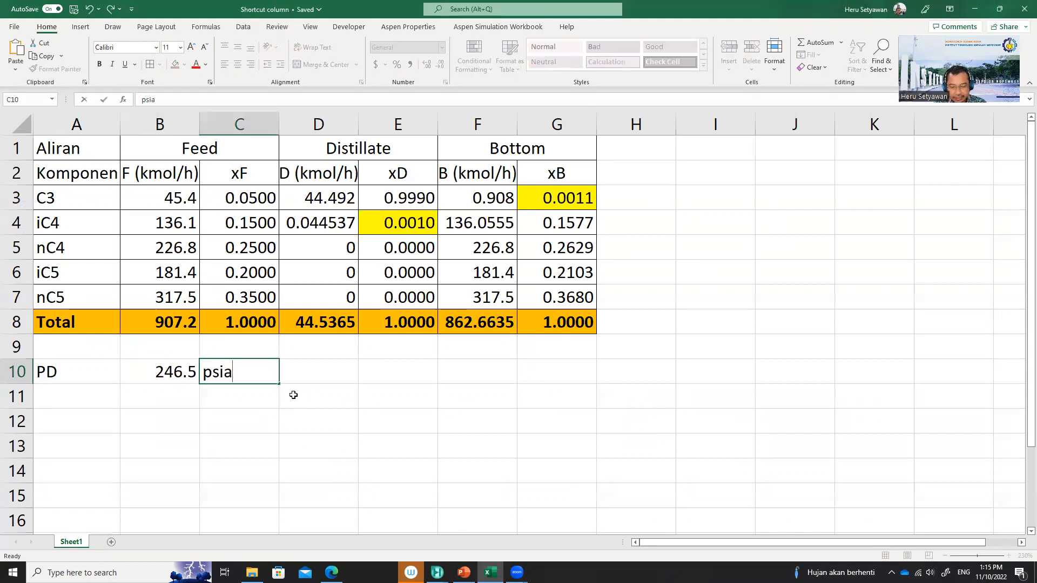
key(Return)
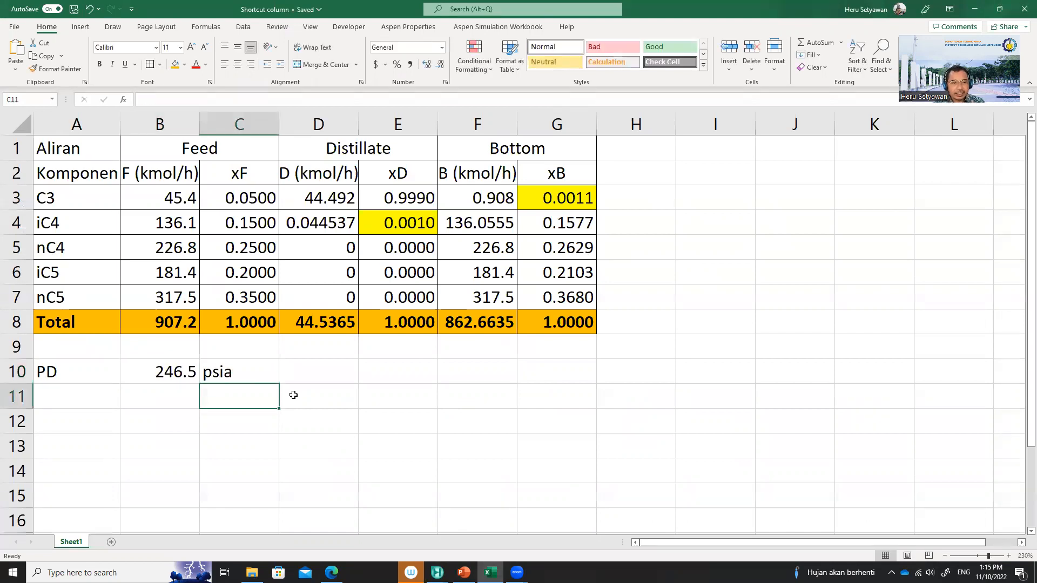
Copy the PD value from Excel into the PowerPoint algorithm slide as a narrow text box beside the bubble-point pressure box, reading "246.5 psia".
click(184, 371)
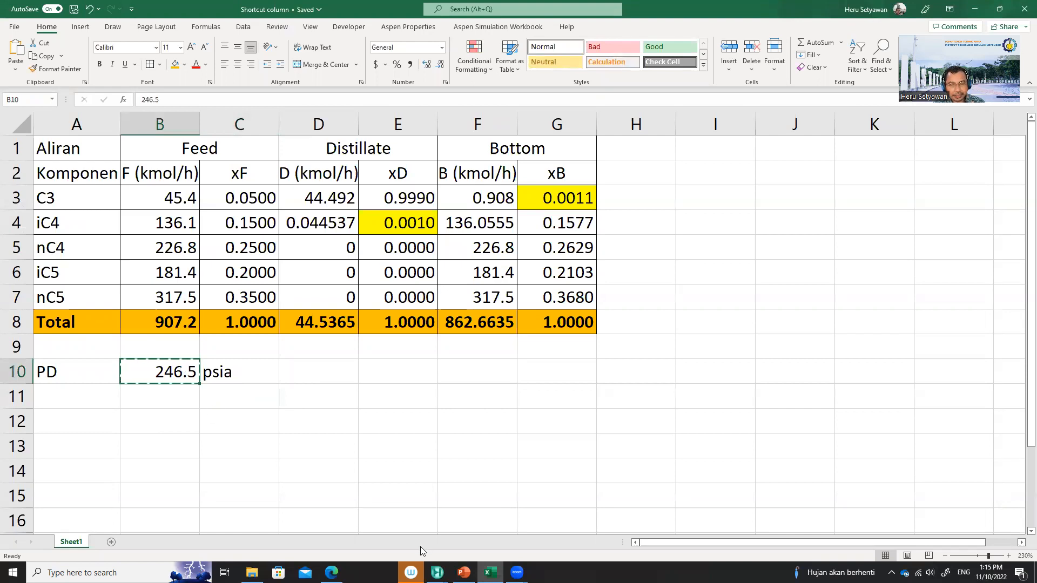
click(464, 573)
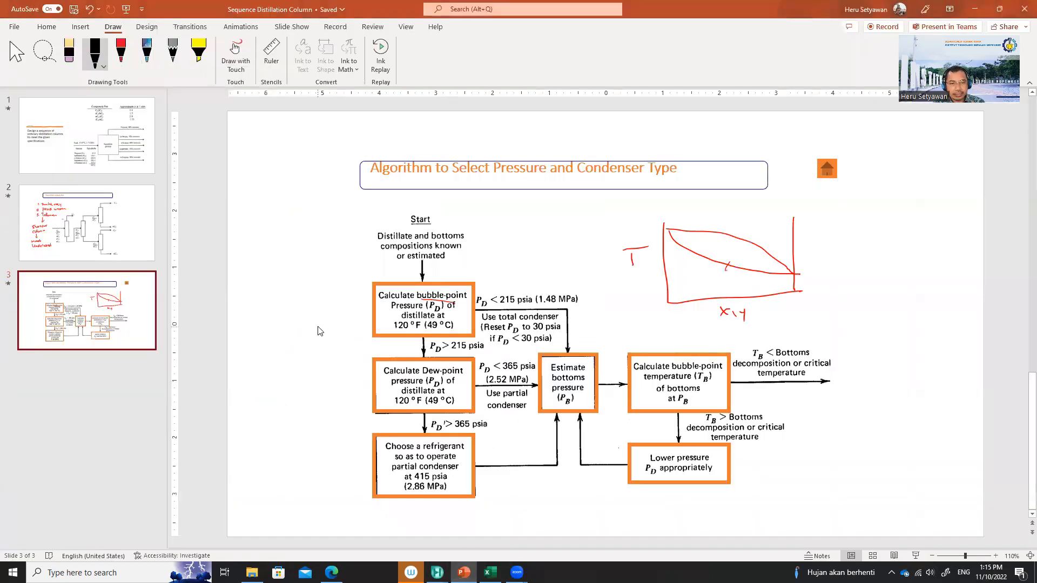
text(246.5)
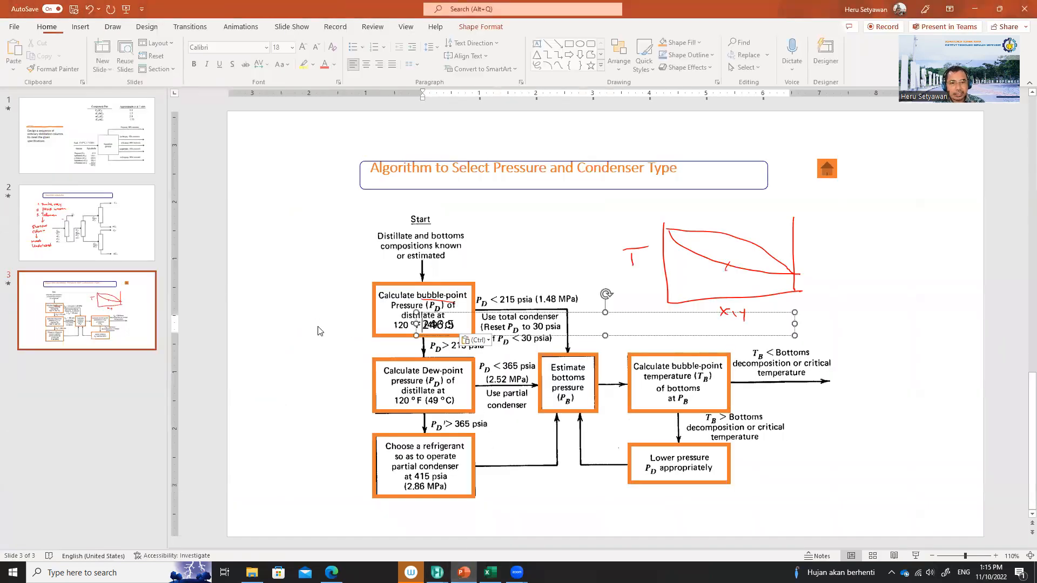
drag(601, 316, 389, 242)
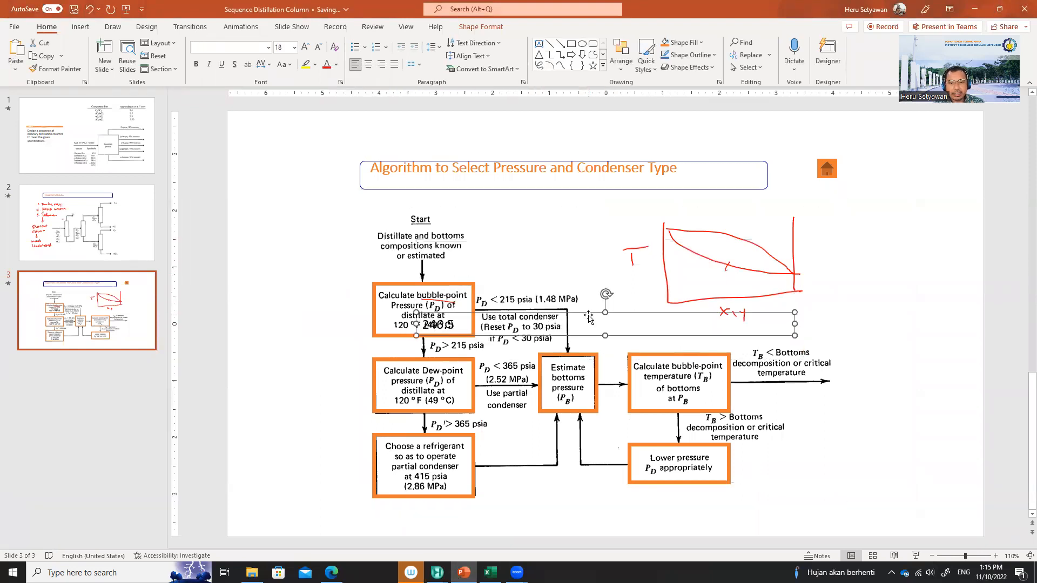
drag(592, 315, 392, 245)
click(528, 263)
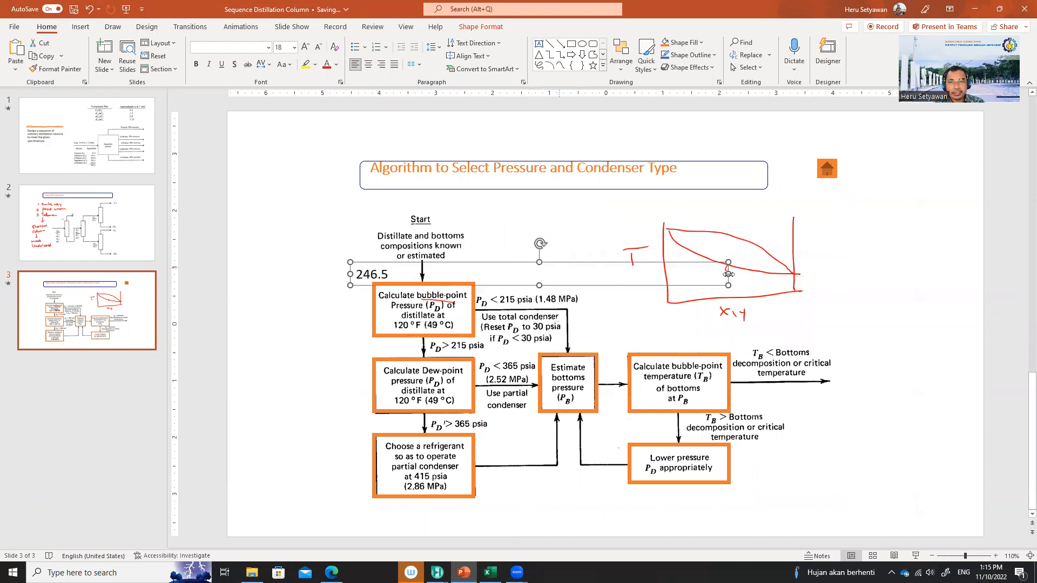
drag(730, 271, 343, 260)
click(350, 271)
text(psia)
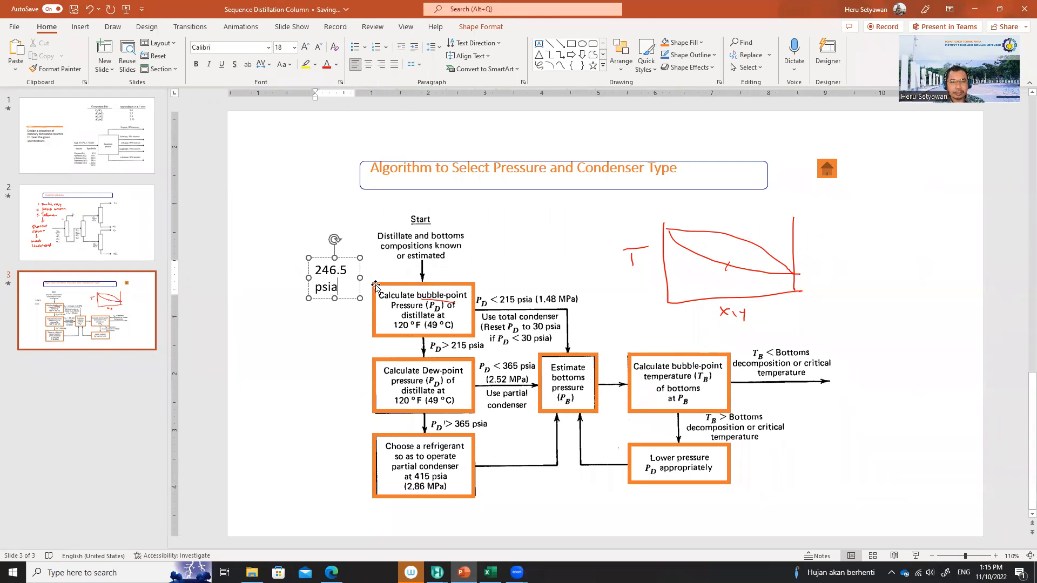
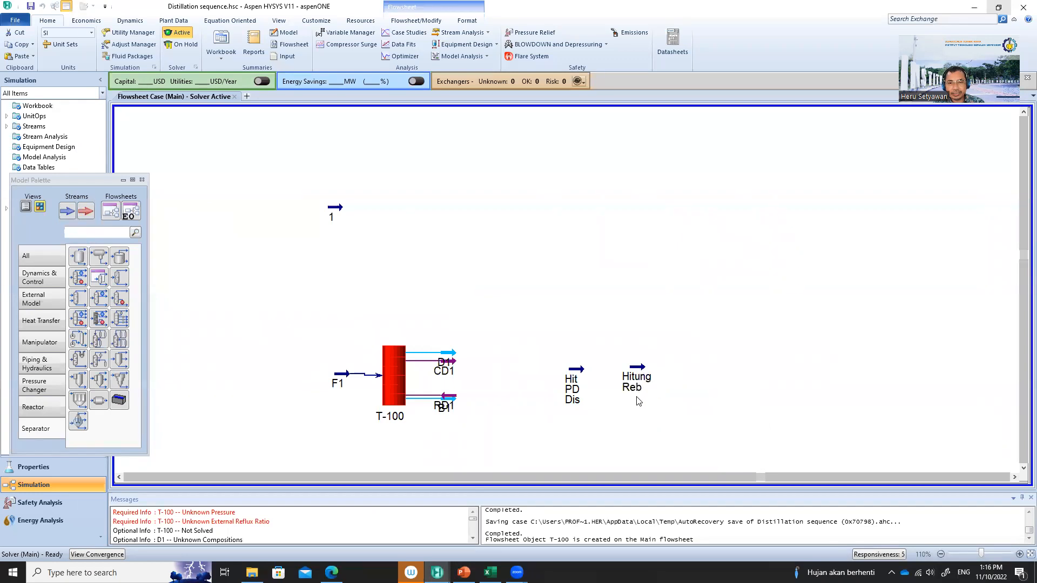
In Aspen HYSYS, open the Hitung Reb stream and rename it Hit PB1 Dis.
double_click(639, 369)
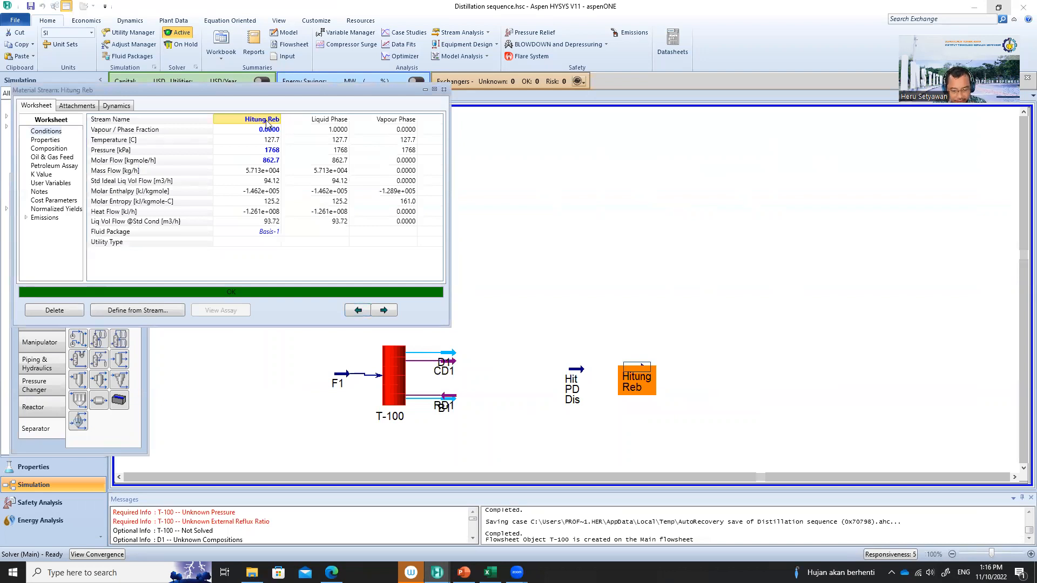
text(Hit P)
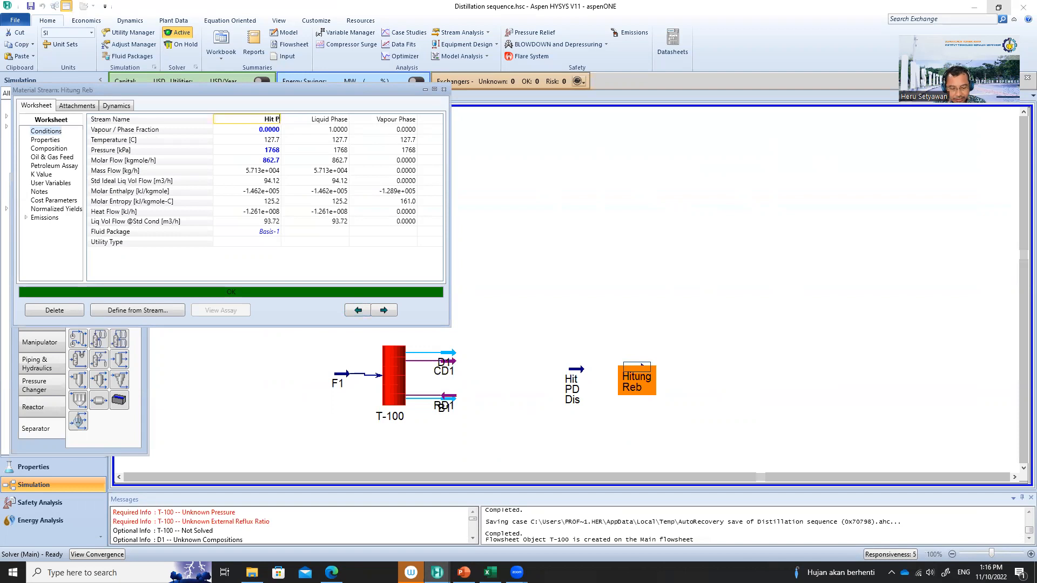
text(B Dis)
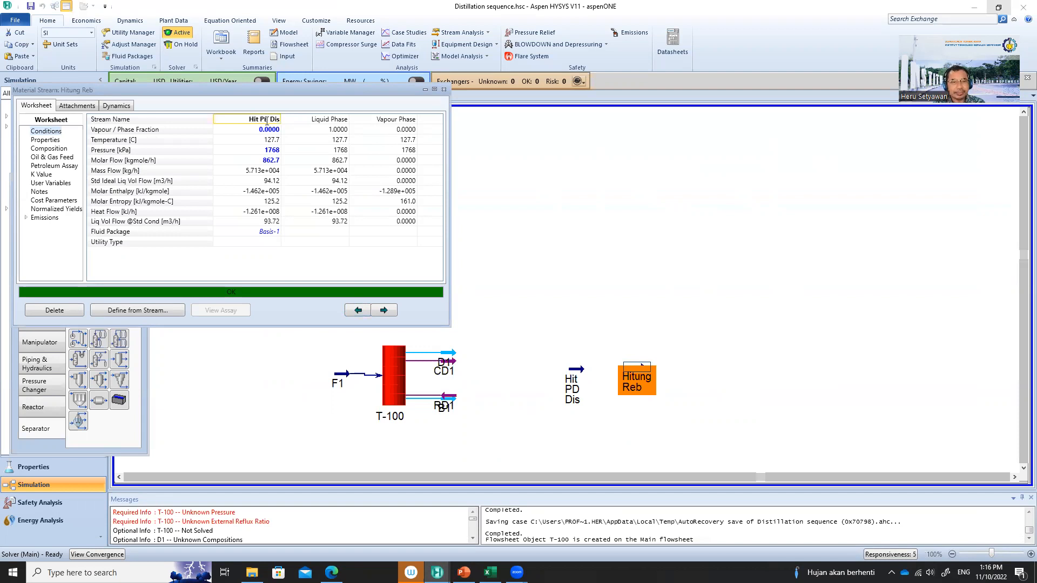
key(Return)
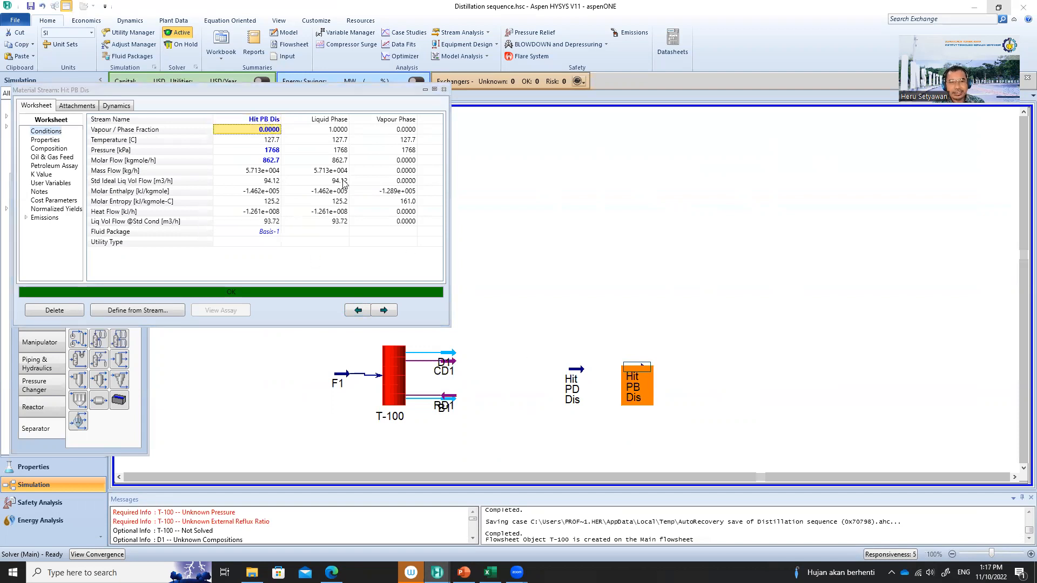
click(269, 121)
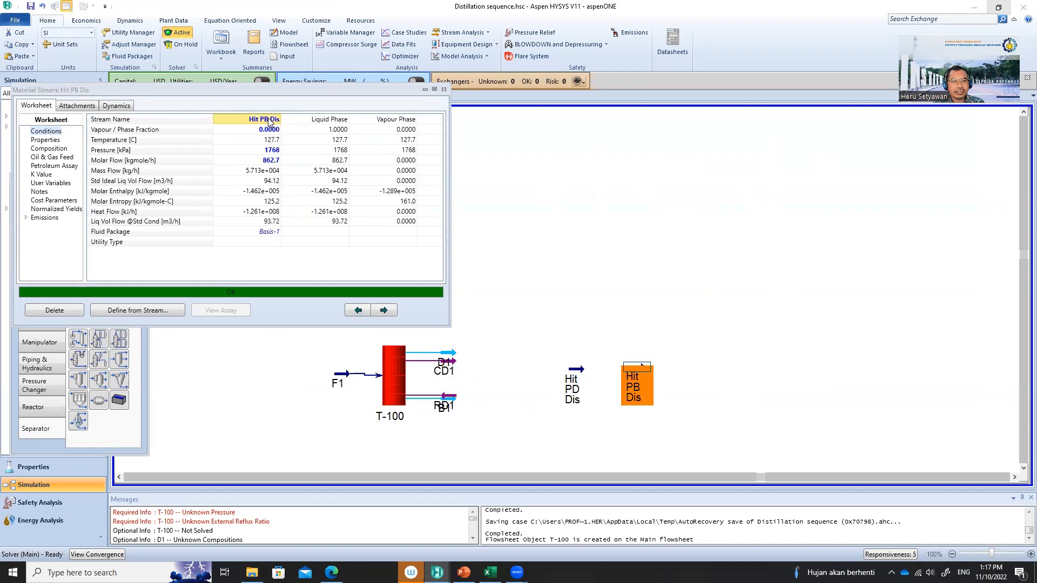
click(268, 118)
click(269, 118)
text(1)
key(Return)
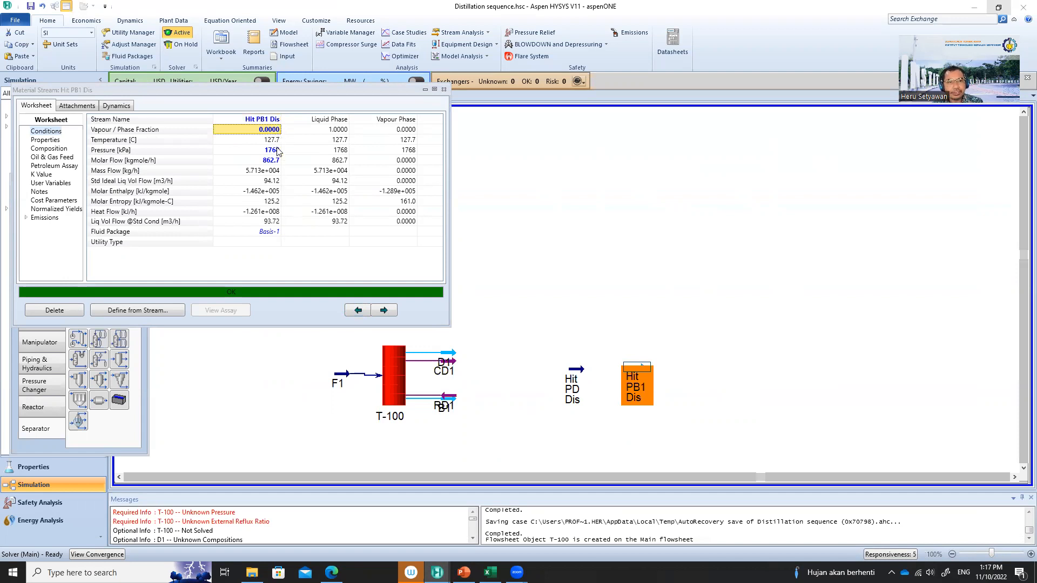
Clear the vapour fraction, pressure and molar flow specifications of stream Hit PB1 Dis.
key(Delete)
click(274, 152)
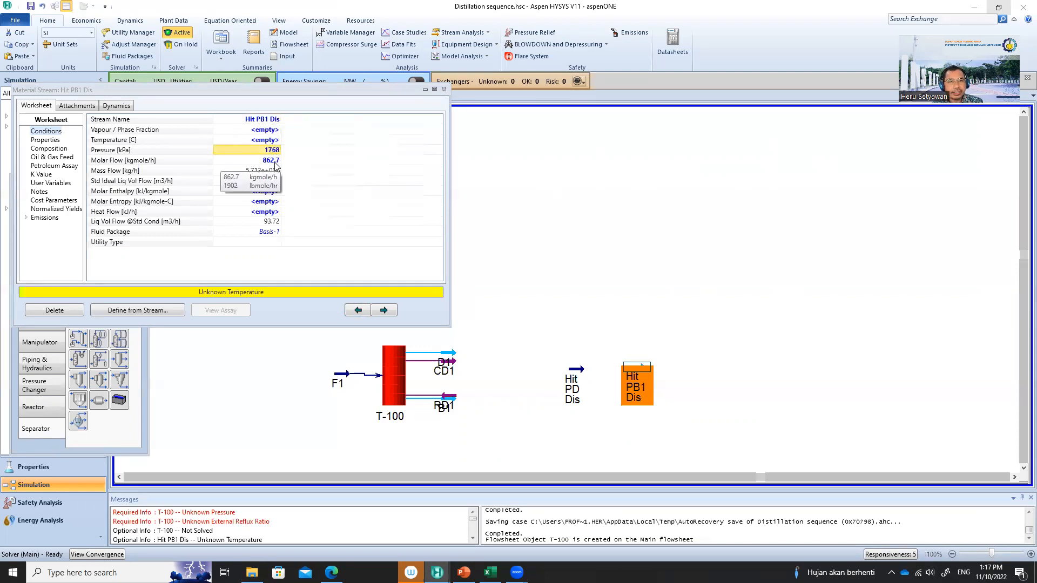
key(Delete)
click(274, 162)
key(Delete)
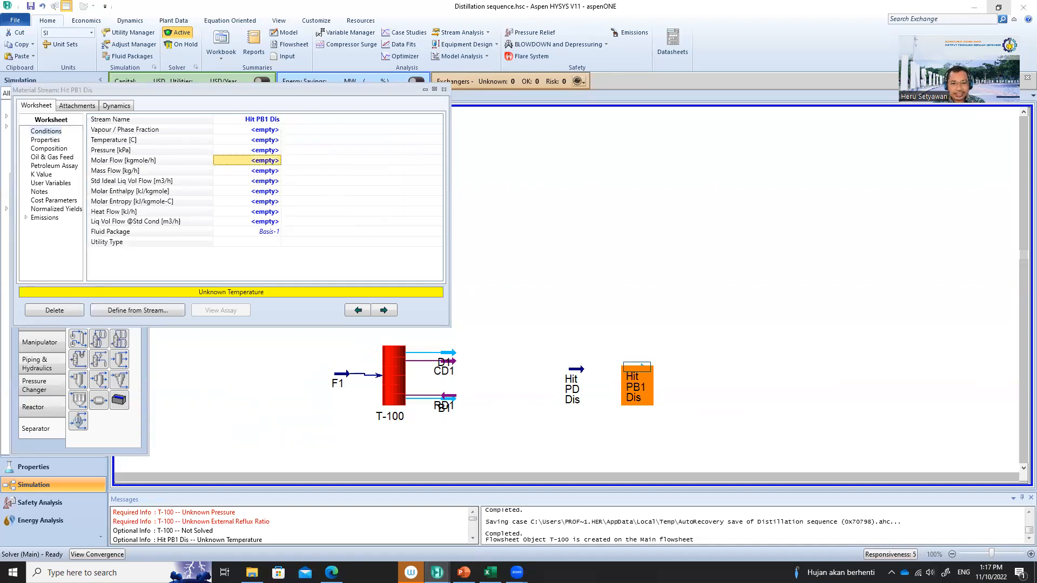
Check the Excel material balance and the PowerPoint condenser algorithm, and return to stream Hit PB1 Dis in Aspen HYSYS.
click(491, 572)
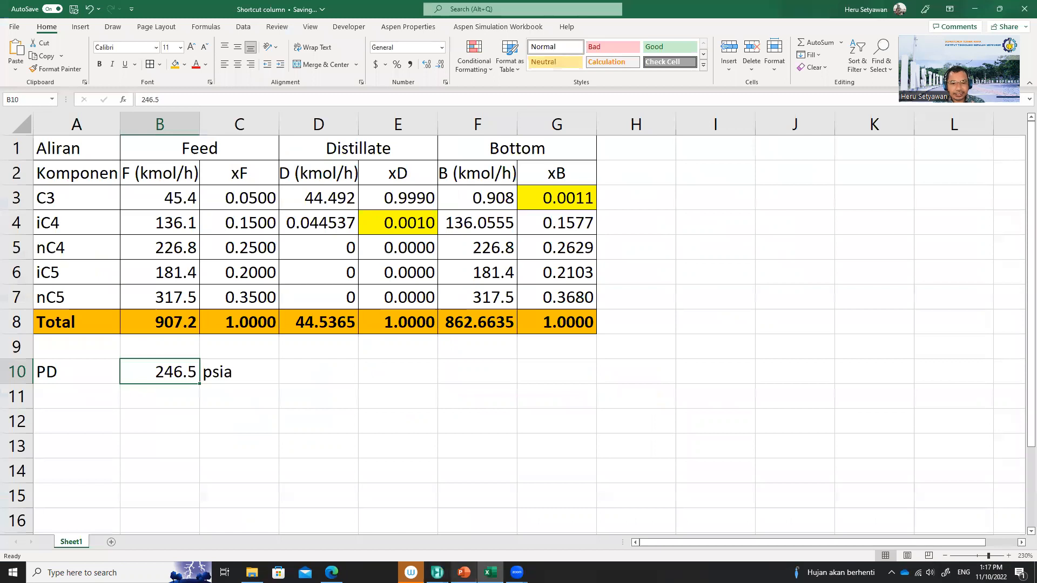
click(464, 573)
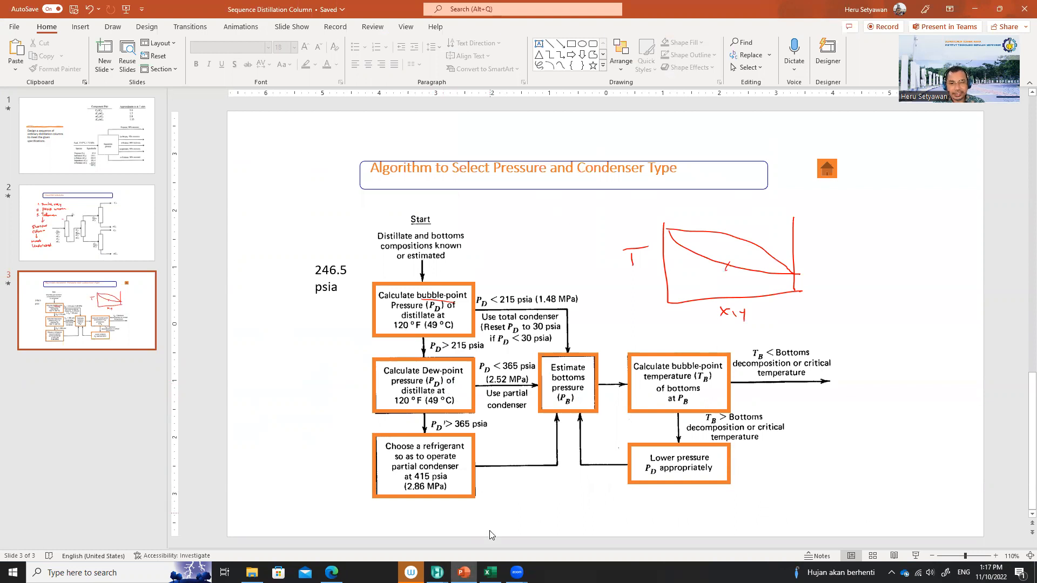
click(490, 572)
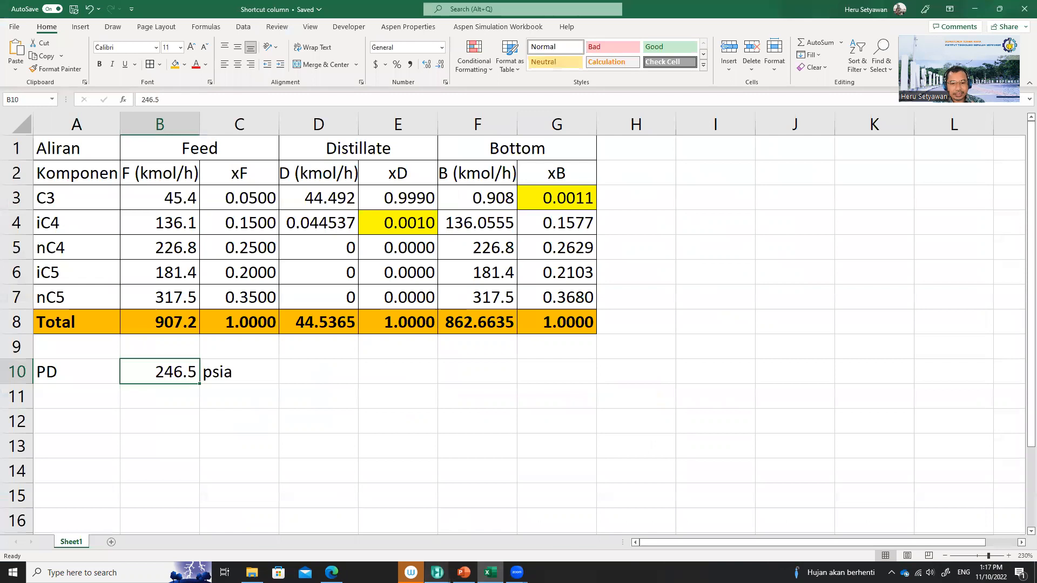
mouse_move(437, 572)
click(517, 524)
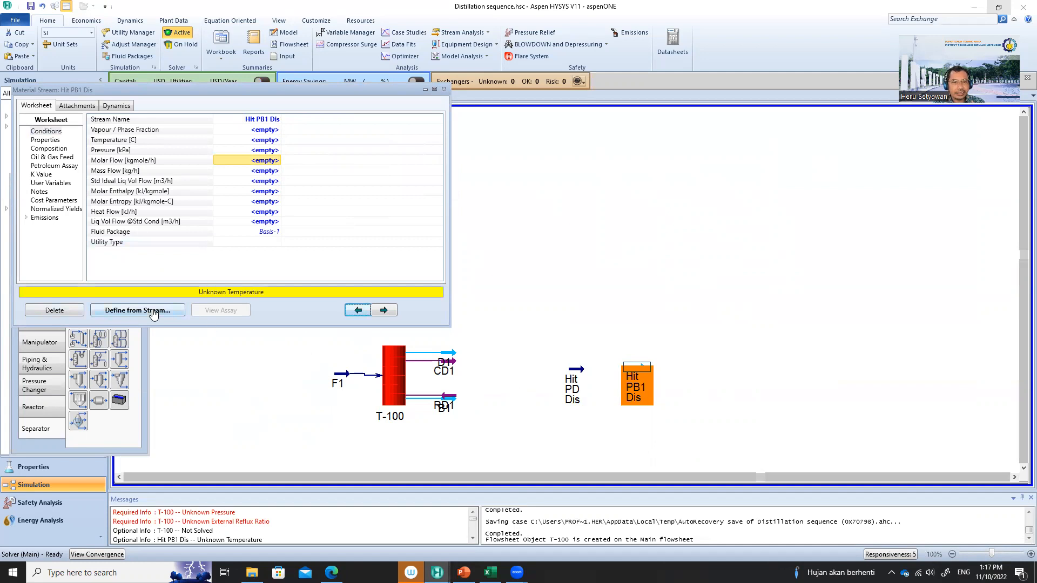
Define stream Hit PB1 Dis from the existing stream Hit PD Dis and move its window clear of the model palette.
click(123, 310)
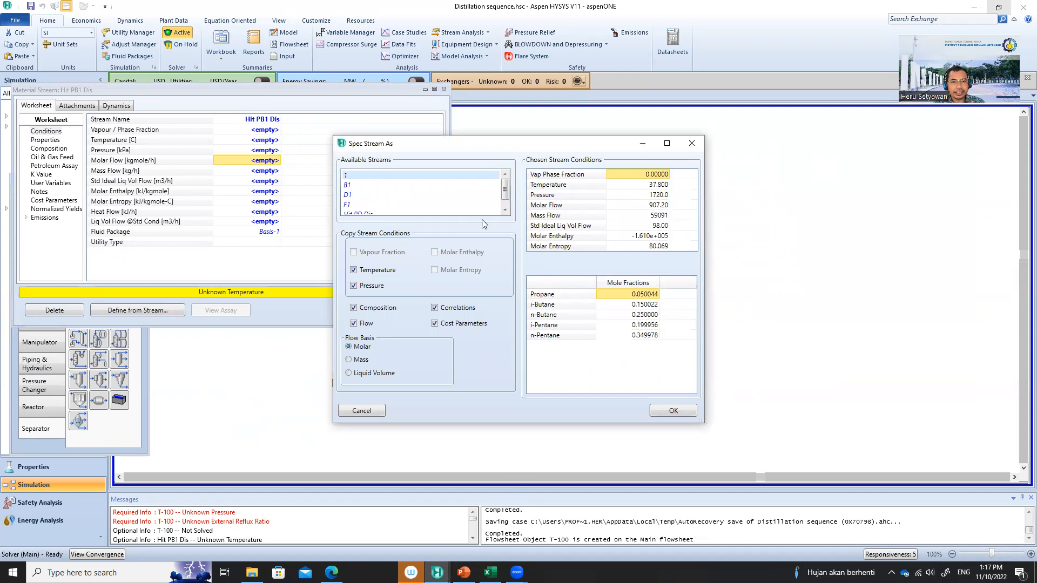
click(505, 211)
click(359, 204)
click(670, 411)
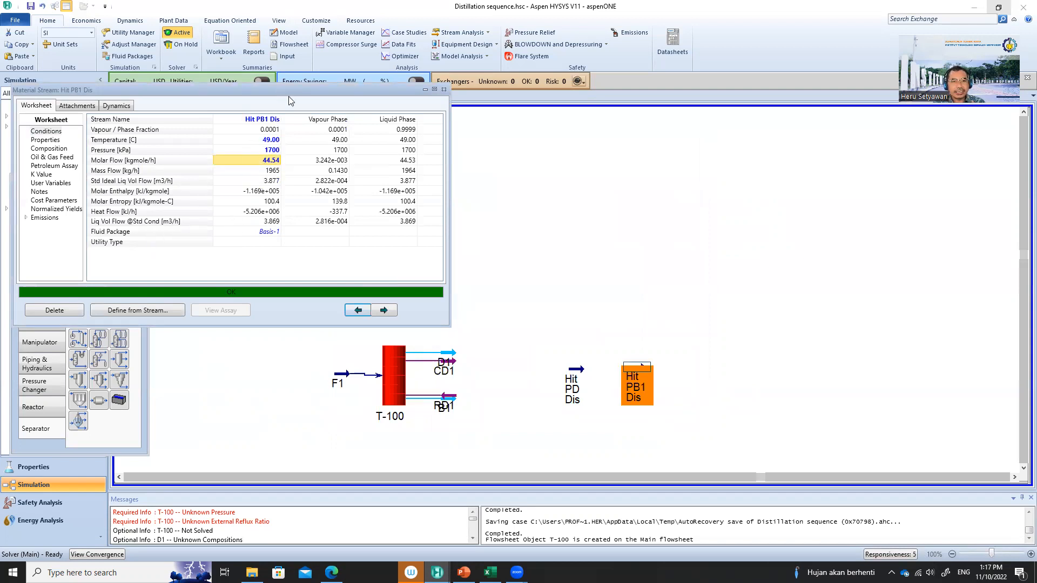
drag(280, 96, 619, 129)
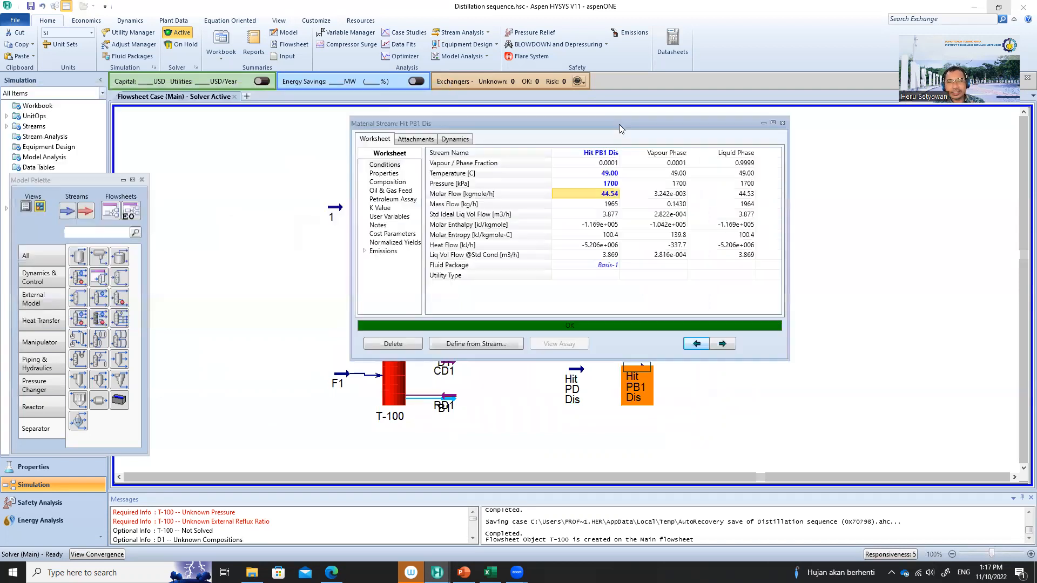
Clear the pressure of stream Hit PB1 Dis and set its vapour fraction to 1 for the dew-point calculation.
click(607, 186)
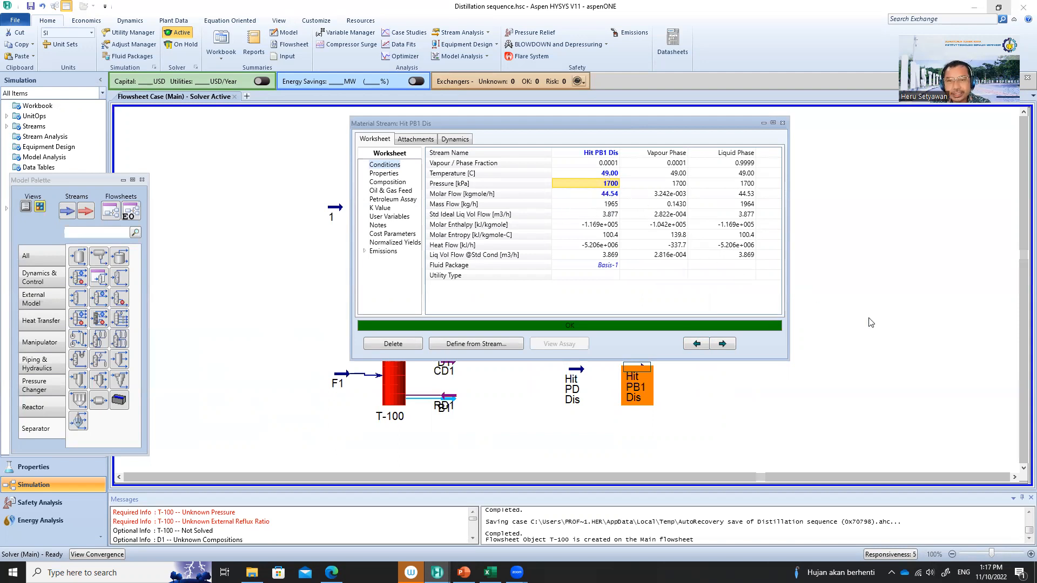
key(Delete)
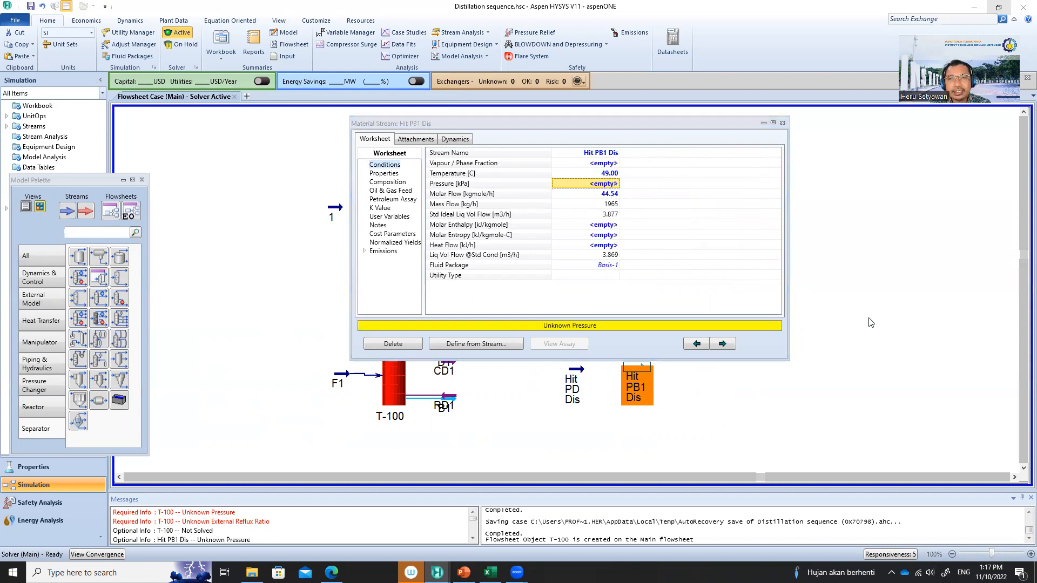
click(597, 166)
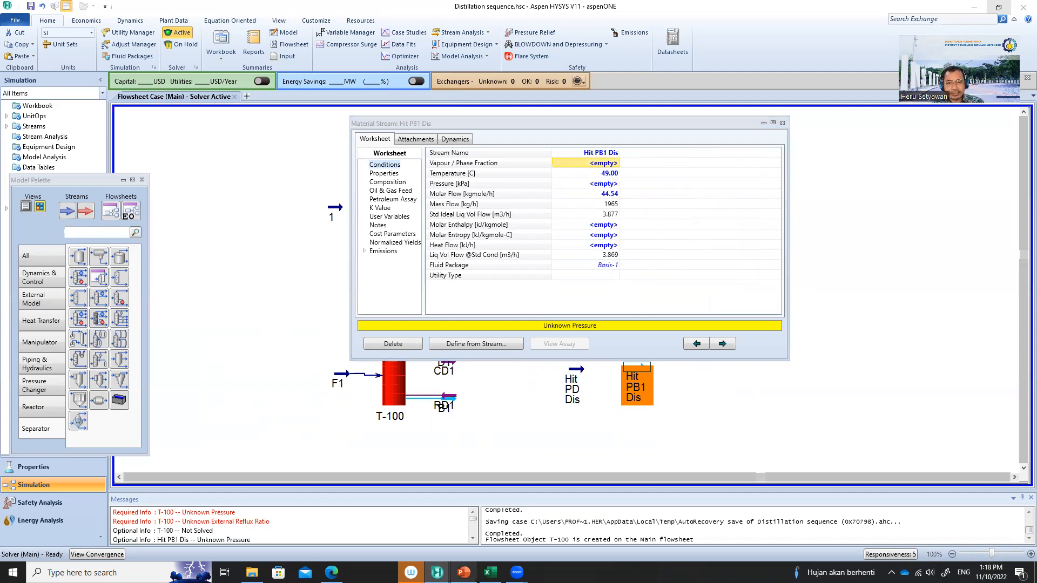
click(464, 572)
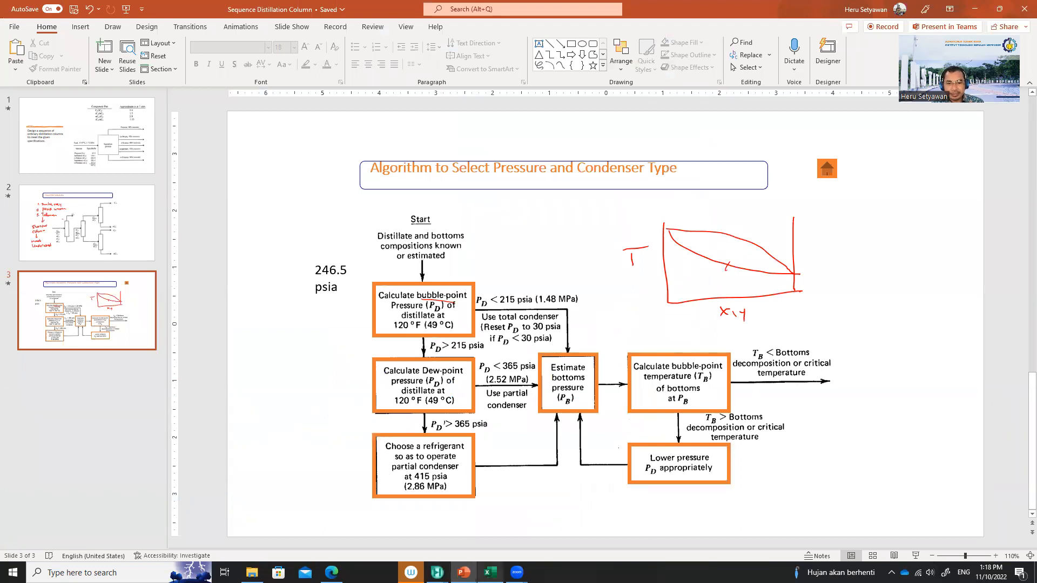
click(437, 573)
click(512, 534)
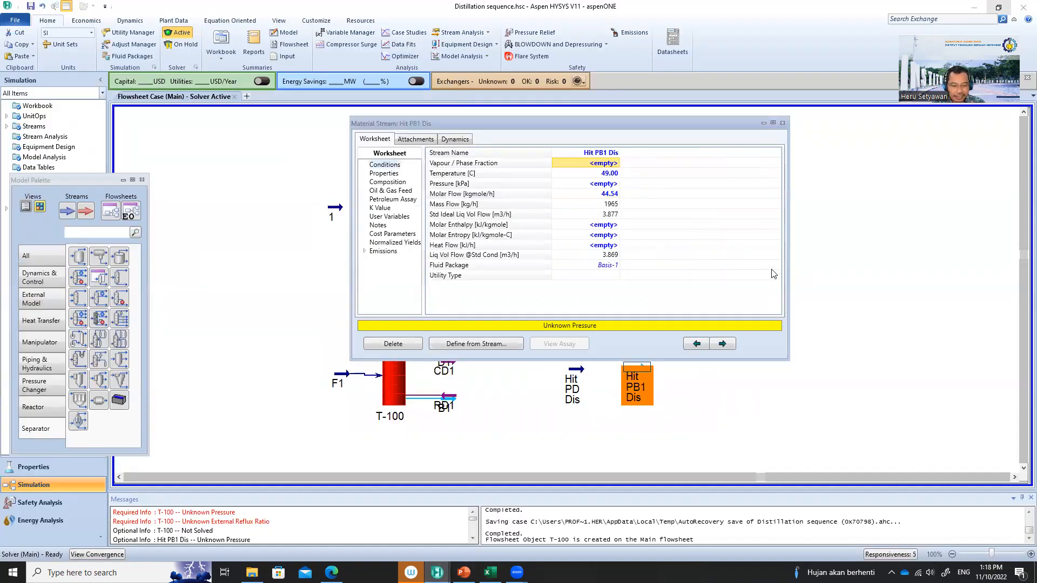
text(1)
key(Return)
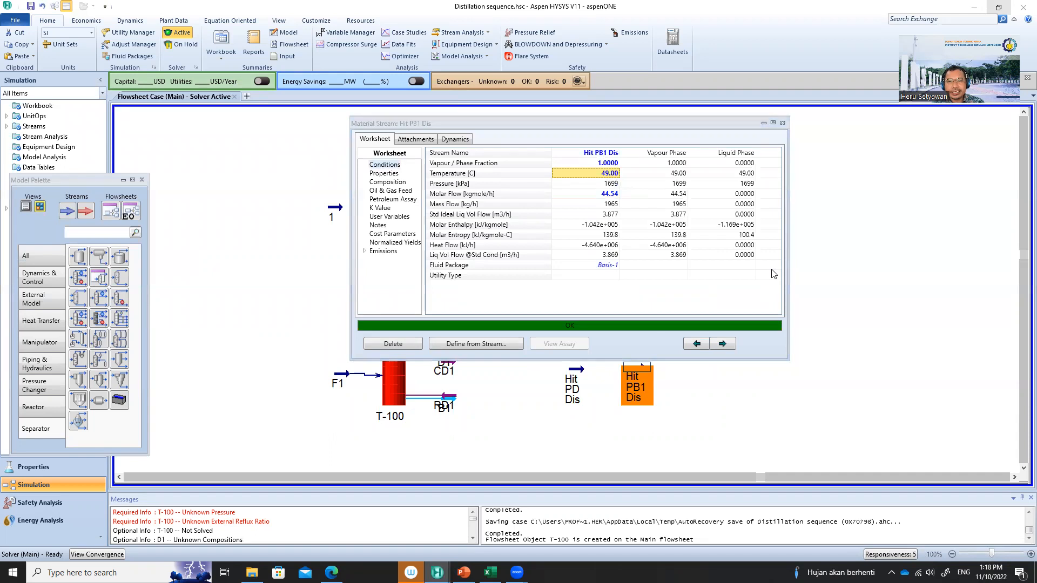
Switch to the Excel balance and record the dew-point pressure in row 11 as PD, 246.4, psia.
mouse_move(607, 186)
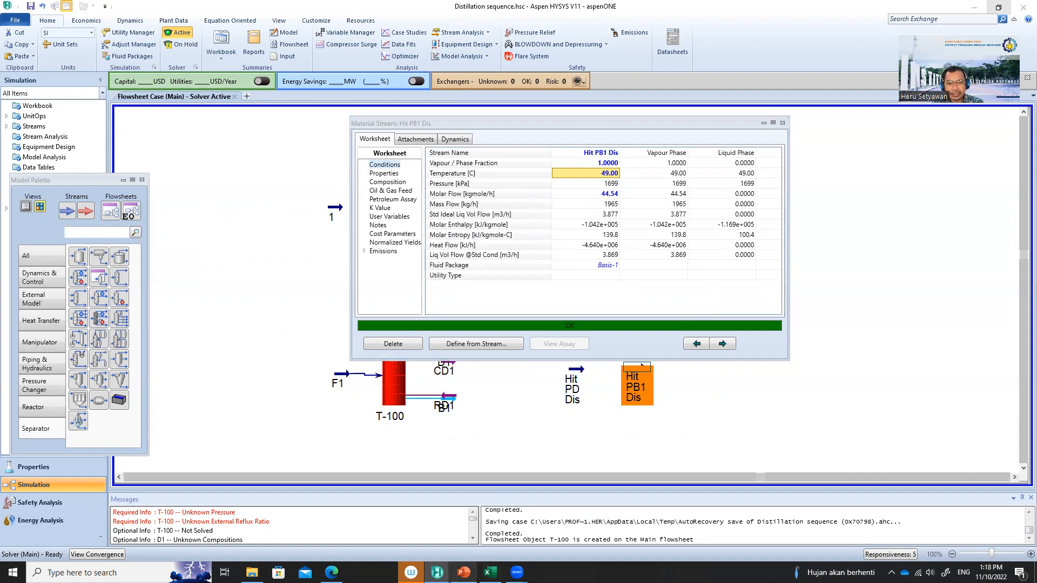
click(489, 572)
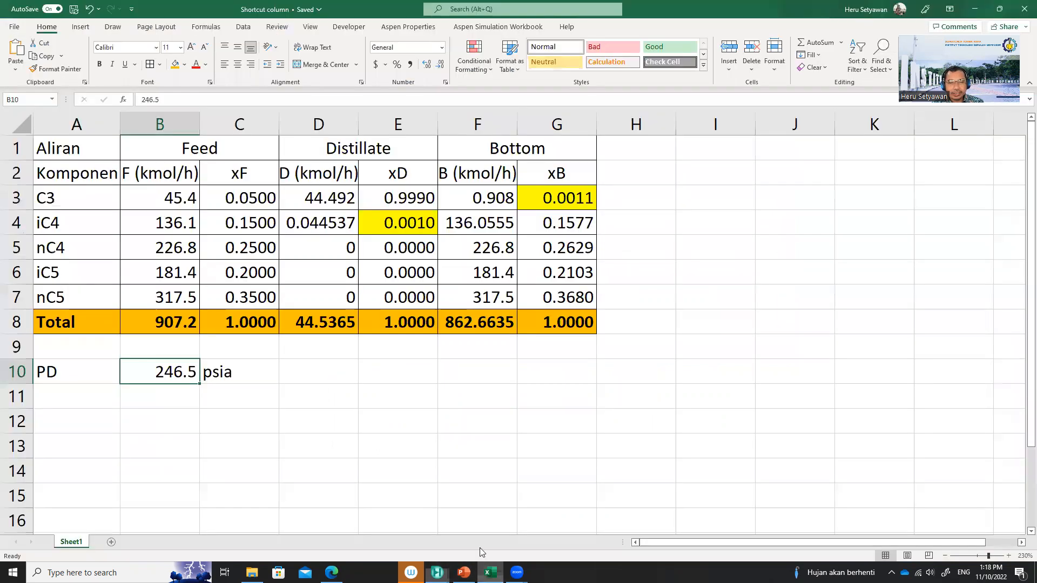
key(ctrl+c)
click(71, 395)
text(PD)
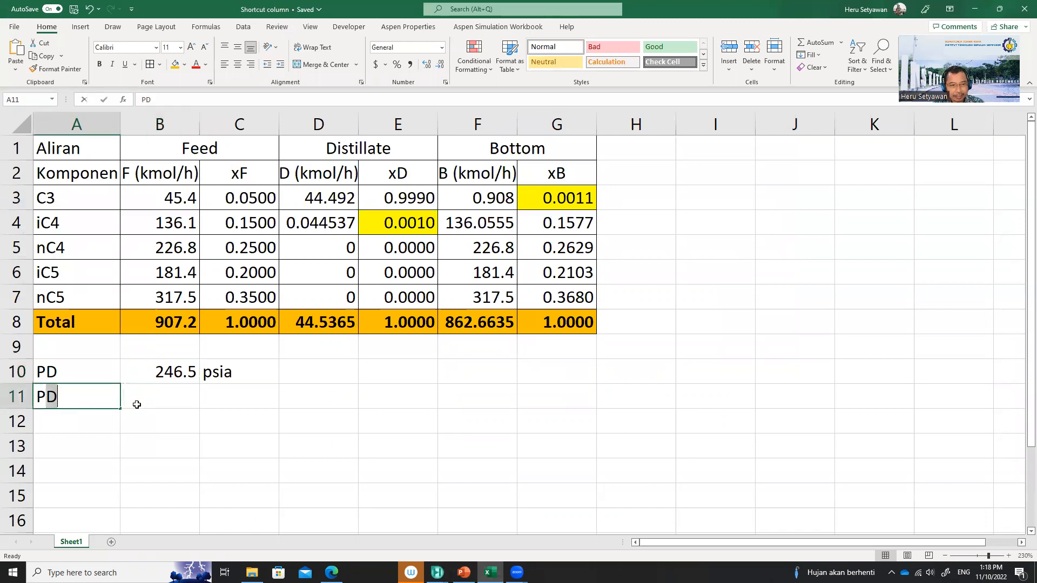
key(Tab)
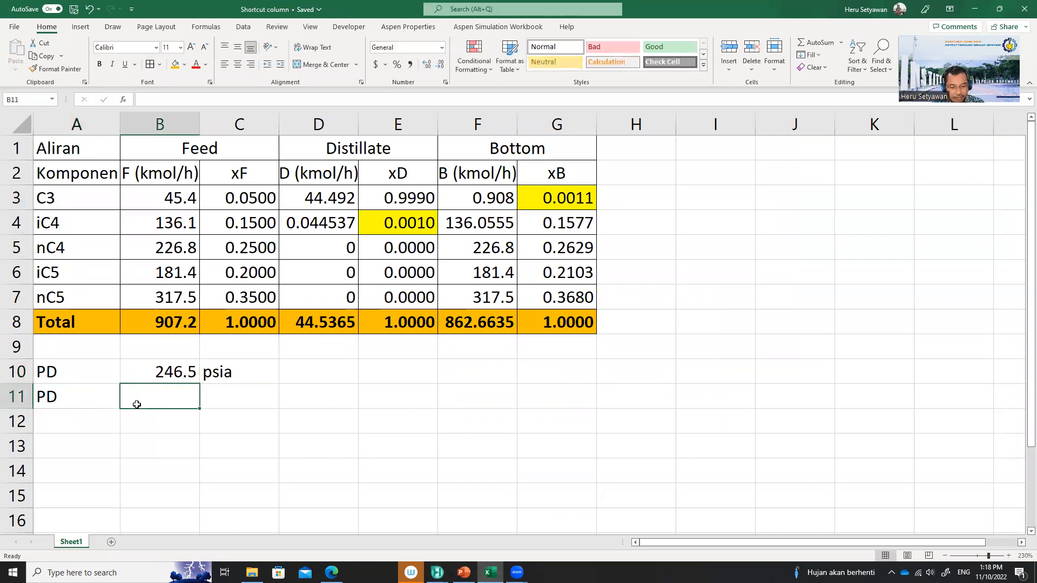
text(246.4)
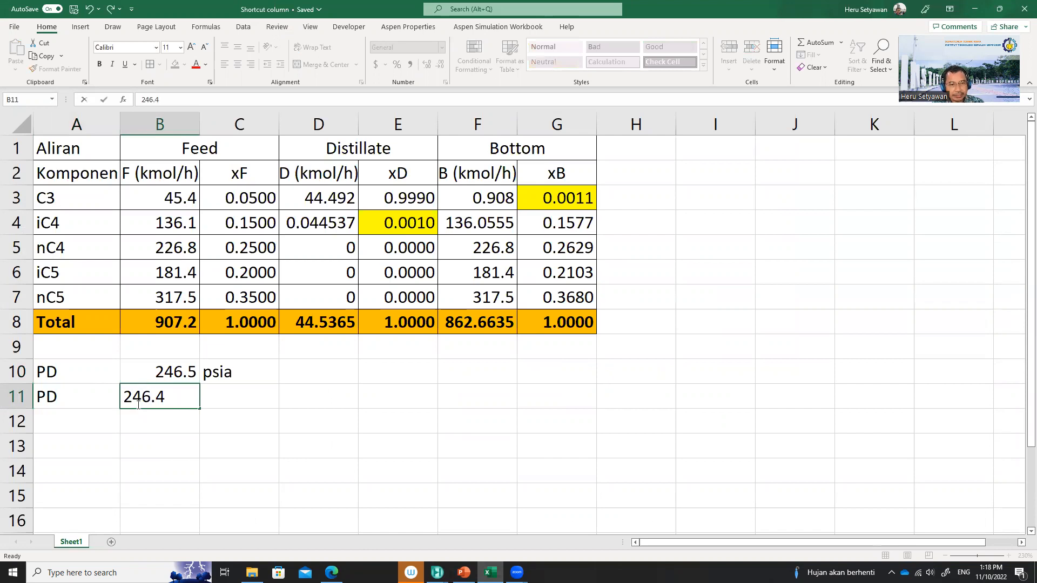
key(Tab)
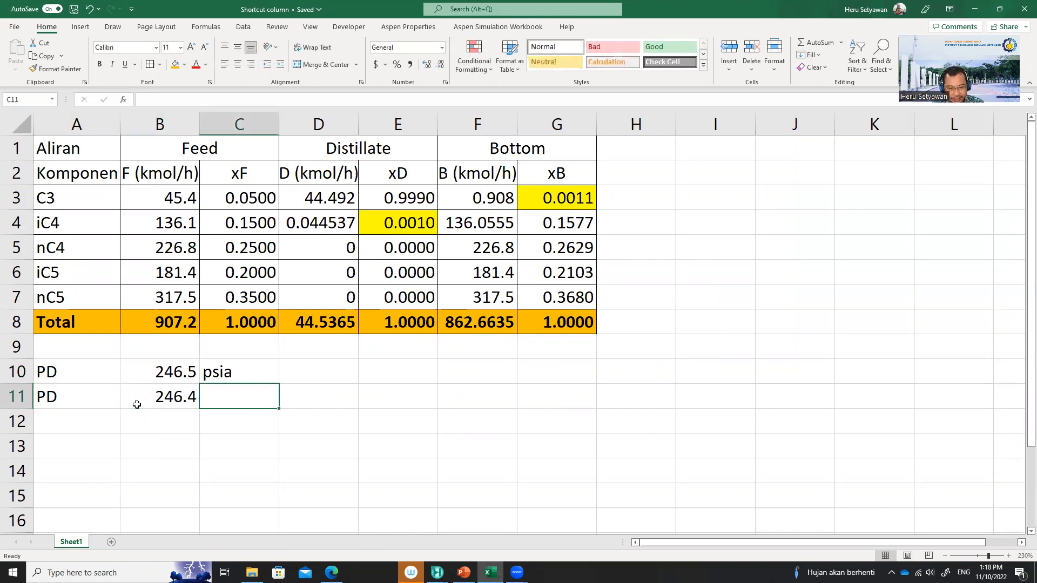
text(psia)
key(Return)
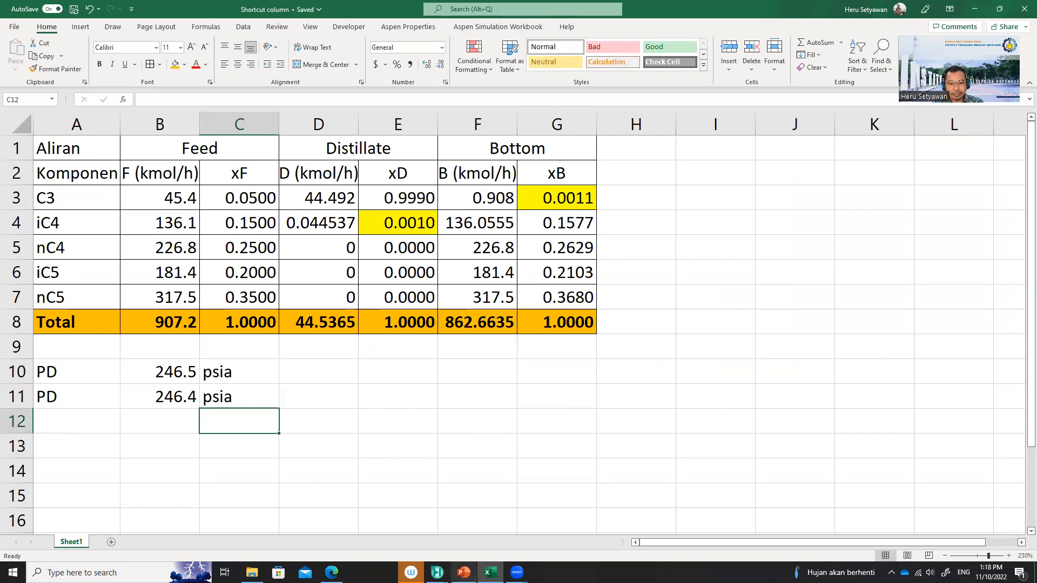
Check the condenser algorithm in PowerPoint, and in Excel row 12 add PB with the formula =B11+10.
mouse_move(437, 572)
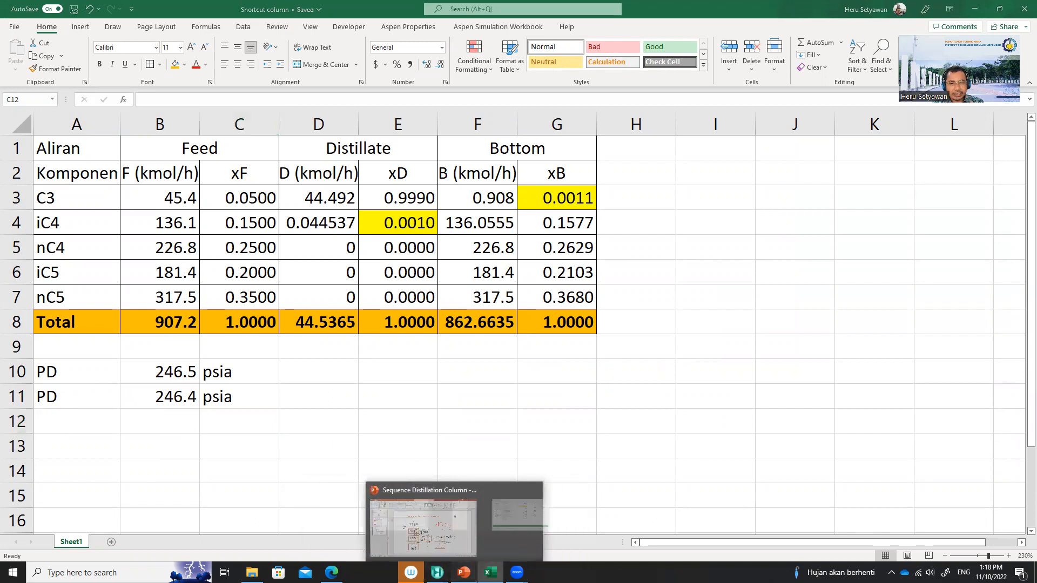
click(463, 572)
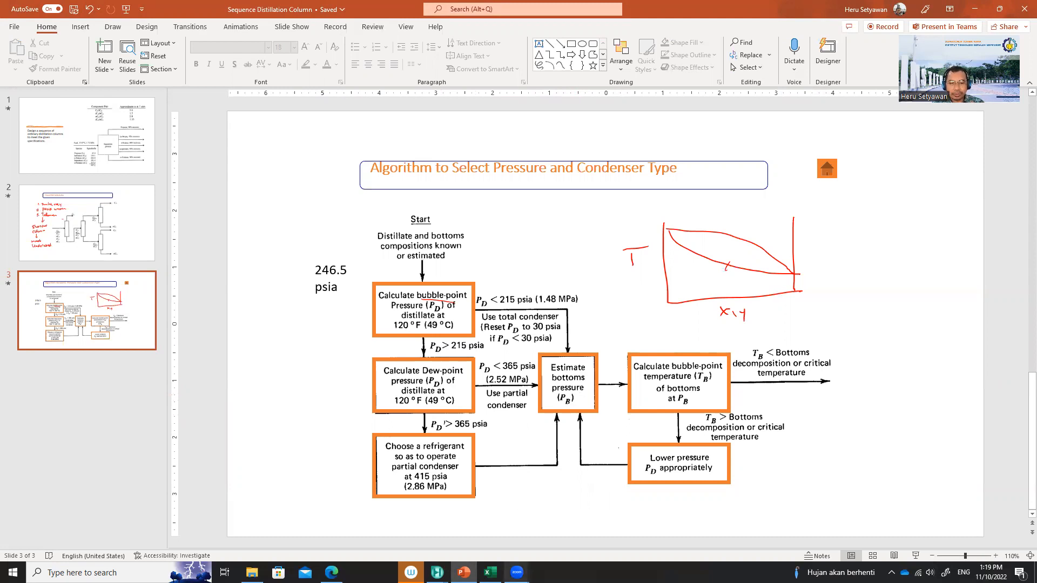
mouse_move(490, 572)
click(493, 533)
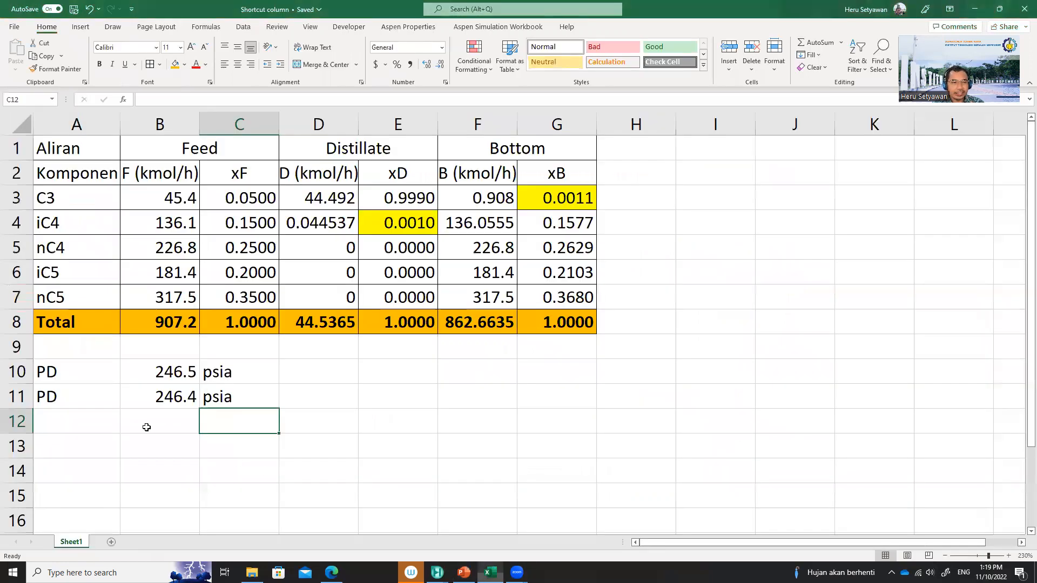
click(73, 423)
text(PB)
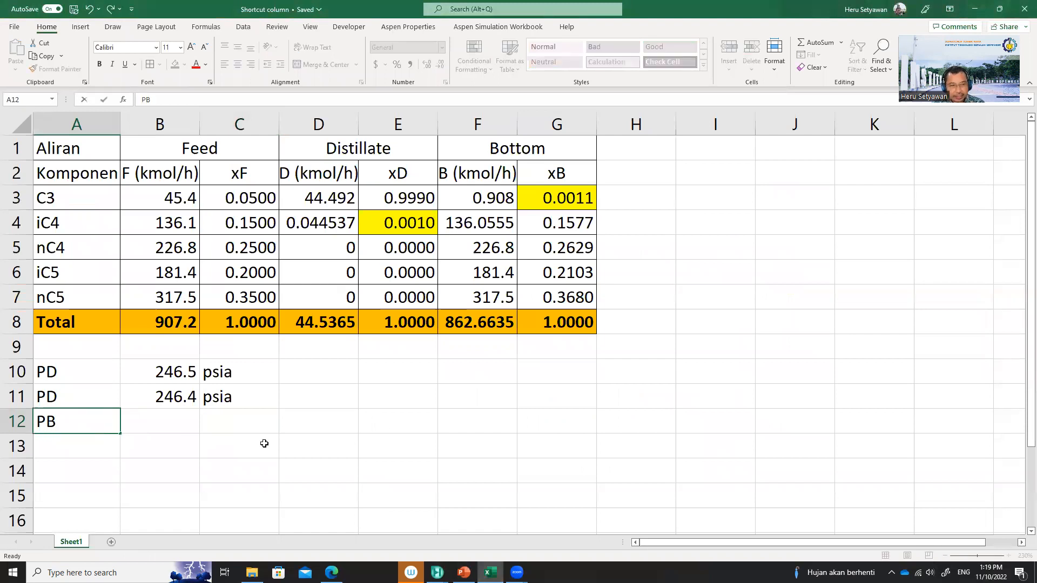
key(Tab)
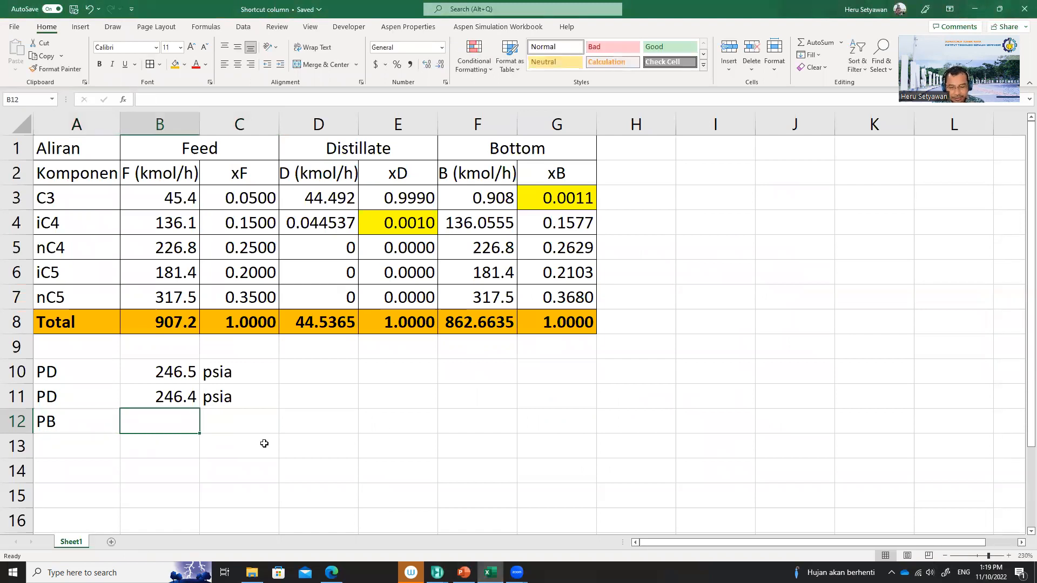
text(=)
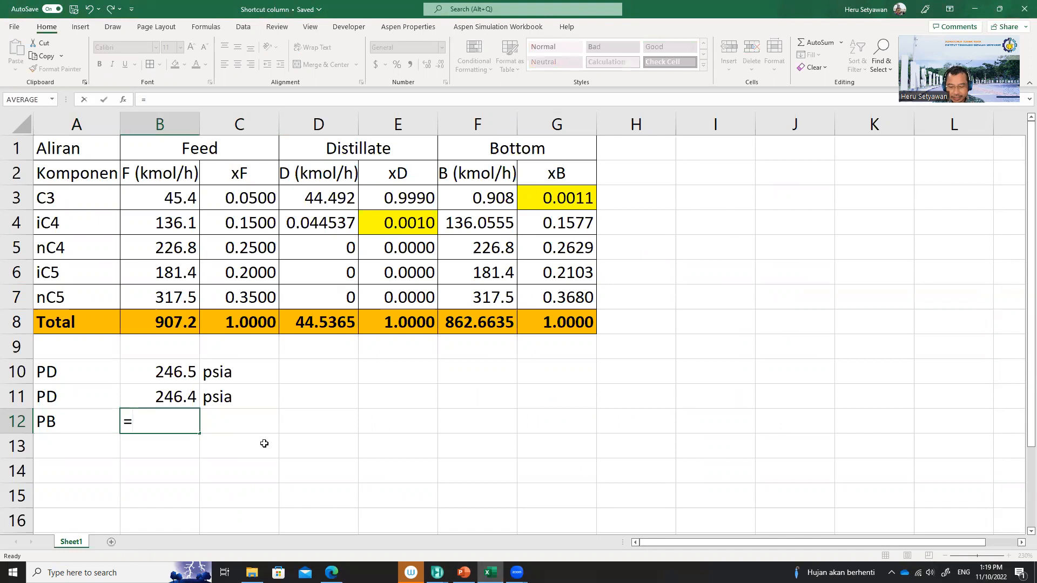
key(Up)
text(+)
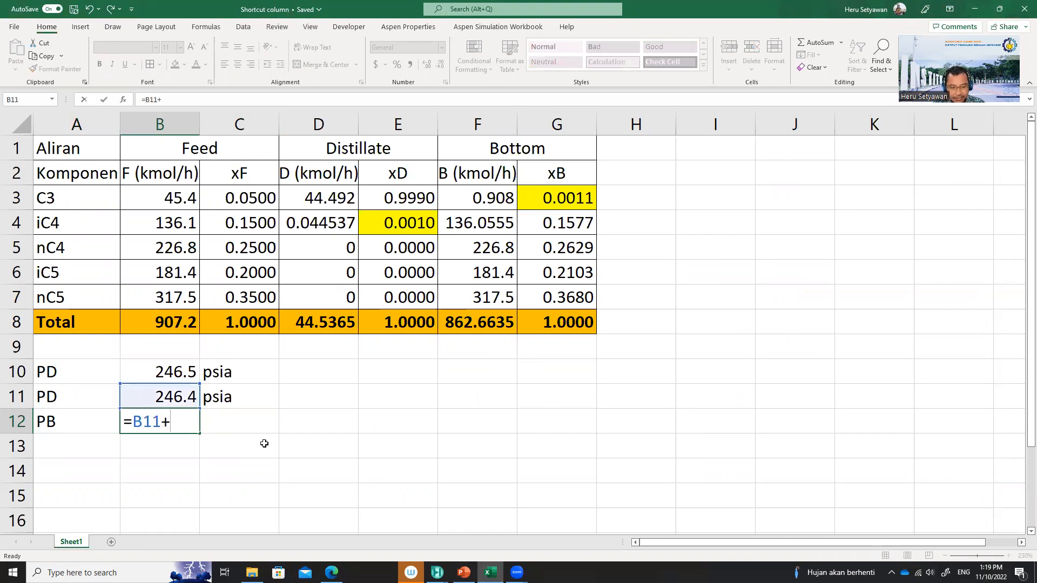
text(10)
key(Return)
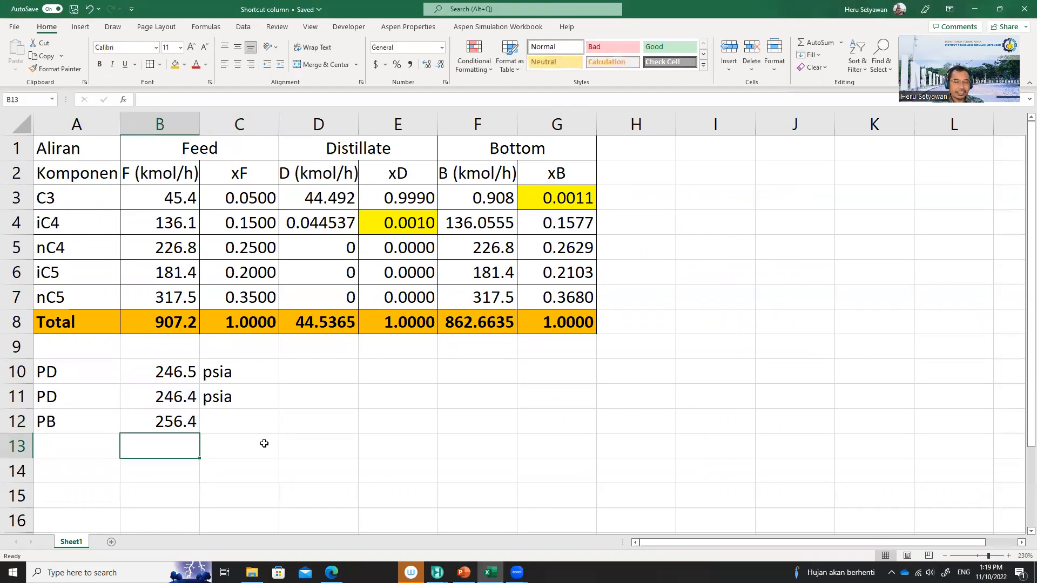
Enter the unit psia beside the PB value in cell C12.
key(Up)
key(Right)
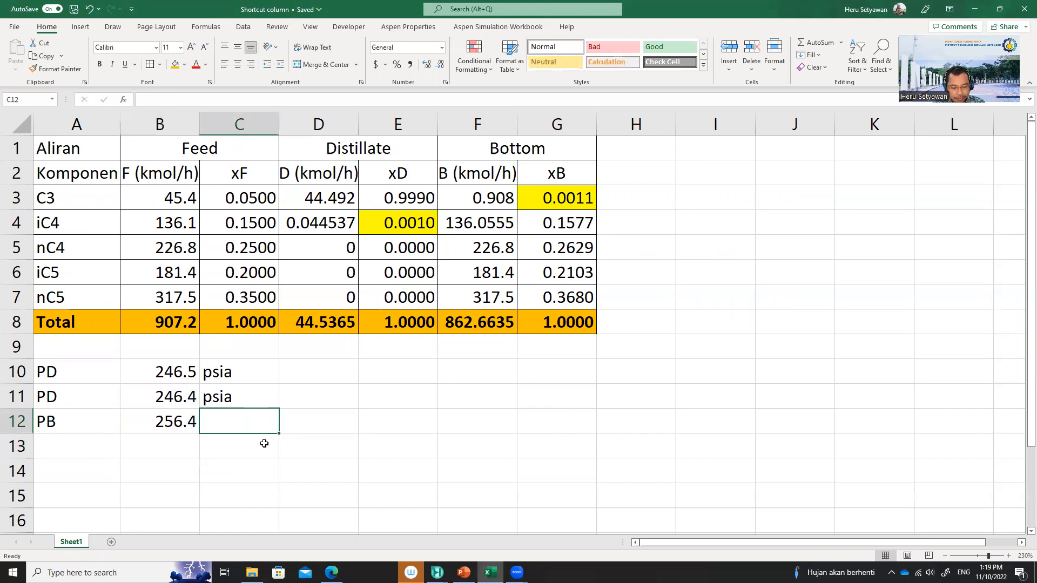
text(psia)
key(Return)
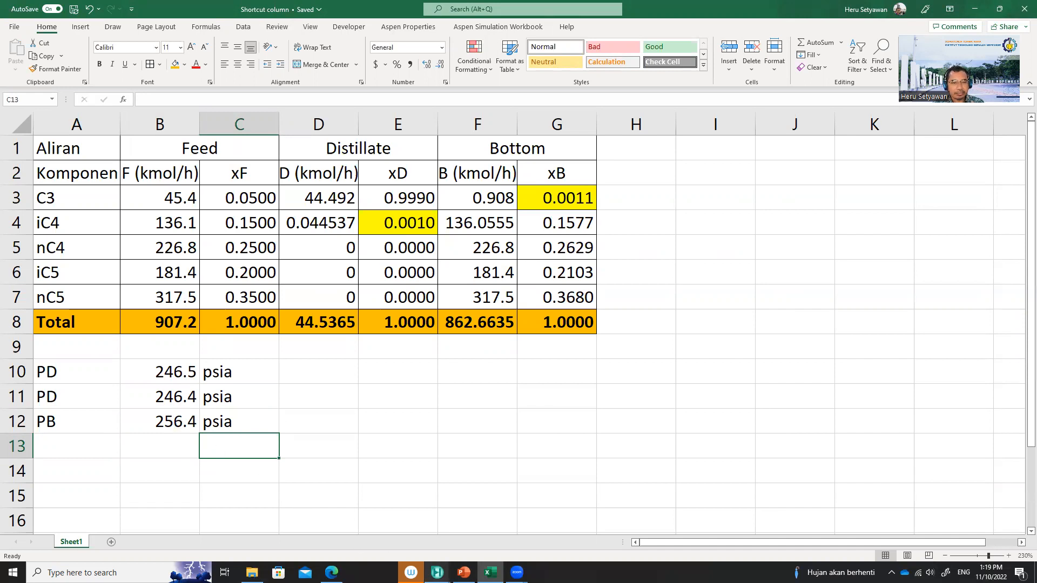
Switch to Aspen HYSYS, close stream Hit PB1 Dis and open the design parameters of shortcut column T-100.
mouse_move(438, 573)
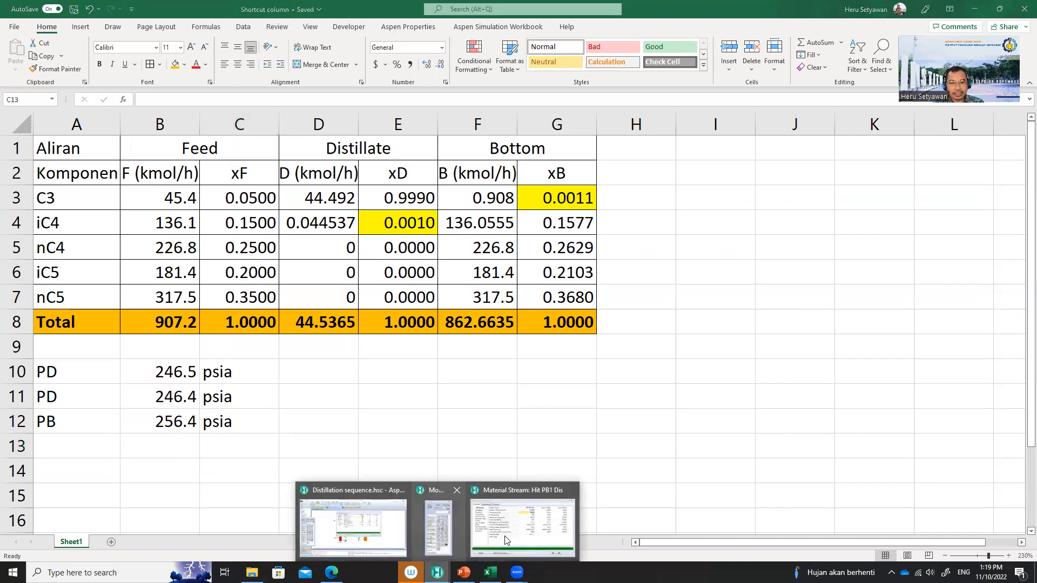
click(523, 527)
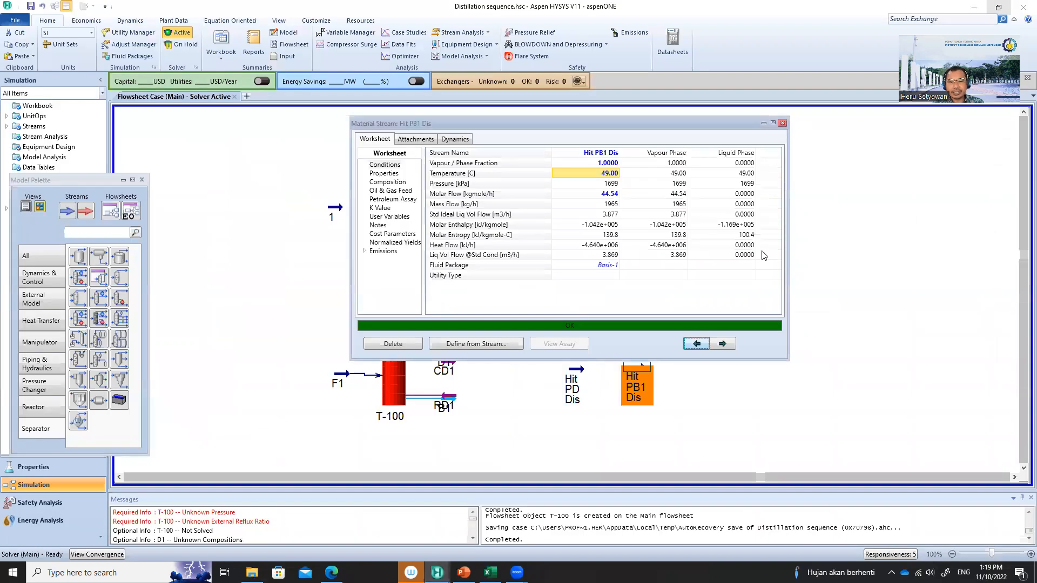
click(782, 123)
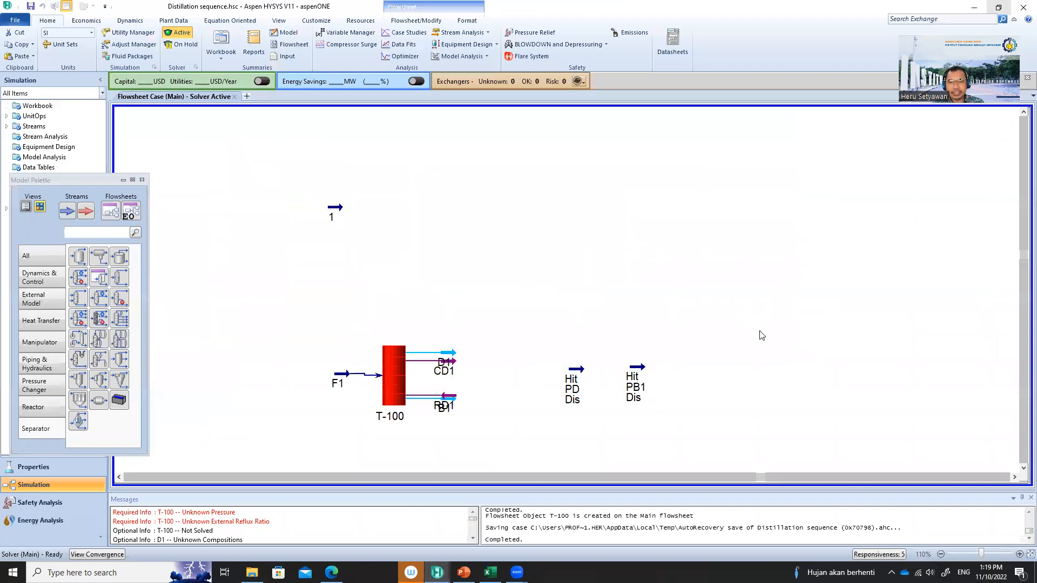
click(338, 381)
double_click(395, 373)
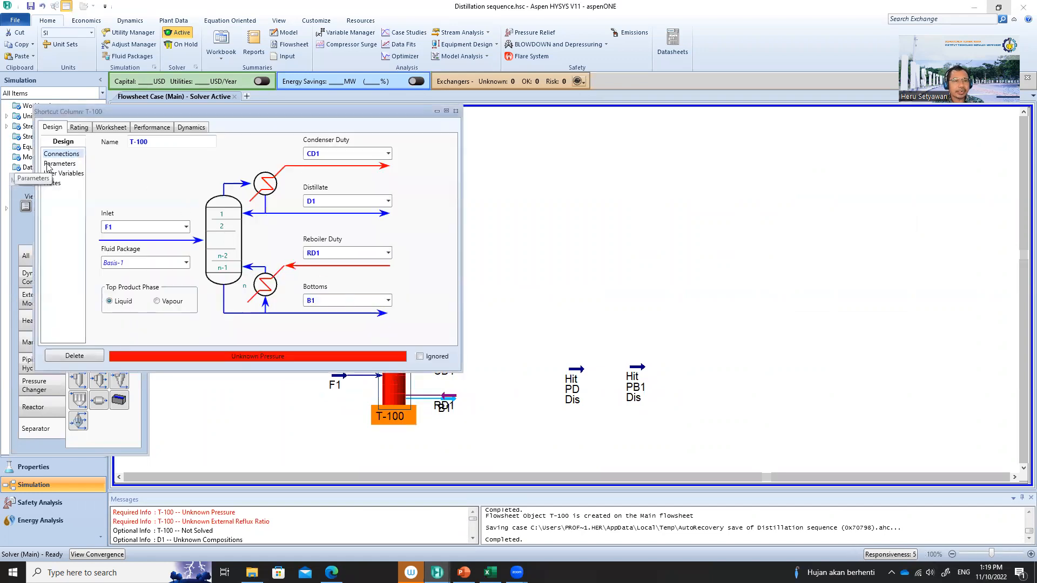
click(52, 164)
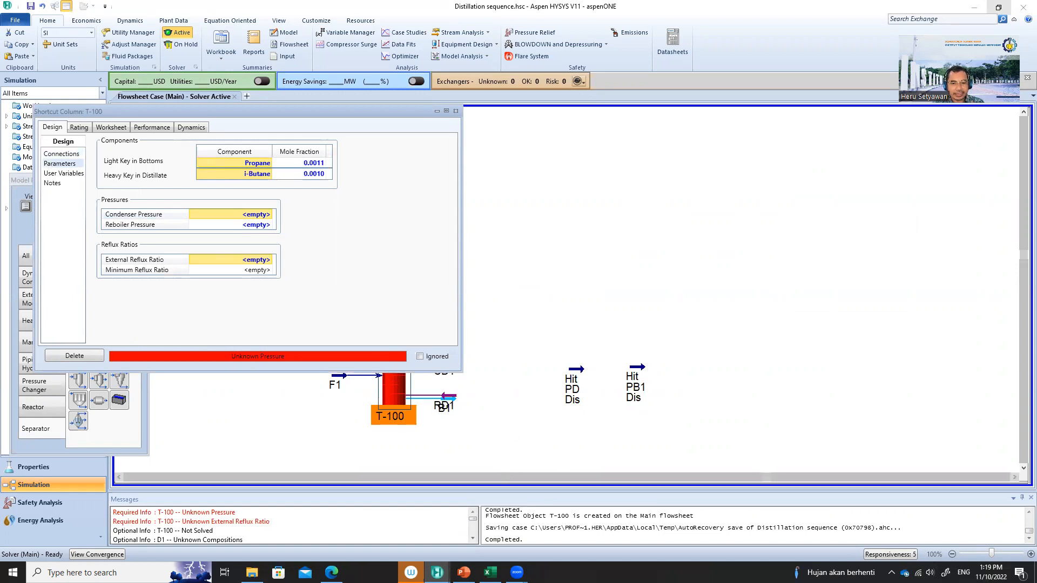
Check PD and PB in Excel, and in Aspen HYSYS set T-100's condenser pressure to 246.4 kPa and reboiler pressure to 256.4 kPa.
click(491, 573)
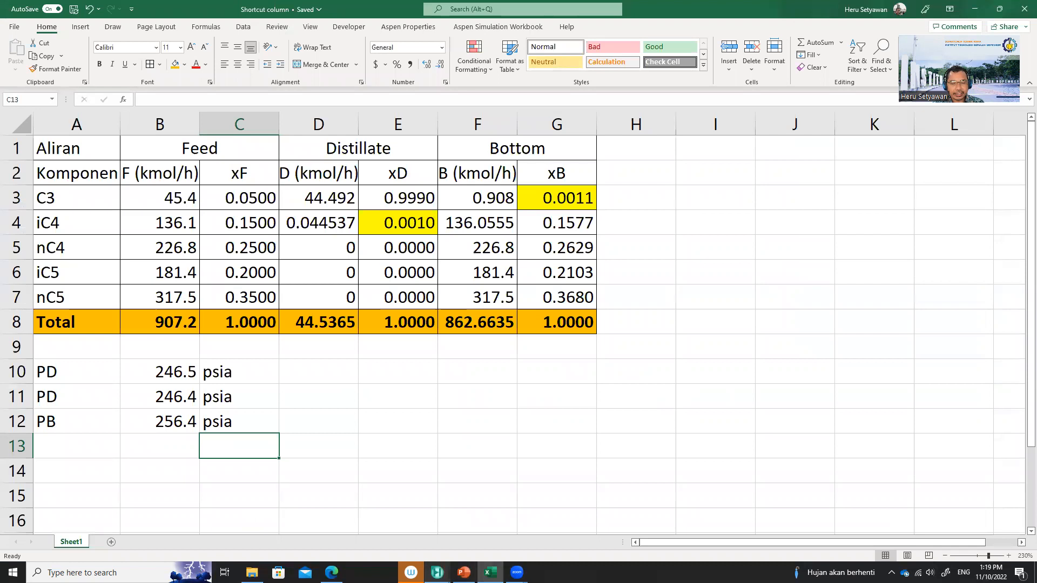
mouse_move(437, 572)
click(519, 535)
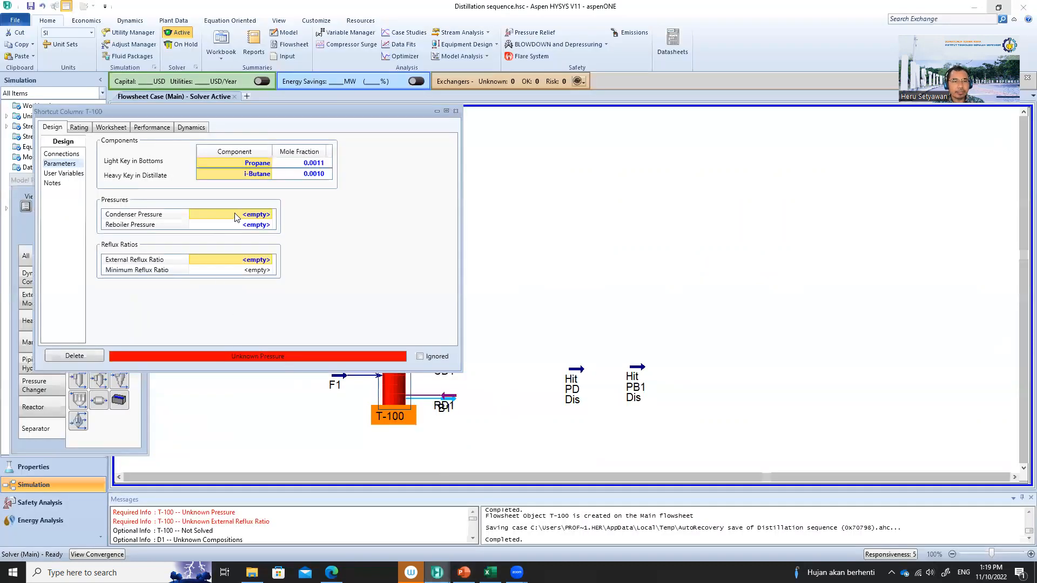
text(246.4)
key(Return)
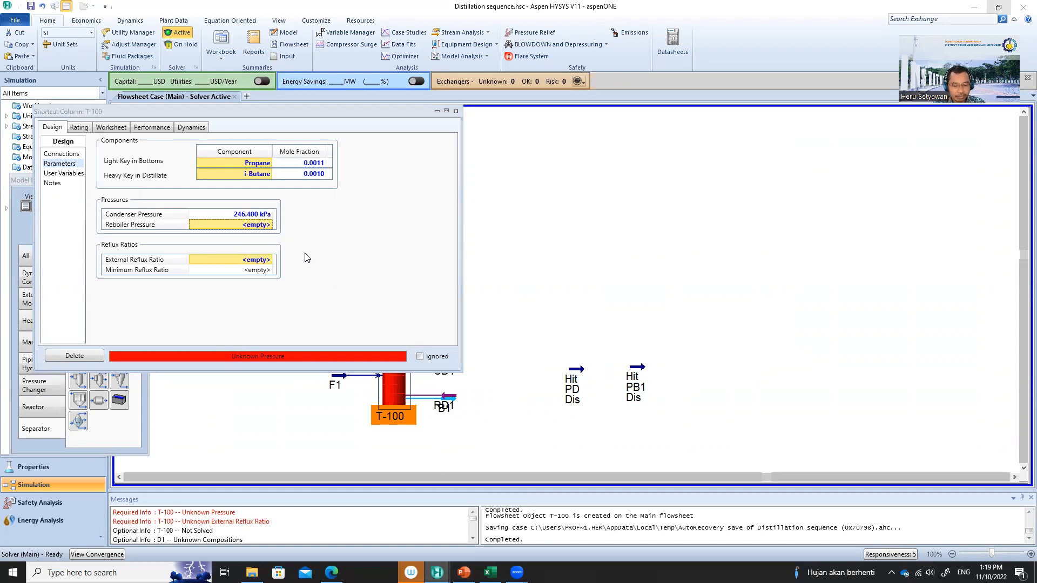
text(256.4)
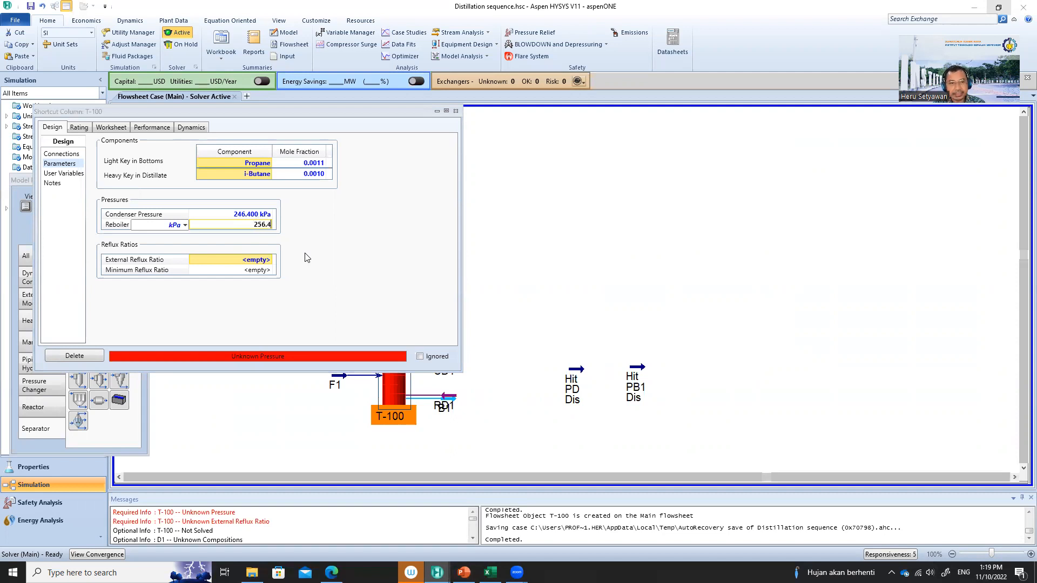
key(Return)
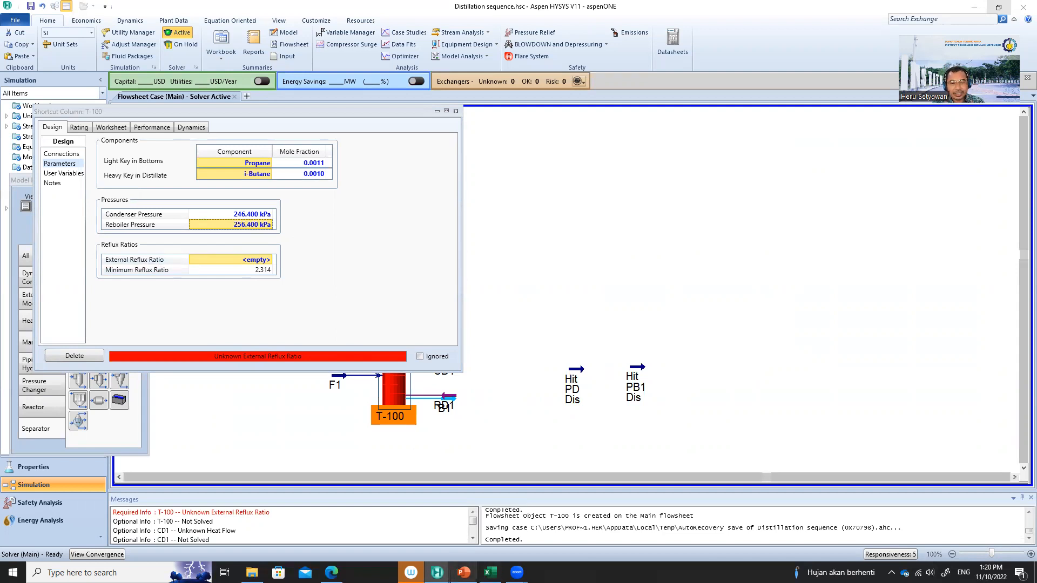
Read T-100's minimum reflux ratio and record it in row 13 of the Excel balance as Rm, 2.314.
mouse_move(490, 573)
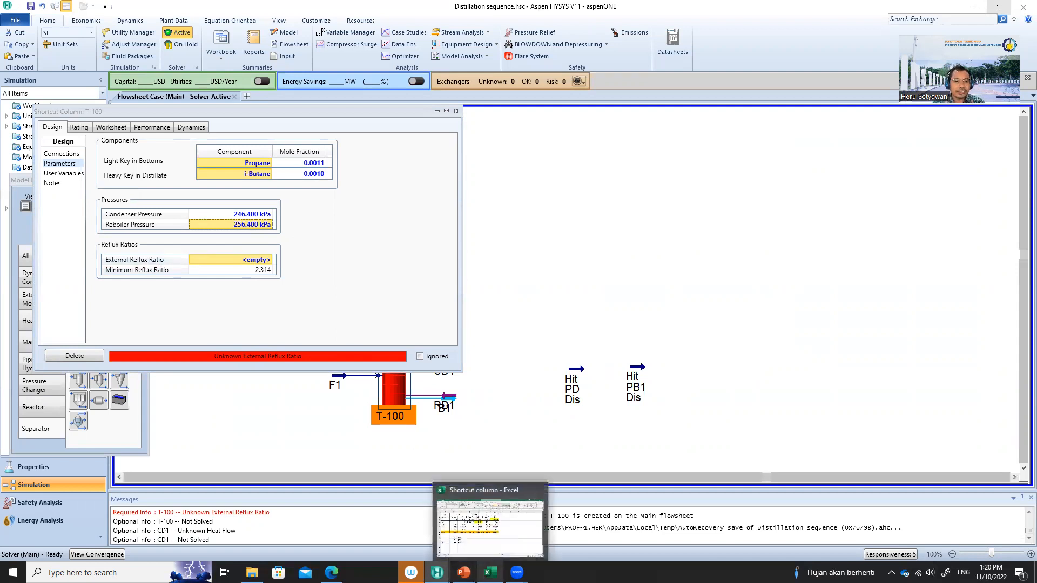
click(254, 272)
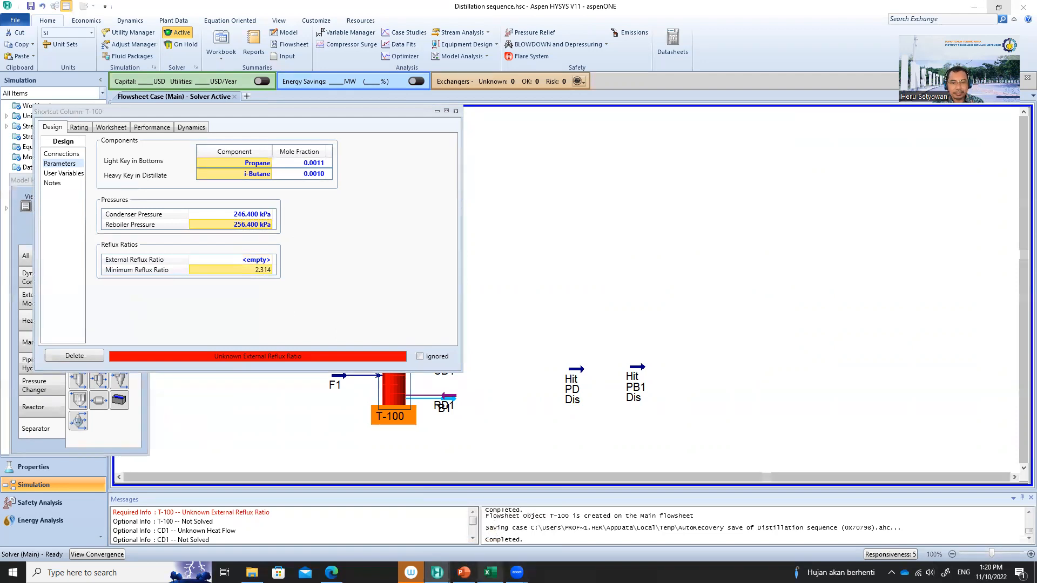
click(489, 572)
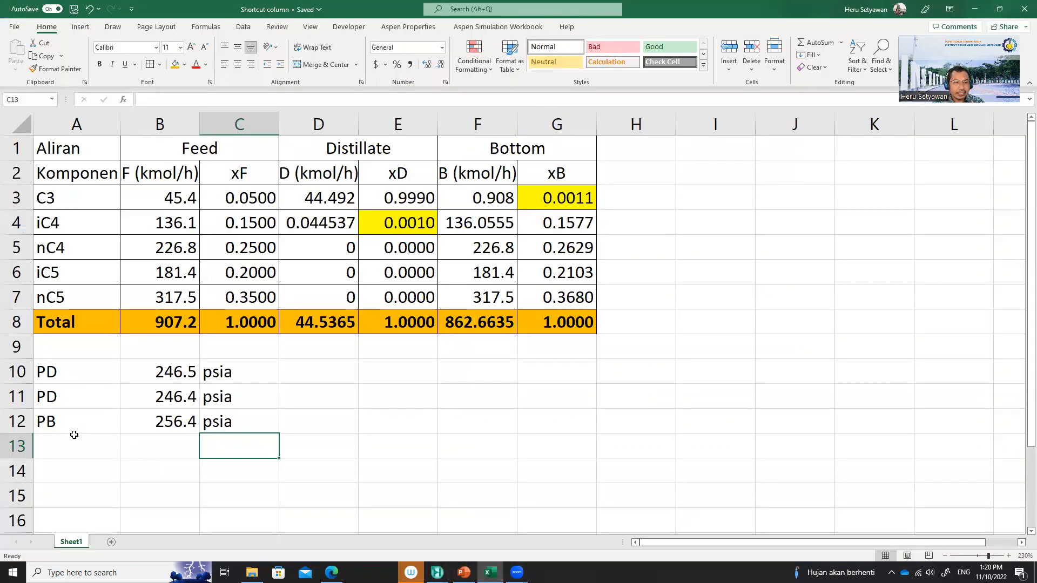
click(69, 451)
text(Rm)
key(Tab)
text(2.3)
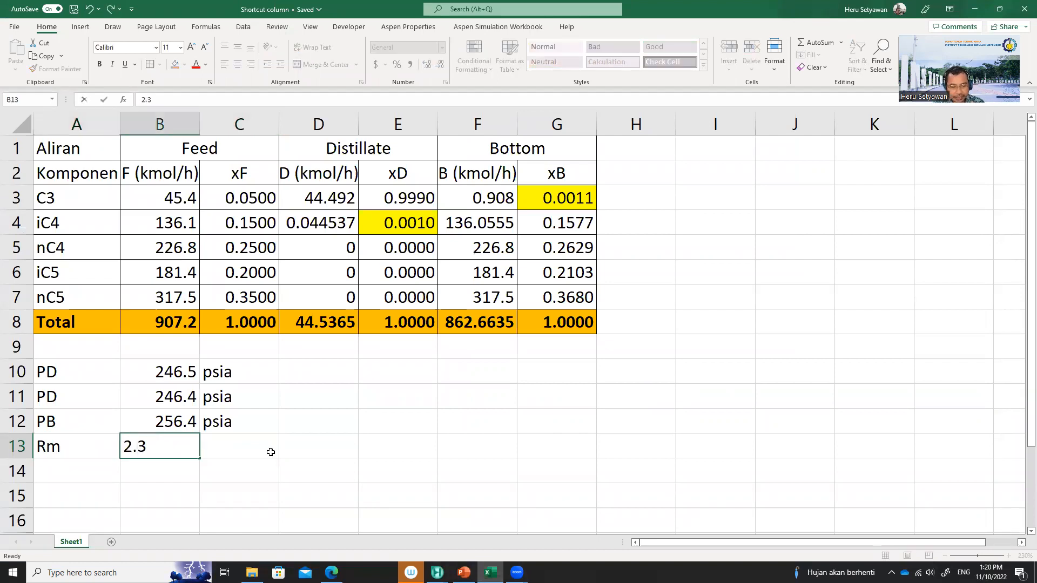
text(14)
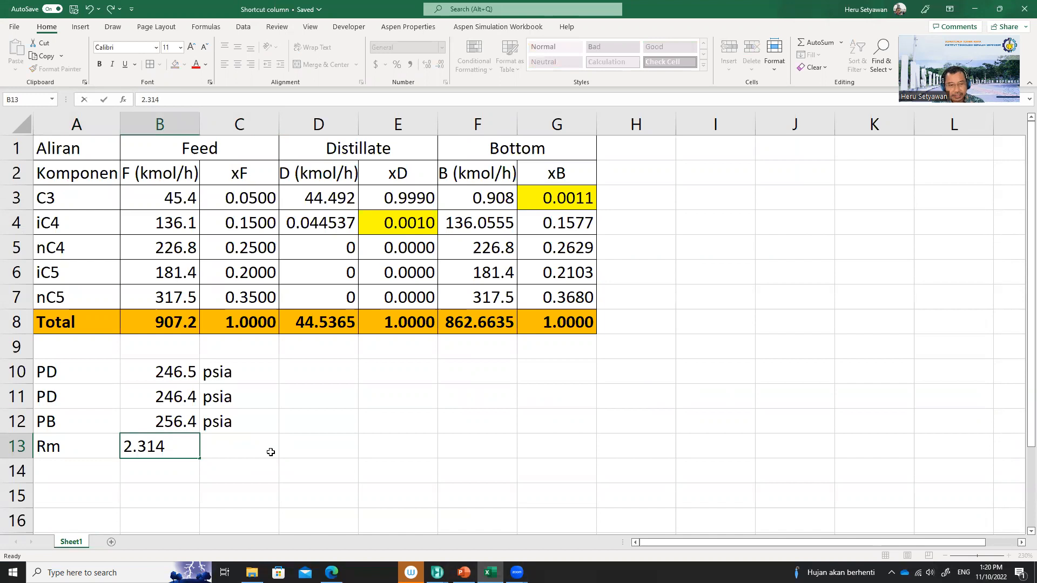
key(Return)
key(Up)
key(Left)
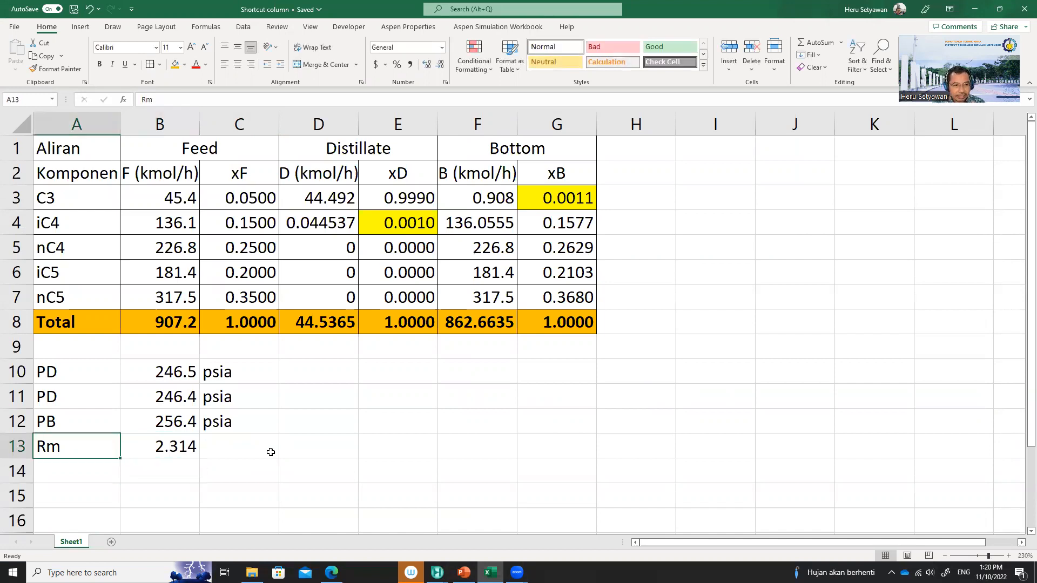
Enter the label R = 1.5Rm in cell A14, and in row 15 add R with the formula =B13*1.5.
key(Down)
text(R = 1.5Rm)
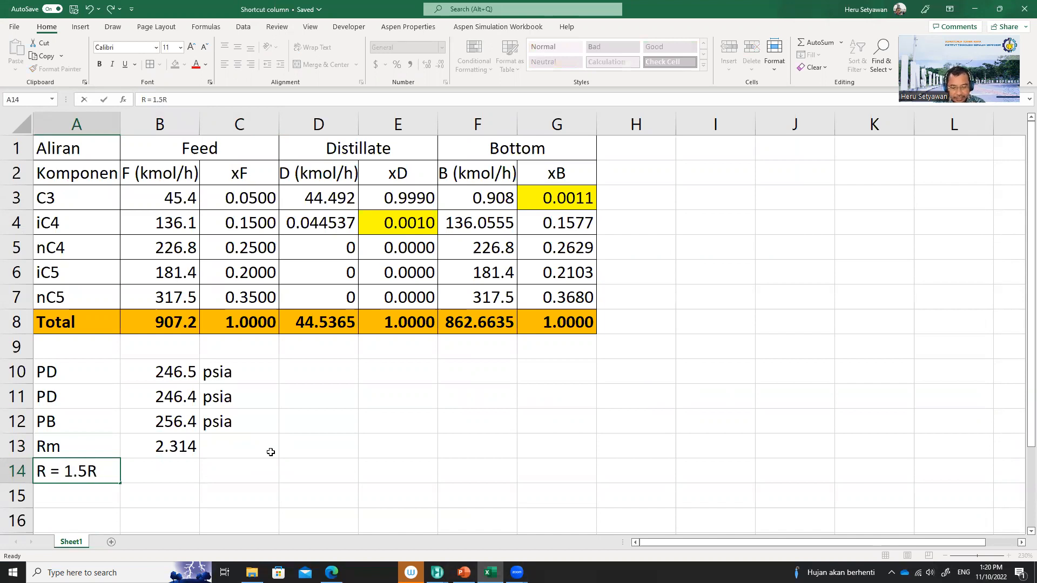
key(Return)
text(R)
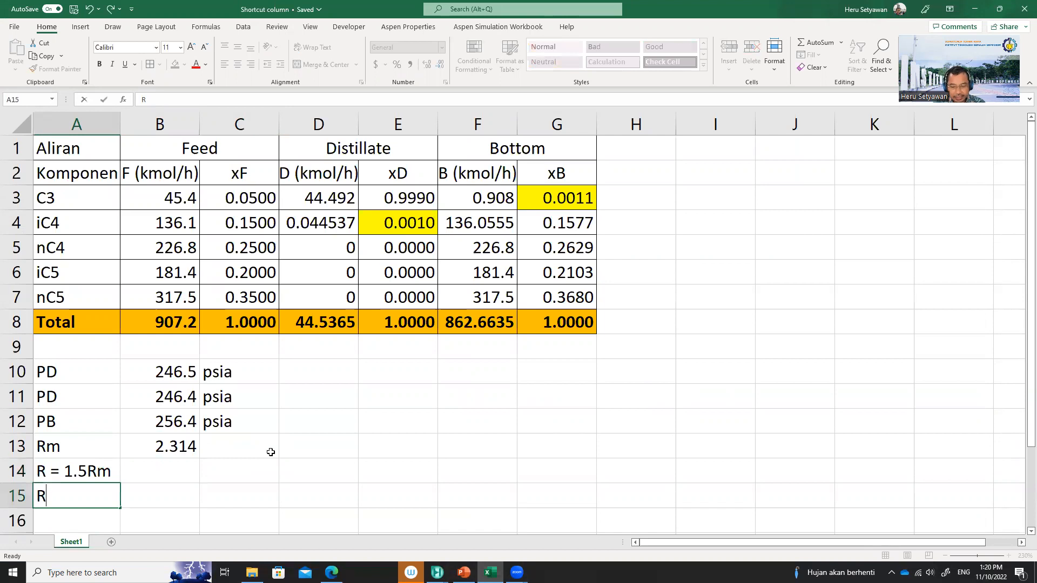
key(Tab)
text(=)
key(Up)
key(Up)
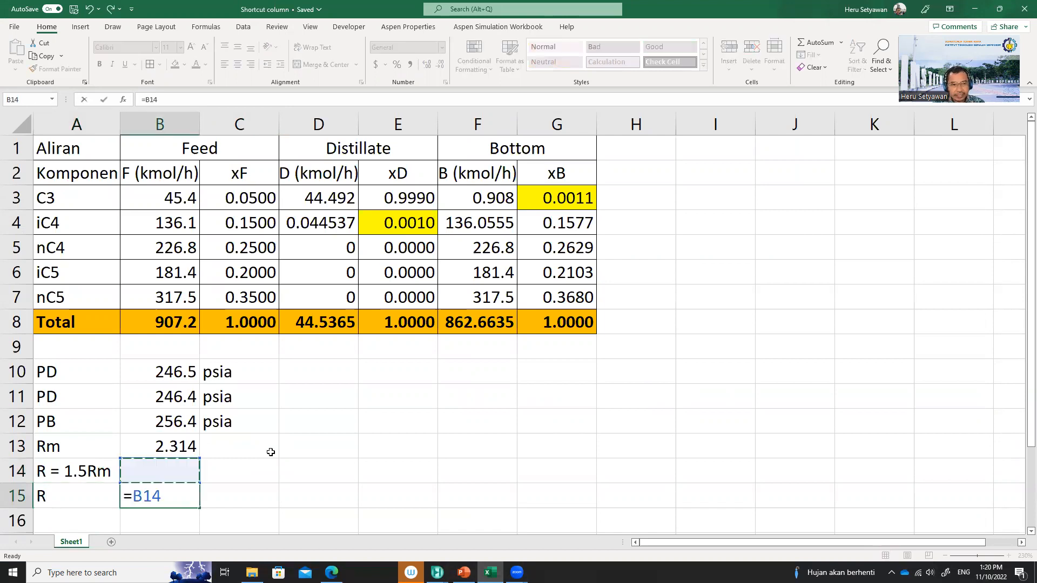
text(*1.5)
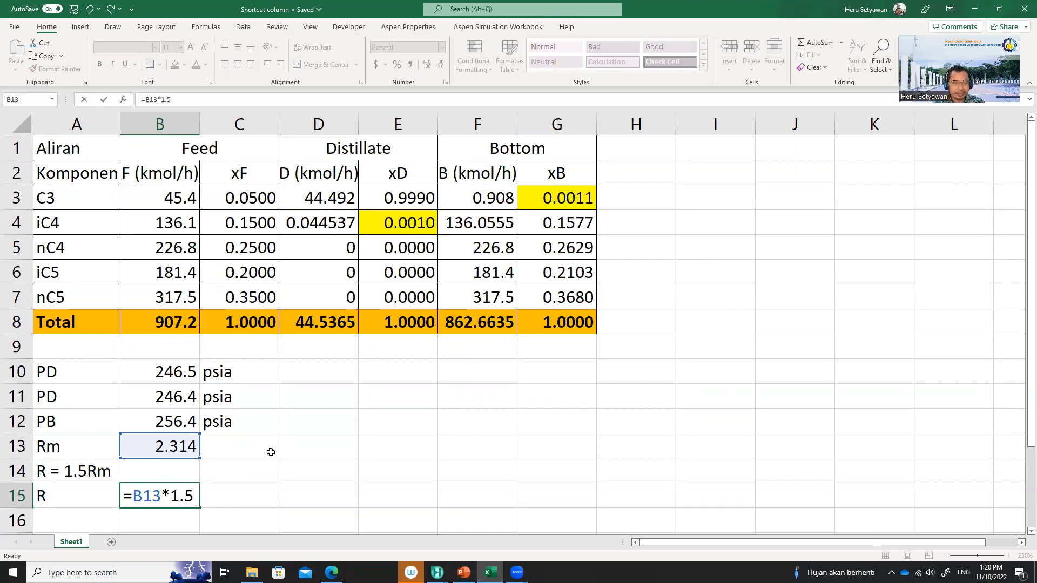
key(Return)
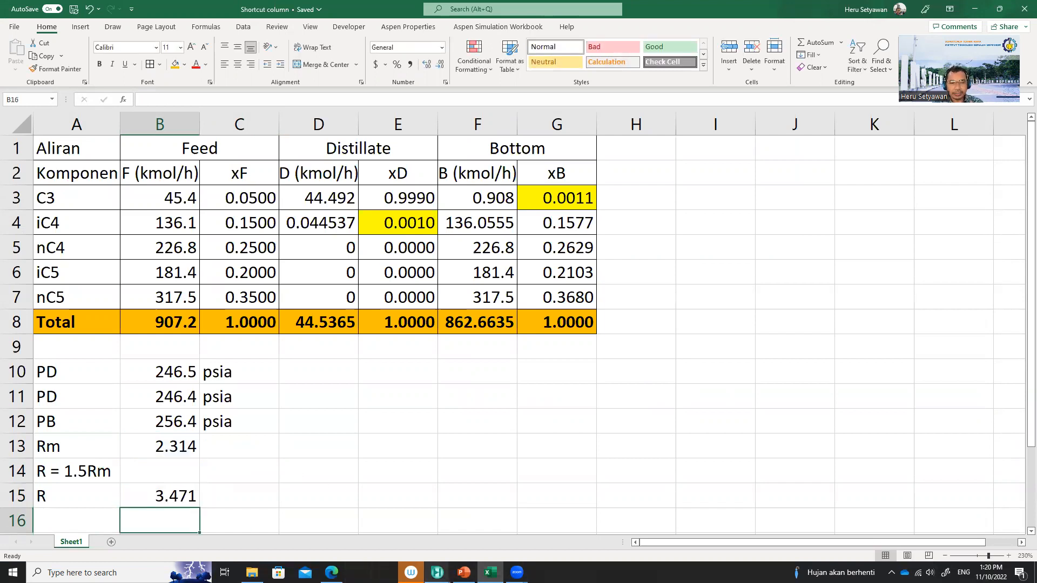
Switch to Aspen HYSYS and set the external reflux ratio of column T-100 to 3.741.
mouse_move(437, 573)
click(518, 521)
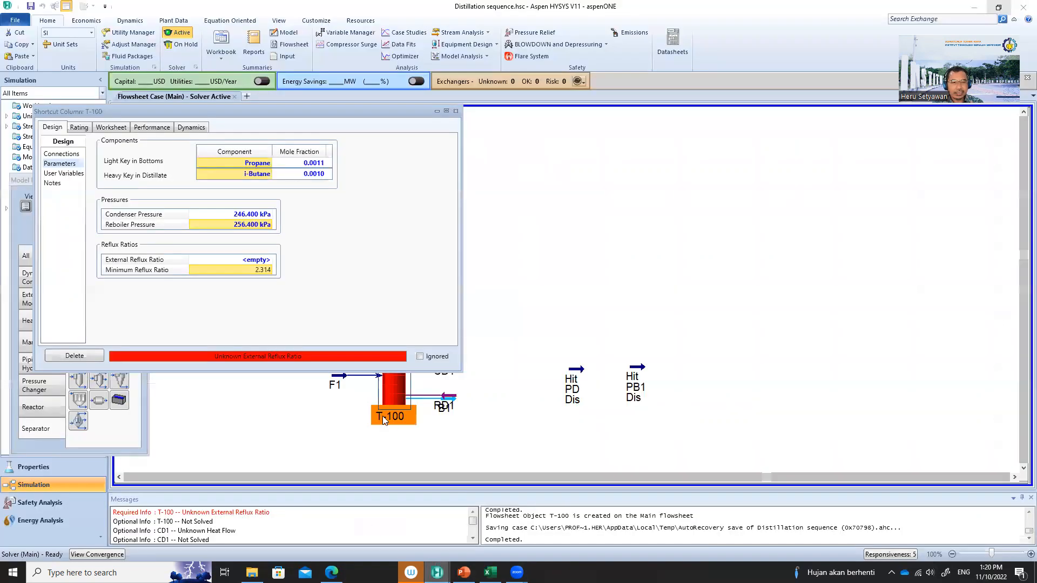
click(254, 261)
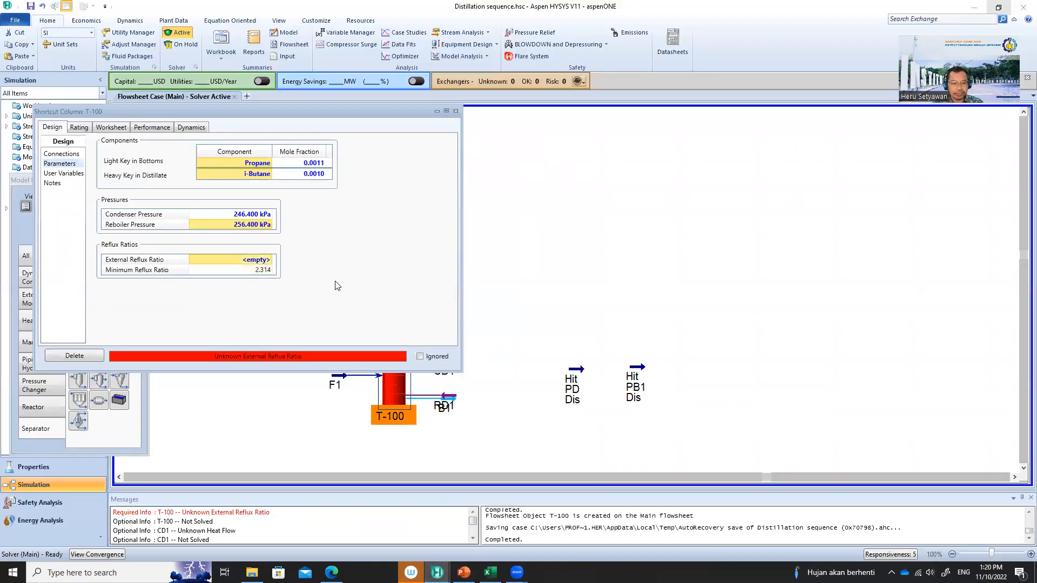
text(3.7)
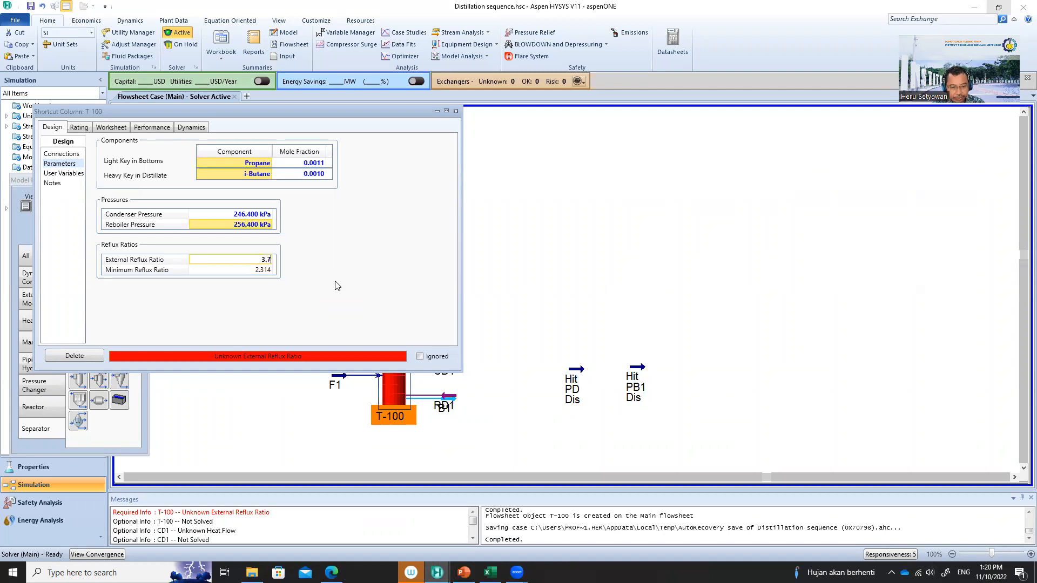
text(41)
key(Return)
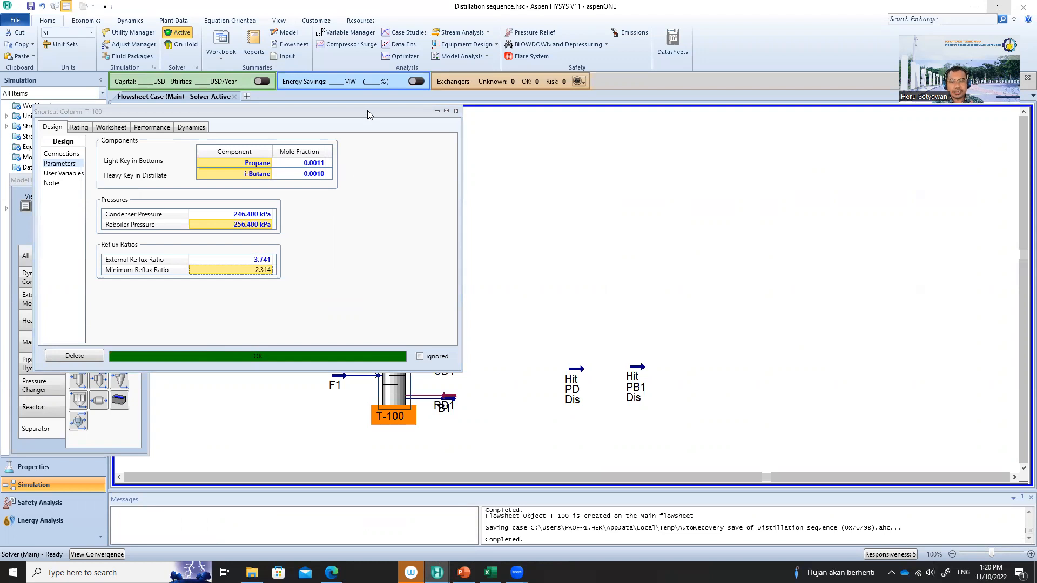
Check the pressure units in Excel, return to T-100 in Aspen HYSYS and set the condenser pressure to 246.4 psia, dismissing the warning.
drag(368, 110, 654, 131)
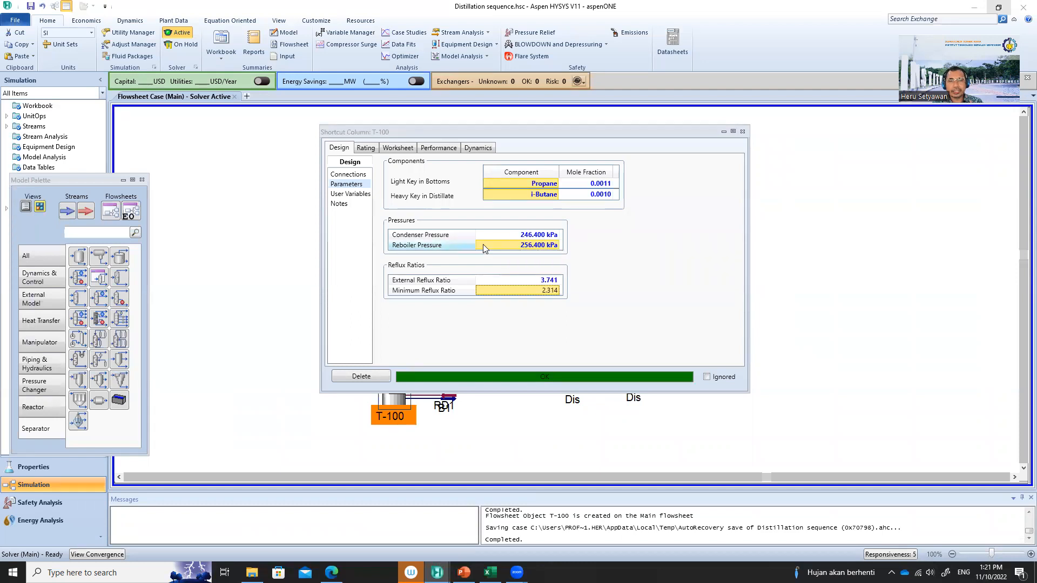
click(527, 239)
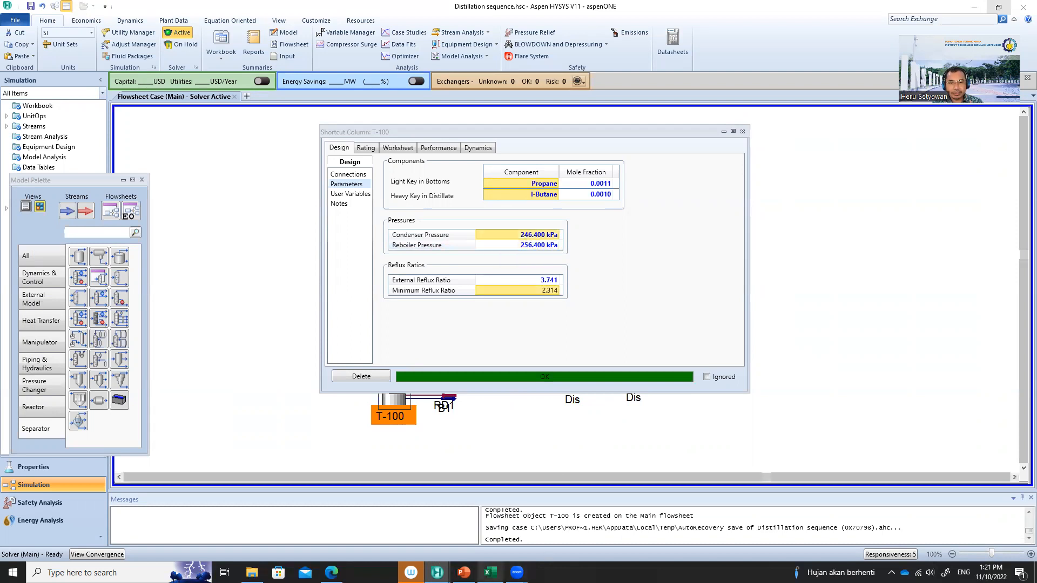
mouse_move(489, 573)
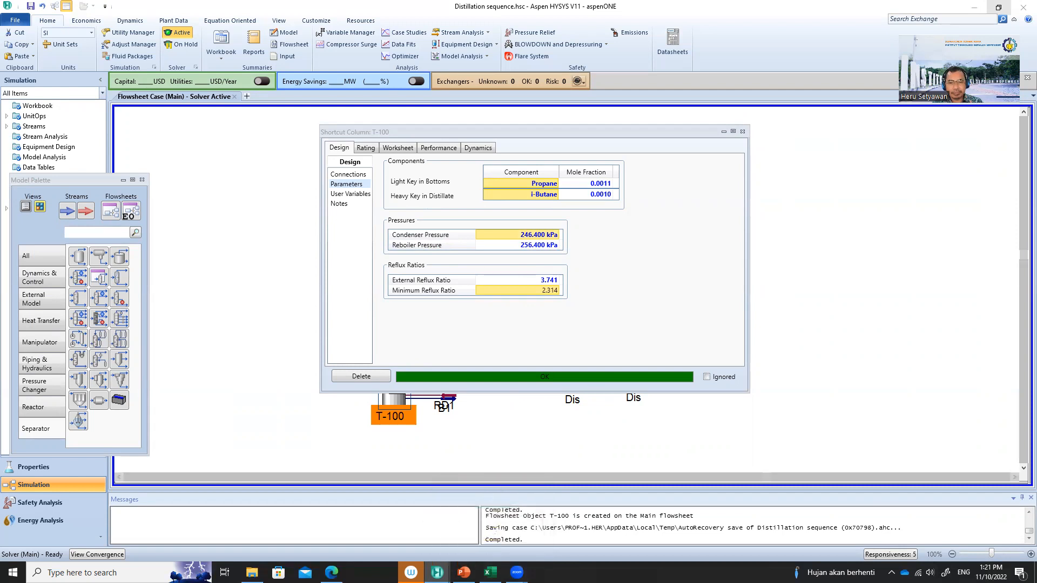
click(489, 573)
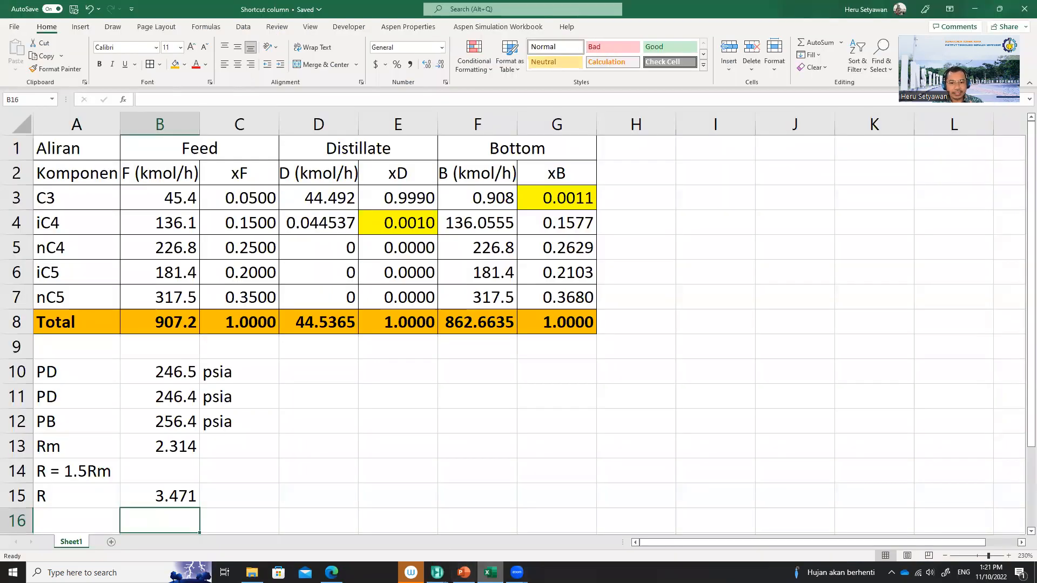
mouse_move(437, 573)
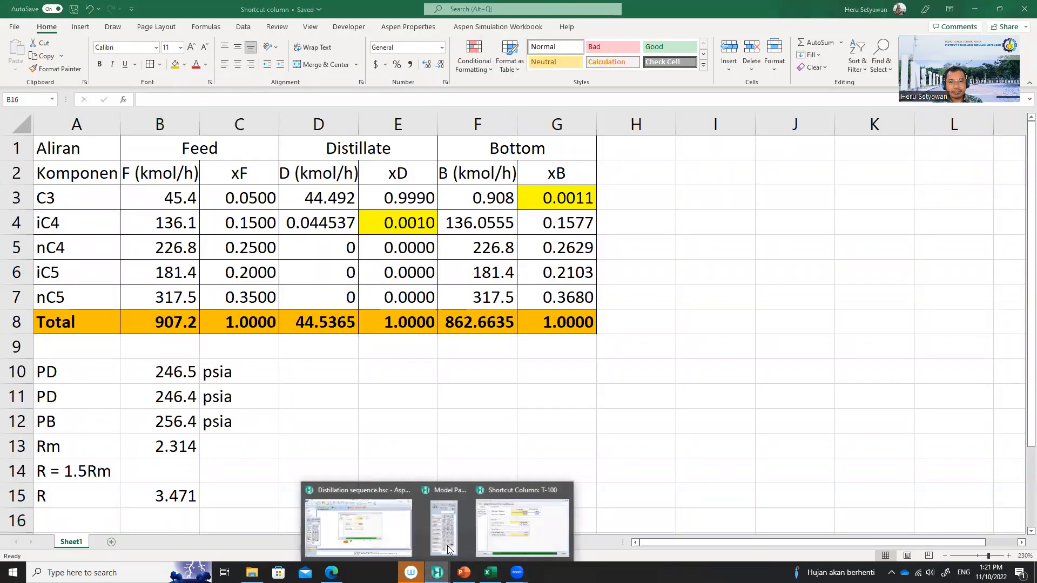
click(505, 538)
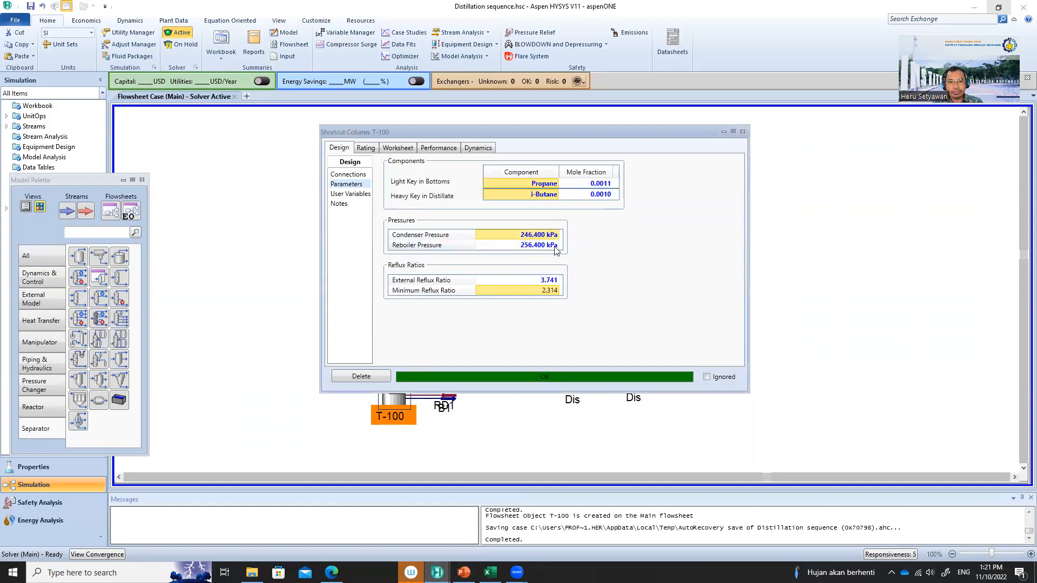
text(246)
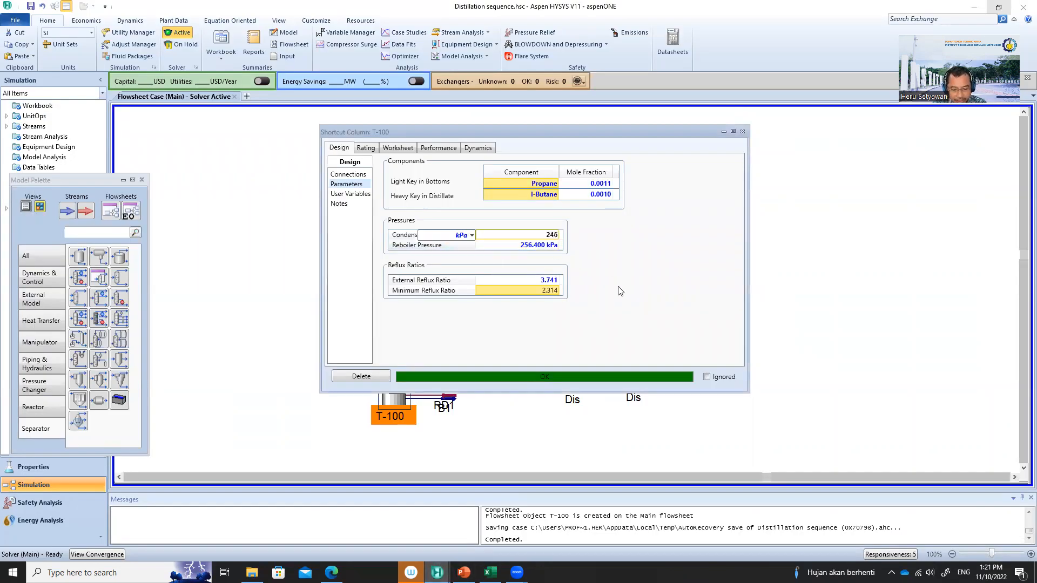
text(.4)
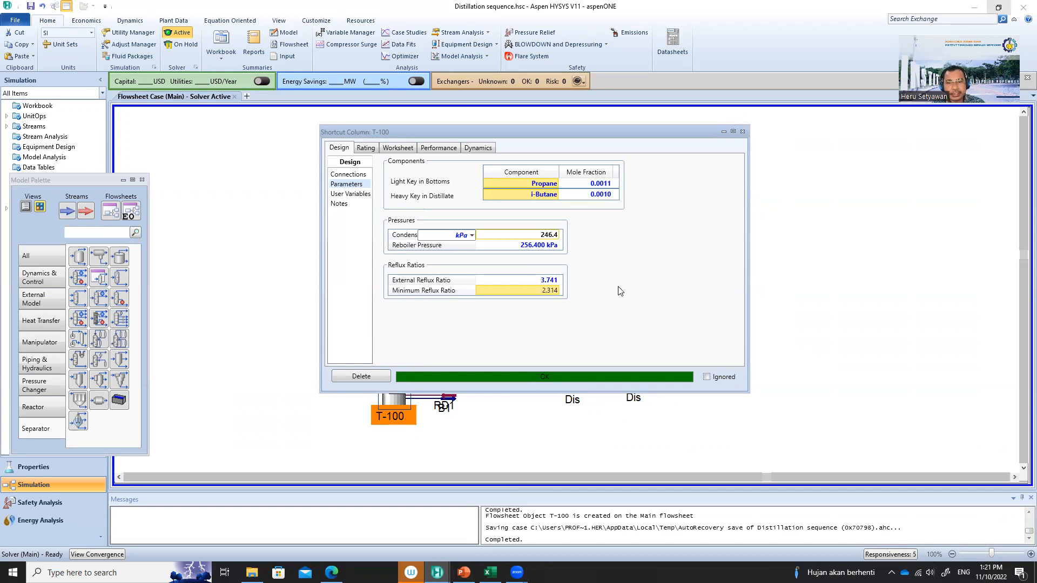
click(471, 235)
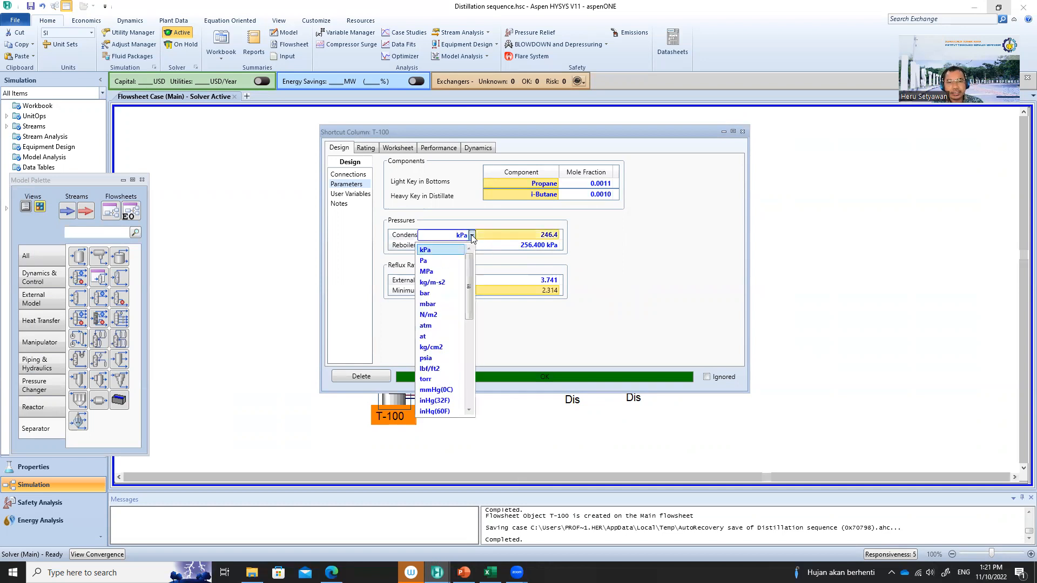
click(426, 358)
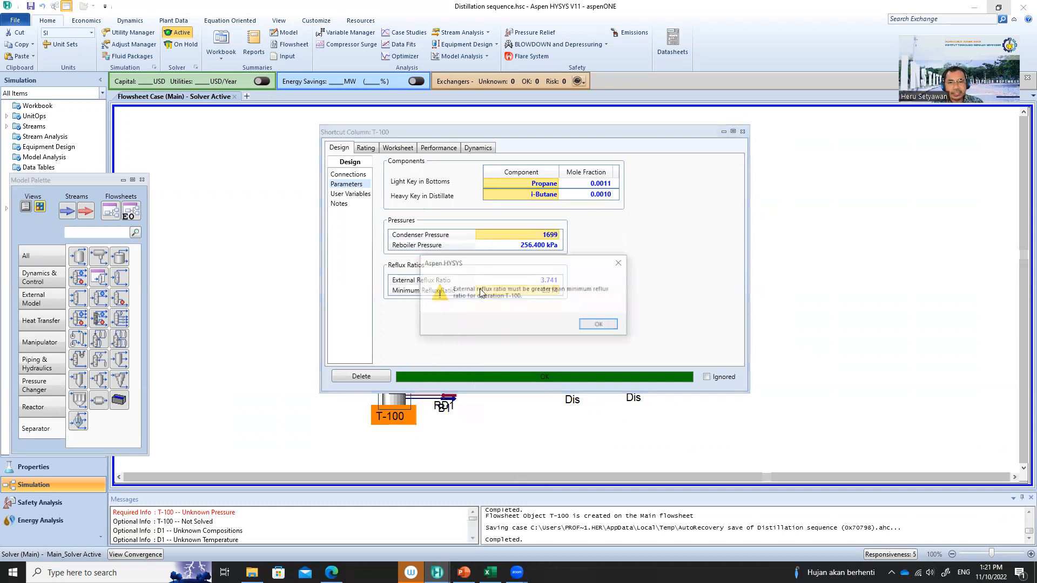
click(594, 326)
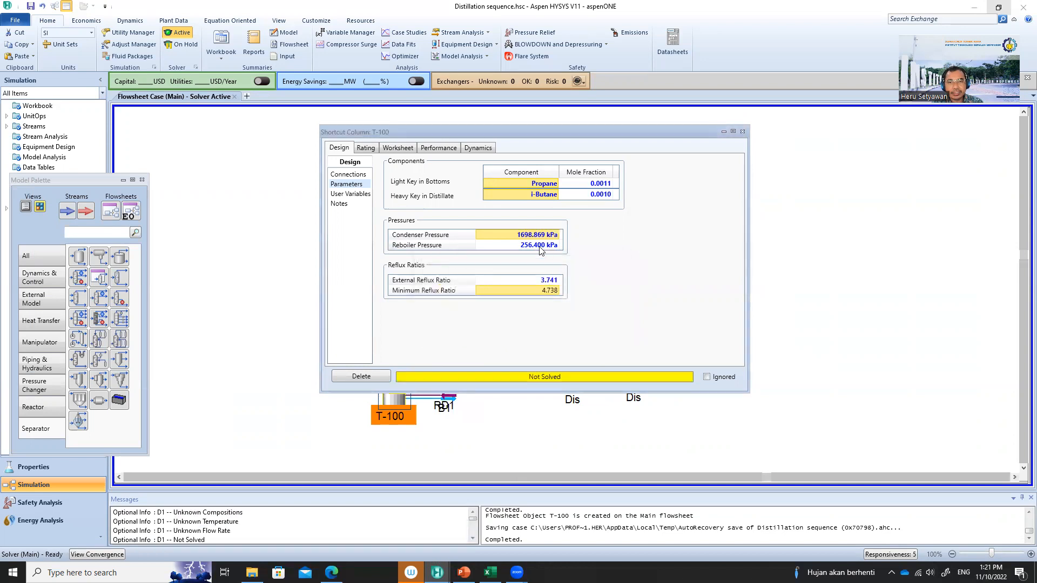
Set T-100's reboiler pressure to 256.4 psia and dismiss the reflux ratio warning.
text(256.4)
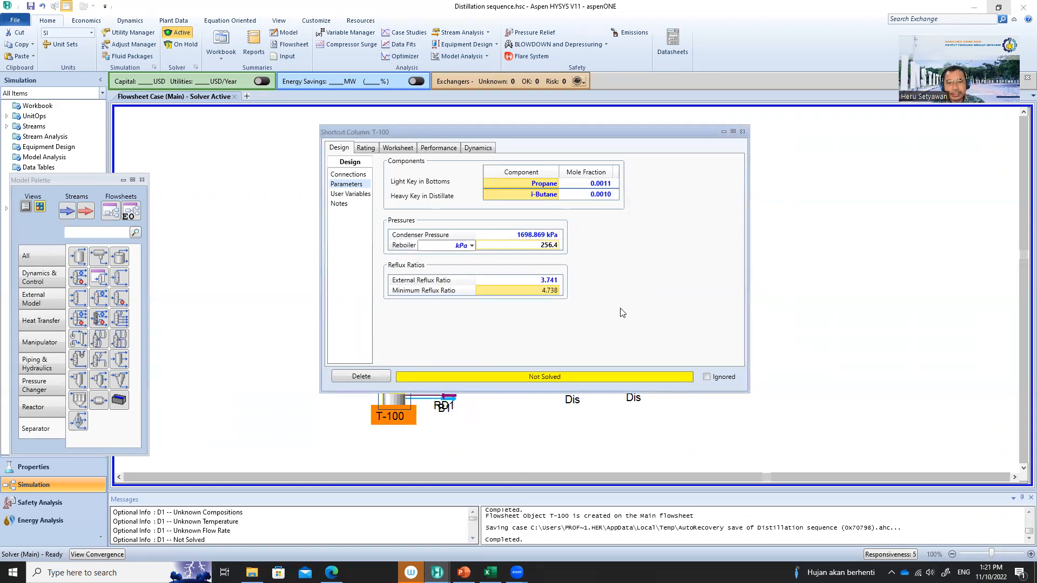
click(472, 245)
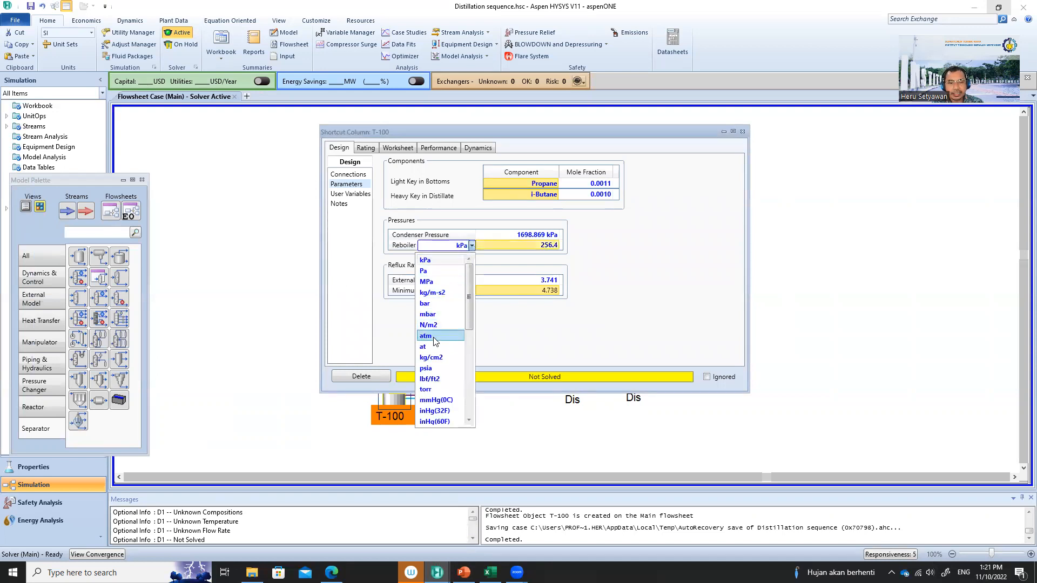
click(437, 368)
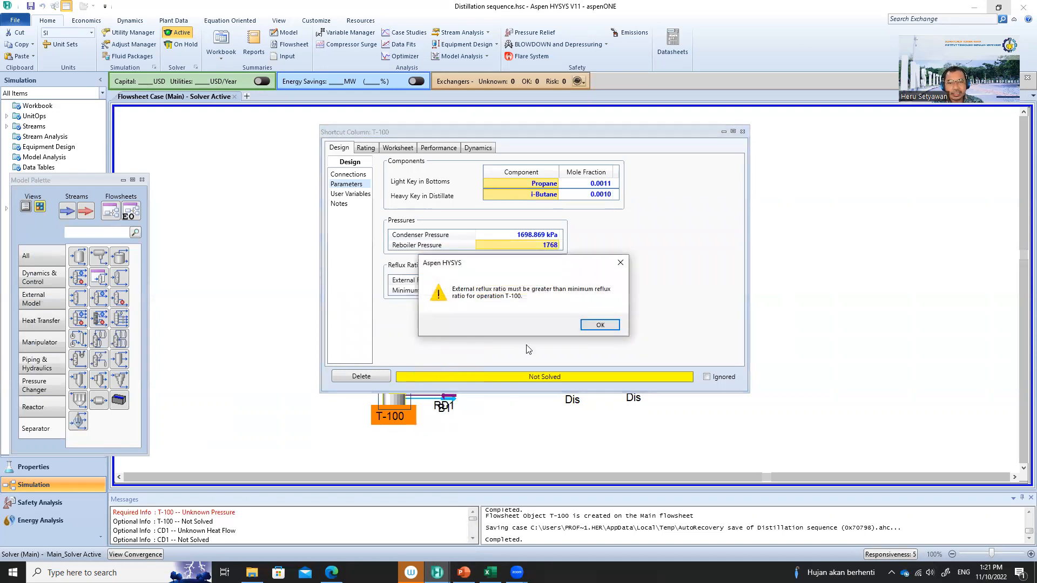
click(601, 326)
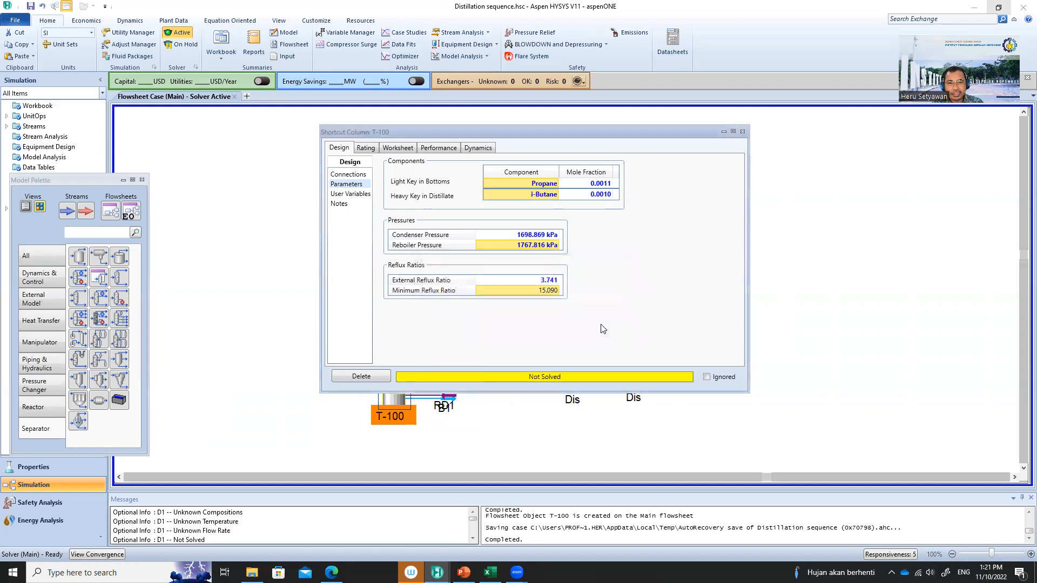
Clear T-100's external reflux ratio and compare its minimum reflux ratio with the Rm value in the Excel sheet.
click(552, 282)
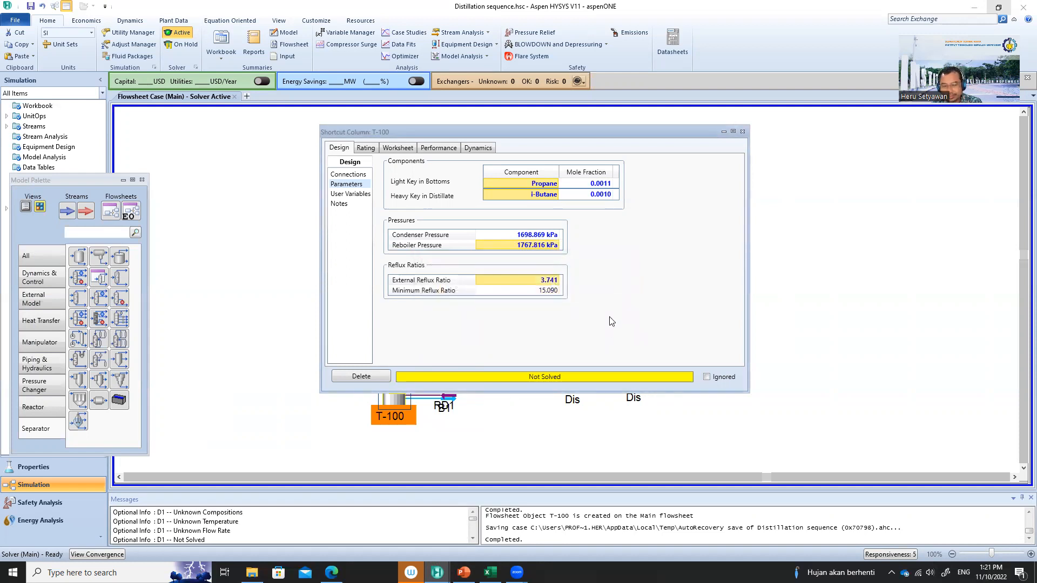
key(Delete)
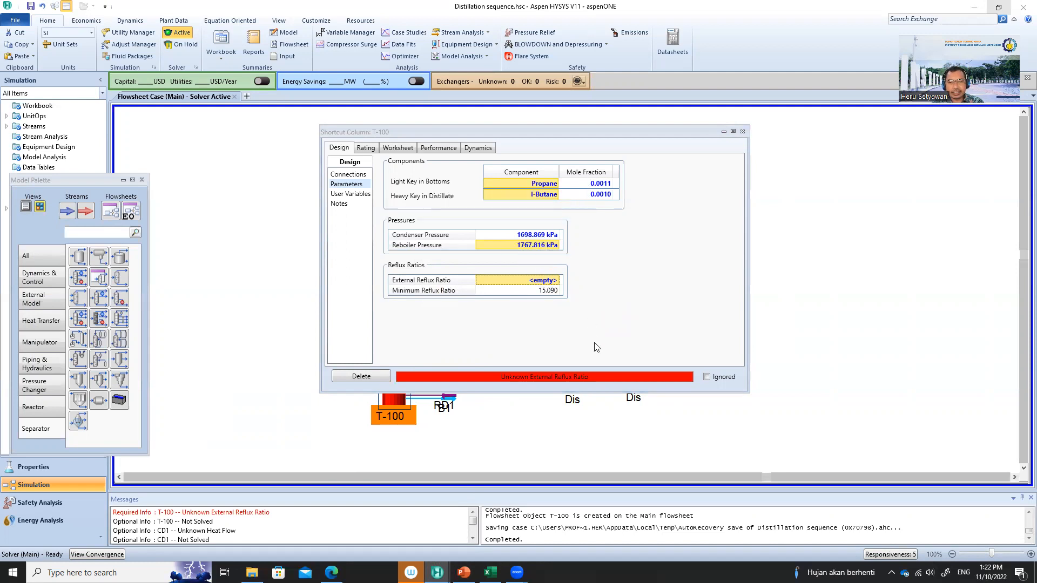
mouse_move(490, 572)
click(489, 541)
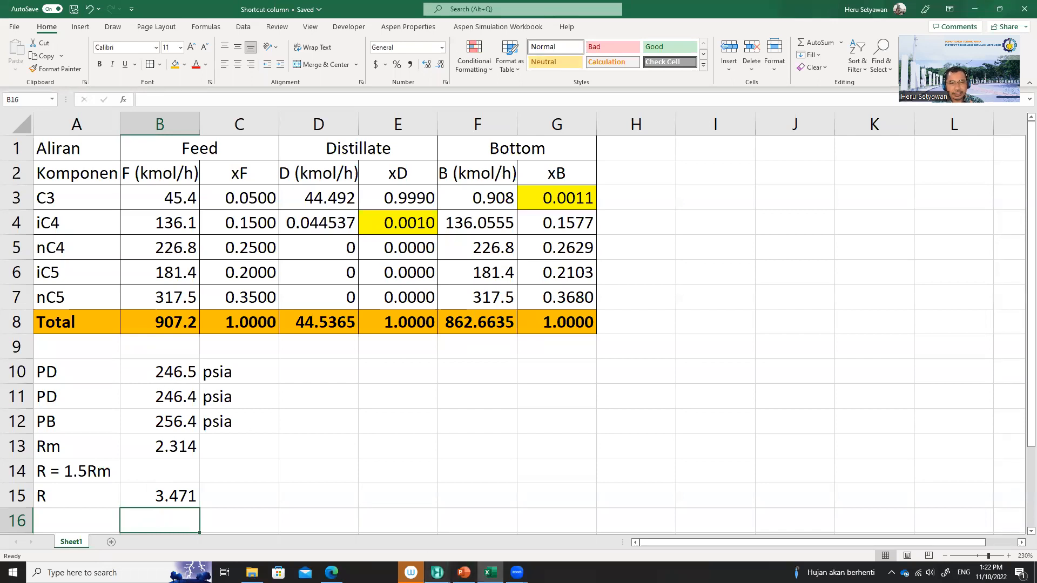
mouse_move(438, 572)
click(511, 540)
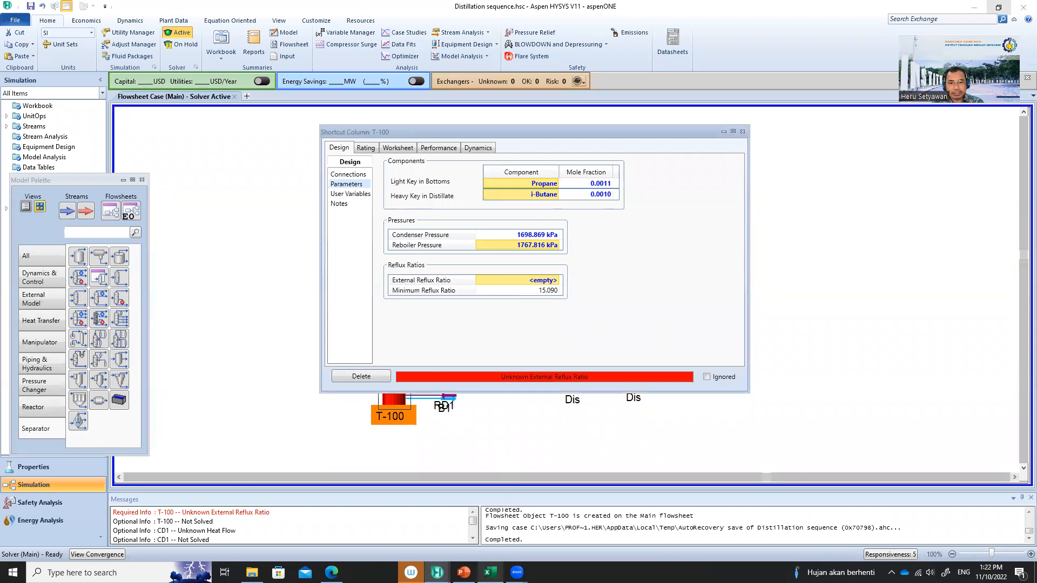
Switch to Excel and set the Rm value in cell B13 to 15.090.
click(490, 572)
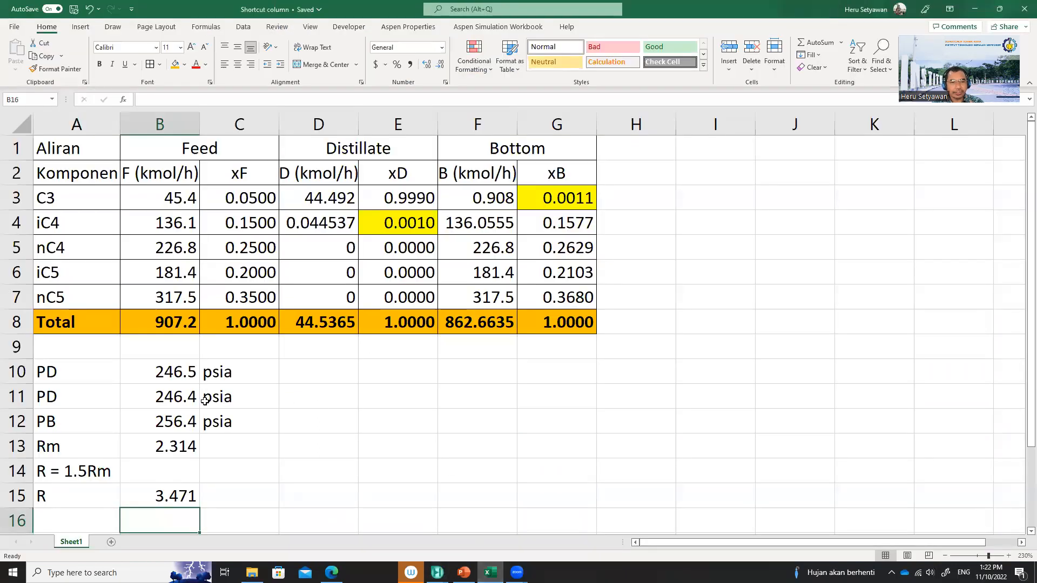
click(162, 447)
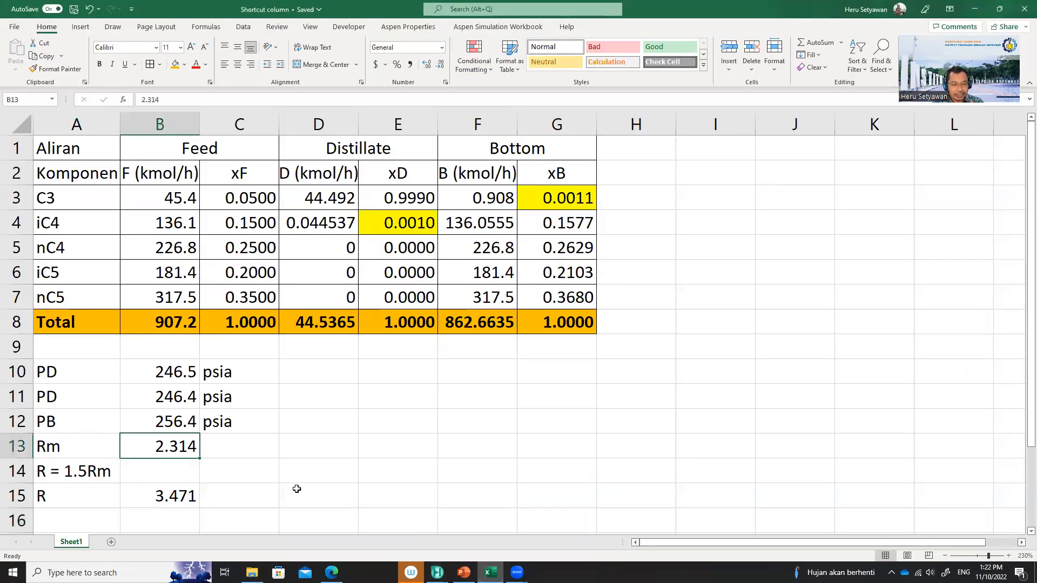
text(15.)
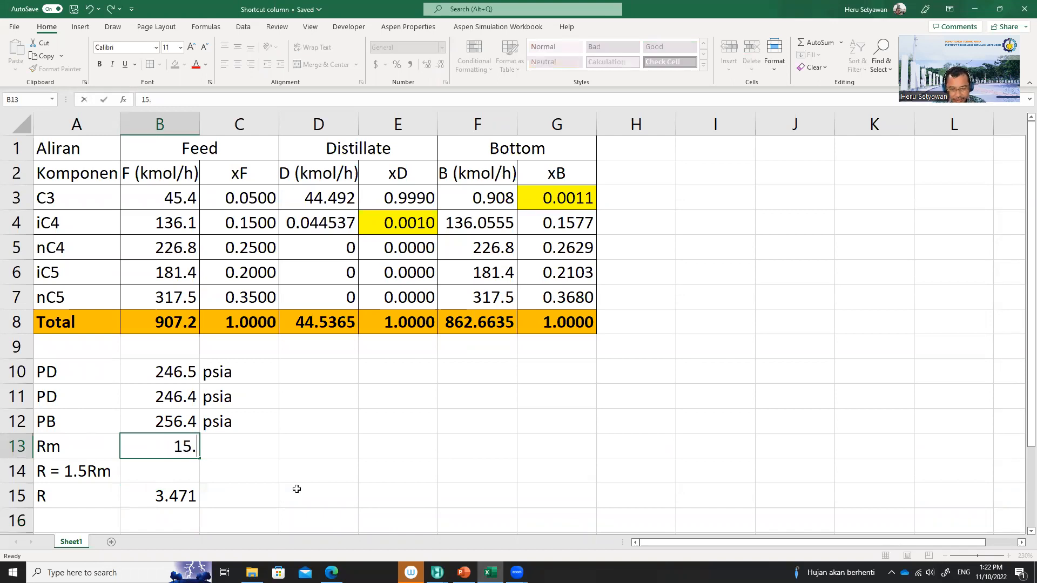
text(090)
key(Return)
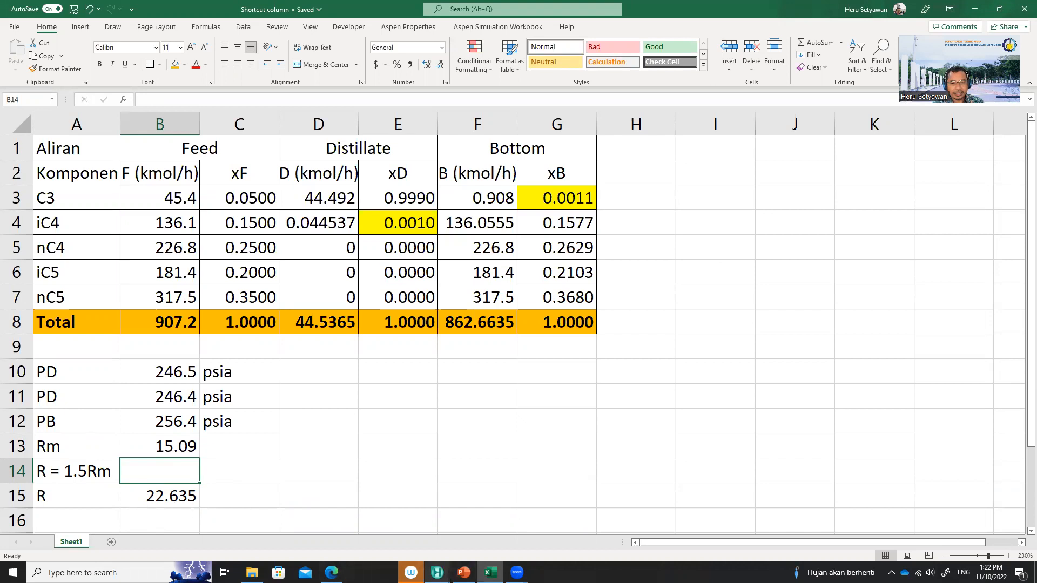
Return to T-100 in Aspen HYSYS and set the external reflux ratio to 22.635.
mouse_move(438, 573)
click(507, 538)
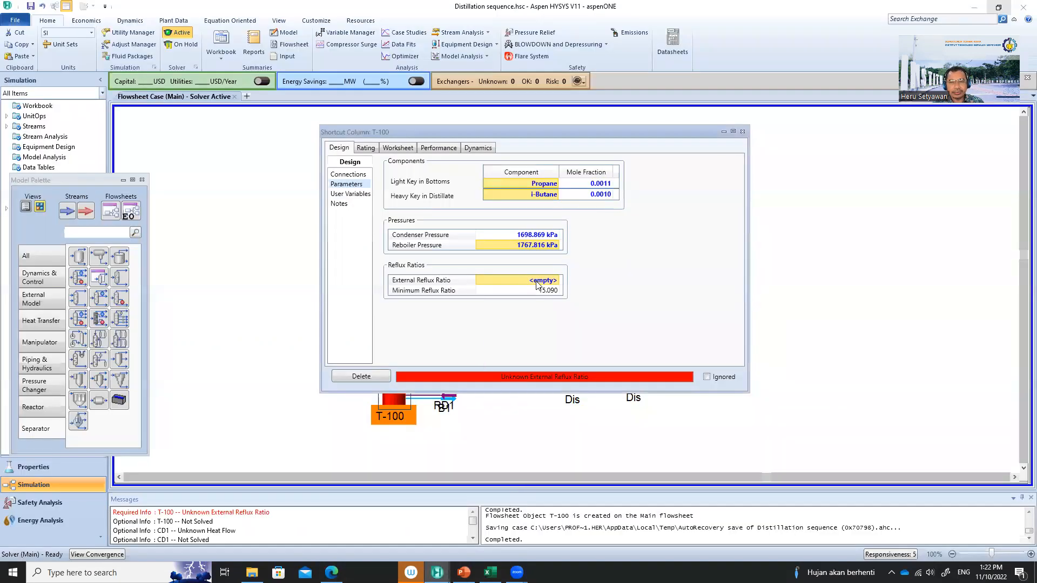
text(22.635)
key(Return)
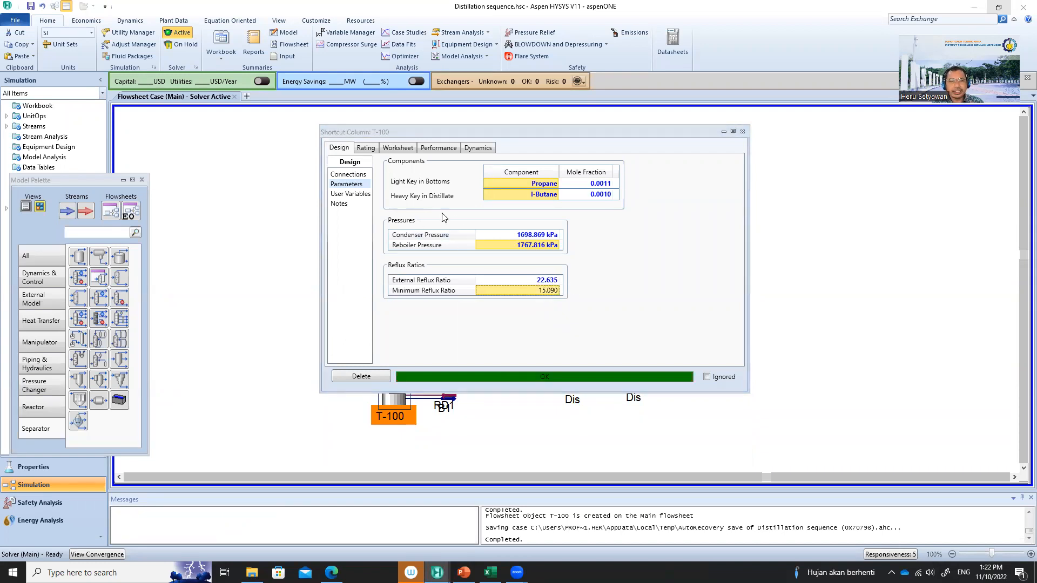
Show T-100's performance results and paste a screenshot of them into the Excel sheet at cell J10.
click(437, 148)
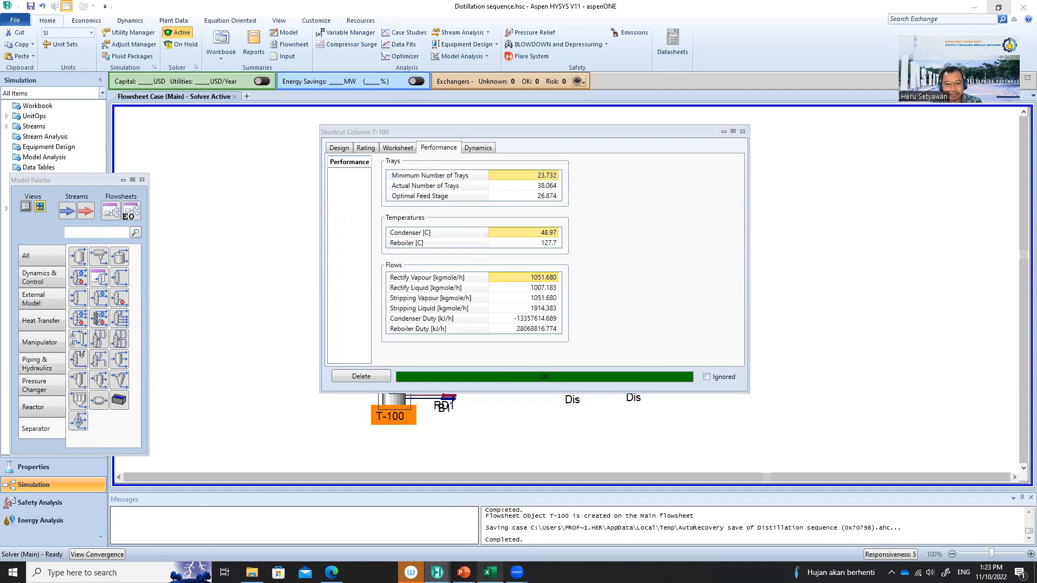
click(489, 572)
click(760, 363)
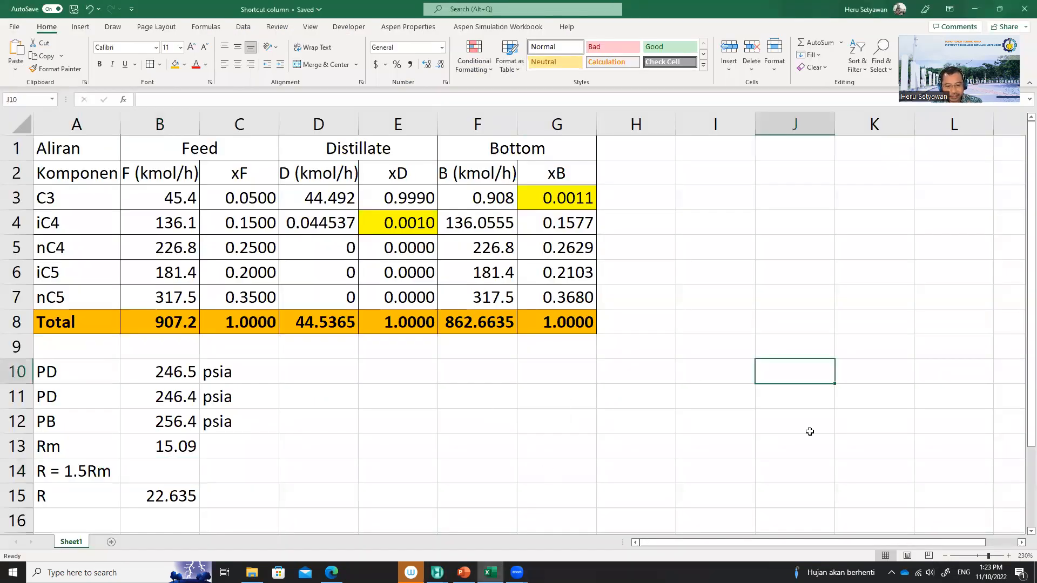
key(ctrl+v)
Shrink the pasted HYSYS screenshot and place it beside the pressure and reflux values, starting at column D near row 10.
drag(775, 400, 243, 173)
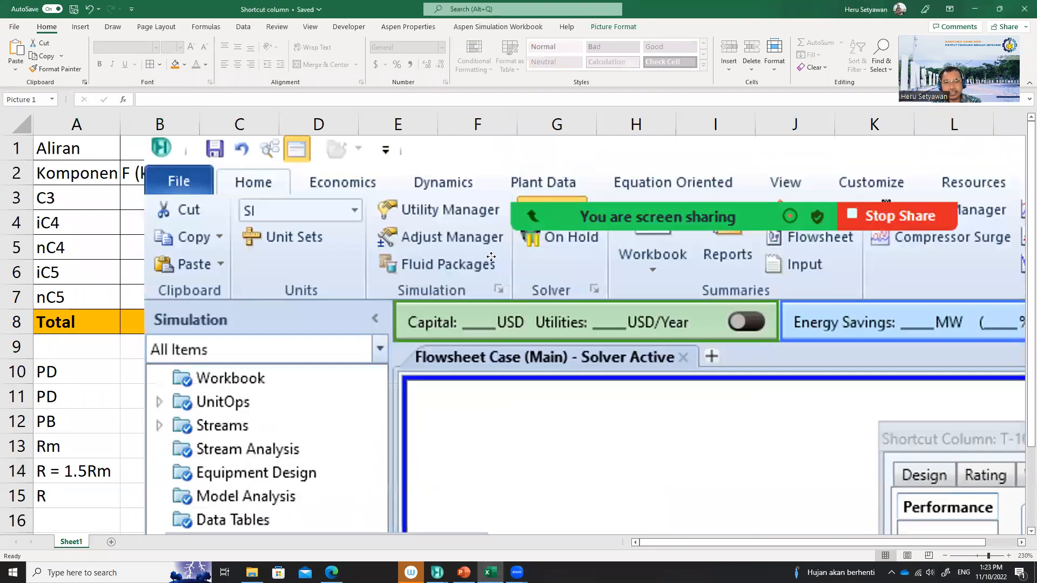
drag(545, 302, 830, 398)
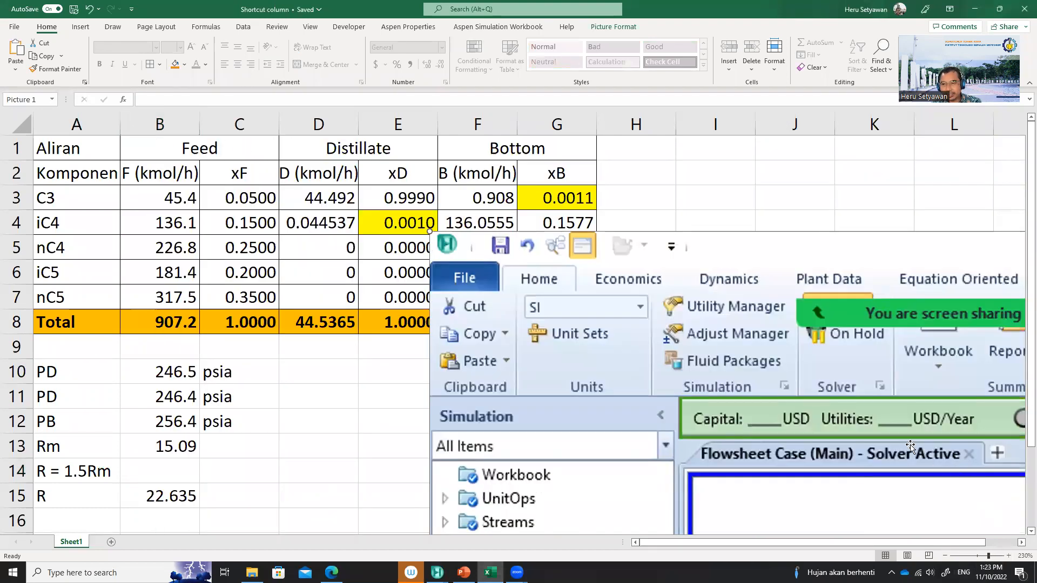
drag(430, 231, 743, 428)
drag(922, 500, 507, 321)
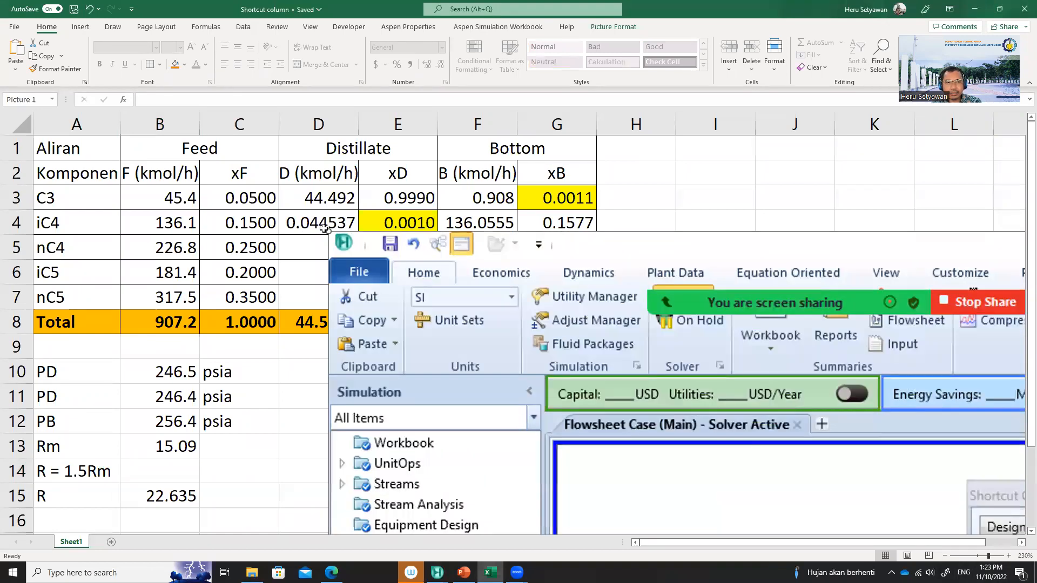
drag(328, 231, 650, 444)
drag(851, 508, 344, 199)
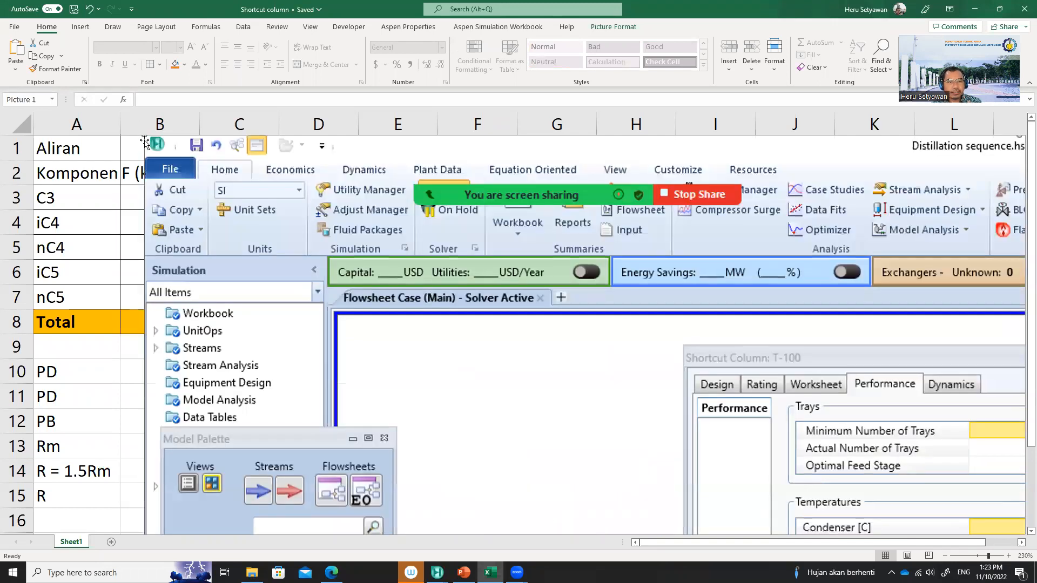
drag(143, 137, 522, 397)
drag(707, 417, 548, 434)
scroll(836, 381, down, 1)
scroll(837, 381, down, 2)
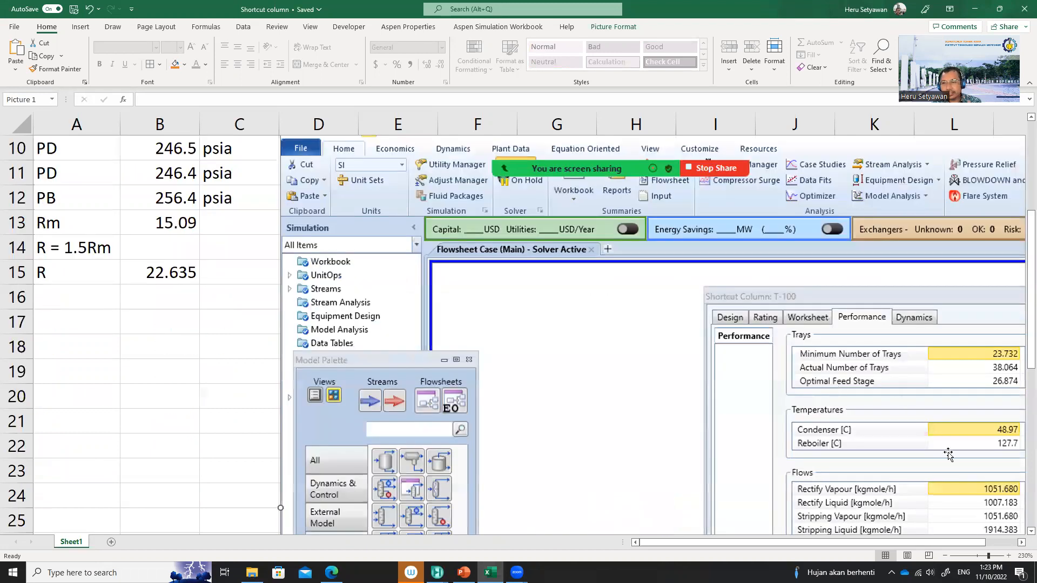
click(1020, 542)
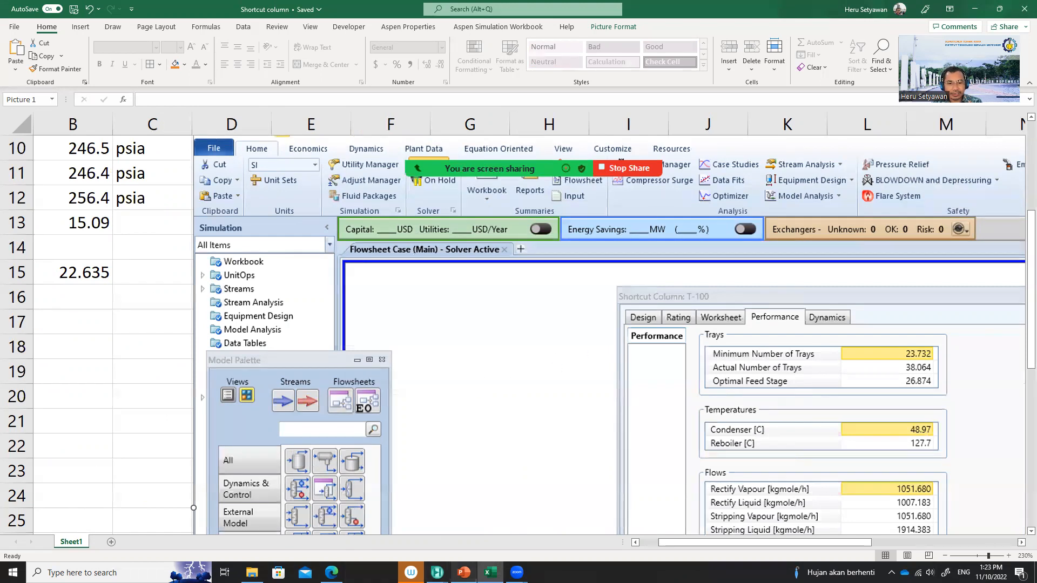
Consult the condenser-type algorithm in PowerPoint, return to Aspen HYSYS and review T-100's design parameters and connections.
key(alt+Tab)
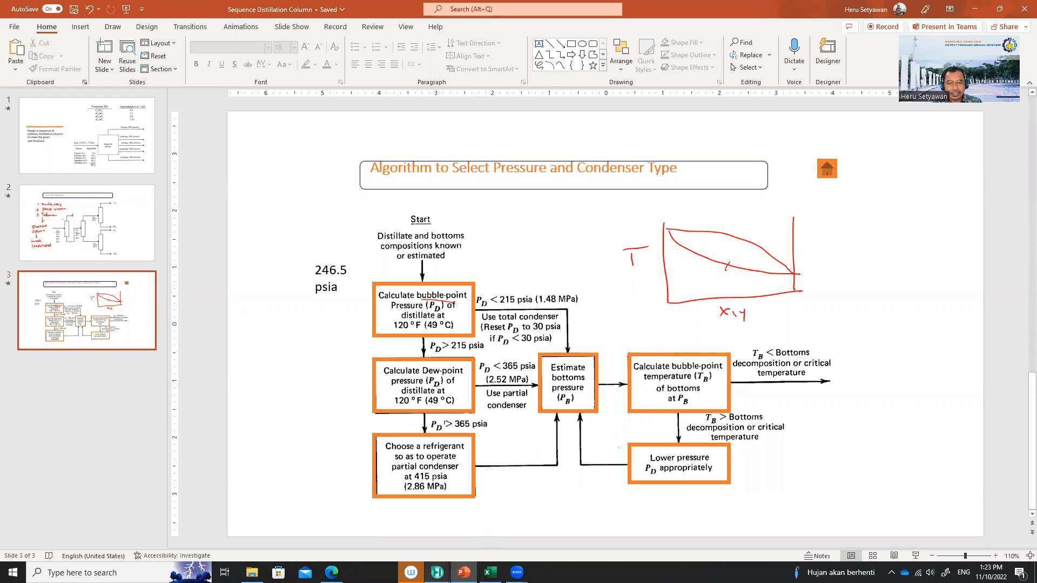
mouse_move(447, 564)
click(526, 481)
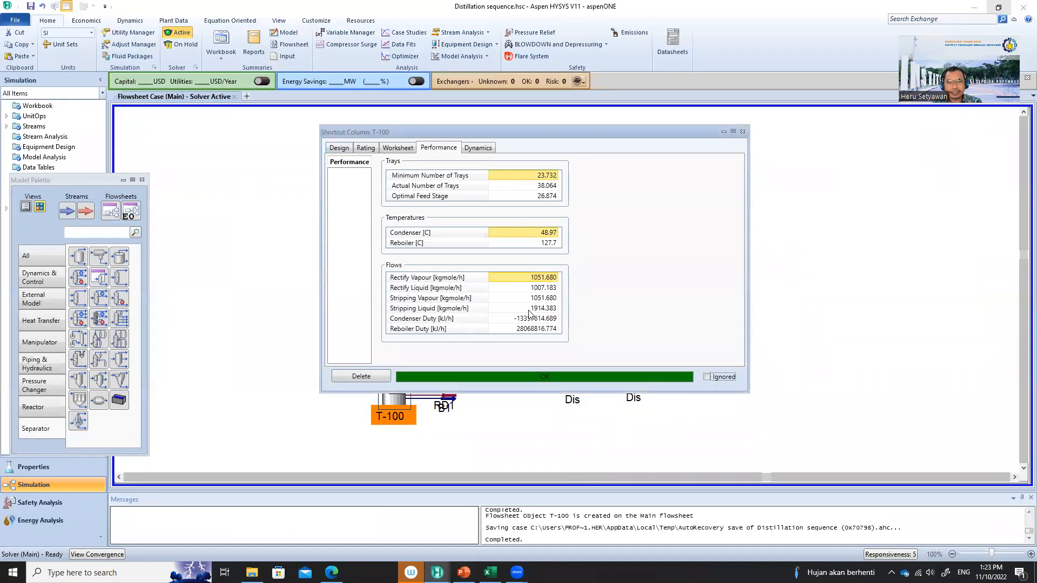
click(349, 148)
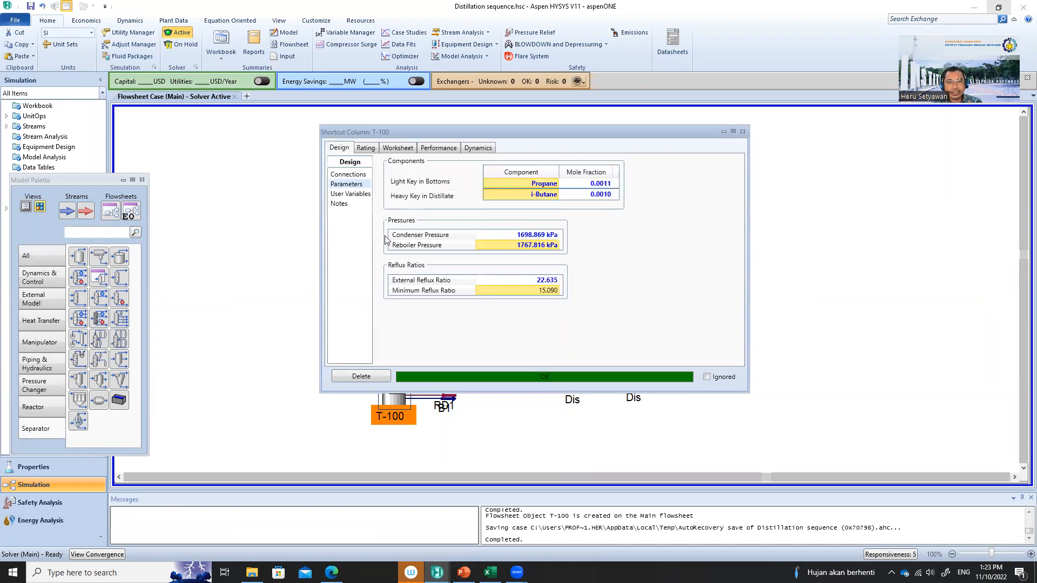
click(347, 174)
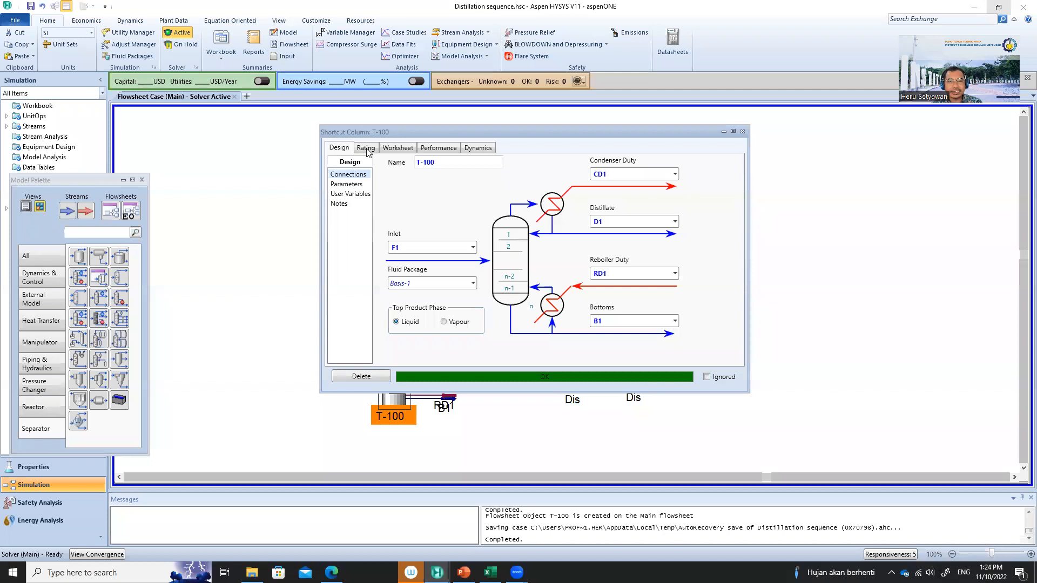
Clear T-100's external reflux ratio, change the top product phase to Vapour and return to the design parameters.
click(344, 185)
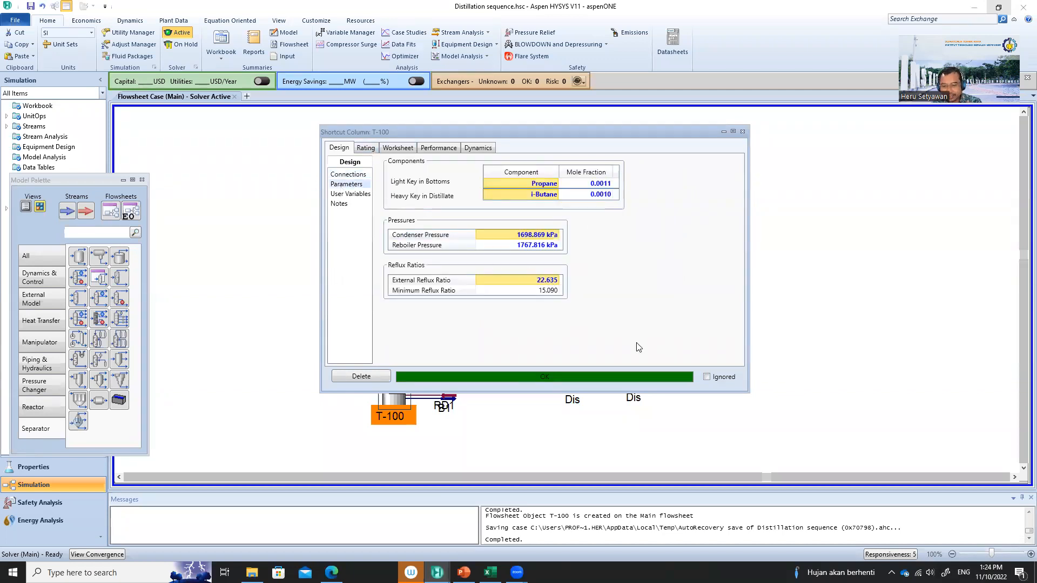
key(Delete)
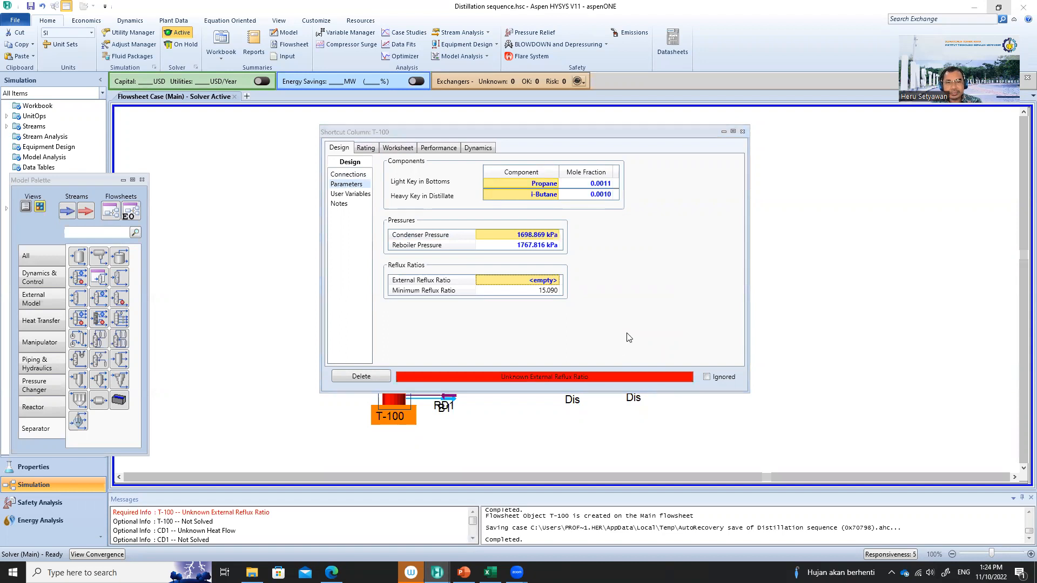
click(354, 175)
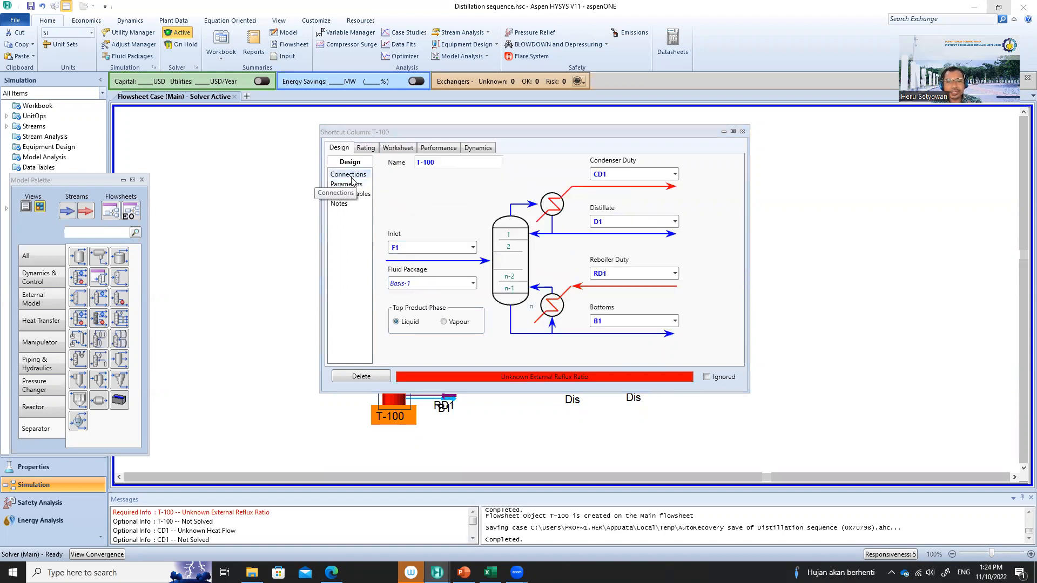
click(445, 322)
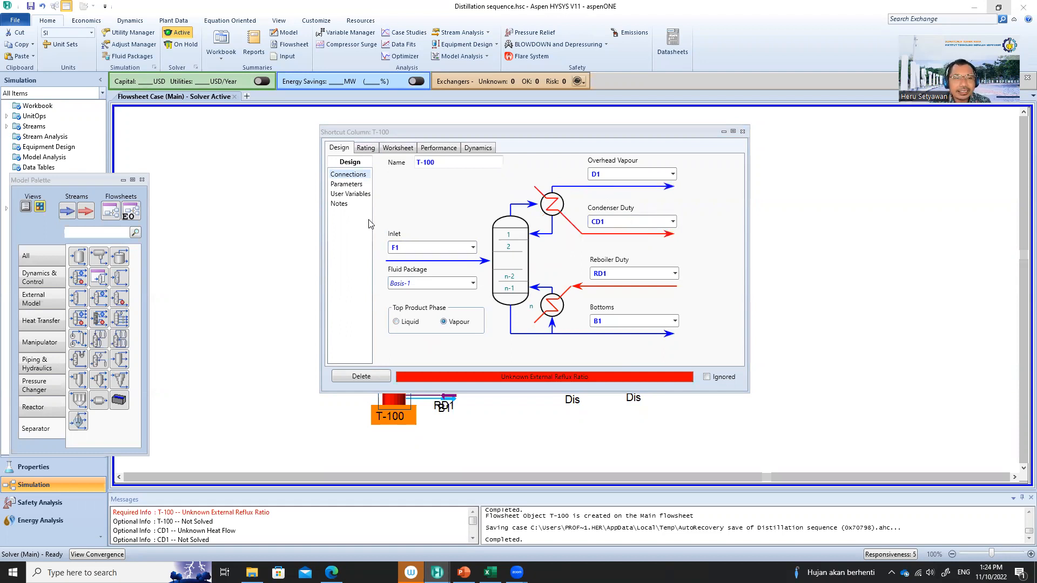
click(346, 184)
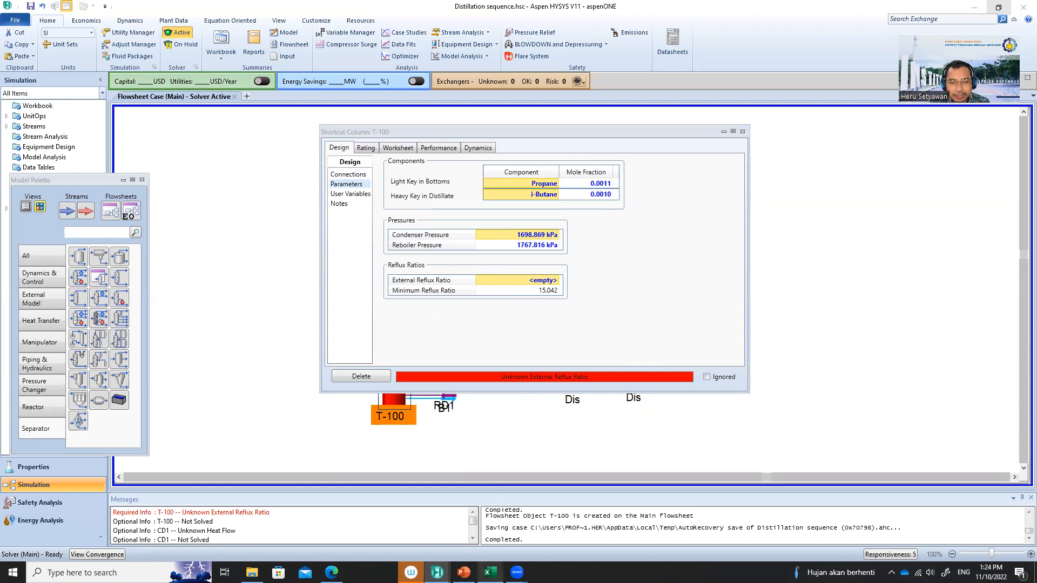
Check the Rm value in Excel, return to T-100 in Aspen HYSYS and set the external reflux ratio to 22.365.
click(489, 573)
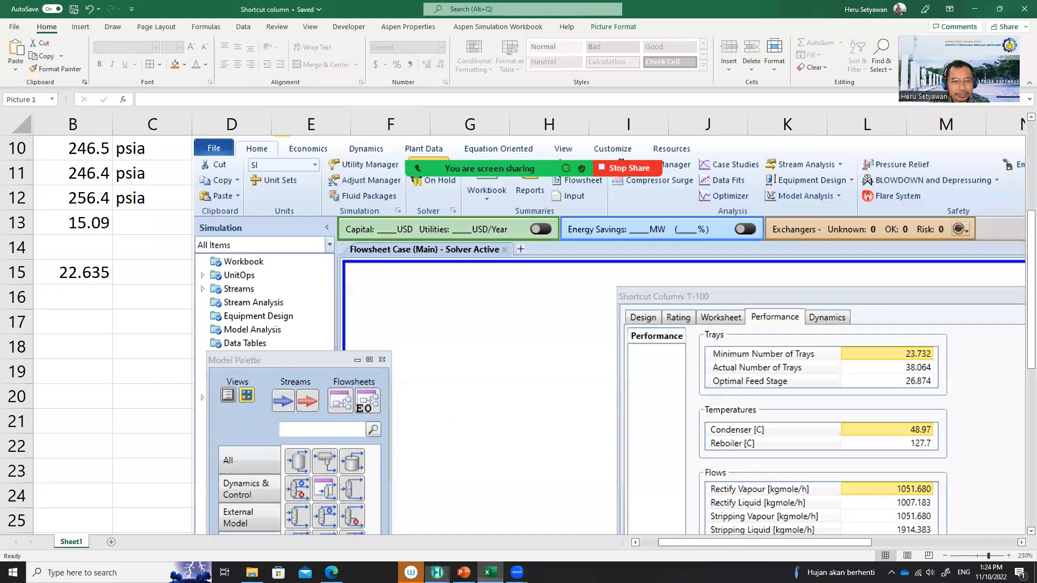
click(95, 229)
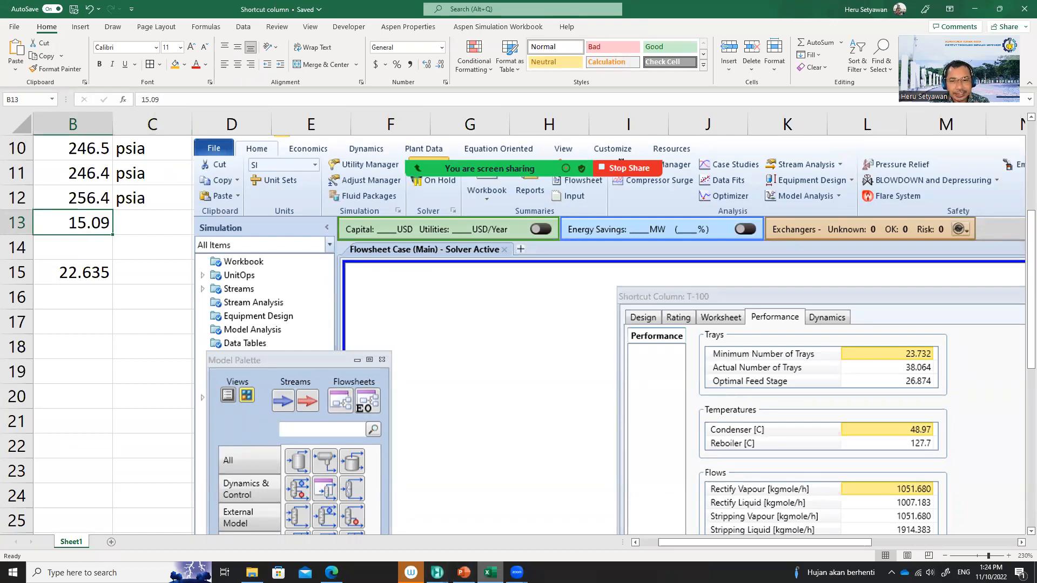
mouse_move(438, 572)
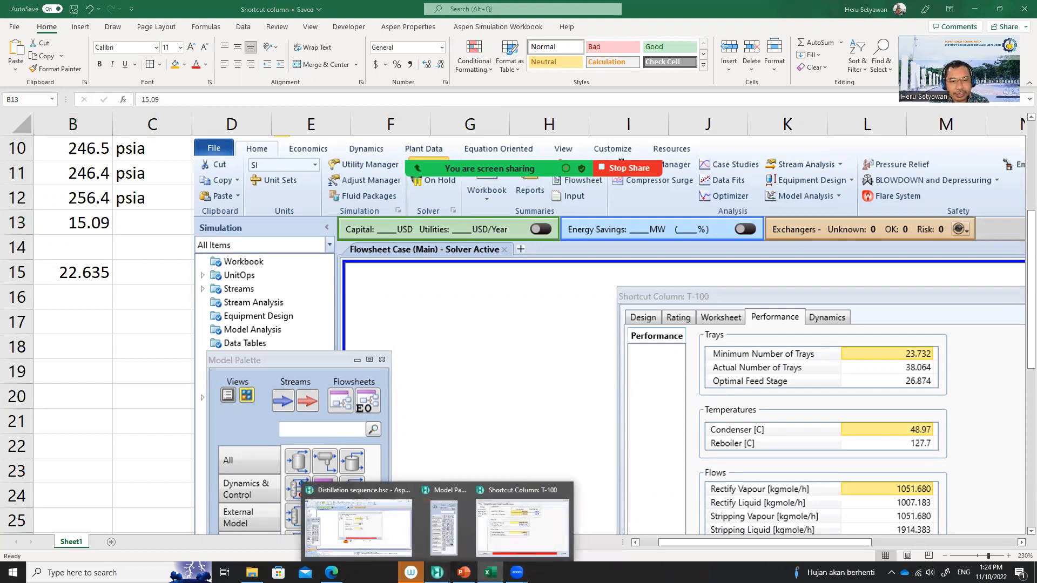
click(502, 531)
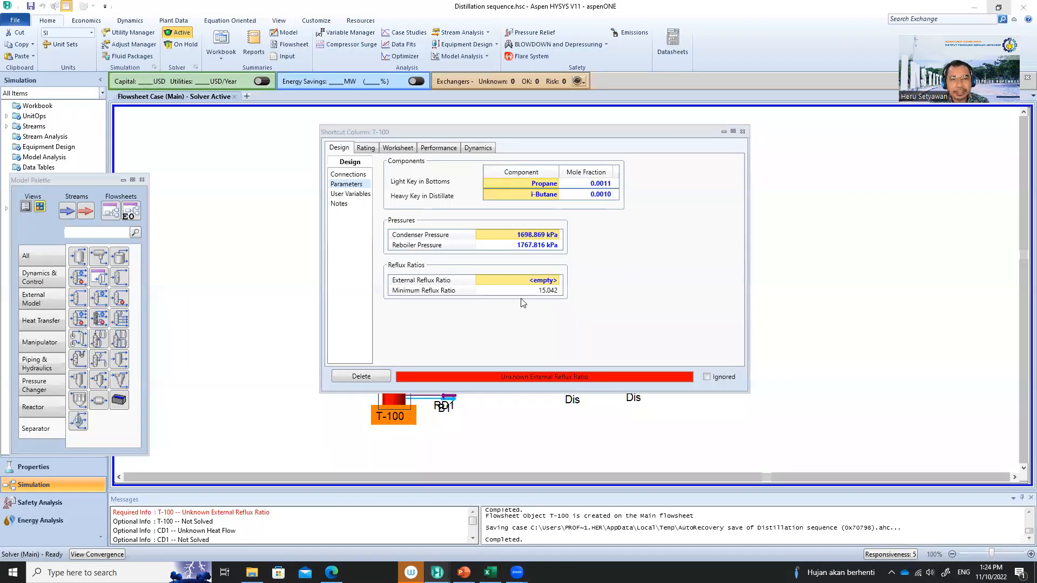
click(533, 281)
text(22)
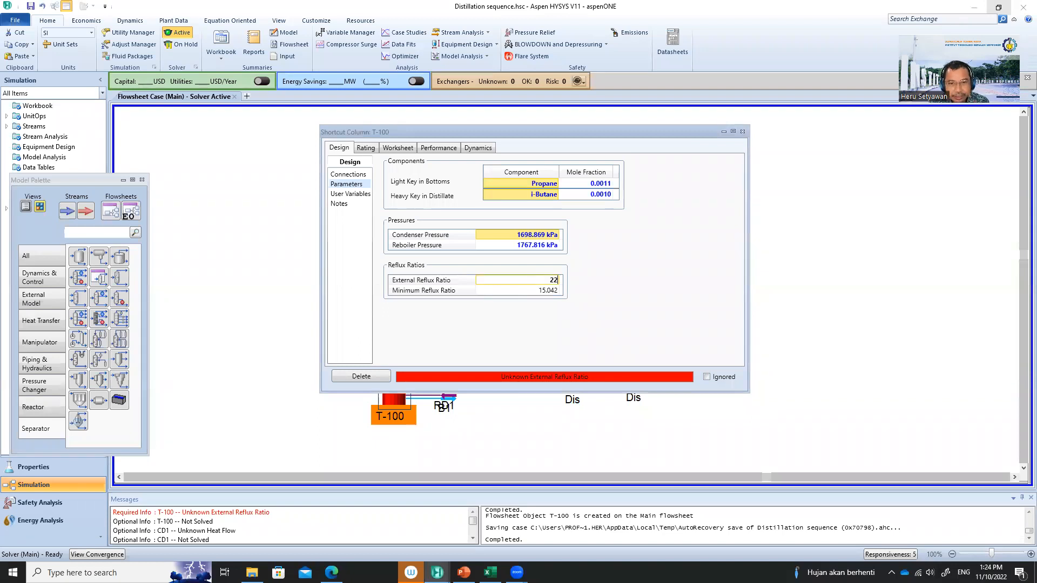
text(.365)
key(Return)
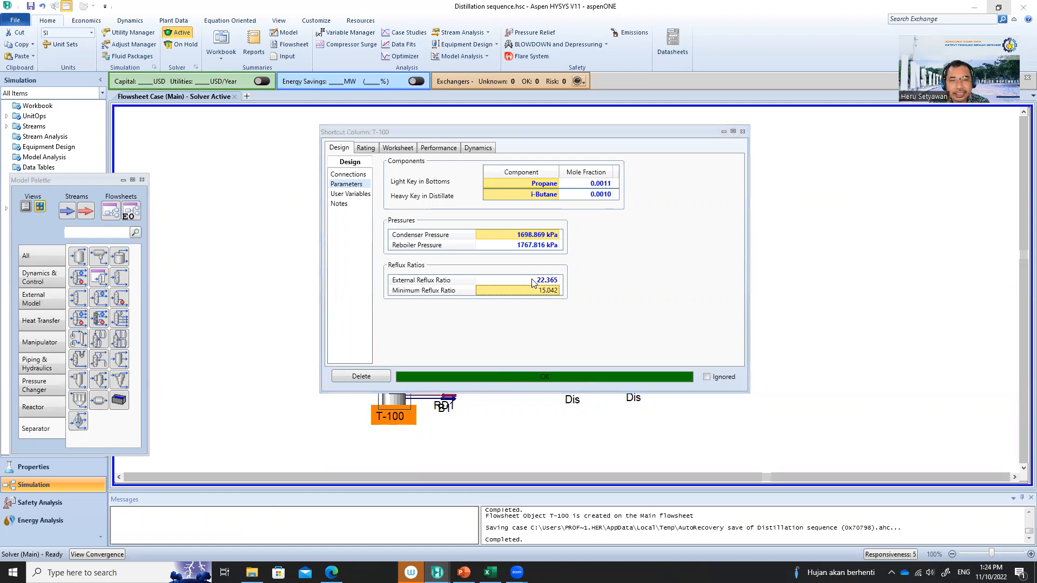
Review T-100's performance results for trays, temperatures and flows, and close the column's window.
click(442, 148)
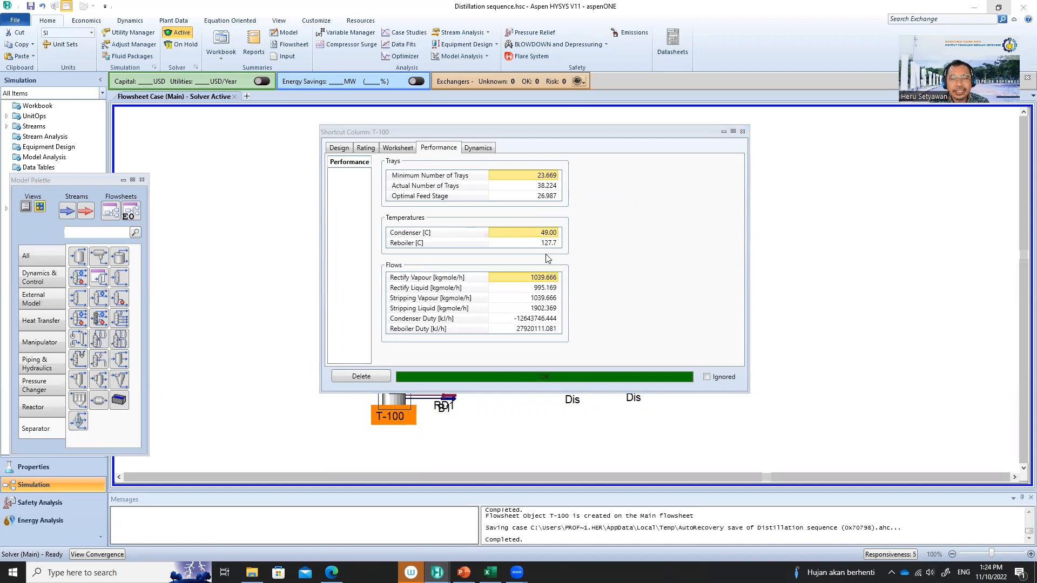
mouse_move(535, 249)
click(742, 132)
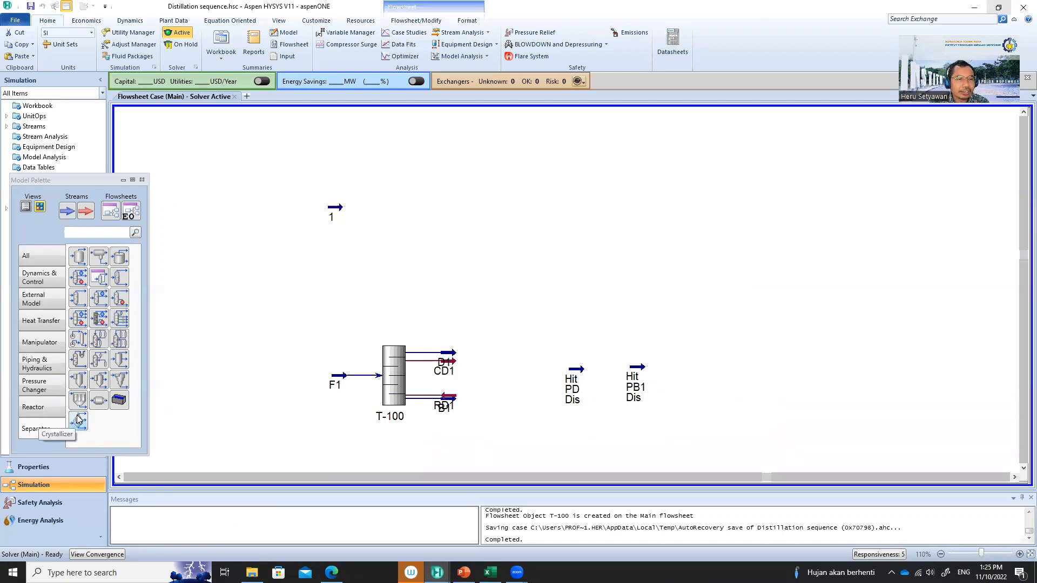
Add a distillation column T-101 to the flowsheet above T-100 and open its input expert.
click(78, 280)
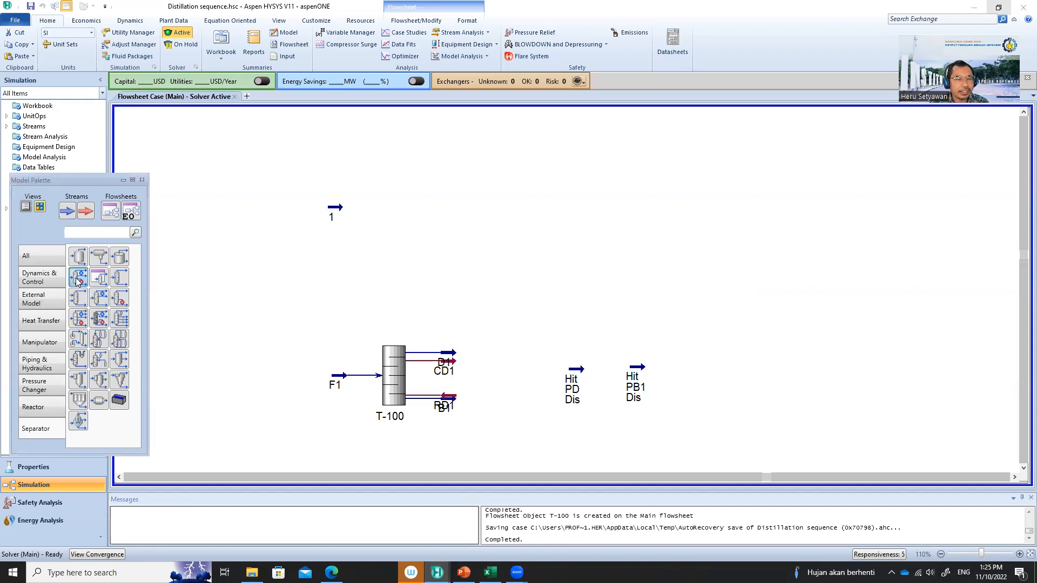
click(391, 277)
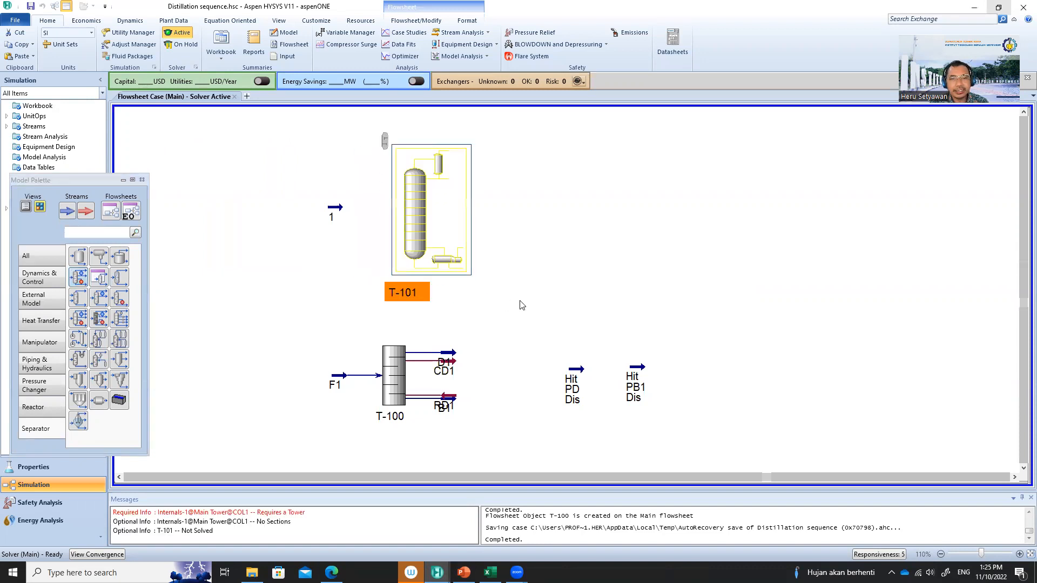
click(1024, 112)
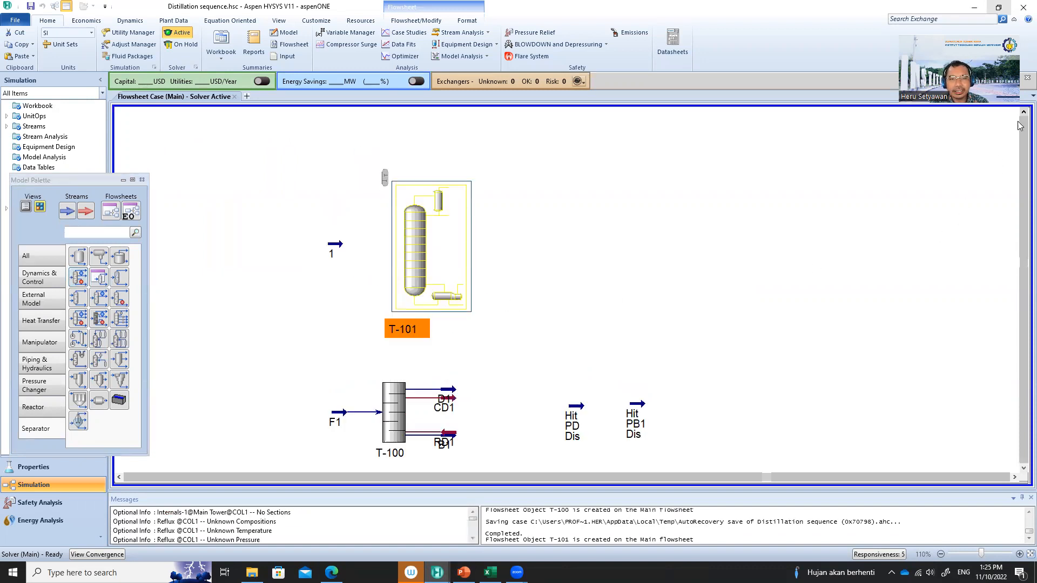
double_click(425, 256)
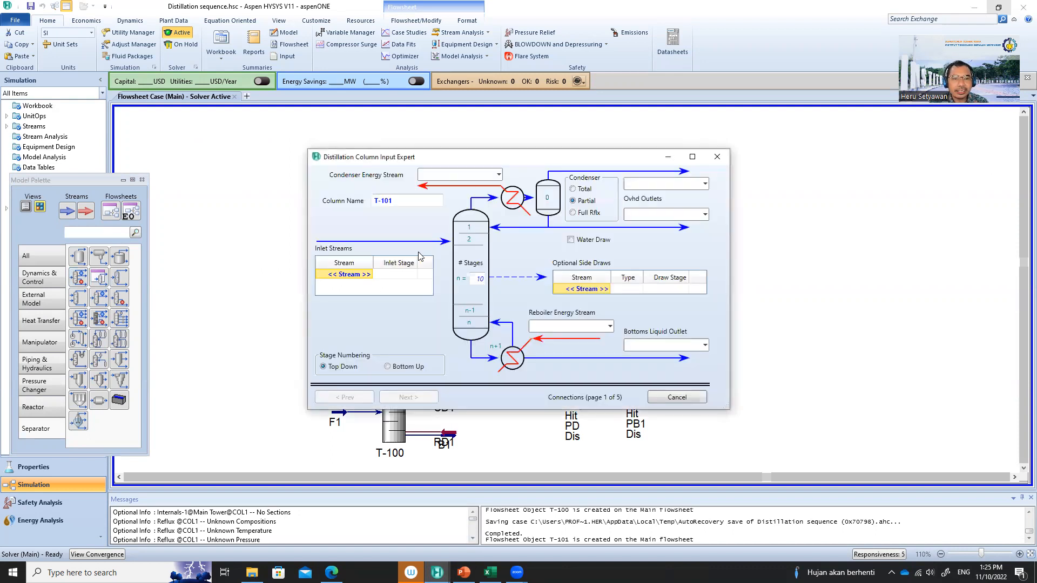
Consult T-100's actual number of trays in Excel, return to Aspen HYSYS and set T-101's number of stages to 38.
click(490, 573)
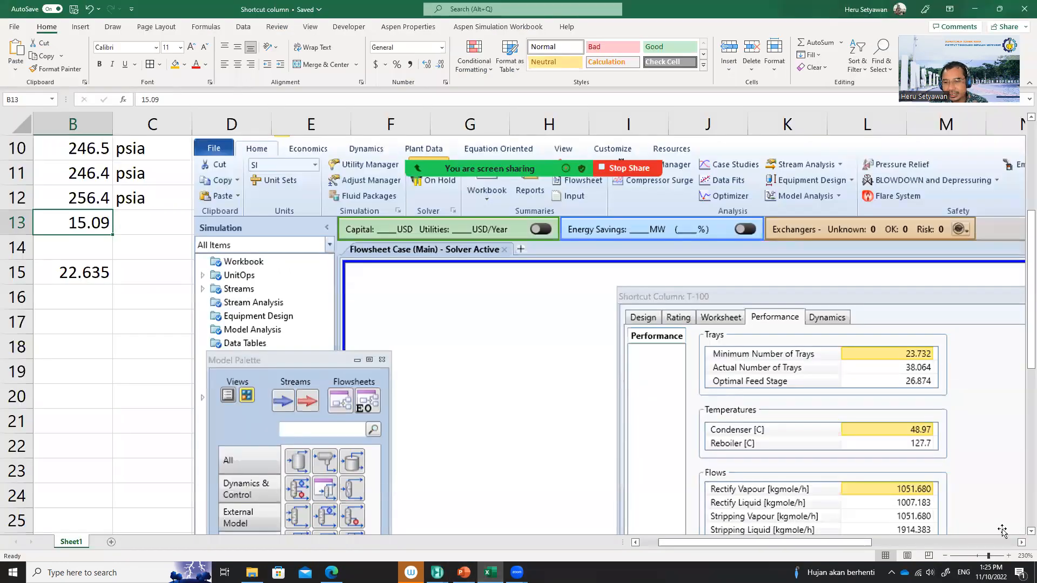
click(1021, 543)
scroll(942, 485, down, 3)
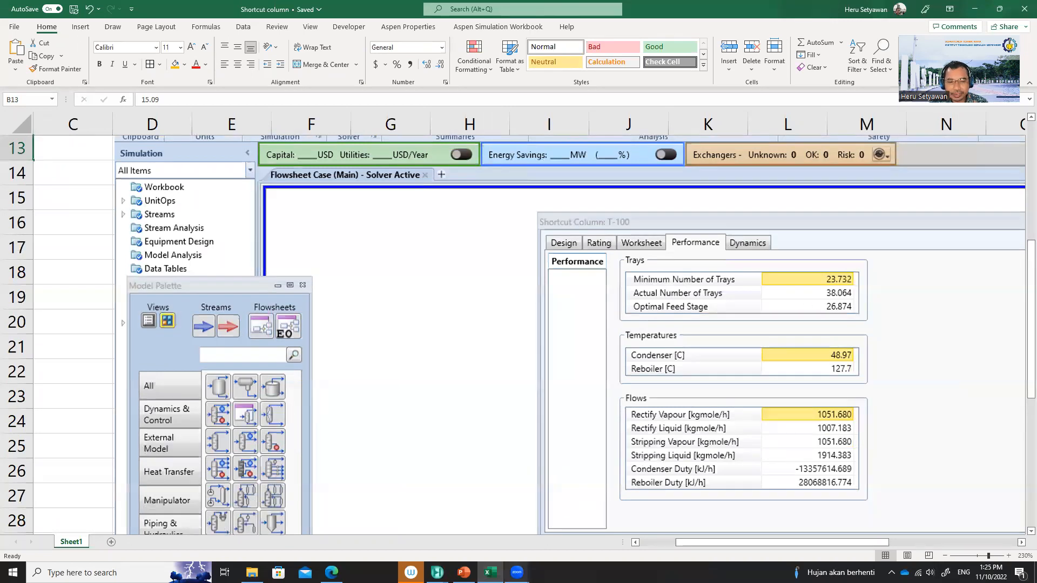
mouse_move(437, 572)
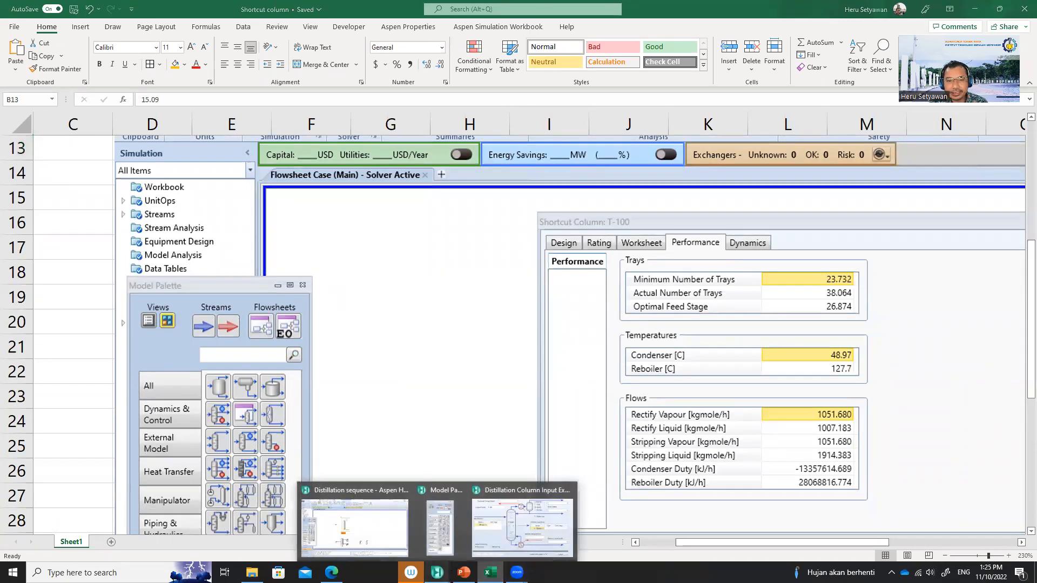
click(511, 513)
click(482, 280)
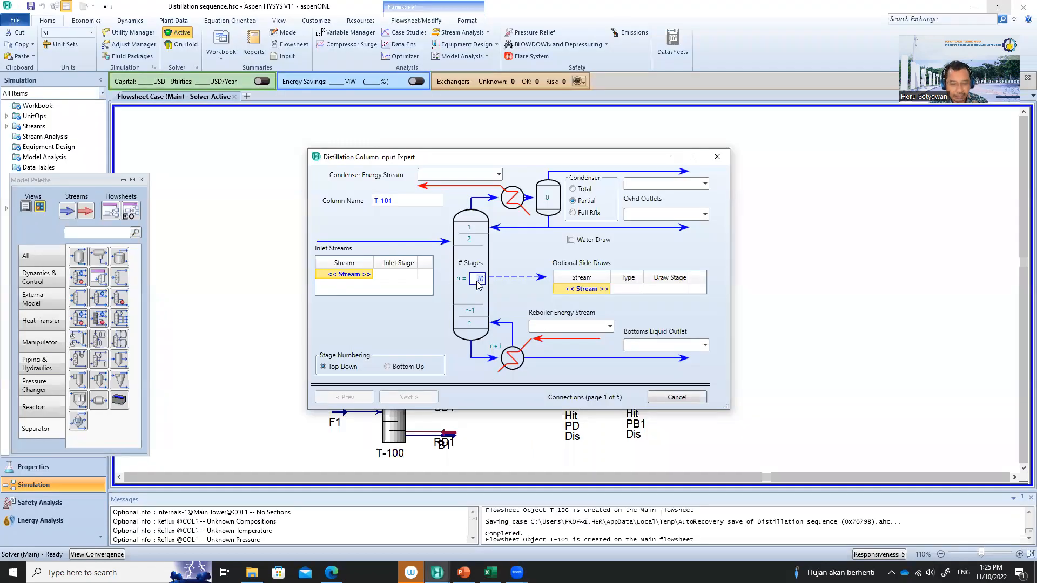
text(3)
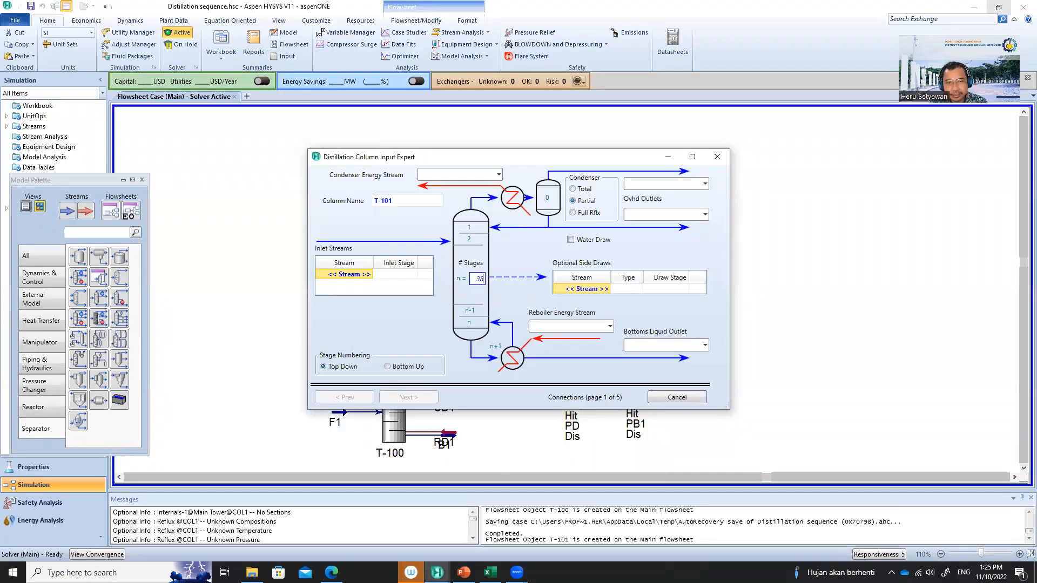
text(8)
key(Return)
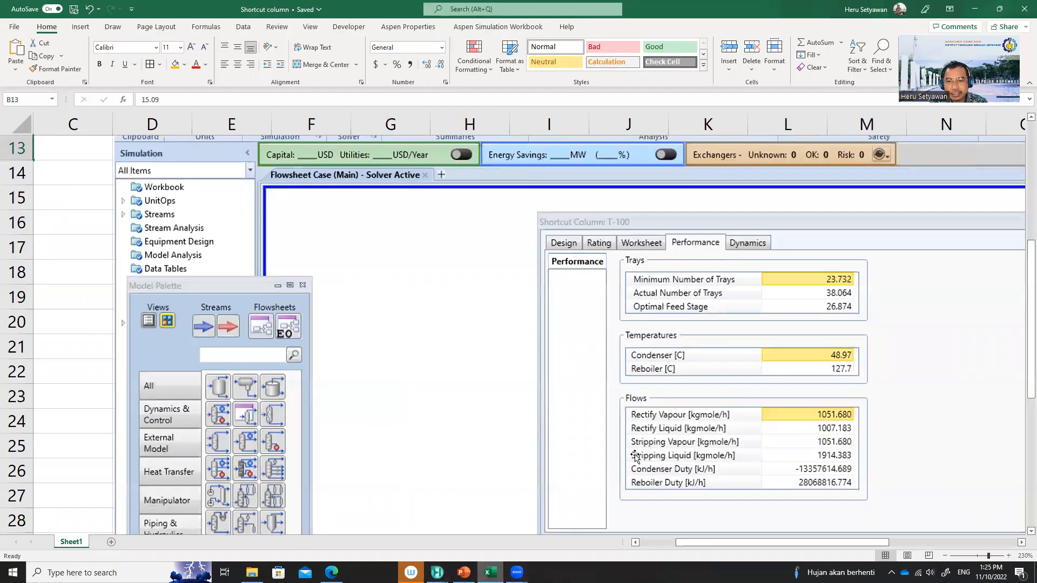
Check the optimal feed stage in Excel and attach stream 1 as T-101's inlet at stage 27 of the main tower in Aspen HYSYS.
click(490, 573)
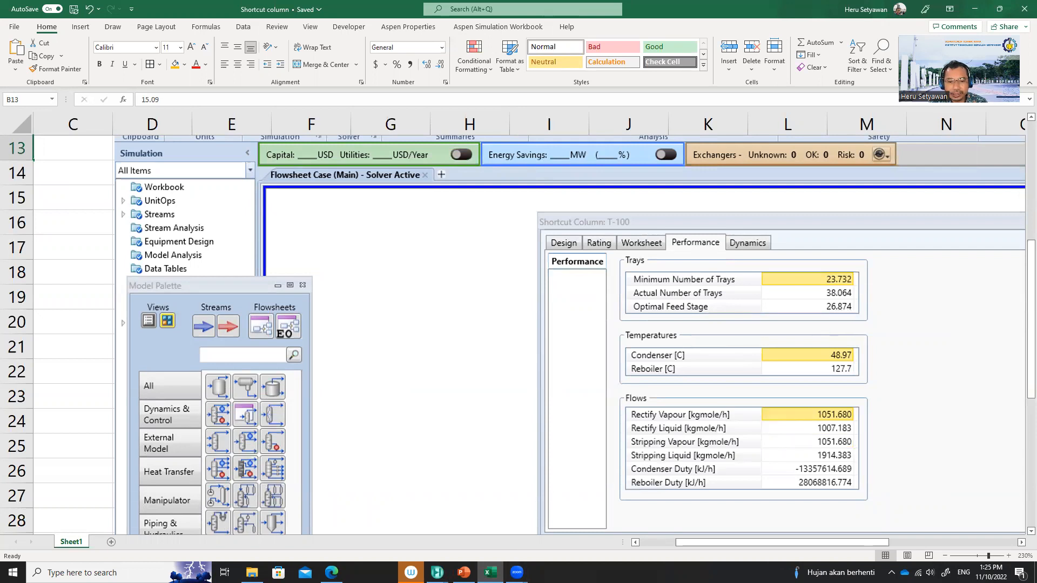
mouse_move(438, 572)
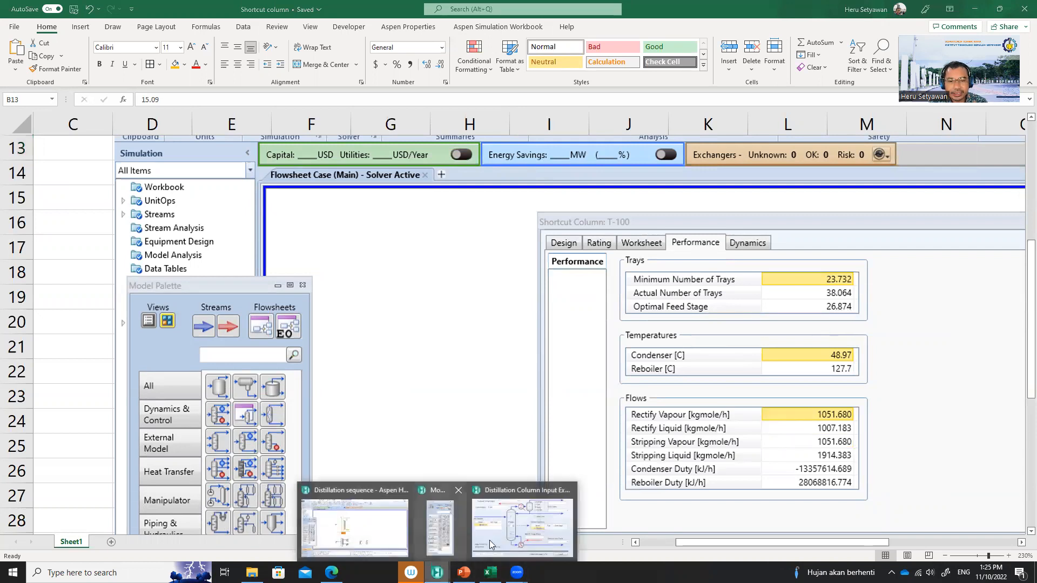
click(544, 535)
click(351, 275)
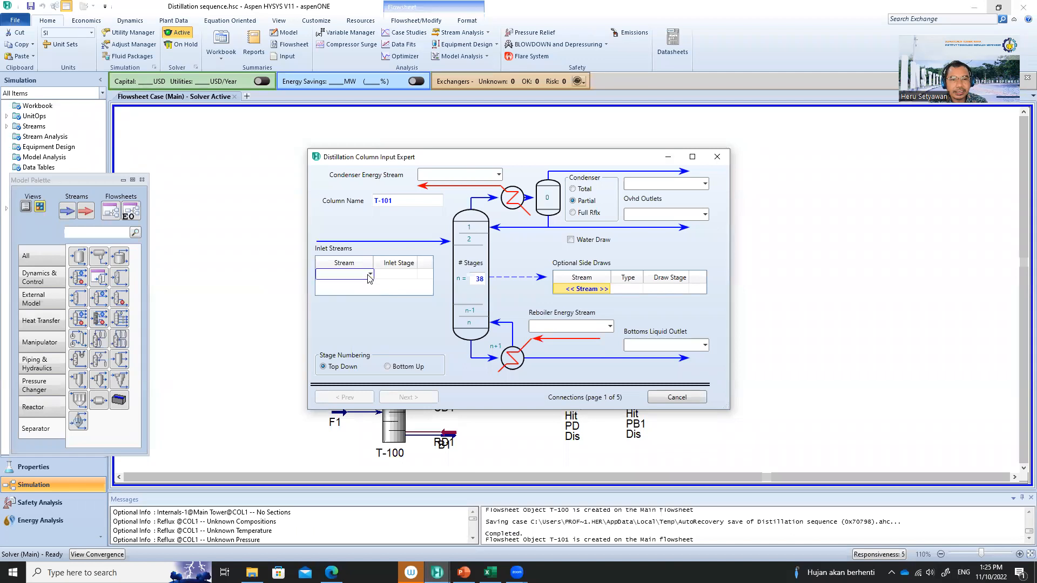
click(370, 274)
click(345, 289)
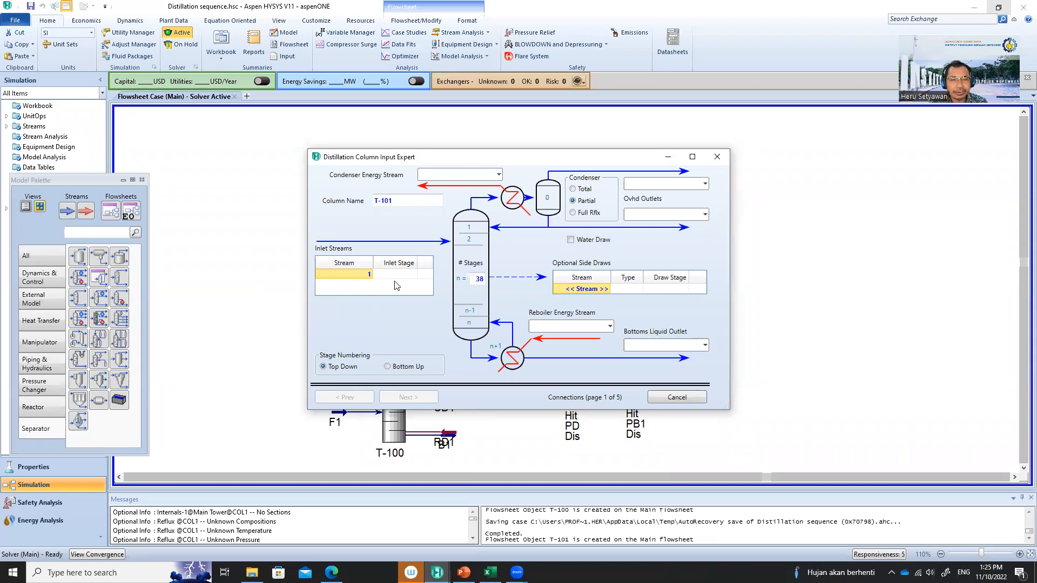
click(414, 276)
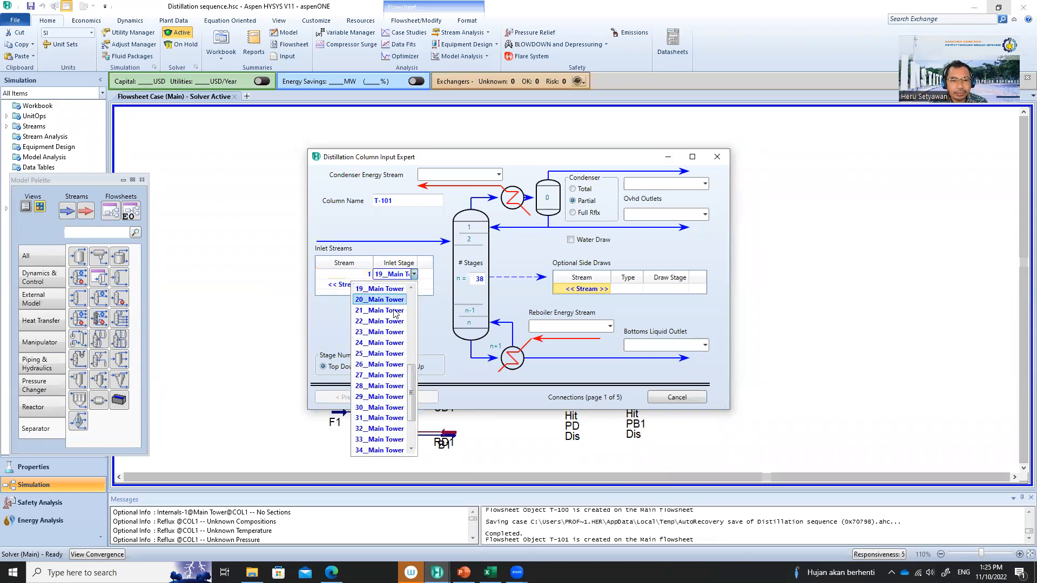
click(373, 375)
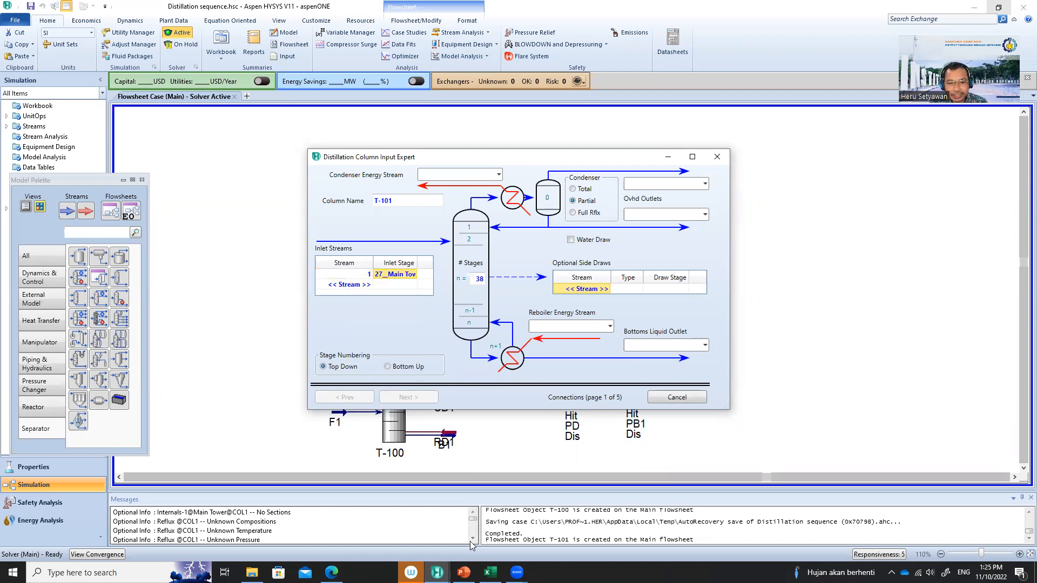
click(491, 573)
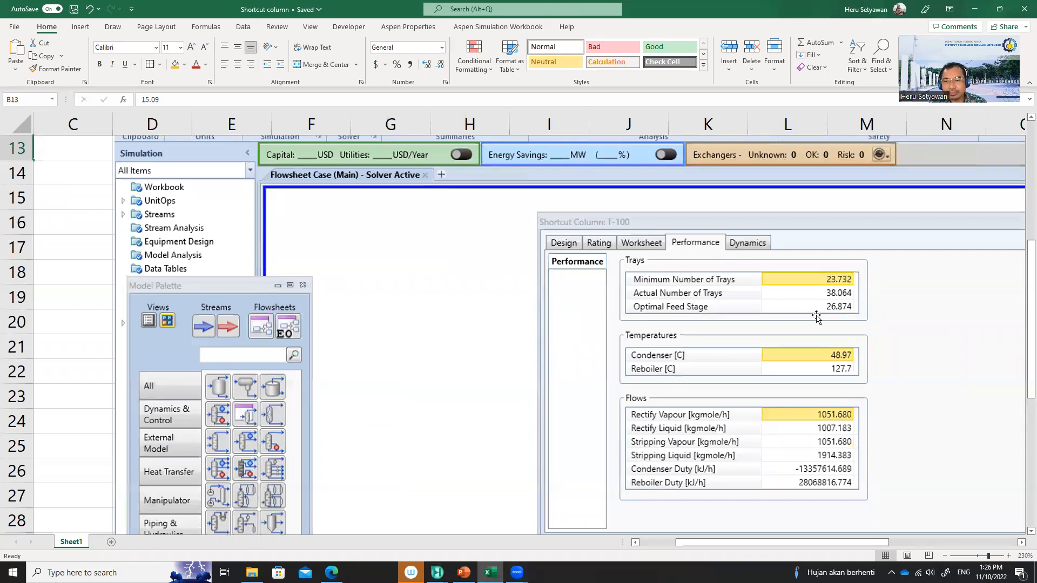
mouse_move(437, 572)
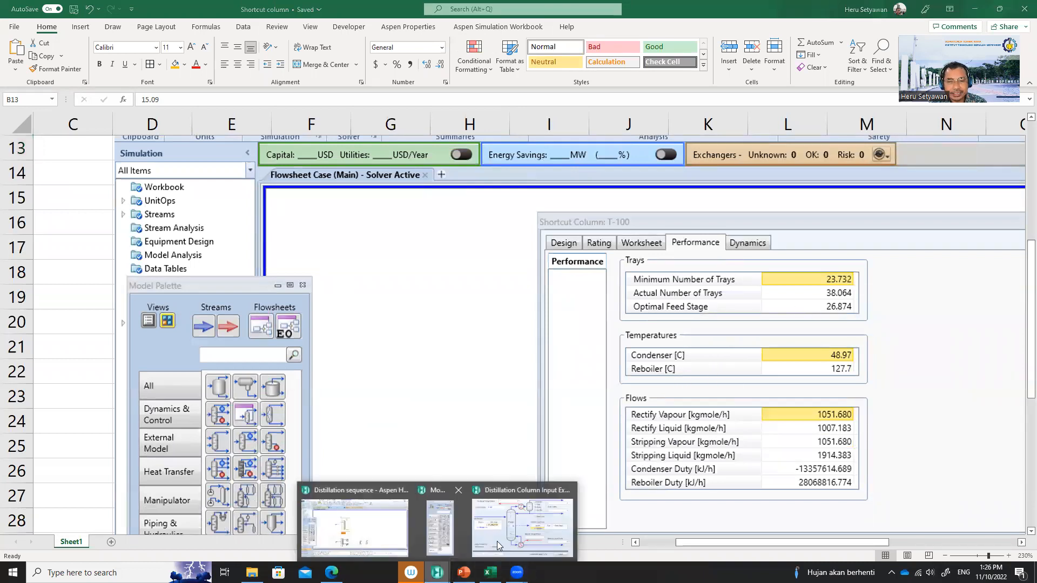
click(521, 519)
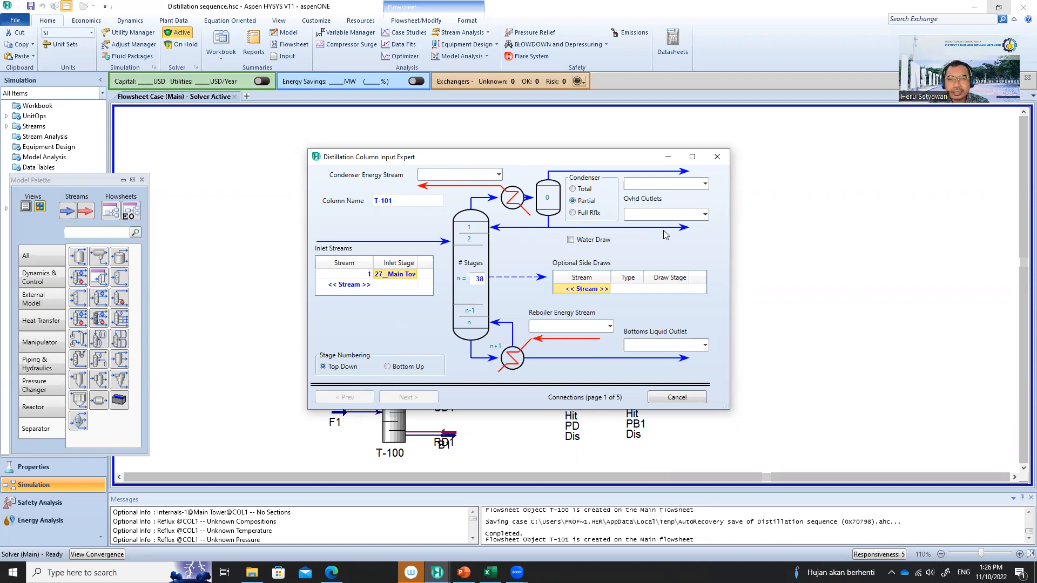
Set T-101's condenser to Full Rflx and name the overhead vapour outlet stream 2.
click(644, 184)
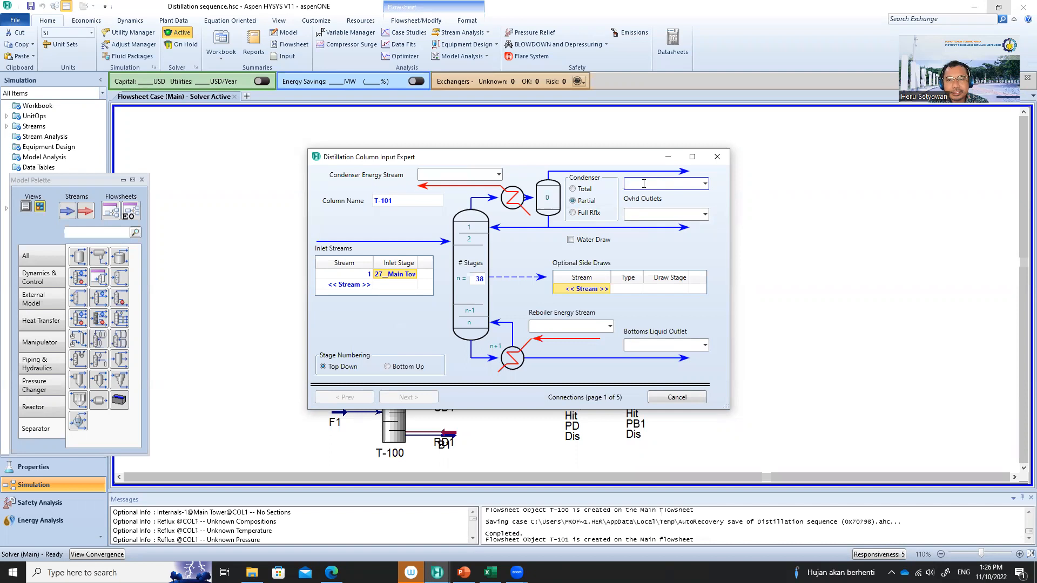
click(573, 214)
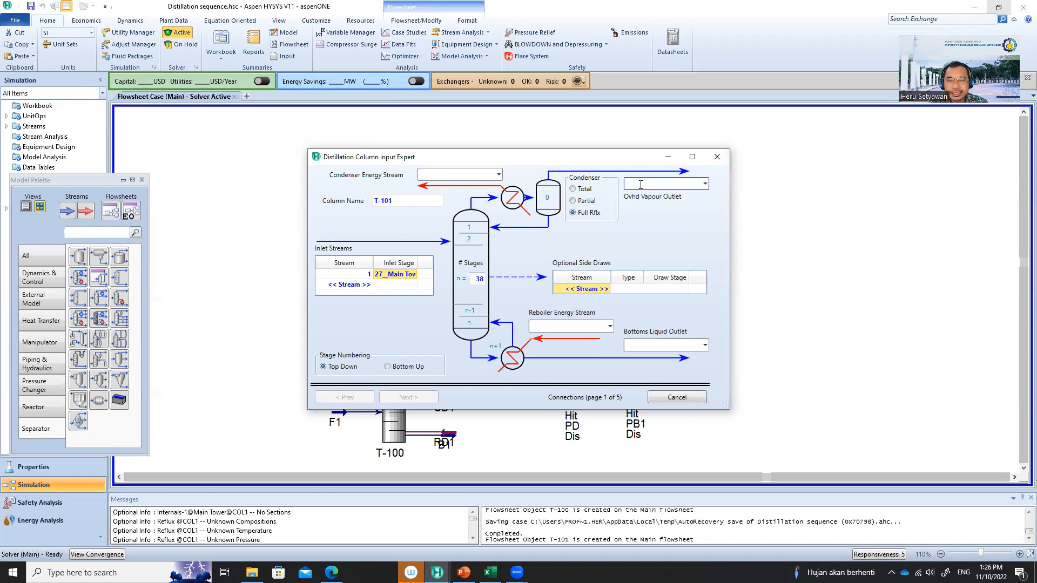
text(2)
Try to attach stream 2 as T-101's bottoms liquid outlet.
text(2)
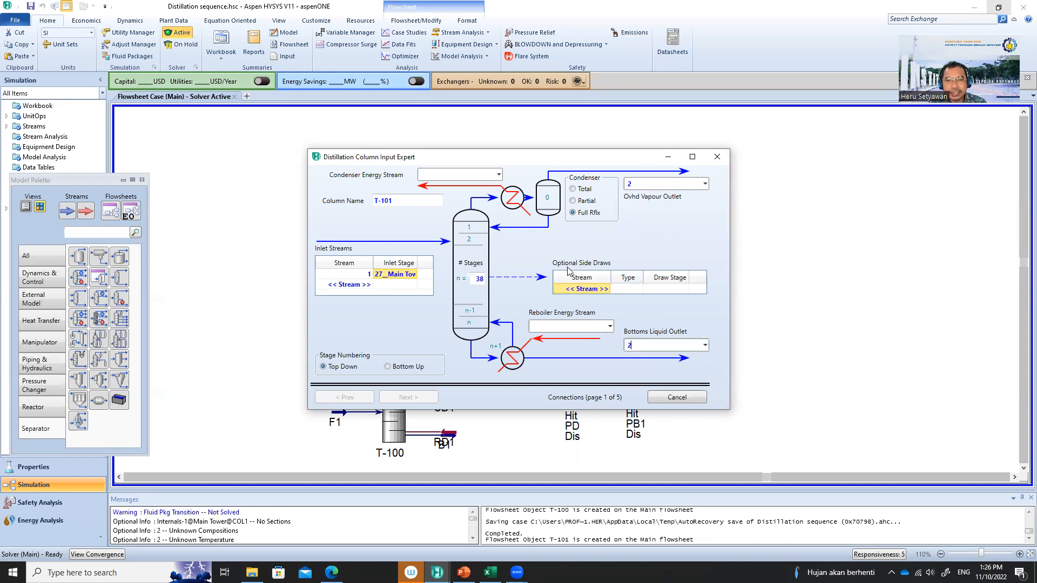
click(450, 175)
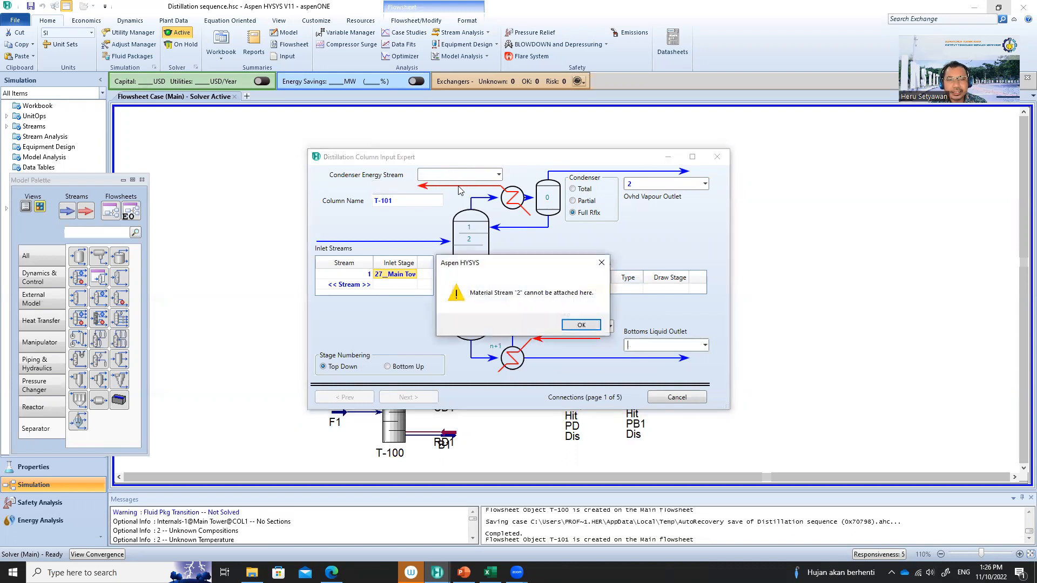
click(582, 325)
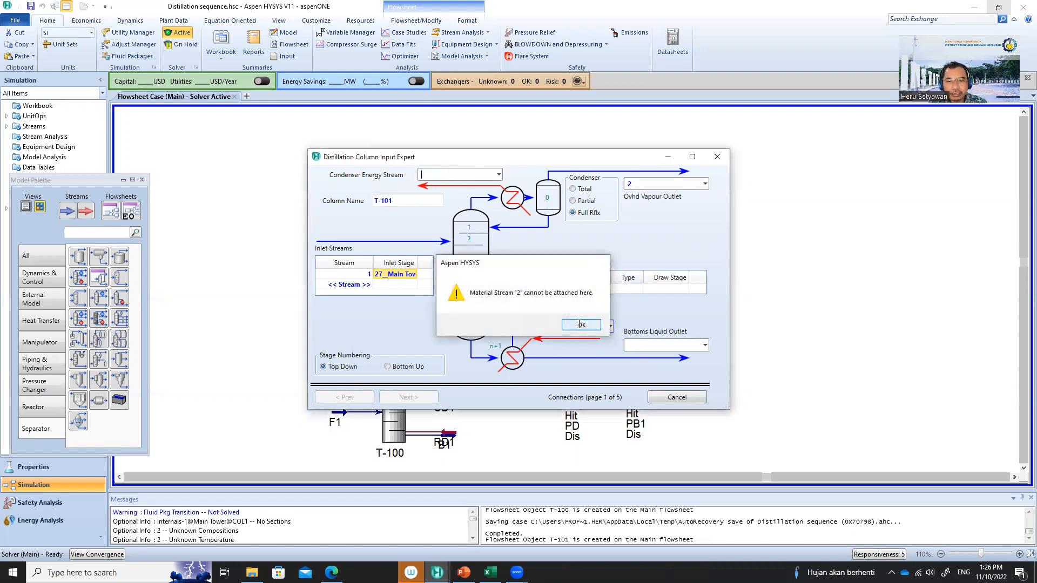
Assign bottoms liquid outlet 3 and energy streams QCOND1 and QREB1, keeping the once-through regular HYSYS reboiler.
click(705, 184)
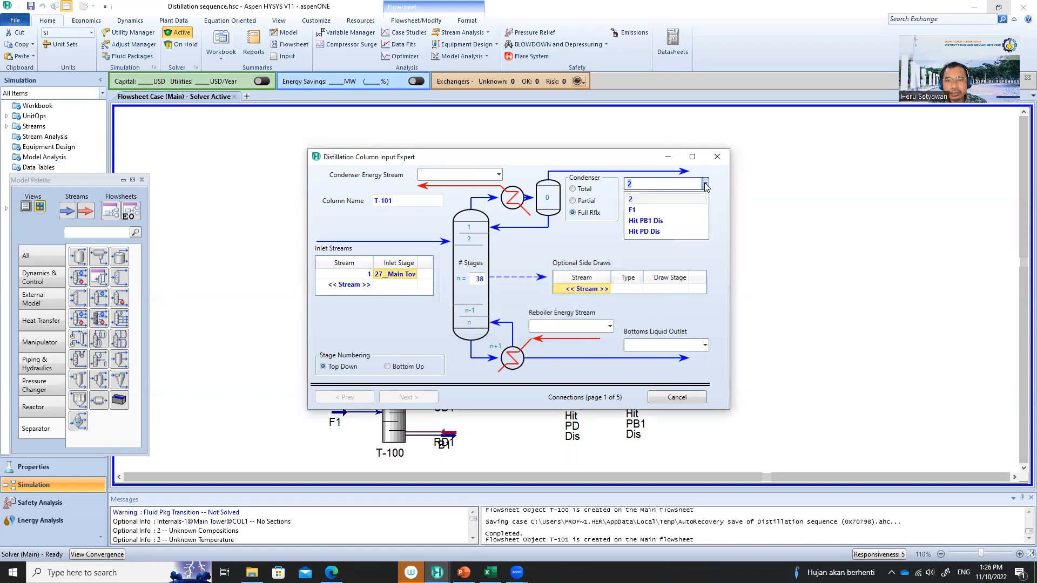
click(643, 200)
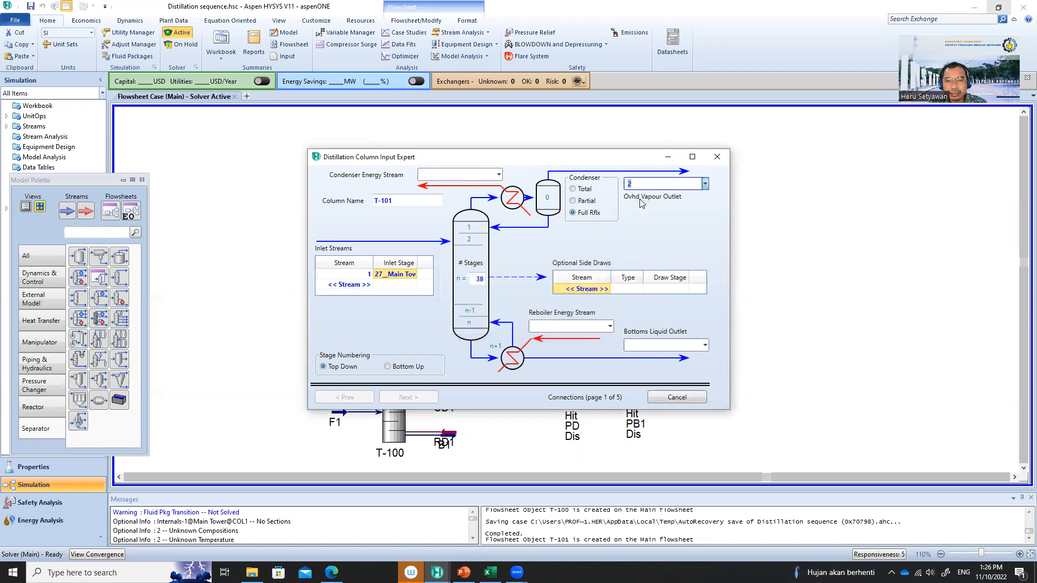
click(657, 346)
text(3)
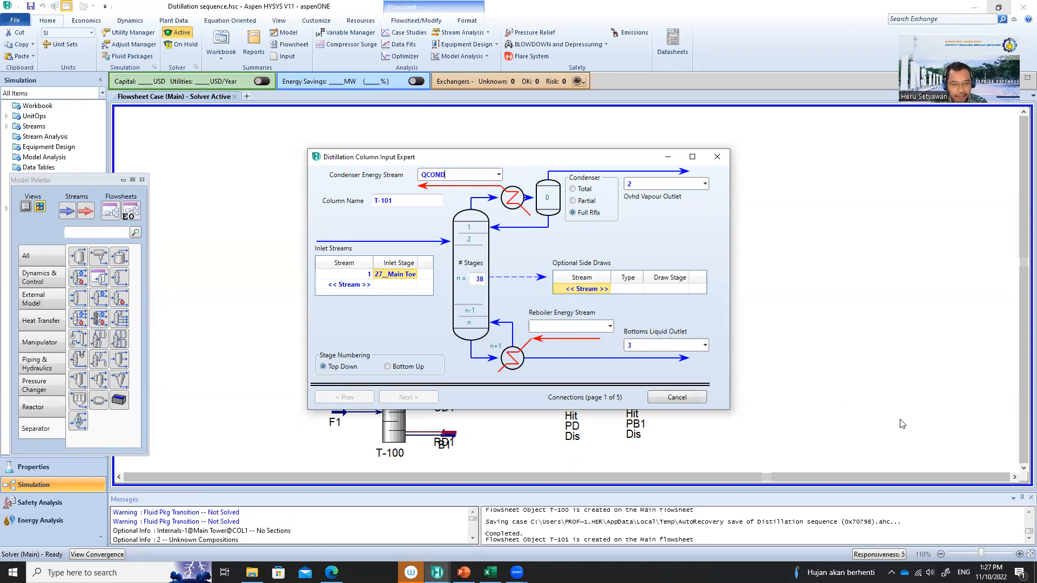
click(547, 326)
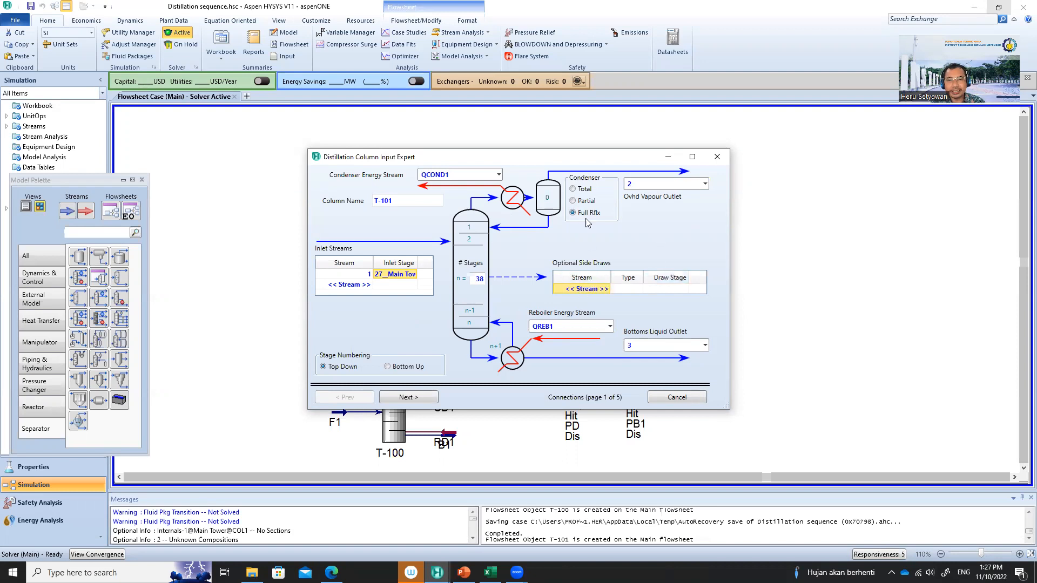
click(409, 397)
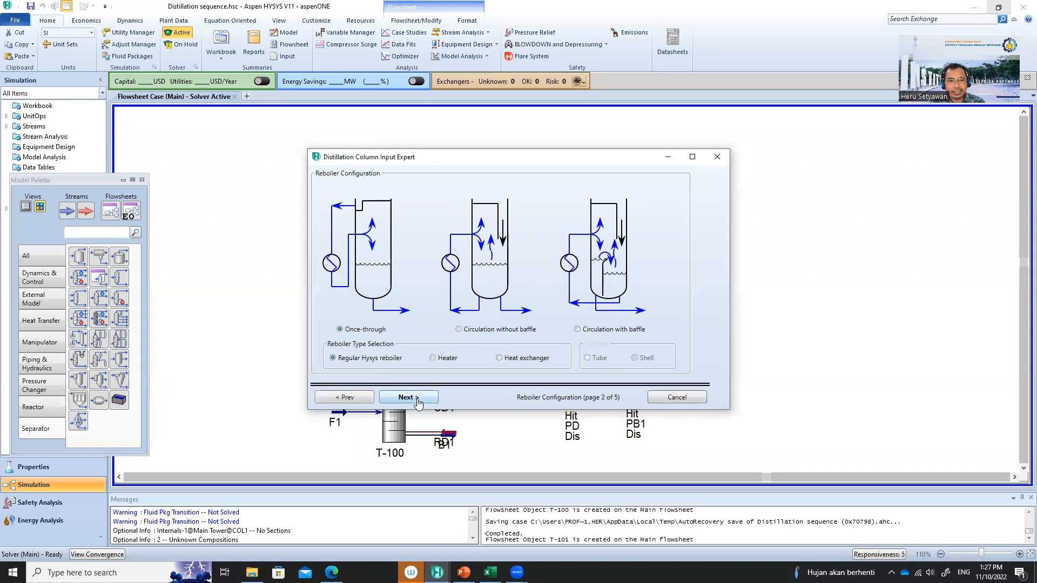
click(411, 400)
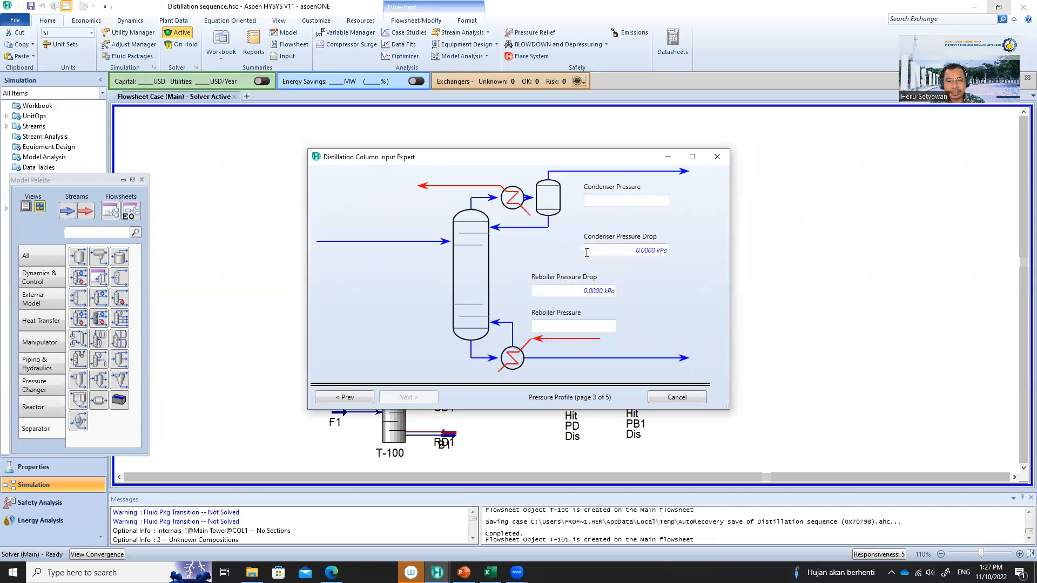
Switch to Excel and look up the PD and PB column pressures in the design data.
click(491, 572)
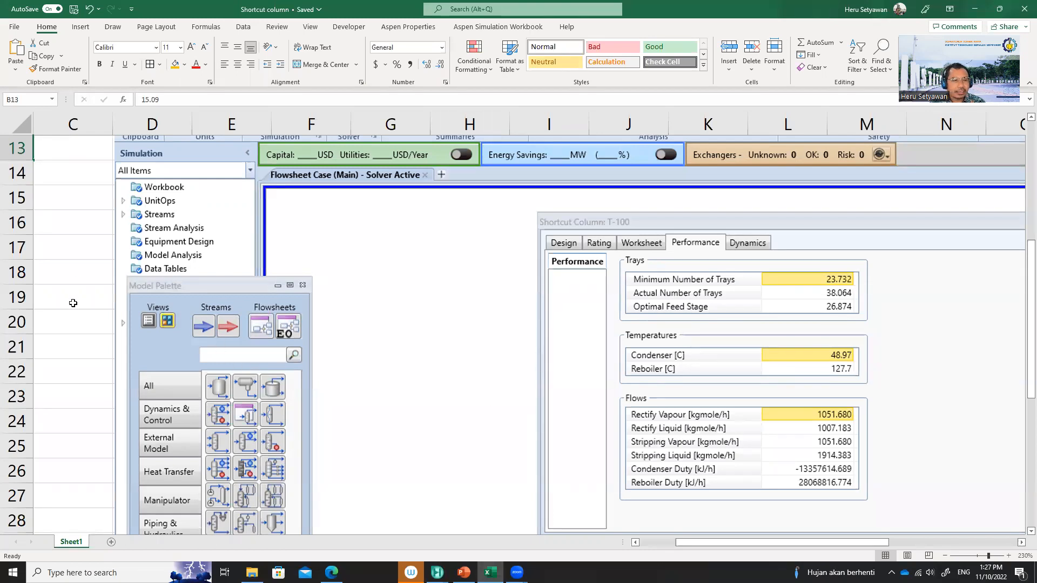
click(635, 542)
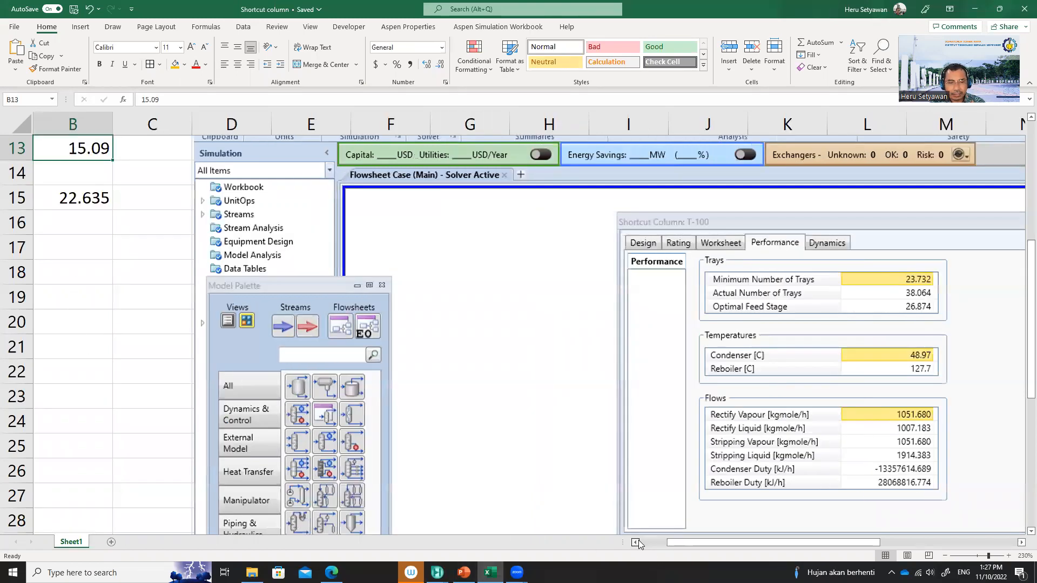
click(636, 542)
scroll(230, 305, up, 1)
scroll(231, 305, up, 1)
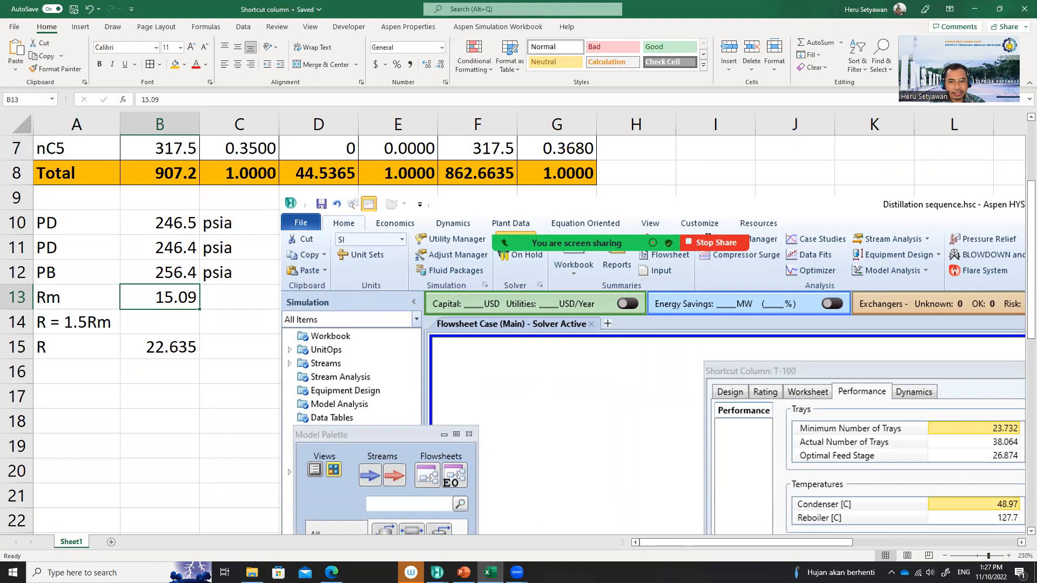
Return to T-101's input expert in Aspen HYSYS and set the condenser pressure to 246.4 psia.
mouse_move(437, 572)
click(438, 573)
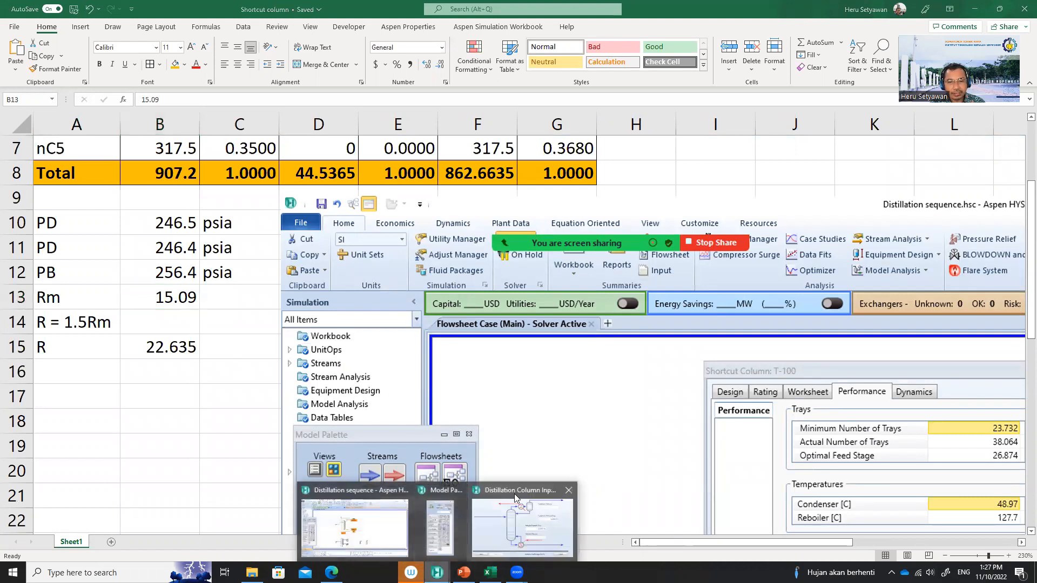
click(518, 515)
click(620, 200)
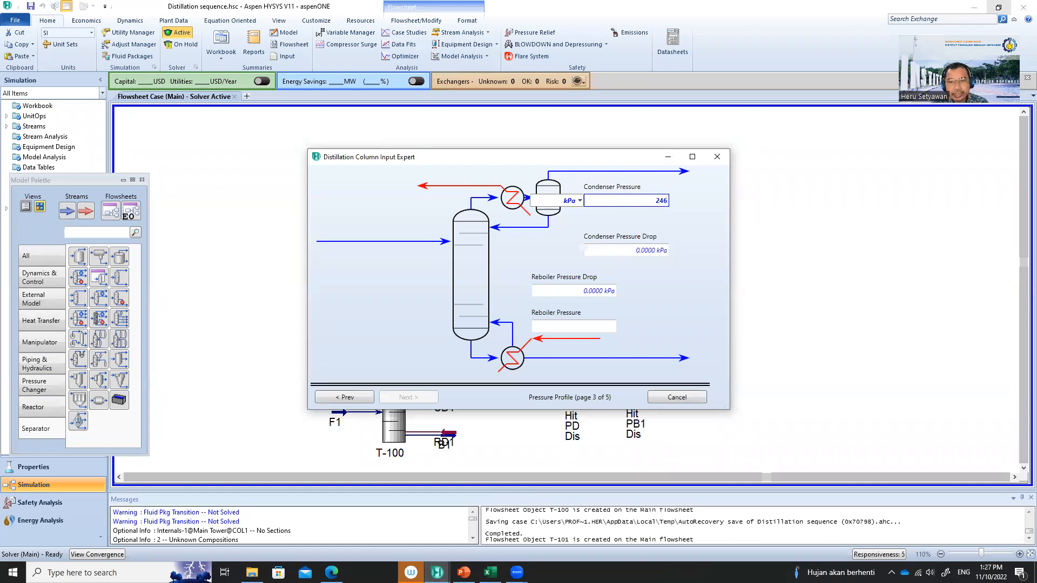
text(246.4)
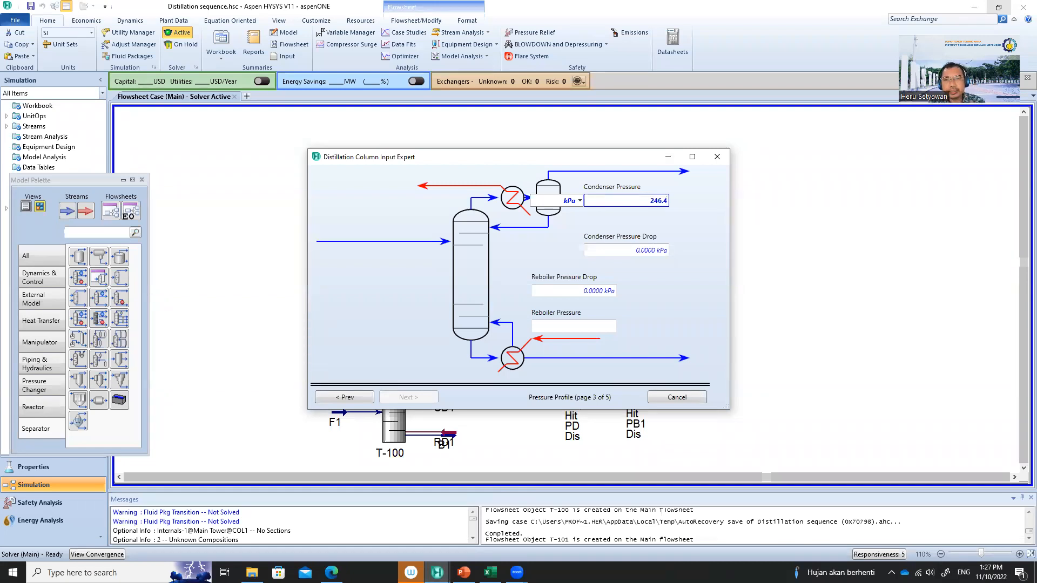
click(580, 202)
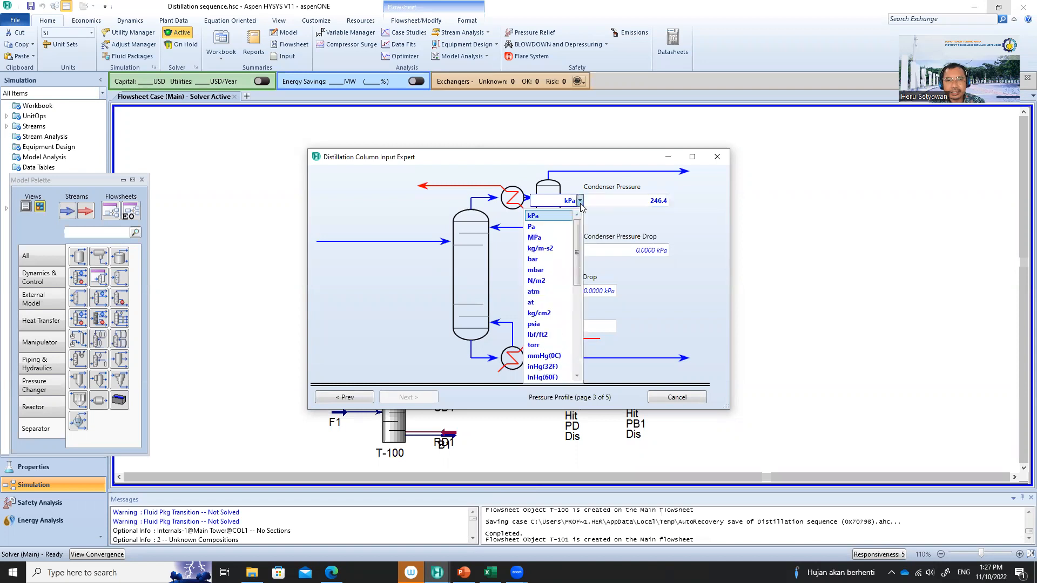
click(576, 323)
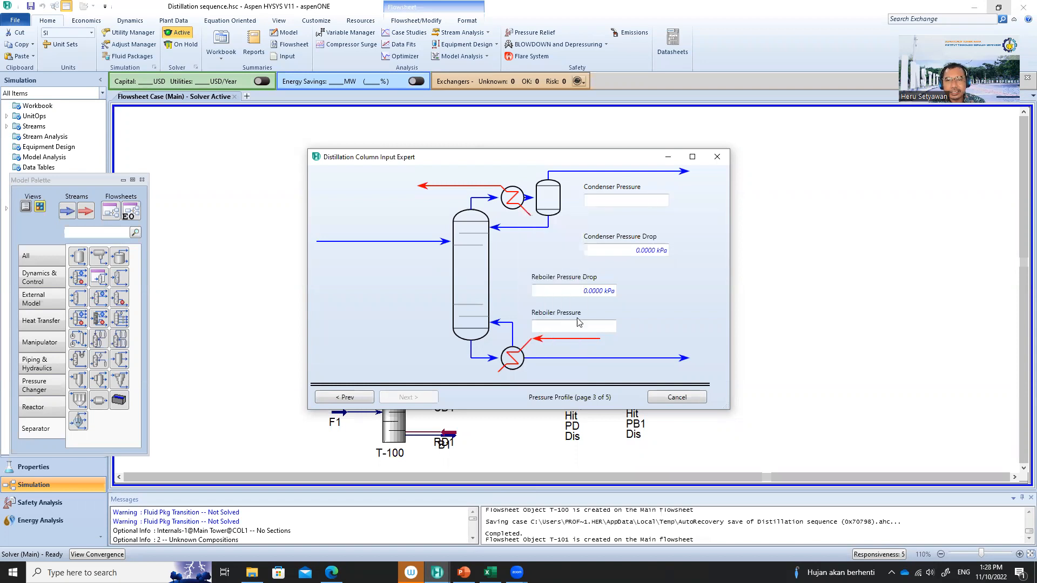
Set T-101's reboiler pressure to 256.4 psia and proceed to the optional temperature estimates.
click(577, 327)
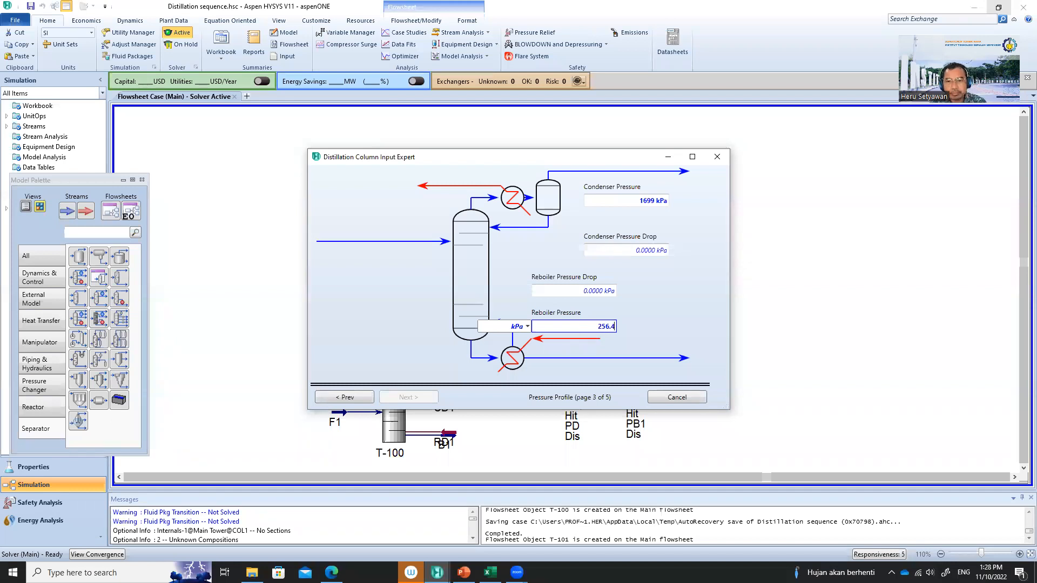
click(527, 327)
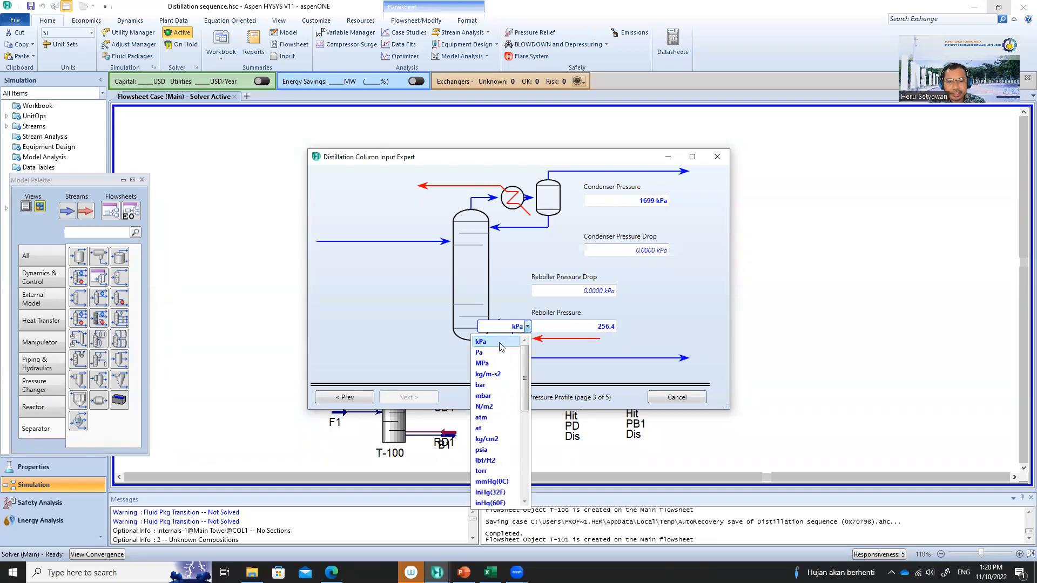
click(488, 451)
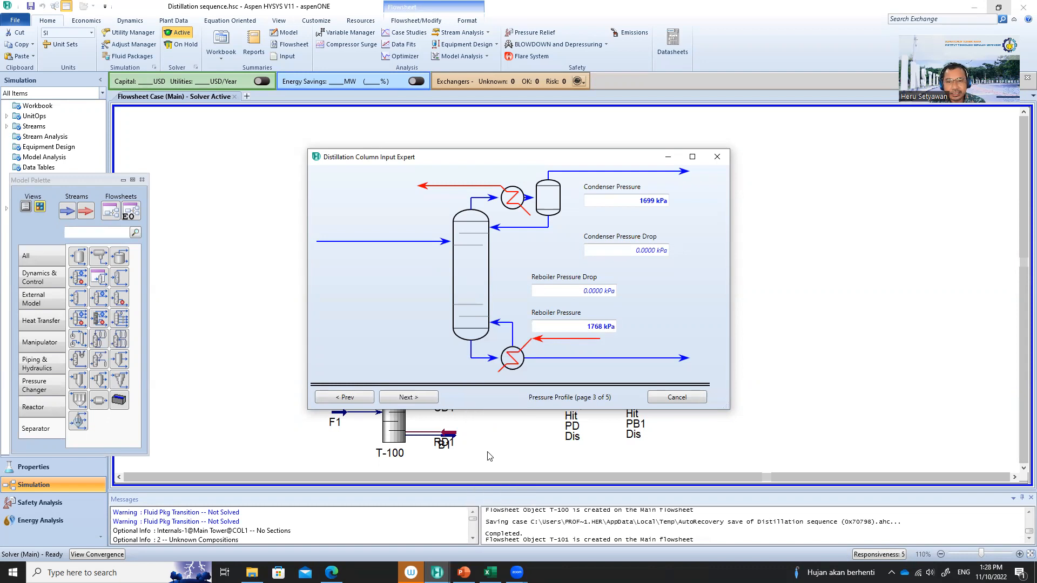
click(428, 398)
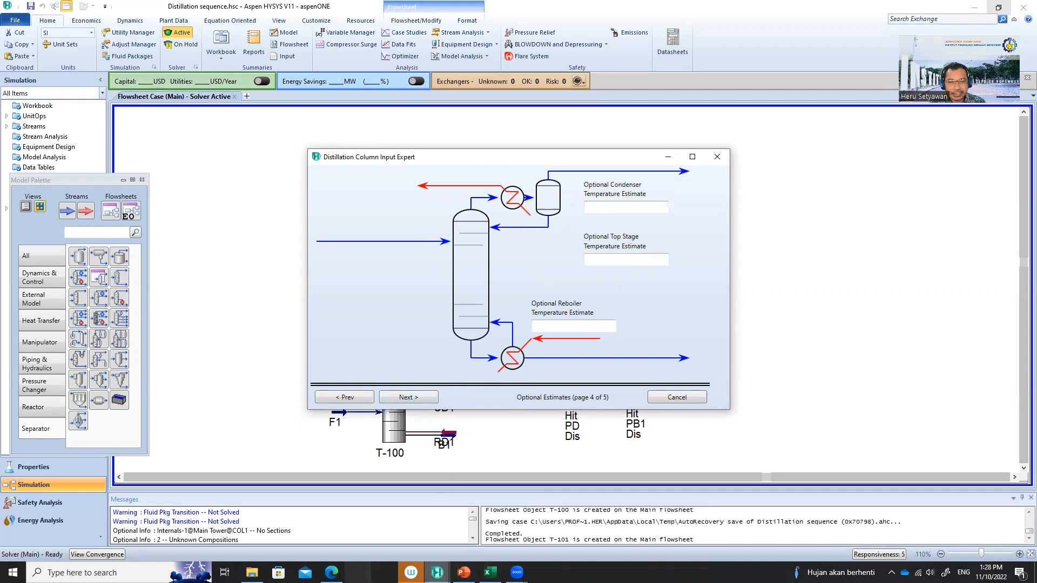
Check the shortcut column temperatures in Excel and enter estimates of 49 °C for the condenser and 128 °C for the reboiler in Aspen HYSYS.
click(489, 572)
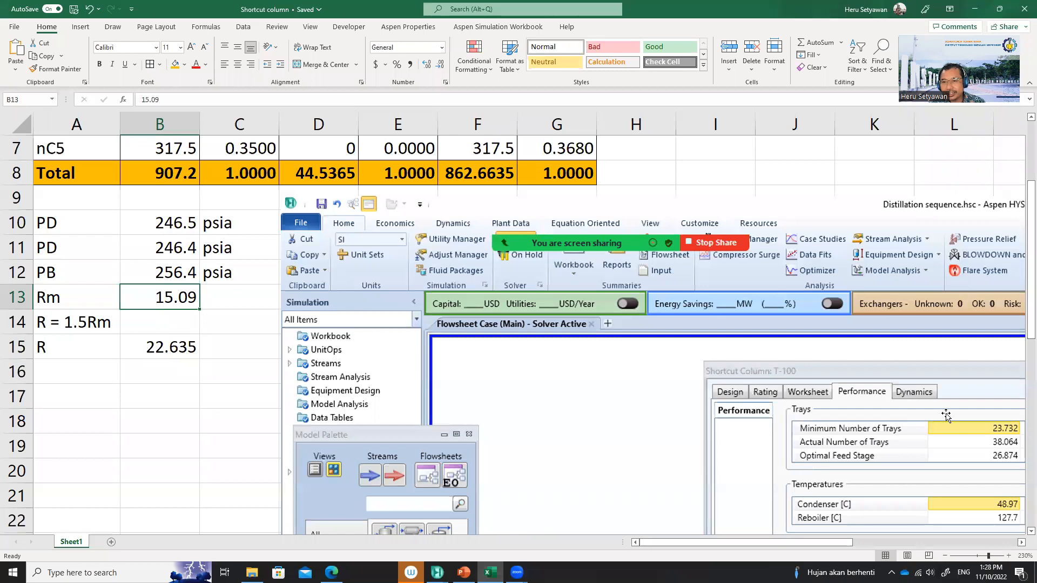
click(1031, 531)
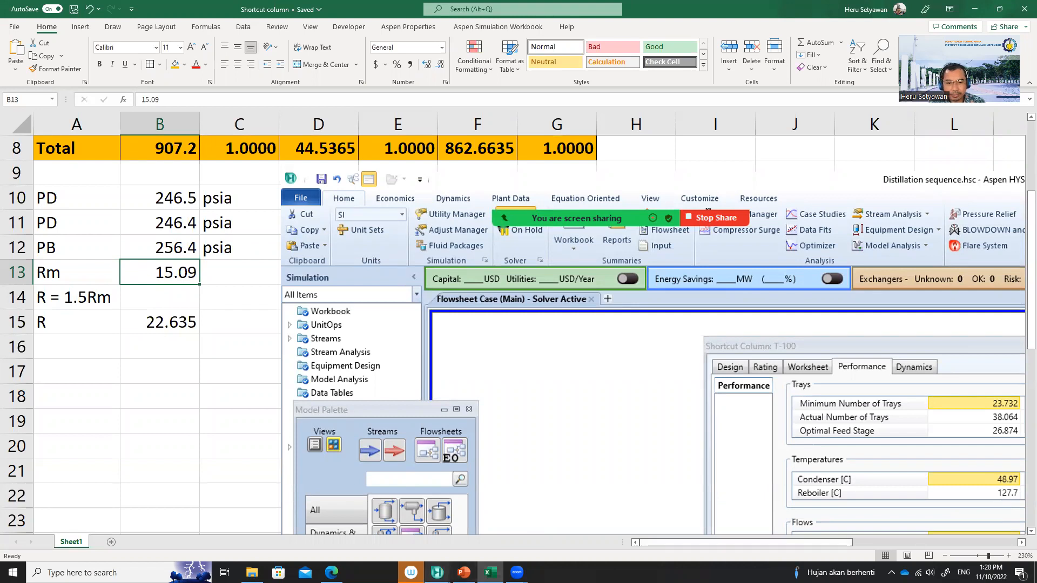
mouse_move(438, 572)
click(531, 540)
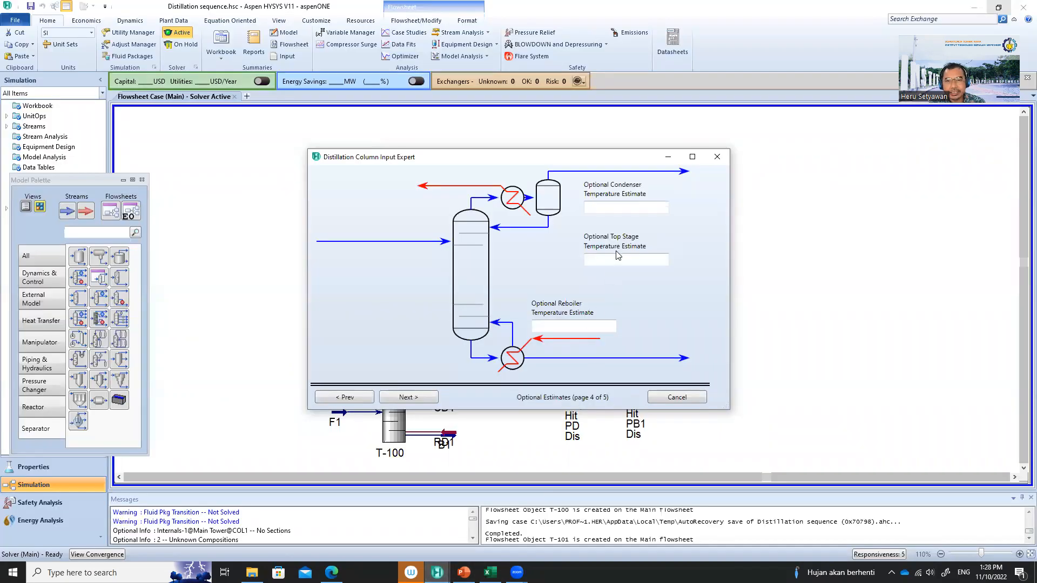
click(605, 207)
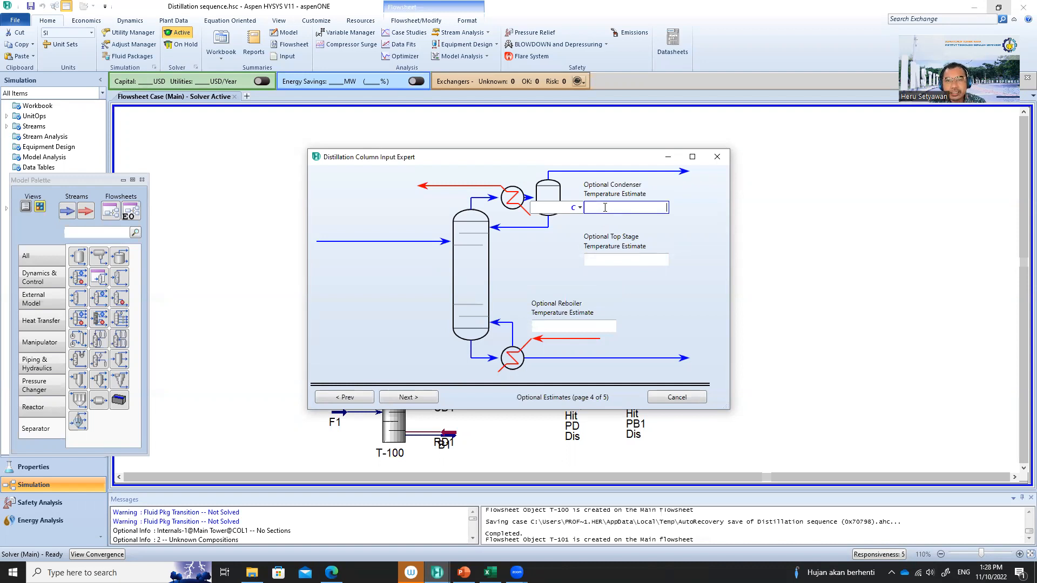
click(552, 326)
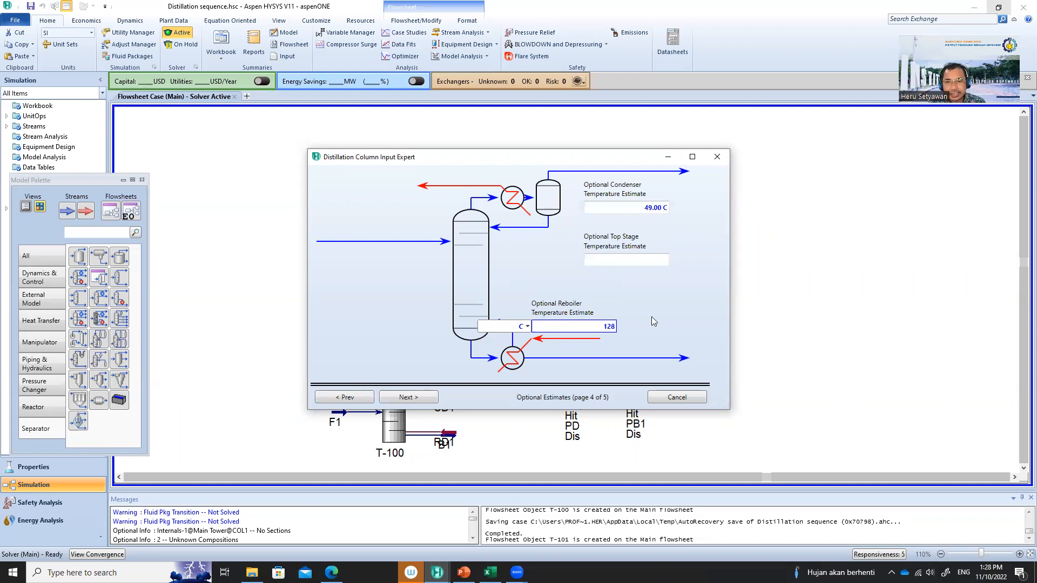
key(Return)
click(405, 398)
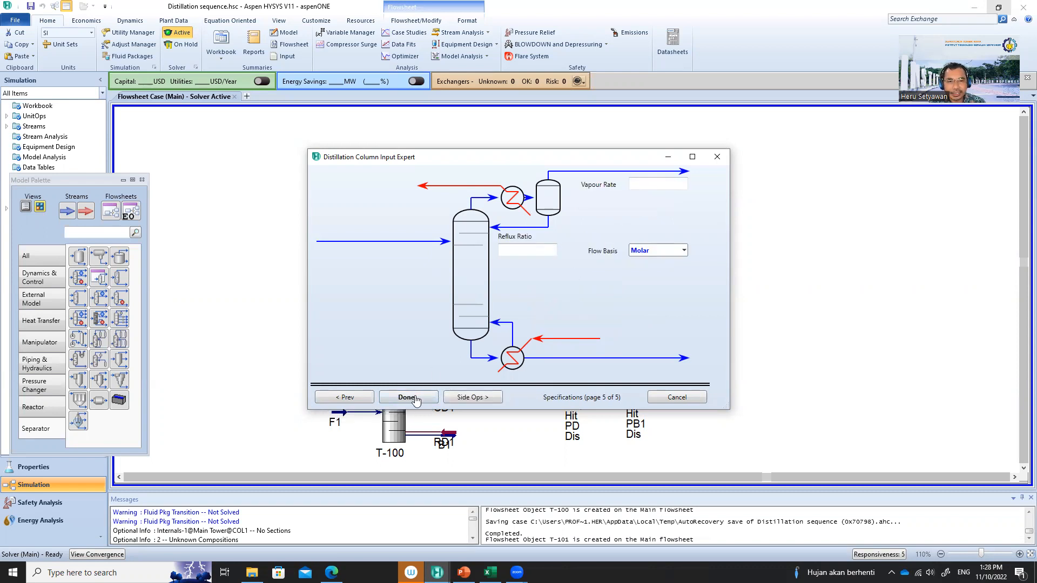
Finish the input expert without flow specifications and deactivate T-101's Reflux Ratio and Ovhd Vap Rate specs.
click(413, 398)
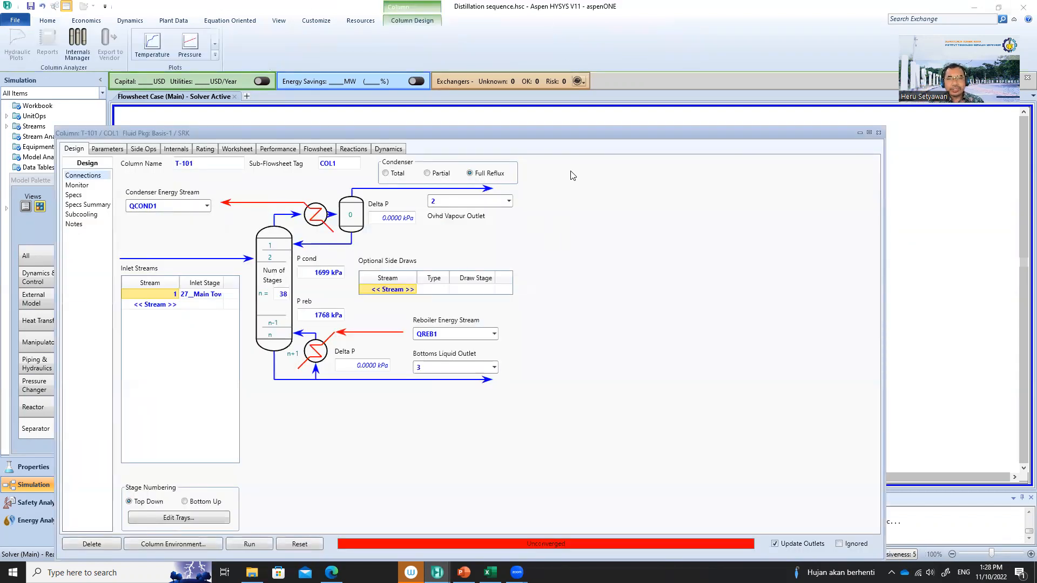
drag(583, 133, 612, 94)
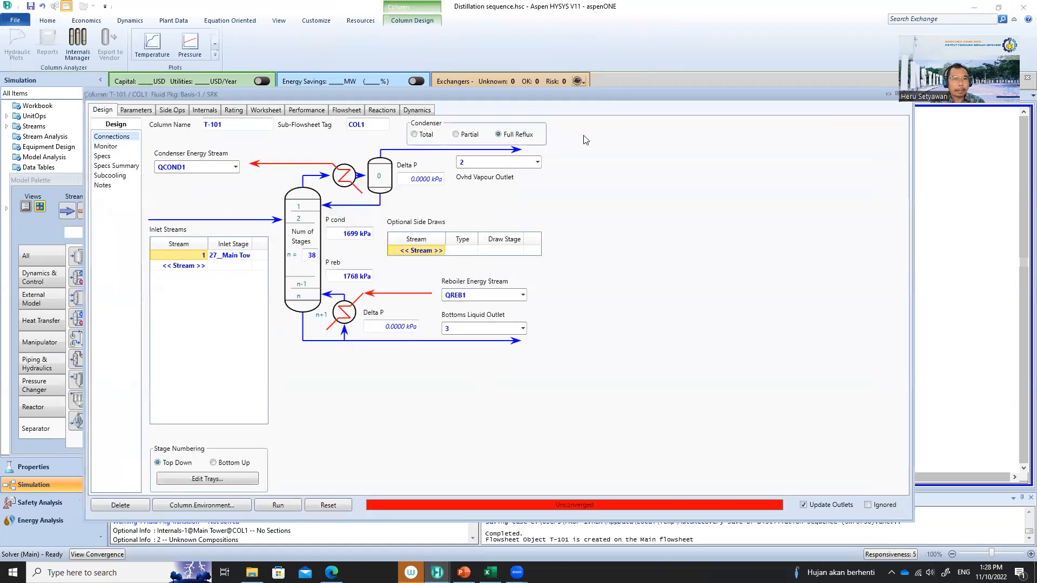
click(109, 148)
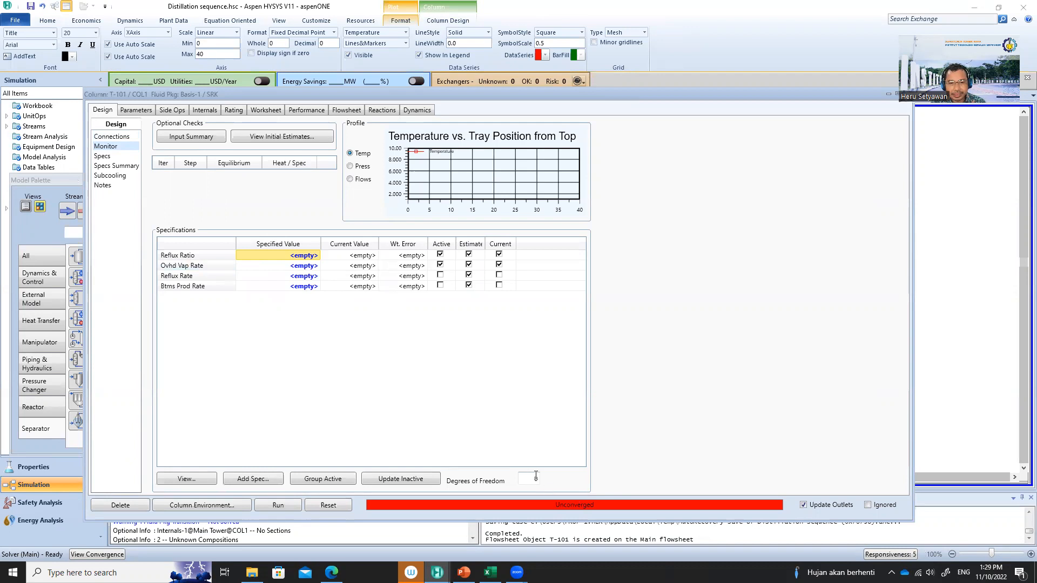
click(441, 254)
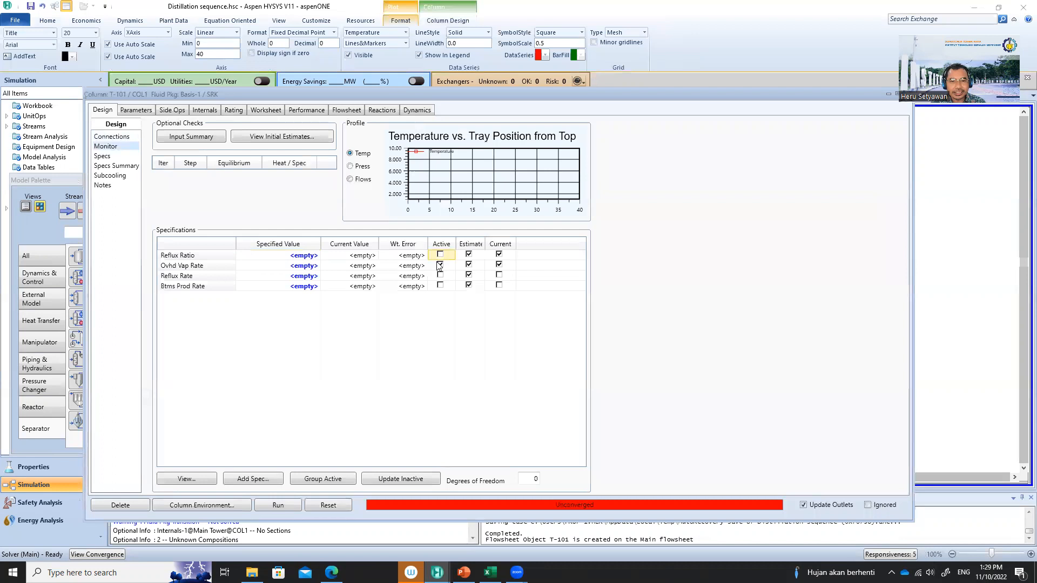
click(440, 264)
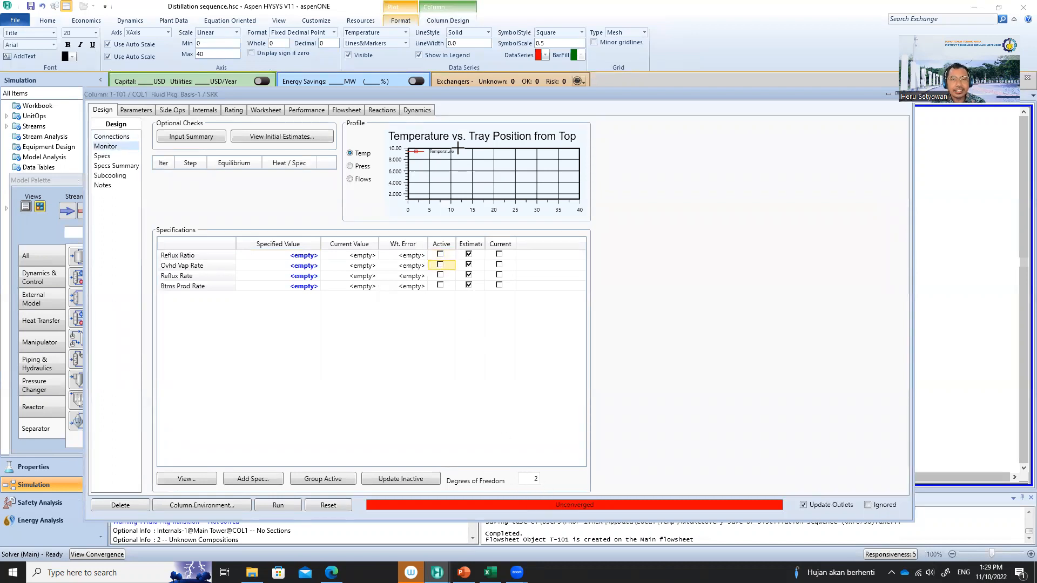
click(262, 481)
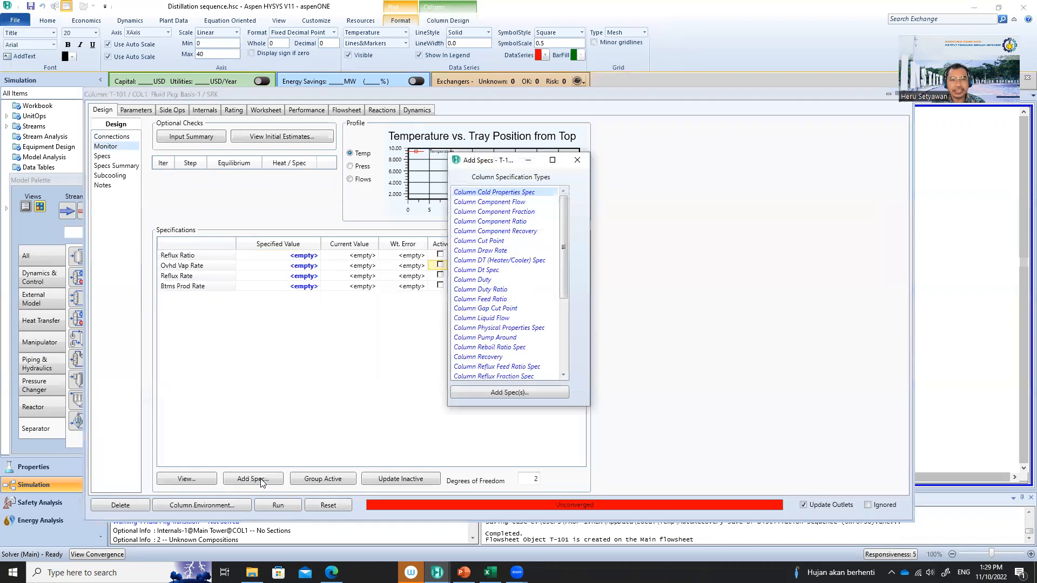
click(516, 233)
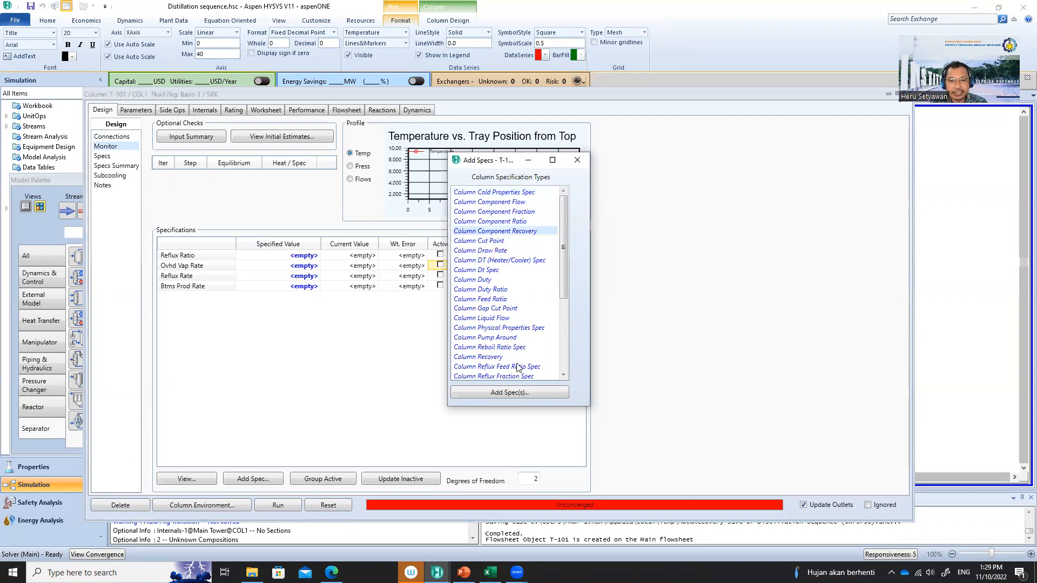
click(513, 393)
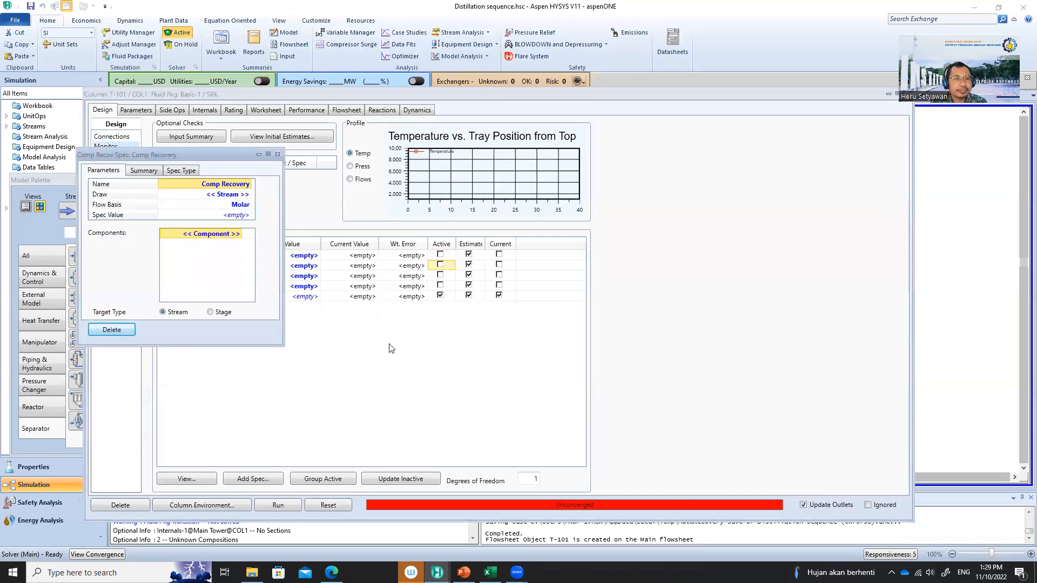
click(233, 196)
click(248, 196)
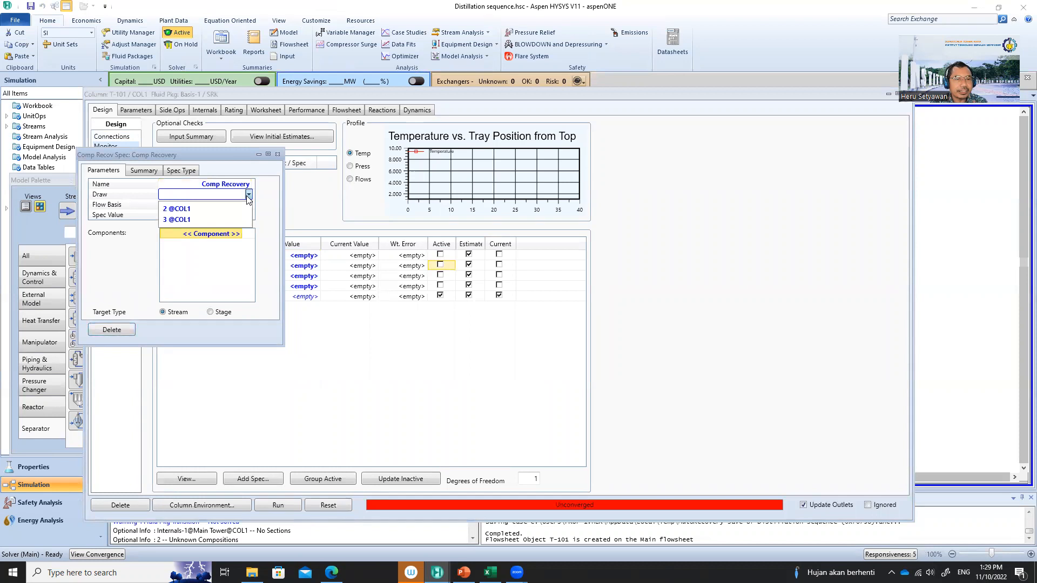
click(198, 208)
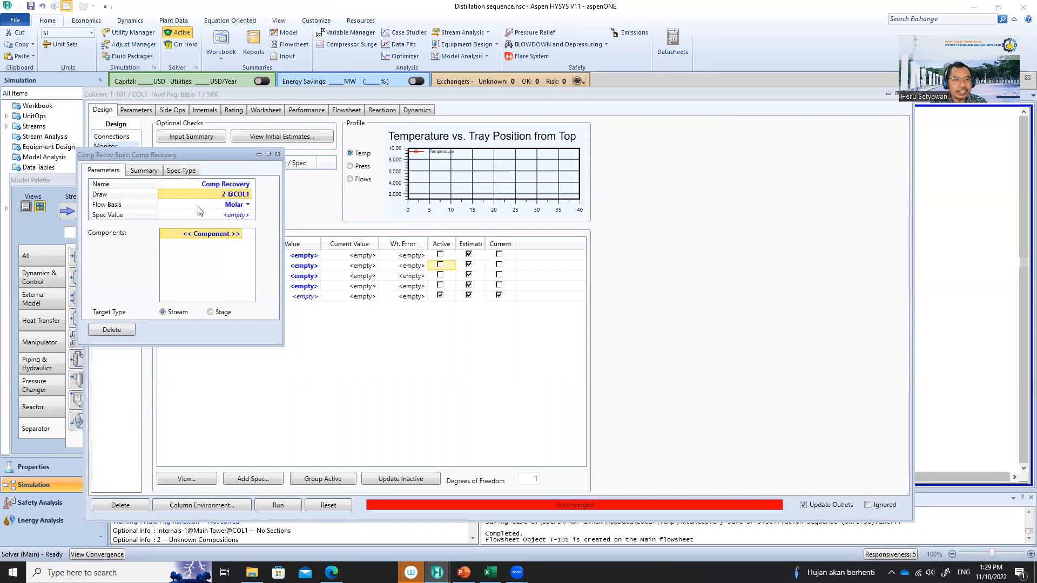
Set the component recovery specification to 0.98 for Propane and close it.
click(240, 218)
text(0.98)
key(Return)
click(240, 233)
click(239, 234)
click(212, 249)
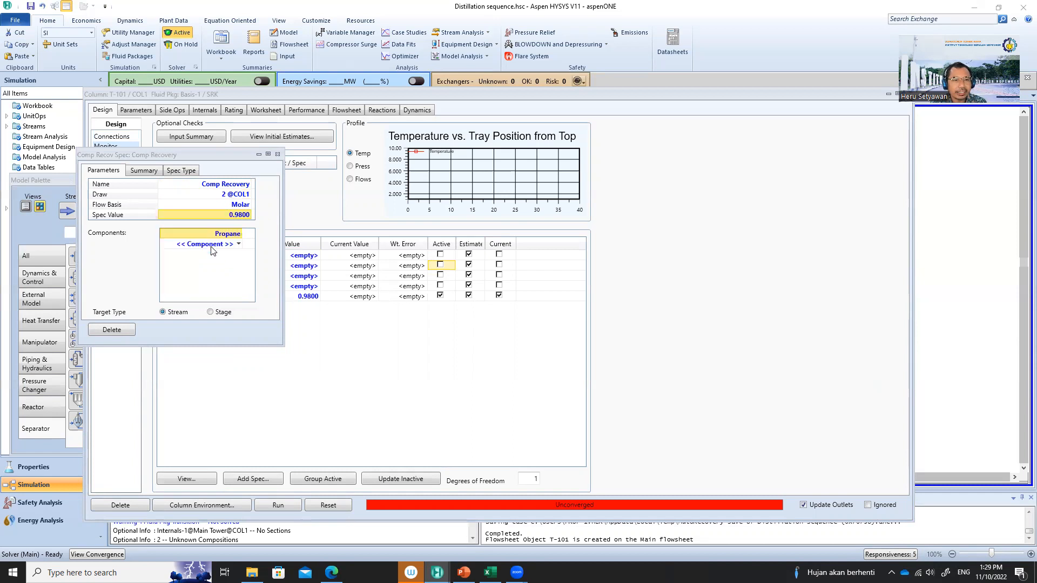
click(276, 155)
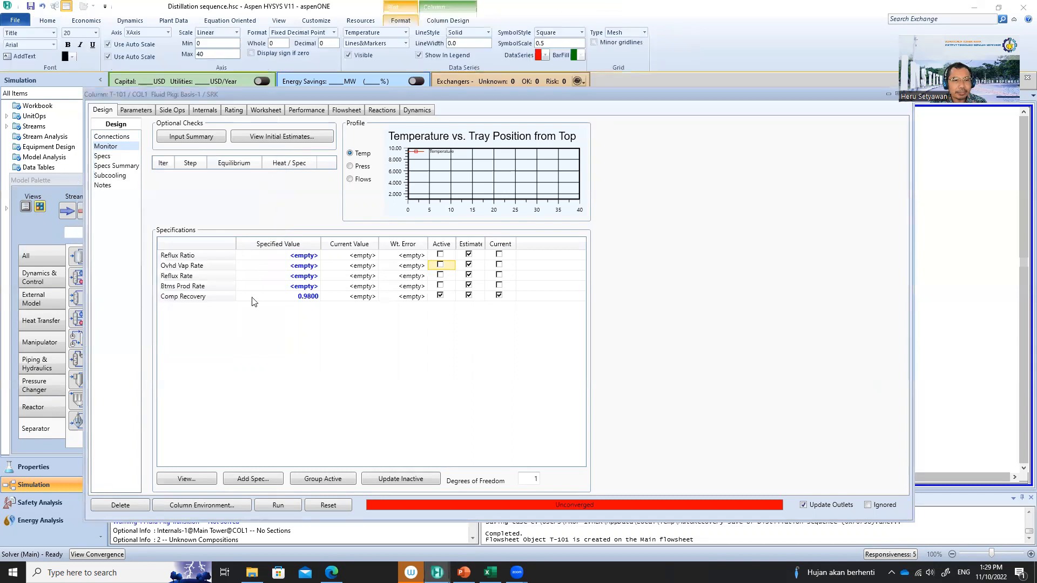
Add a Column Component Fraction specification to T-101 with the Condenser as its stage.
click(253, 479)
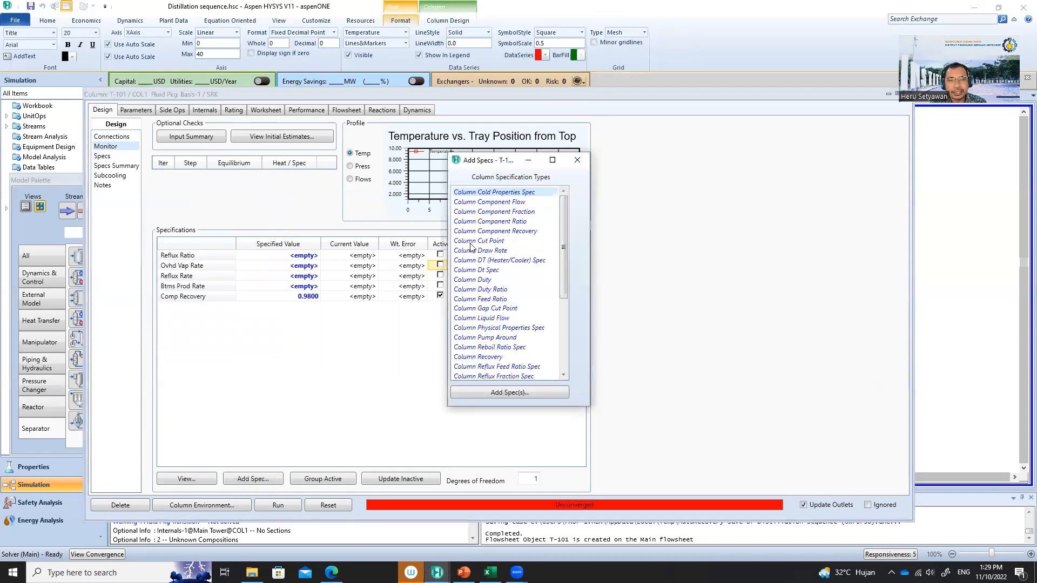
click(506, 211)
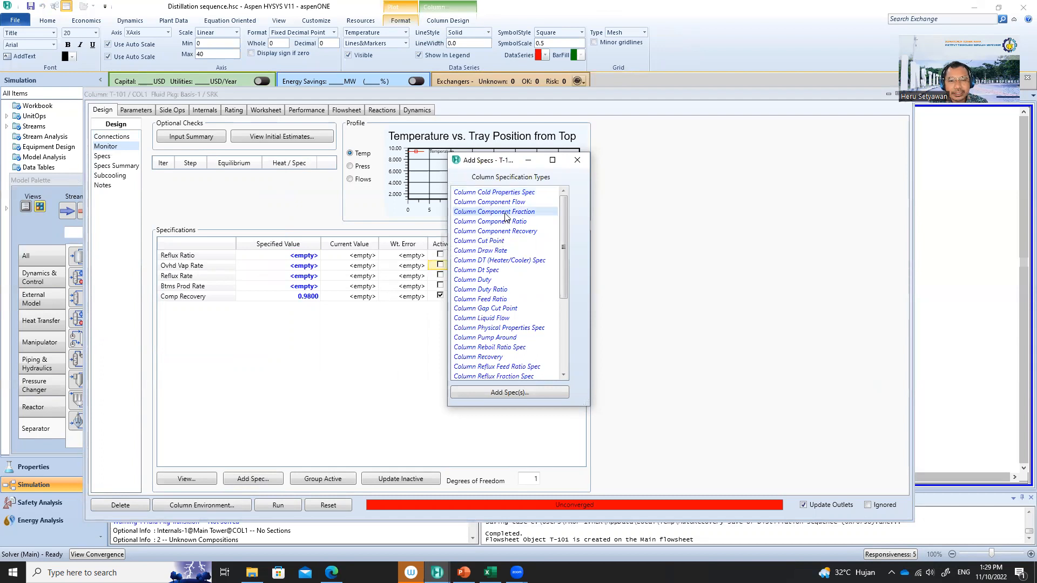
click(507, 394)
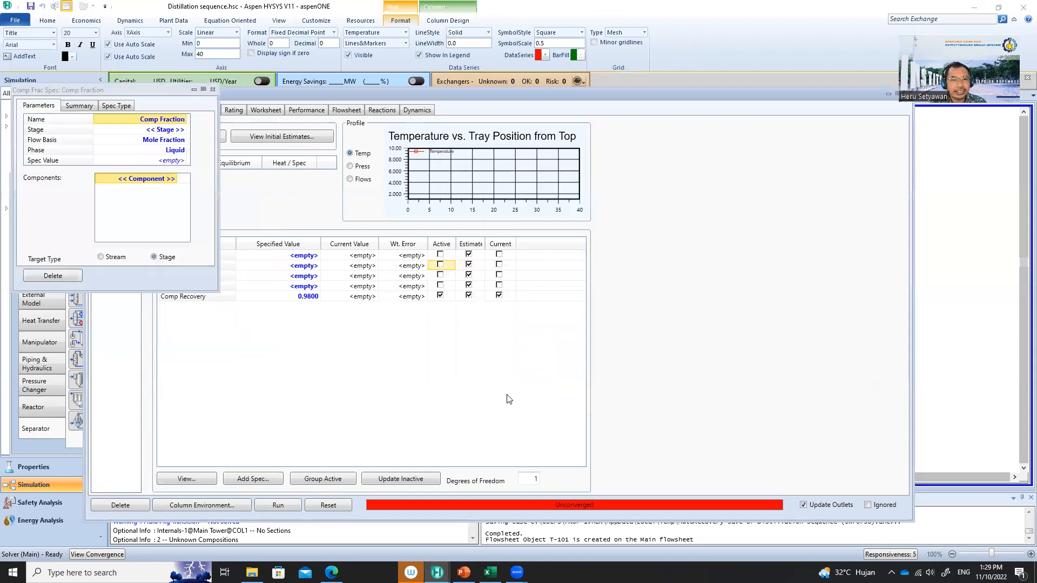
click(184, 131)
click(119, 144)
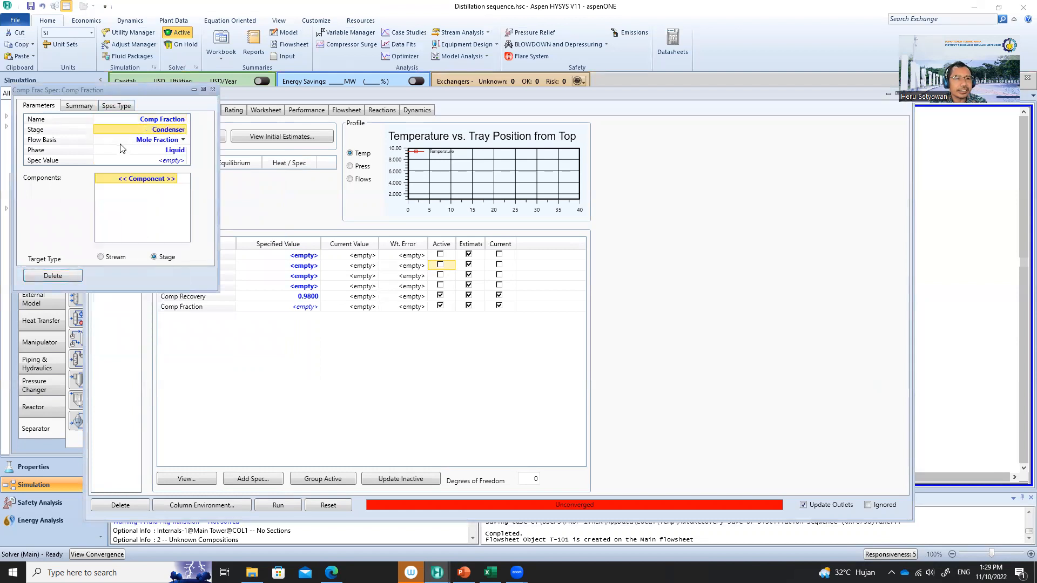
Set the component fraction specification to 0.999 for Propane and close it.
click(174, 161)
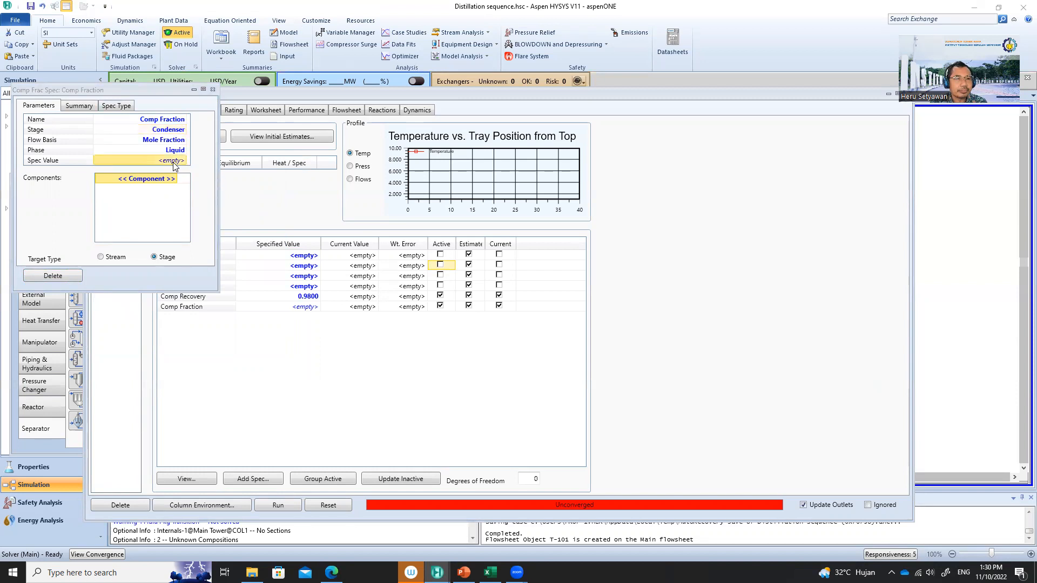
text(0)
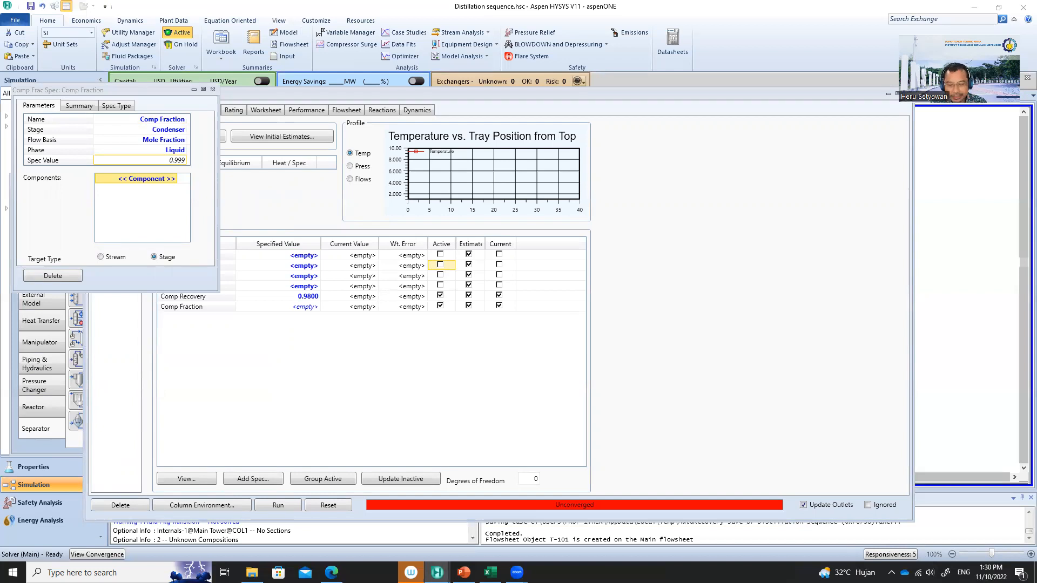
text(.999)
key(Return)
click(174, 180)
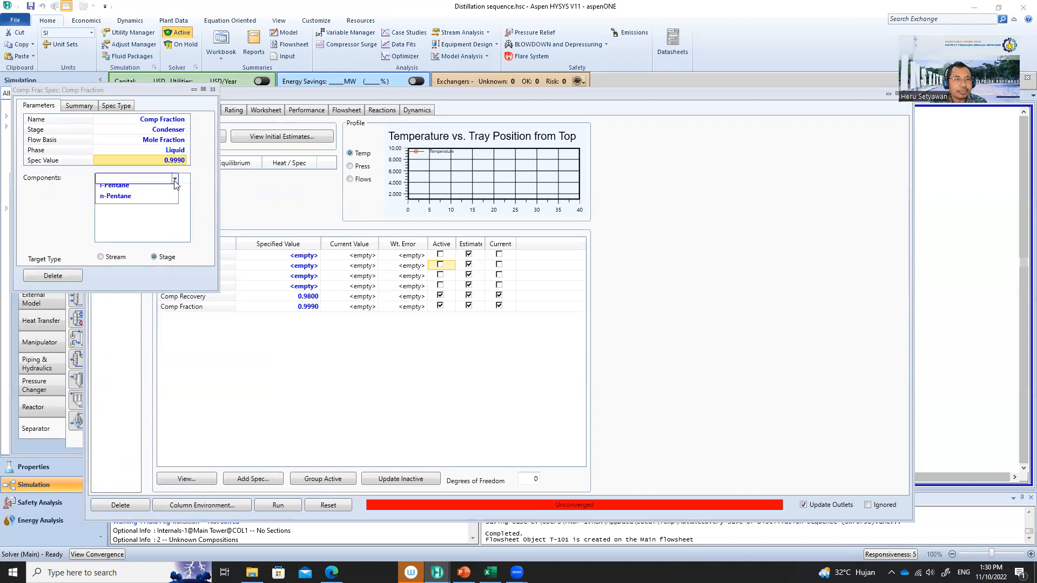
click(147, 190)
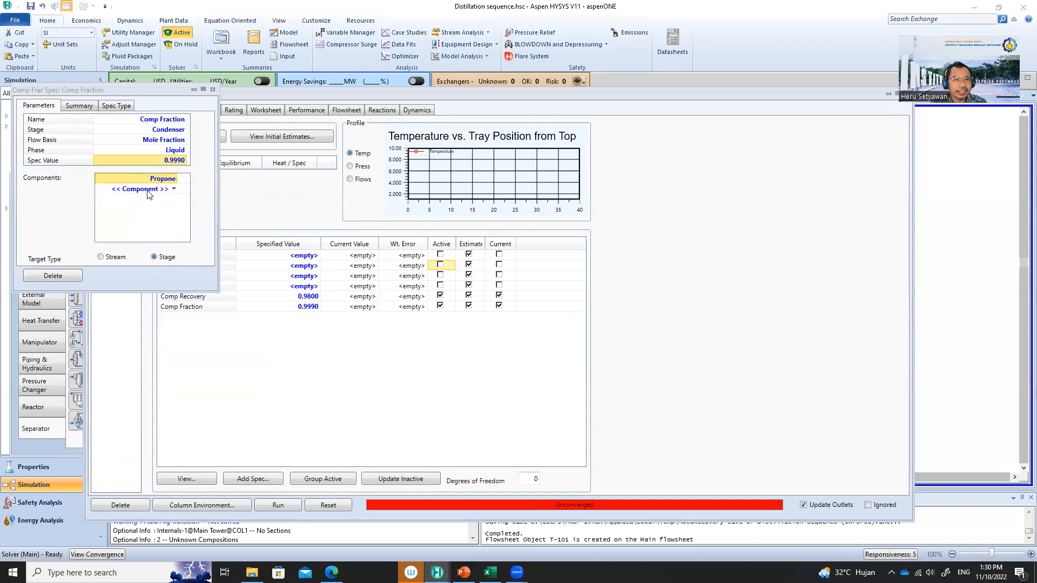
click(212, 89)
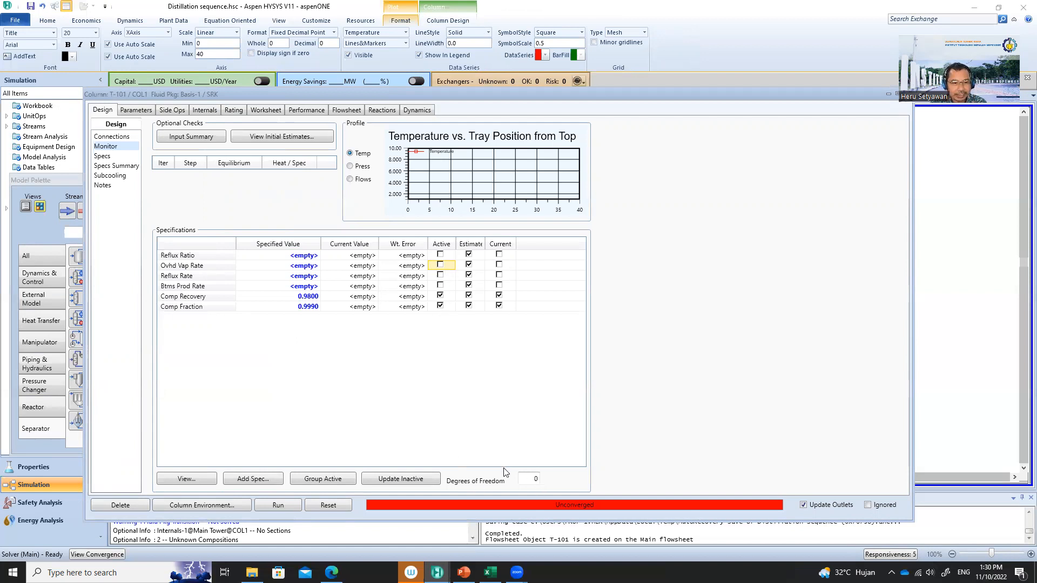
Run the T-101 column calculation with the recovery and fraction specifications active.
click(282, 506)
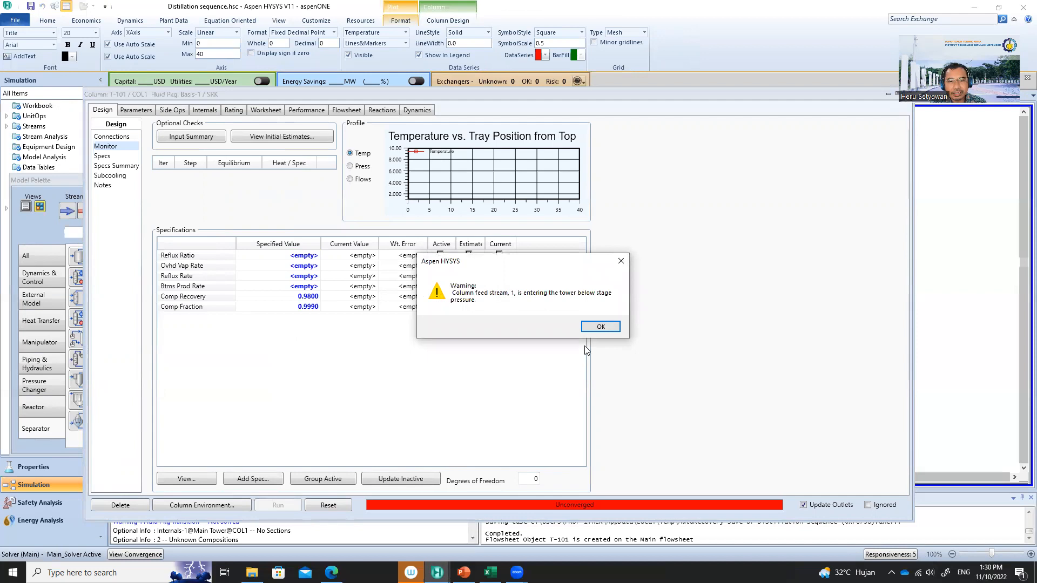
click(595, 327)
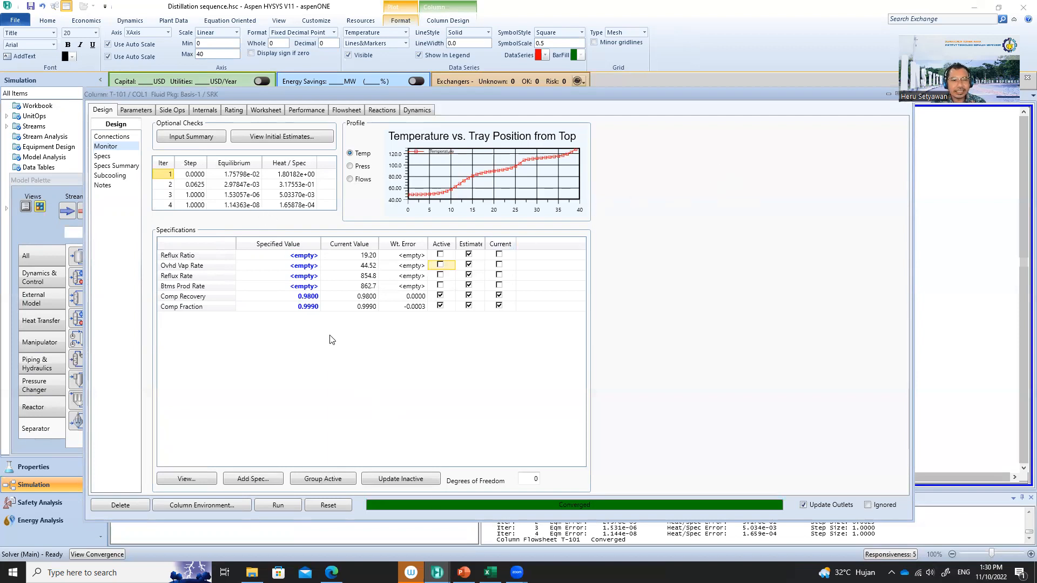
Check the shortcut column's reflux ratio in Excel and review T-101's performance summary in Aspen HYSYS.
click(490, 572)
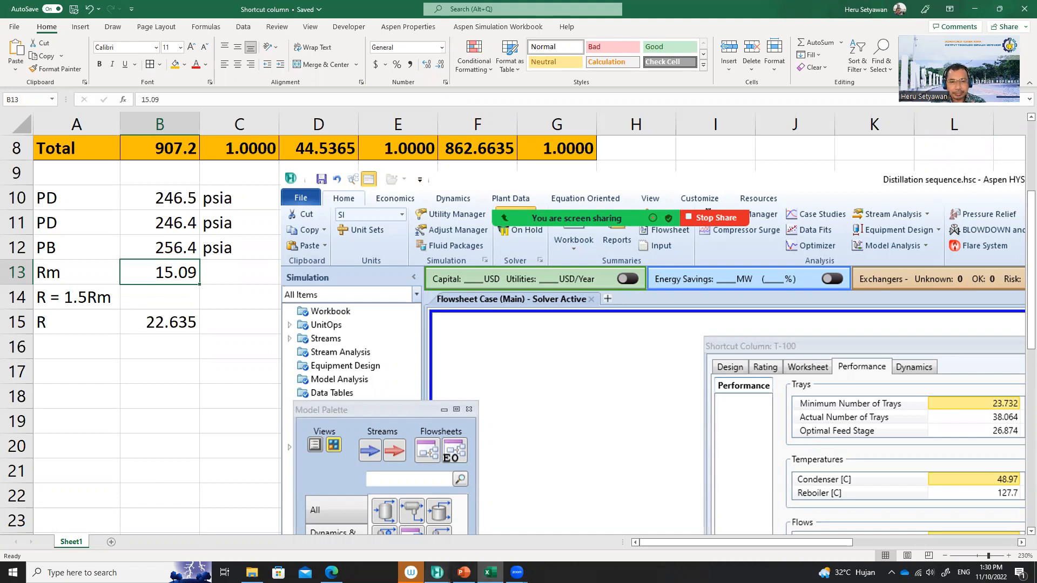
click(437, 572)
click(509, 524)
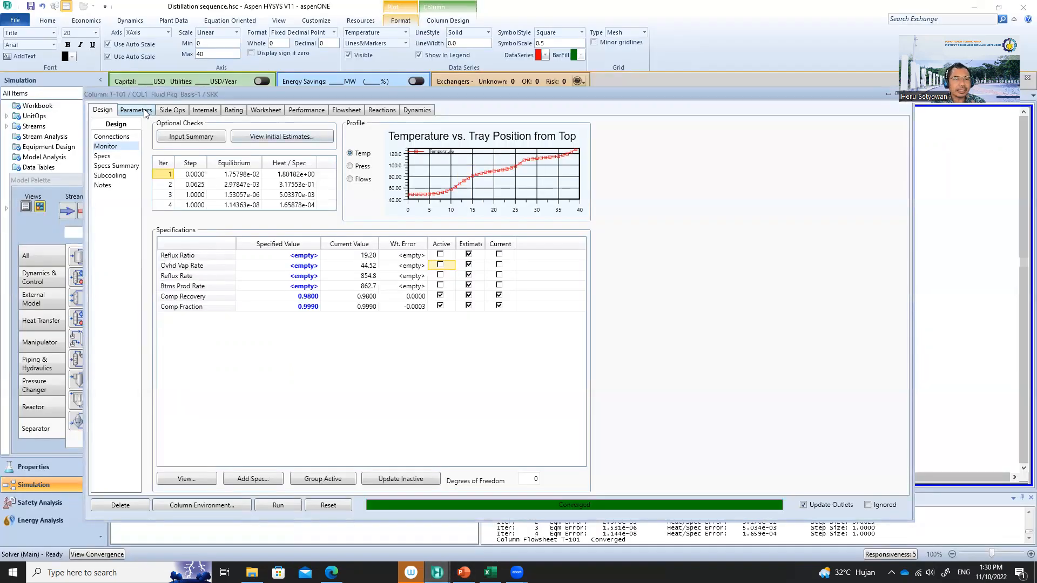
click(308, 112)
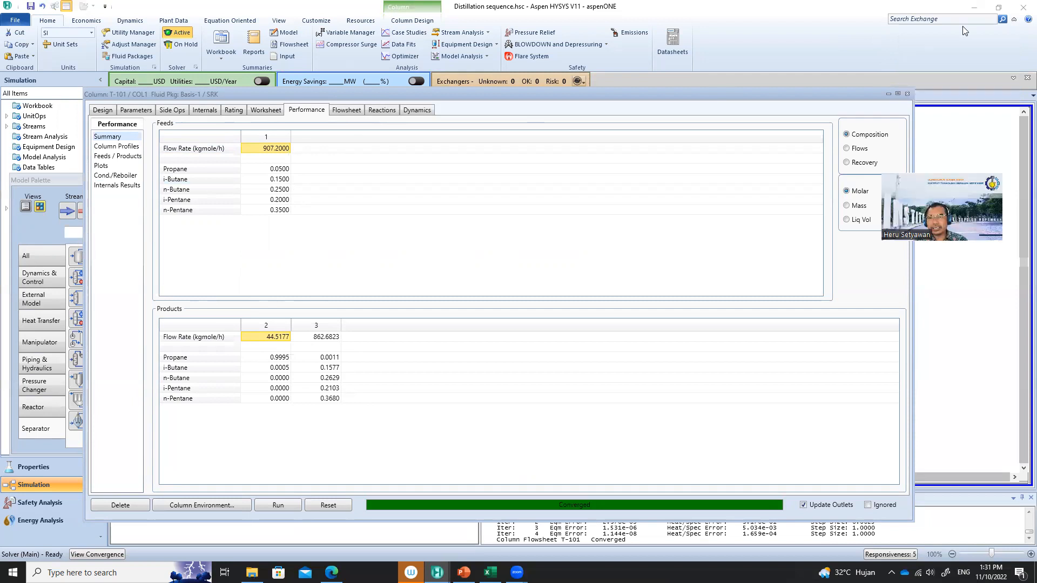
Close column T-101 and move feed stream 1 on the flowsheet so it lines up with the column's inlet.
click(908, 94)
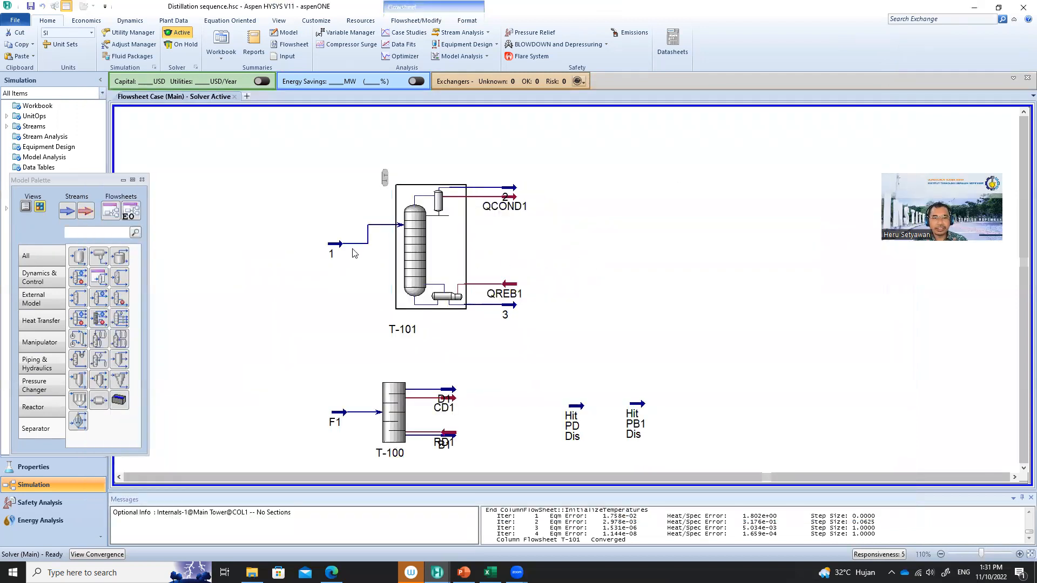
drag(335, 246, 322, 233)
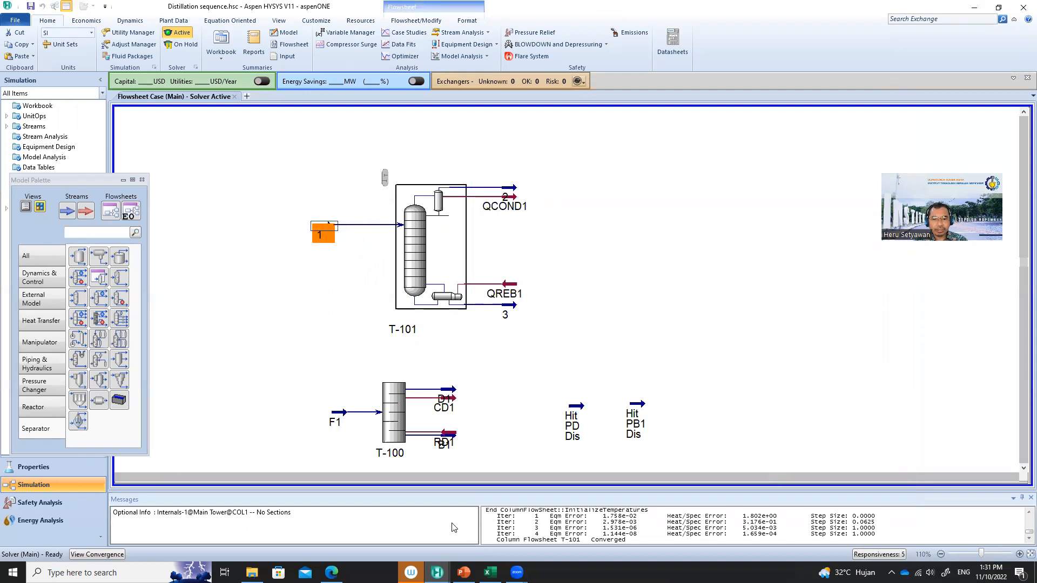
Switch to PowerPoint and examine the Possible Solution slide showing the distillation column sequence.
click(463, 573)
scroll(571, 375, up, 3)
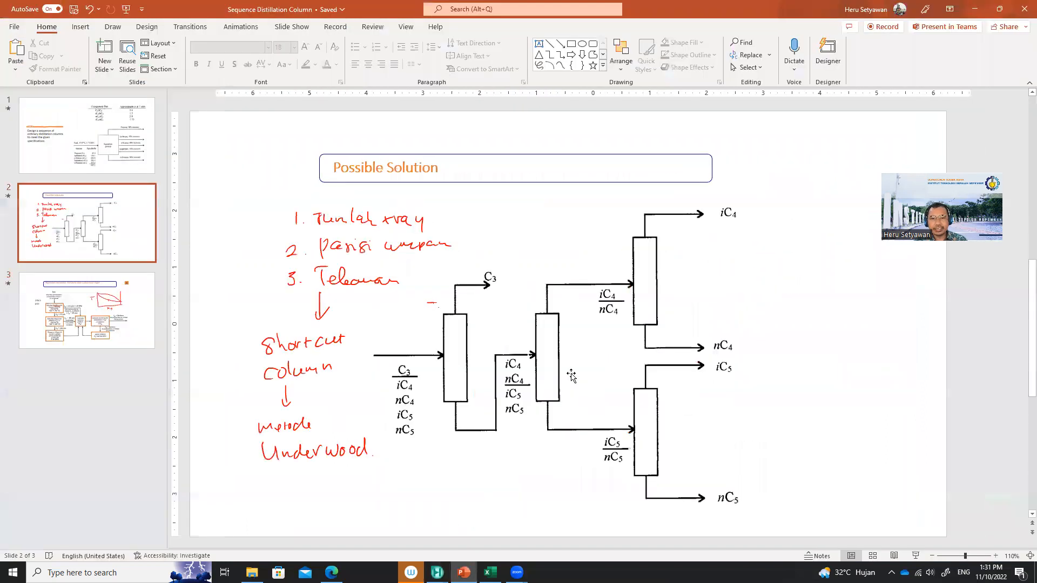